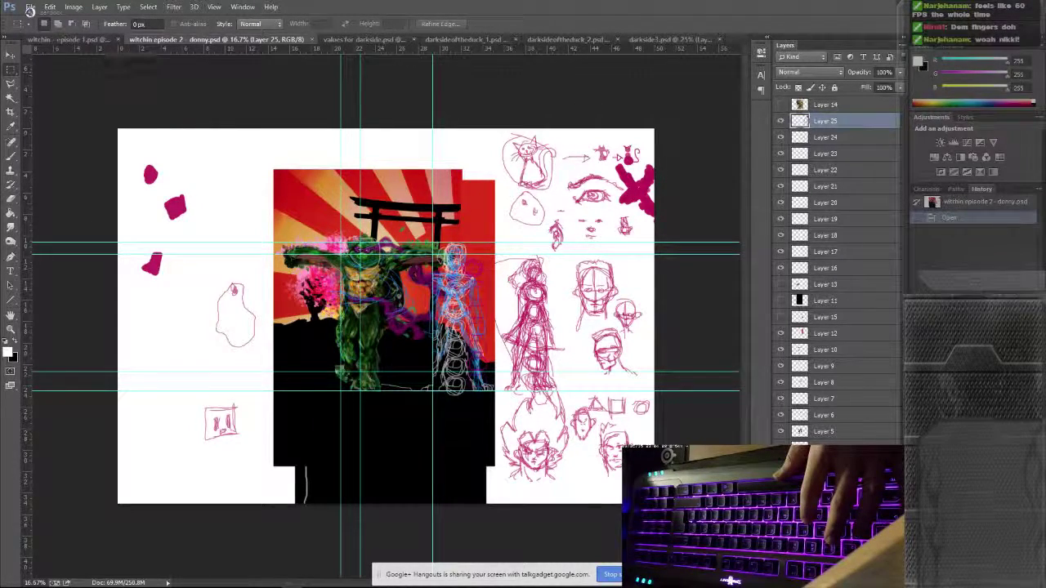
Step: Hide Layers 16 through 3 in witchin - episode 1.psd, then return to the donny document
left_click(78, 47)
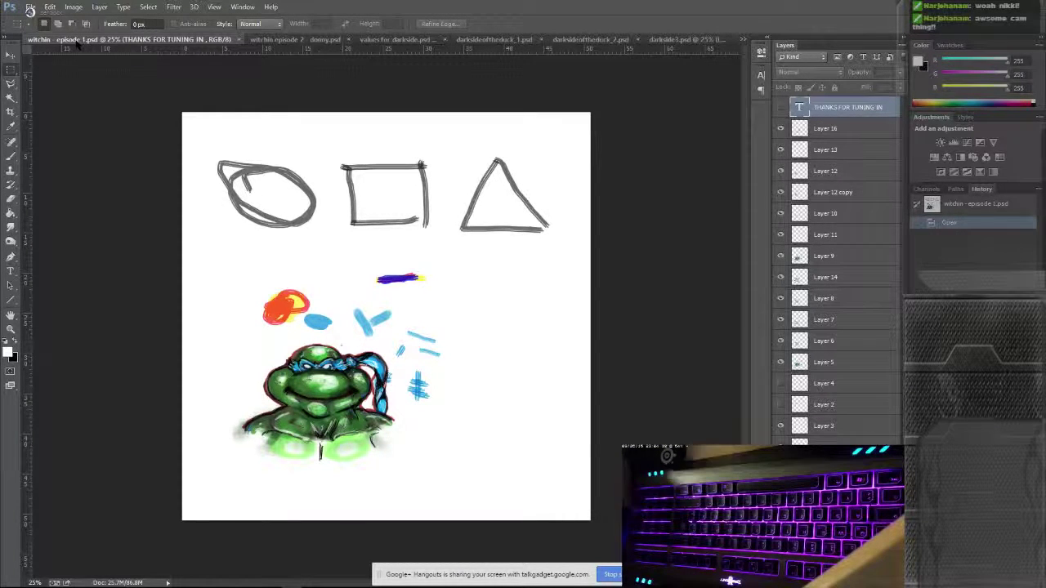
mouse_move(783, 127)
left_mouse_down()
mouse_move(772, 245)
mouse_move(791, 360)
mouse_move(778, 444)
mouse_move(781, 107)
left_mouse_up()
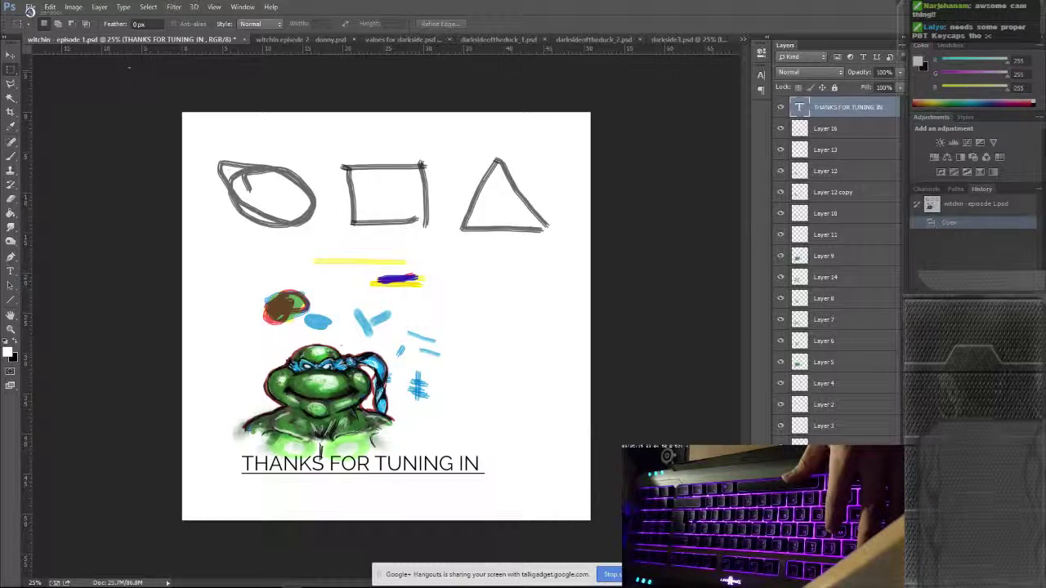
left_click(287, 39)
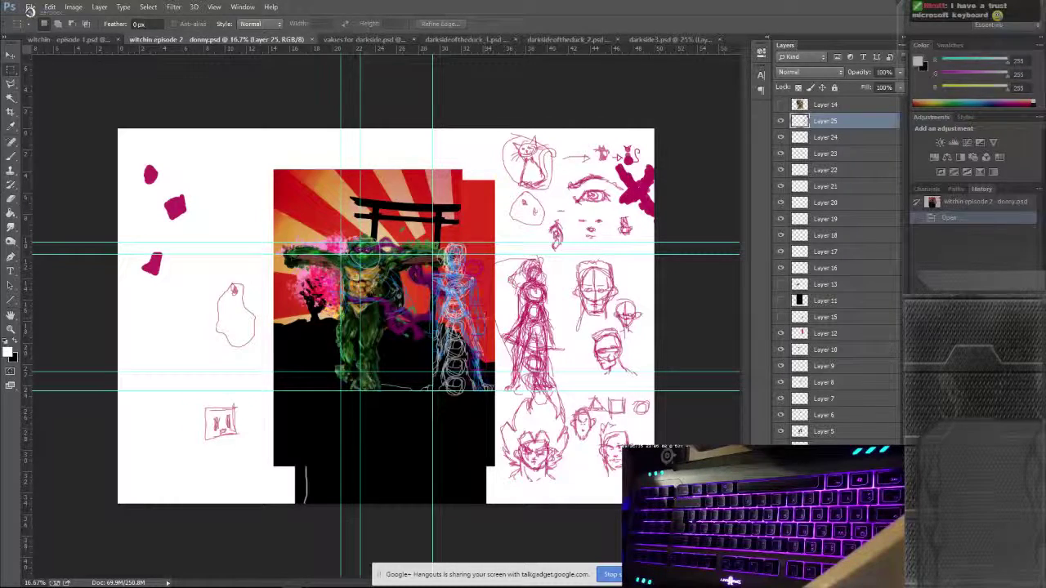
Step: Try rectangular marquee selections over the figure sketches and the turtle artwork panel
left_click_drag(421, 242, 566, 395)
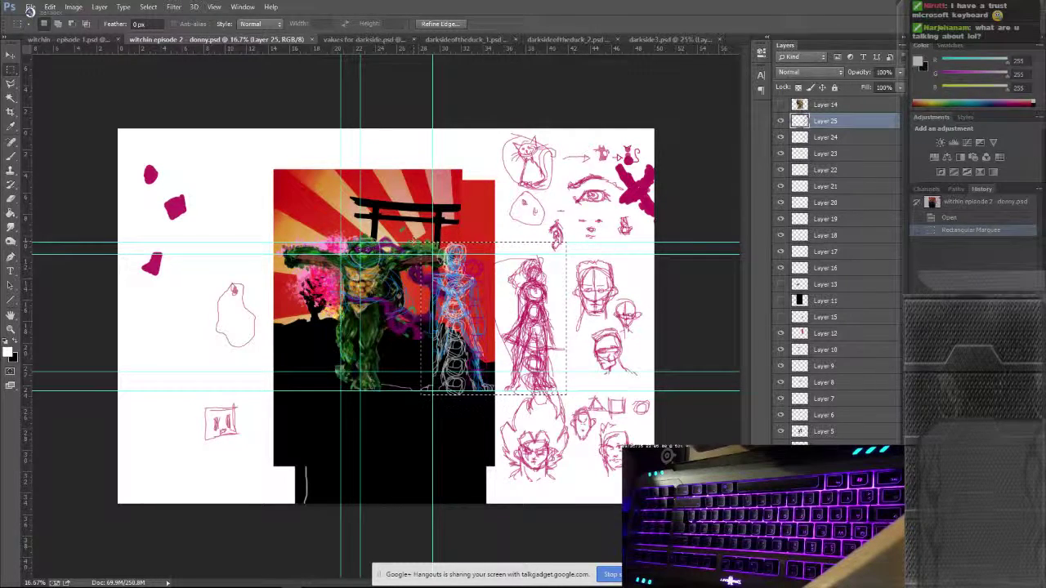
left_click_drag(567, 255, 658, 390)
left_click_drag(460, 128, 675, 255)
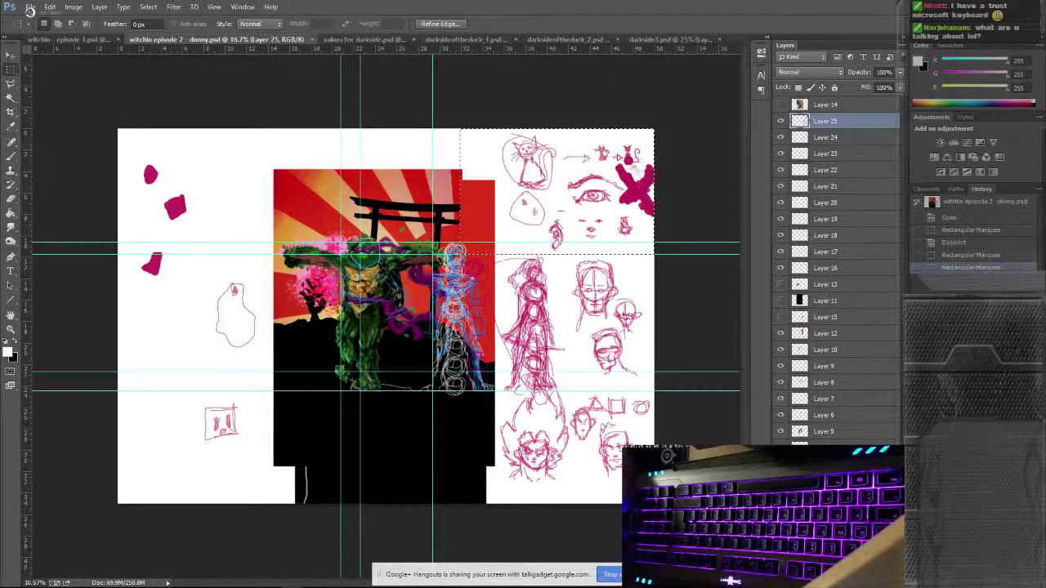
key("ctrl+d")
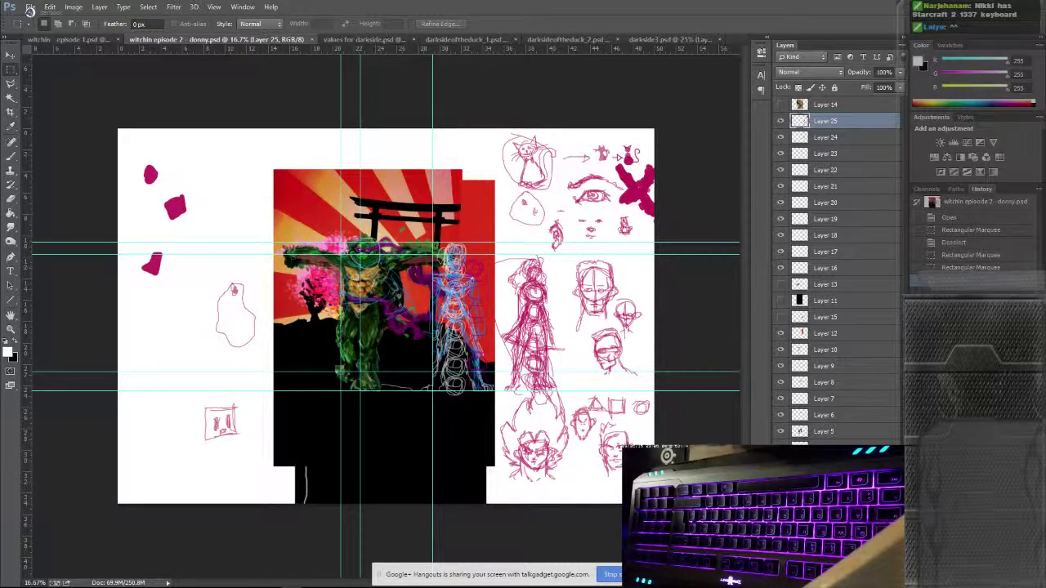
mouse_move(494, 393)
left_mouse_down()
mouse_move(590, 411)
mouse_move(575, 485)
left_mouse_up()
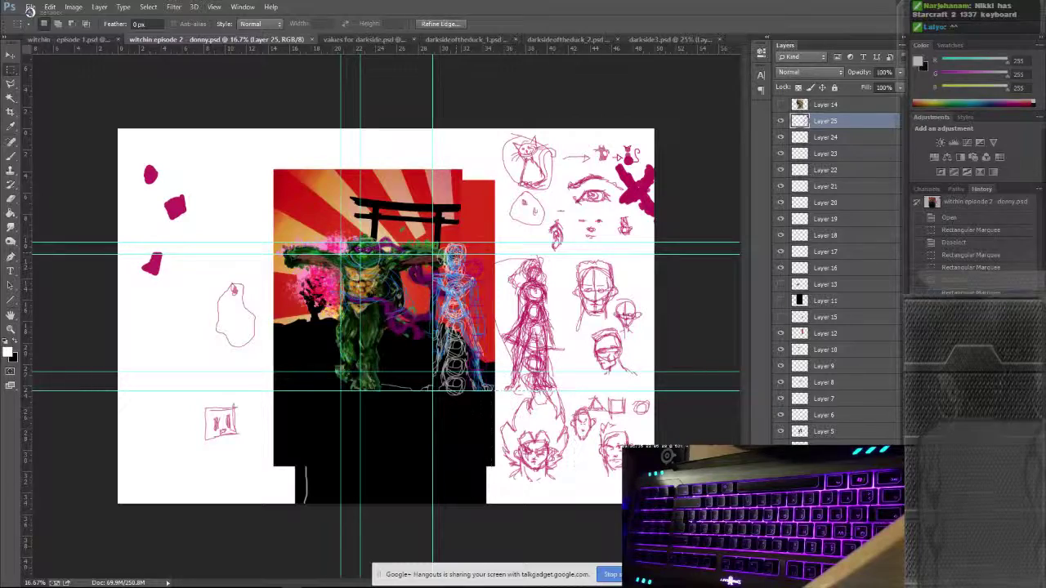
left_click_drag(275, 173, 495, 439)
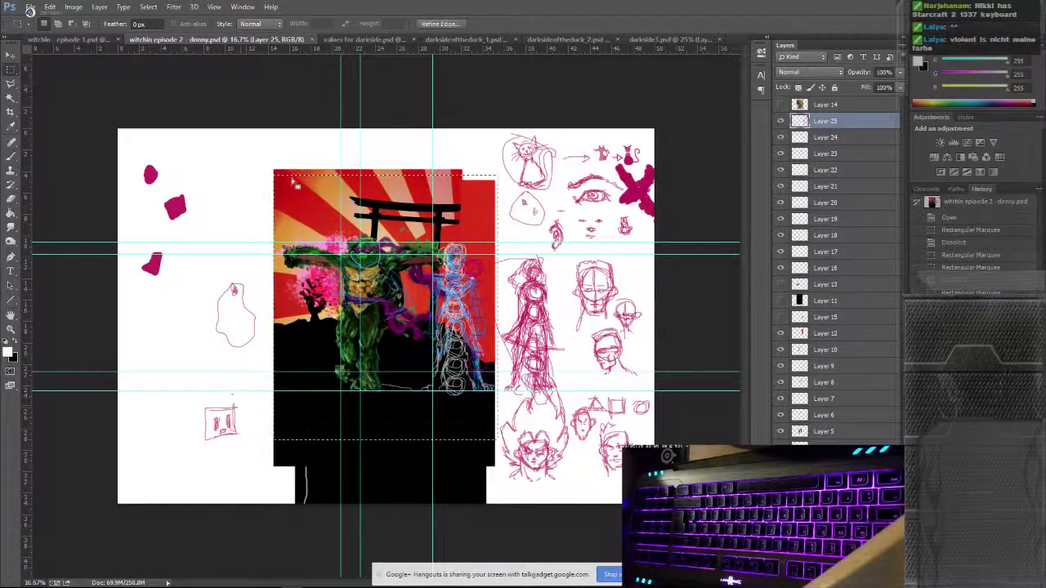
left_click_drag(257, 153, 508, 478)
Step: Deselect the turtle artwork and hide the canvas guides
left_click(65, 39)
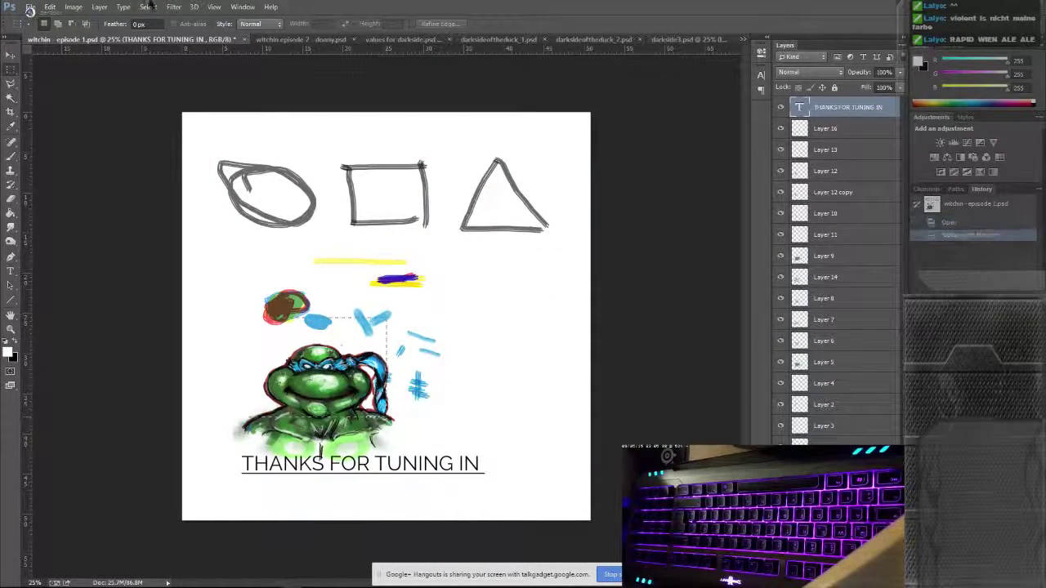
left_click(291, 39)
key("ctrl+Tab")
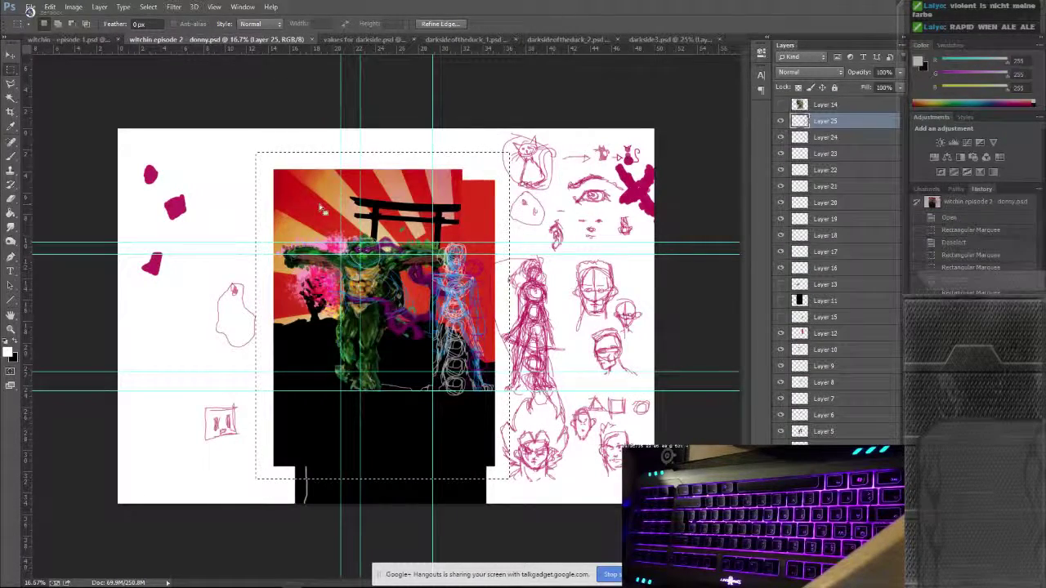
key("ctrl+d")
key("ctrl+h")
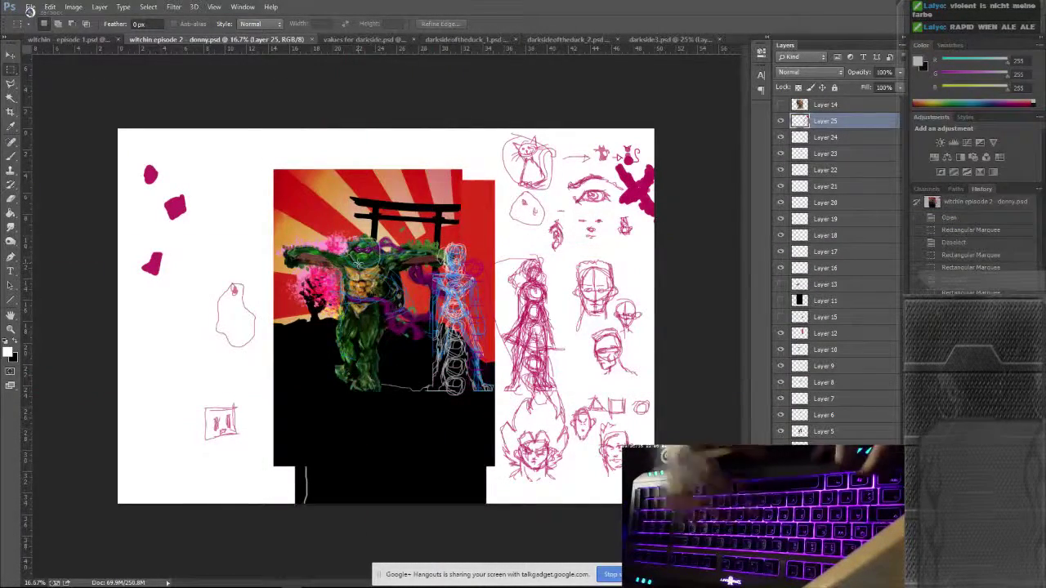
left_click_drag(131, 479, 299, 497)
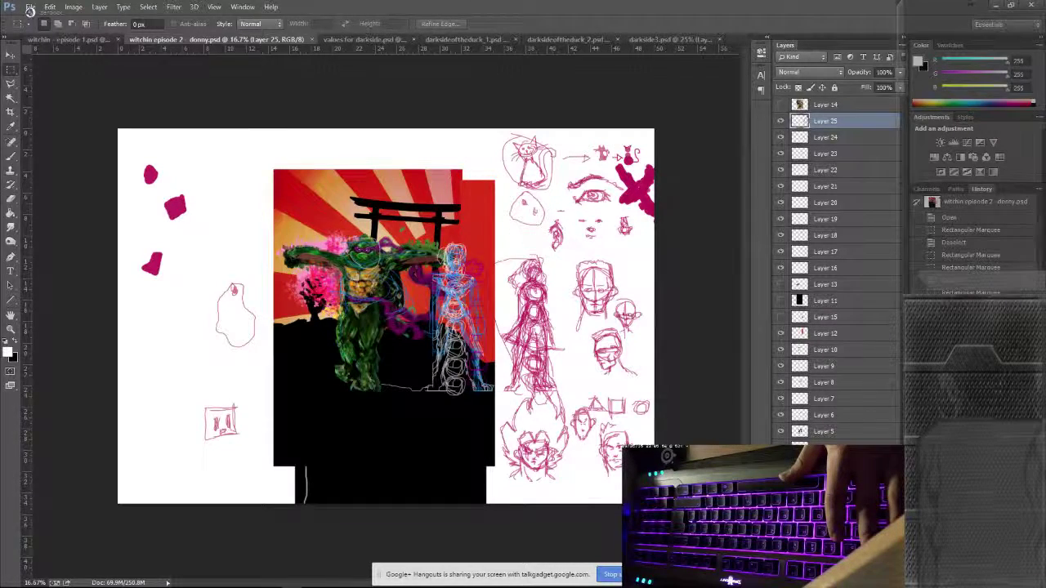
Step: Marquee the figure sketches, then redraw the selection across the top of the canvas
left_click_drag(398, 221, 658, 419)
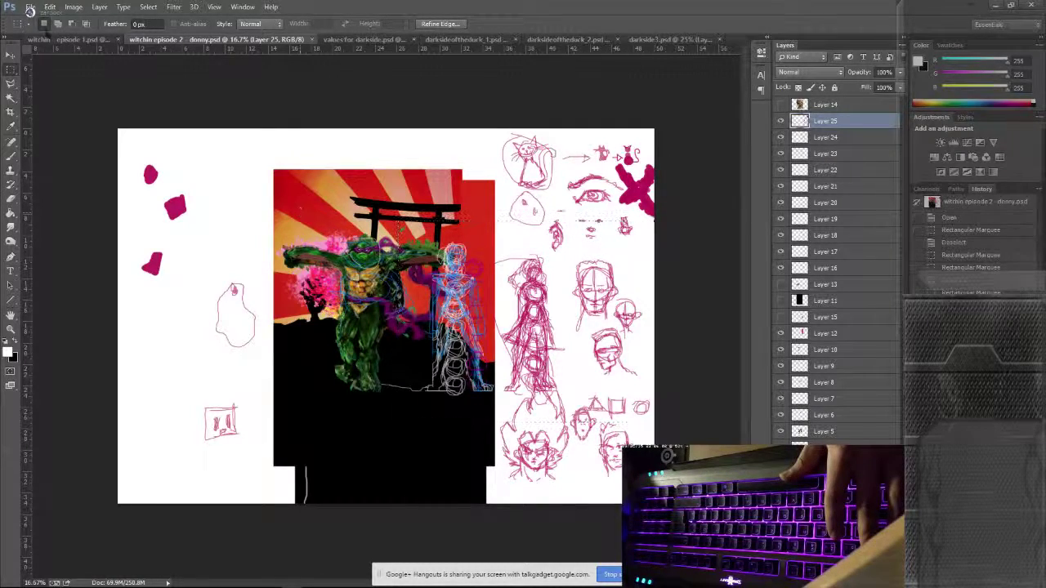
key("ctrl+shift+Tab")
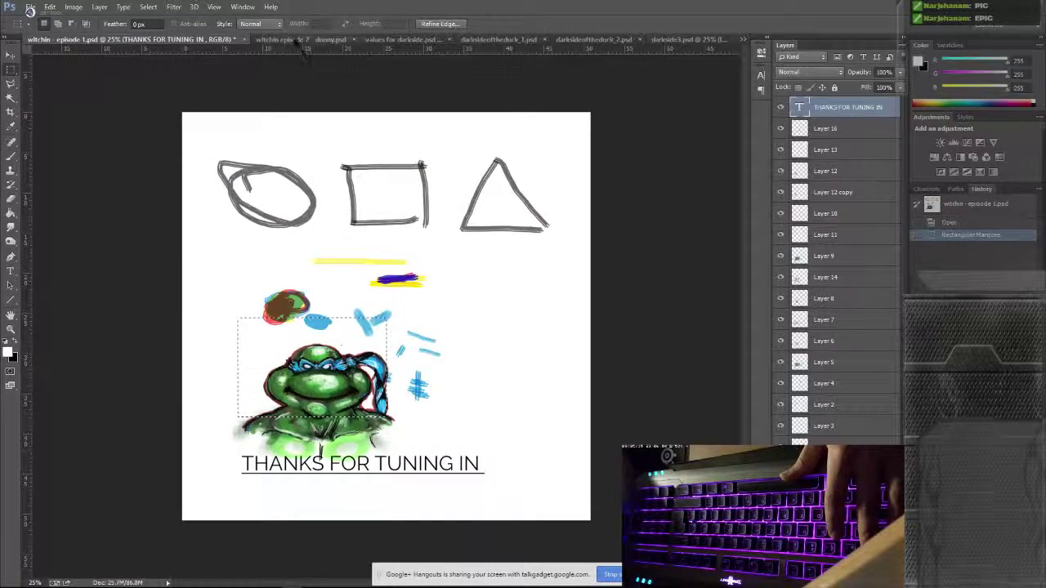
key("ctrl+Tab")
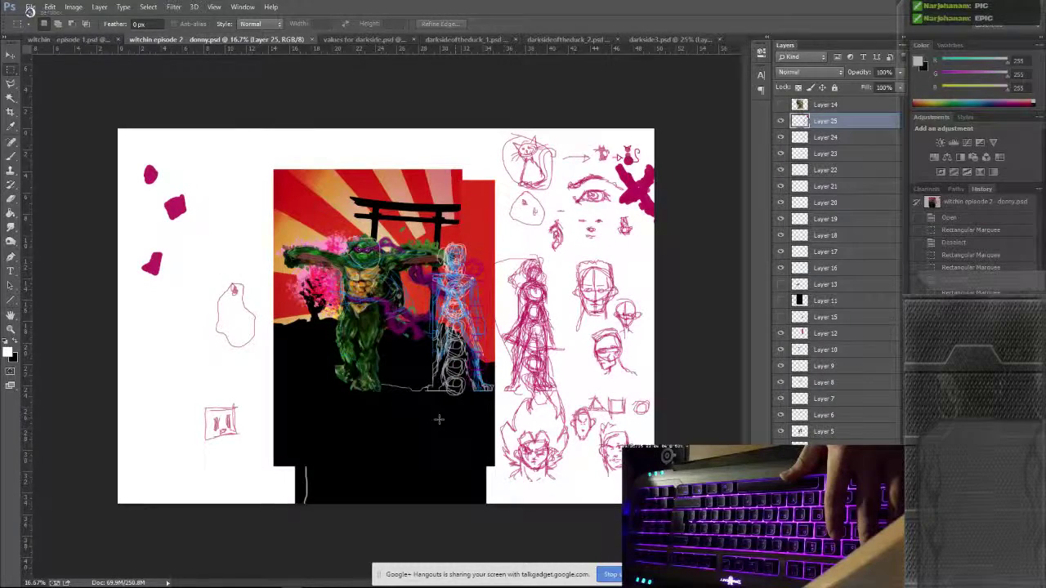
left_click_drag(77, 119, 668, 365)
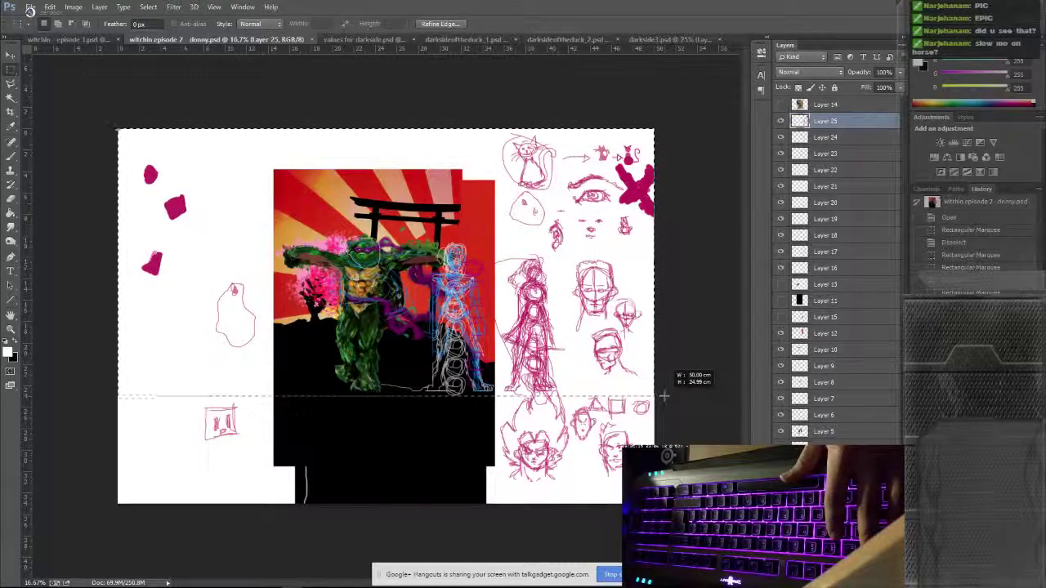
Step: Finish the upper-canvas marquee and switch to the darksideoftheduck_1.psd document
left_click_drag(664, 393, 664, 393)
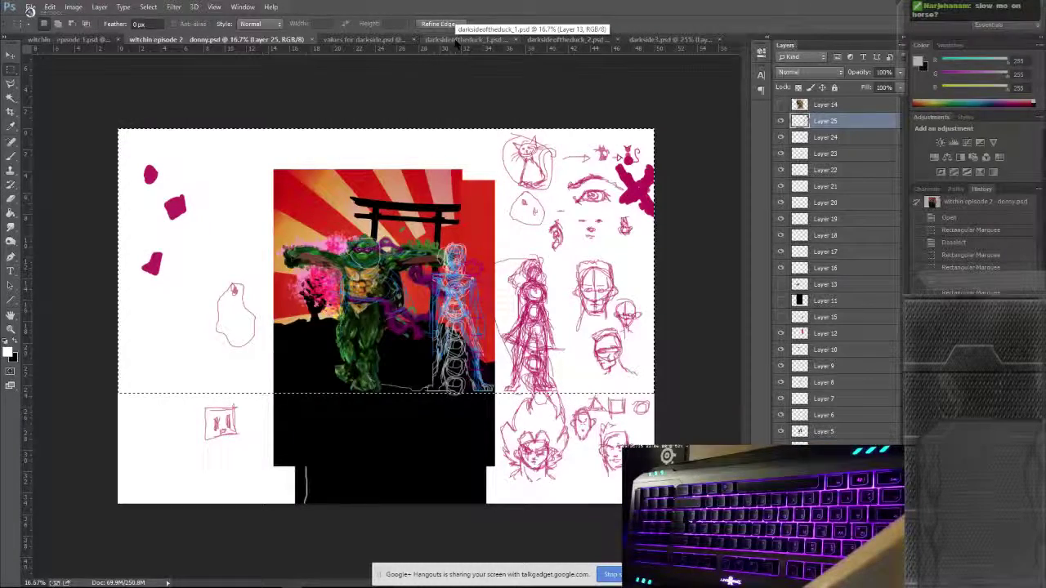
left_click(456, 43)
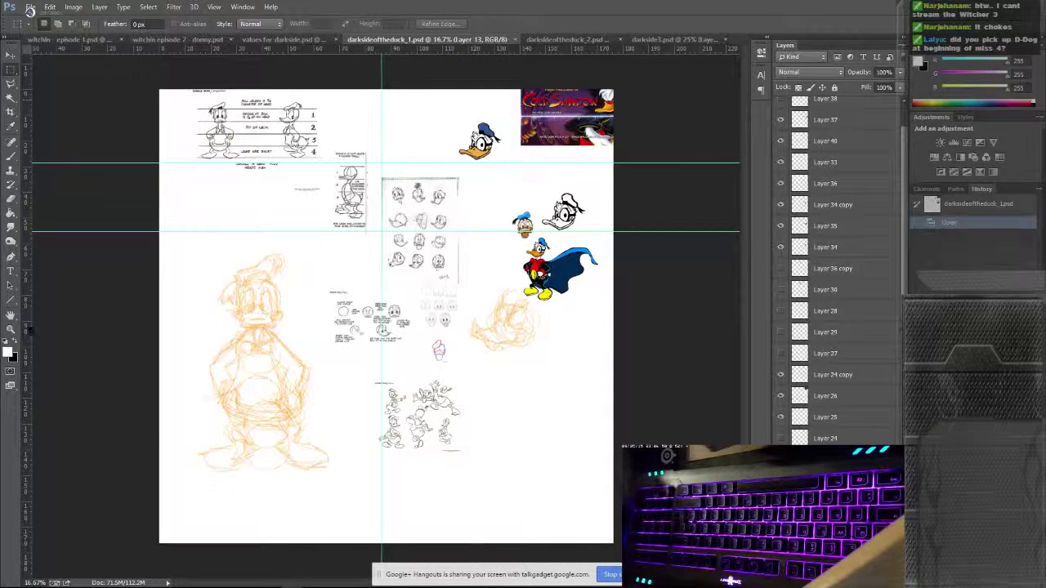
Step: Zoom with the Zoom tool onto the upper-left Donald Duck proportion model sheet
left_click(10, 328)
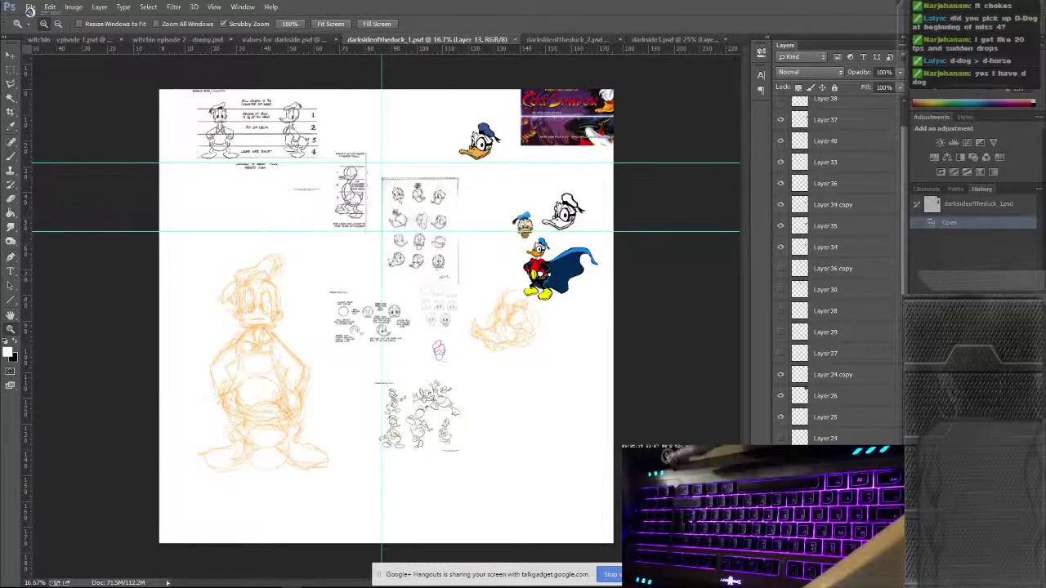
left_click(425, 190)
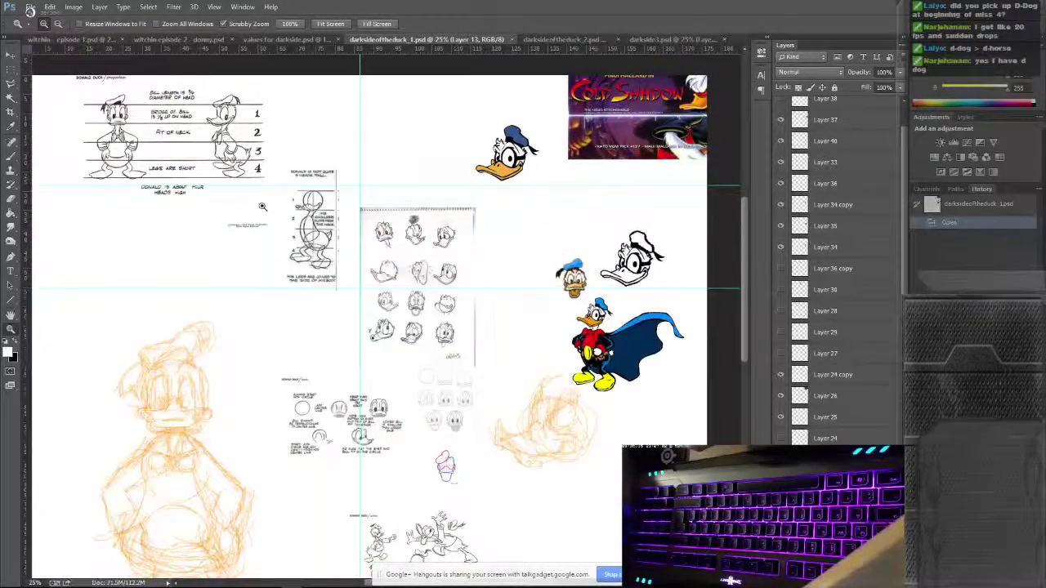
left_click_drag(86, 118, 636, 294)
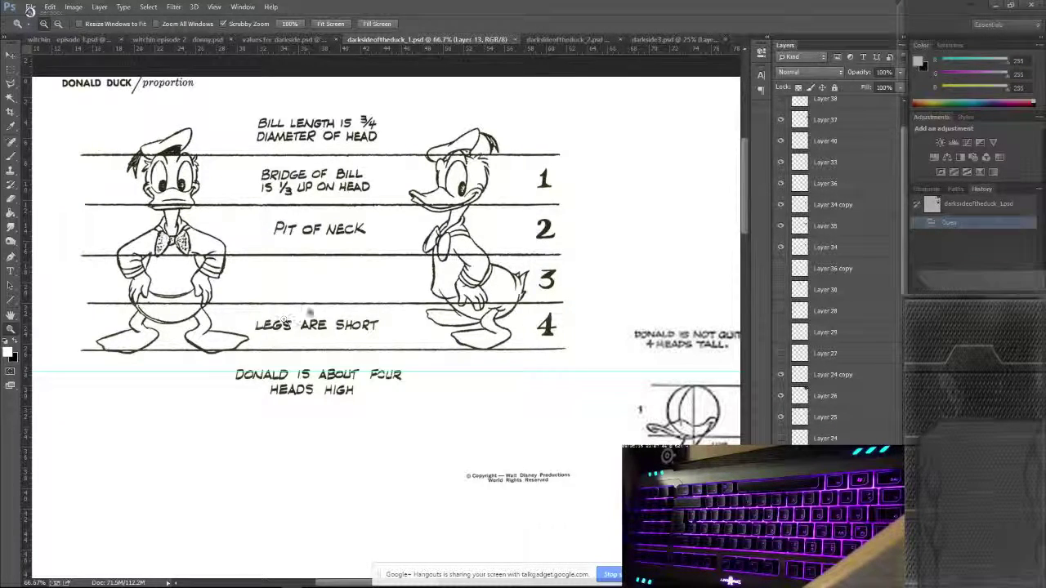
Step: Zoom out, in, and out again around the small Donald height chart
key("ctrl+minus")
key("ctrl+minus")
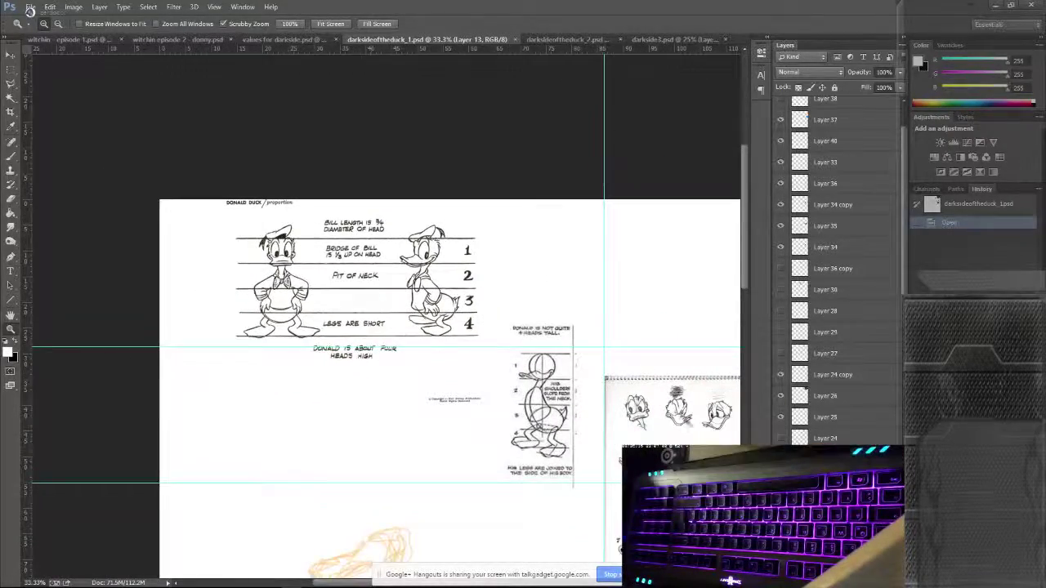
key("ctrl+plus")
key("ctrl+plus")
key("ctrl+plus")
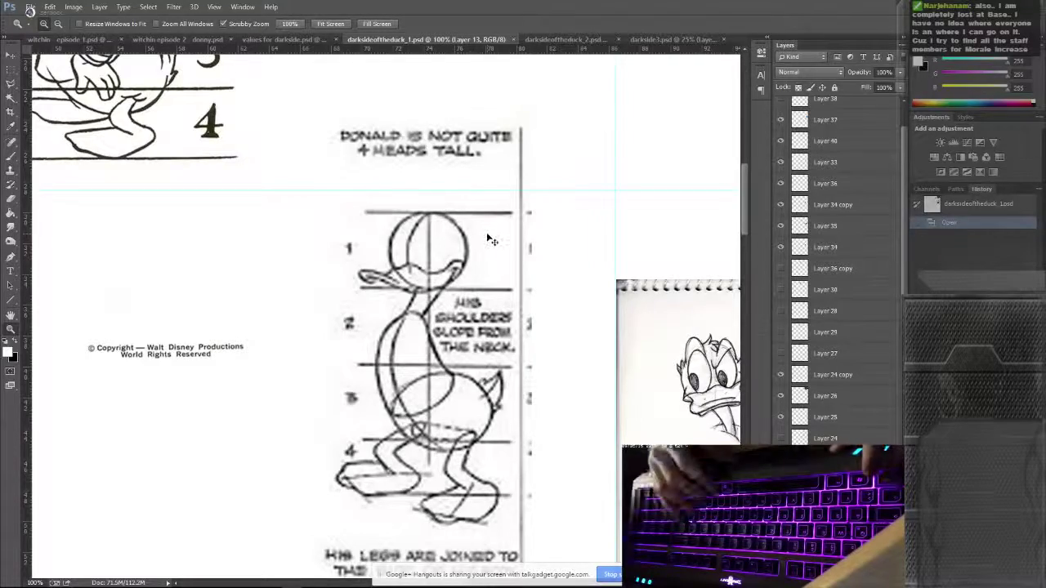
key("ctrl+minus")
key("ctrl+minus")
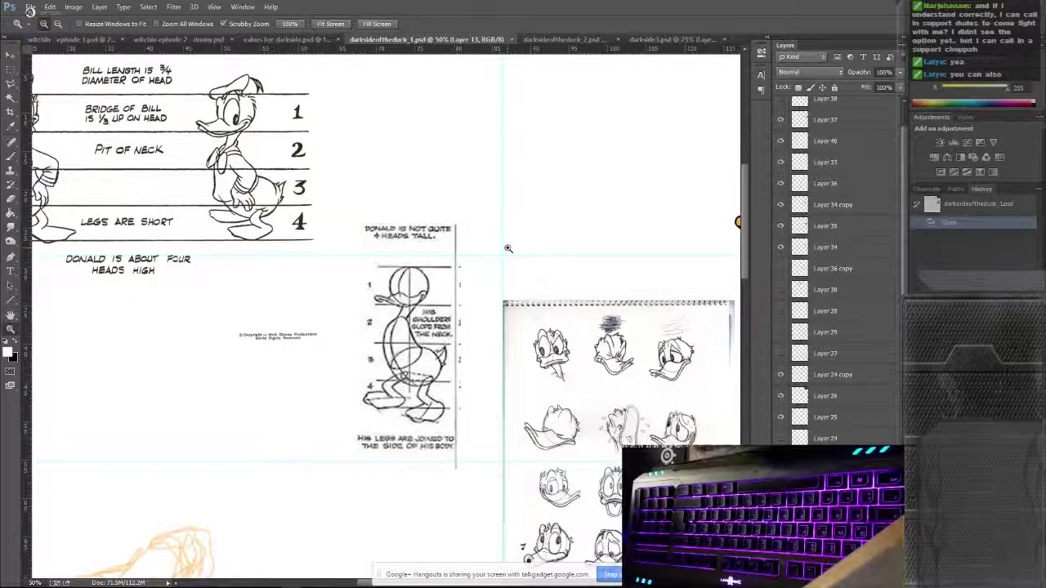
Step: Scroll to the twelve Donald head-expression sketches and switch to the Move tool
scroll(510, 368, "down", 1)
scroll(510, 368, "down", 5)
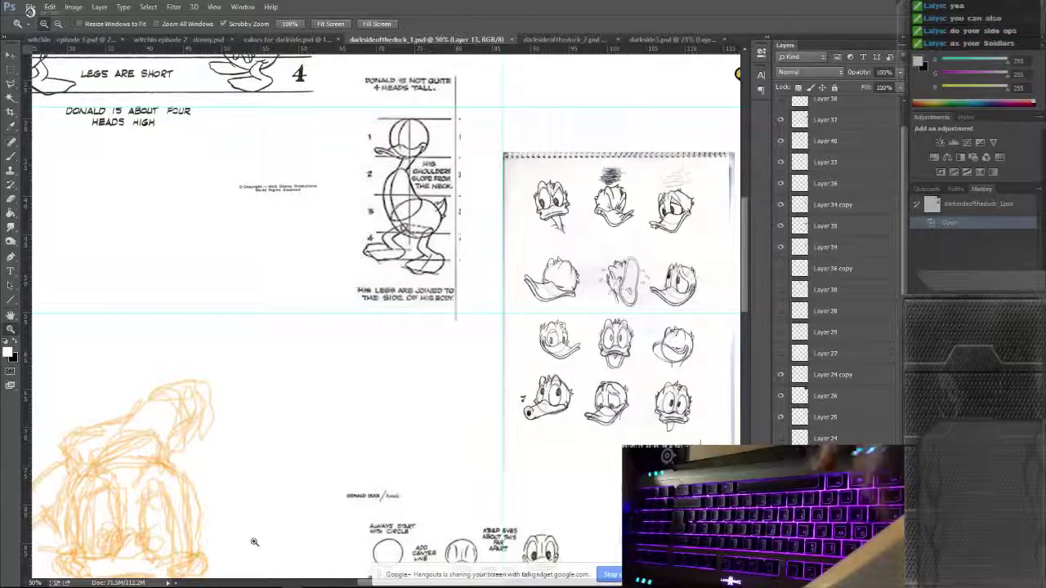
scroll(386, 310, "right", 5)
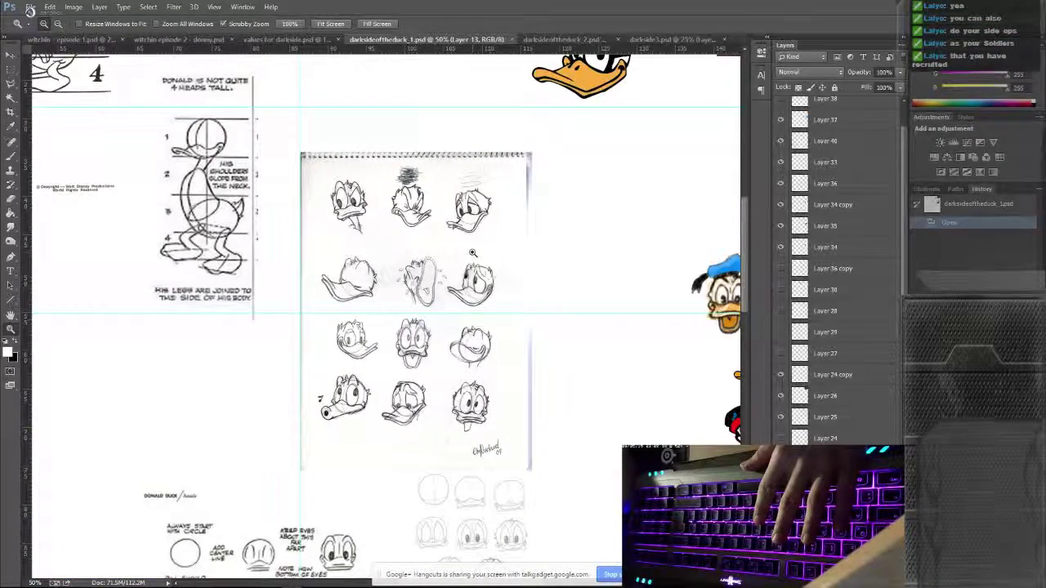
key("v")
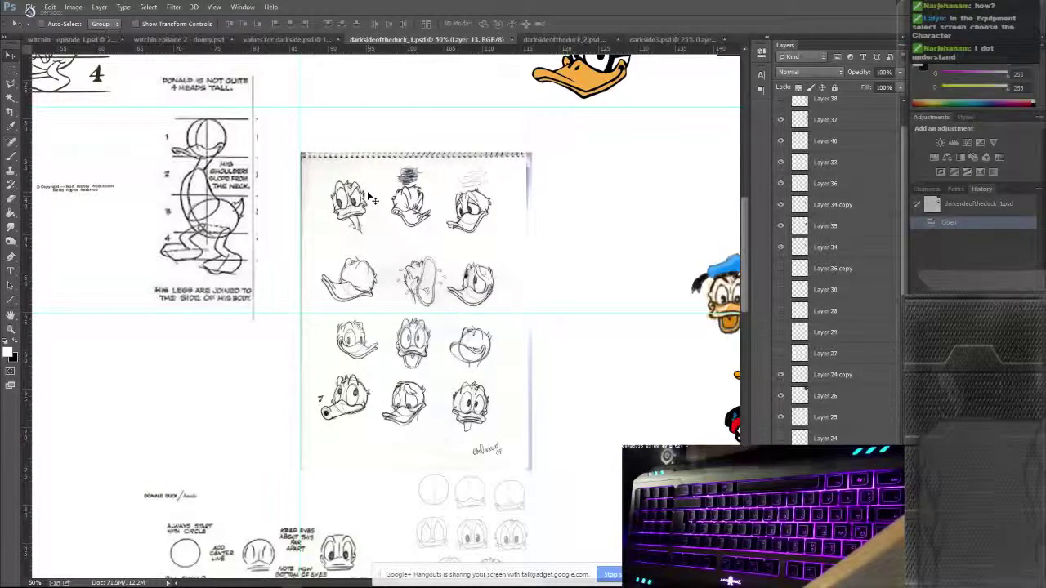
Step: Scroll down to the head-construction guides and action-pose sheets, then zoom out one step
scroll(382, 267, "down", 5)
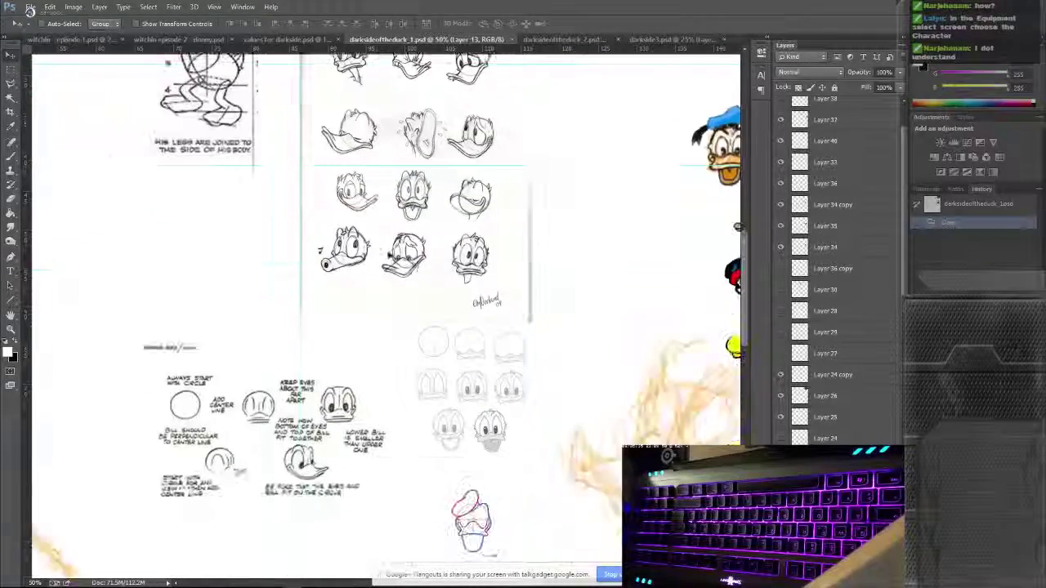
scroll(434, 356, "down", 6)
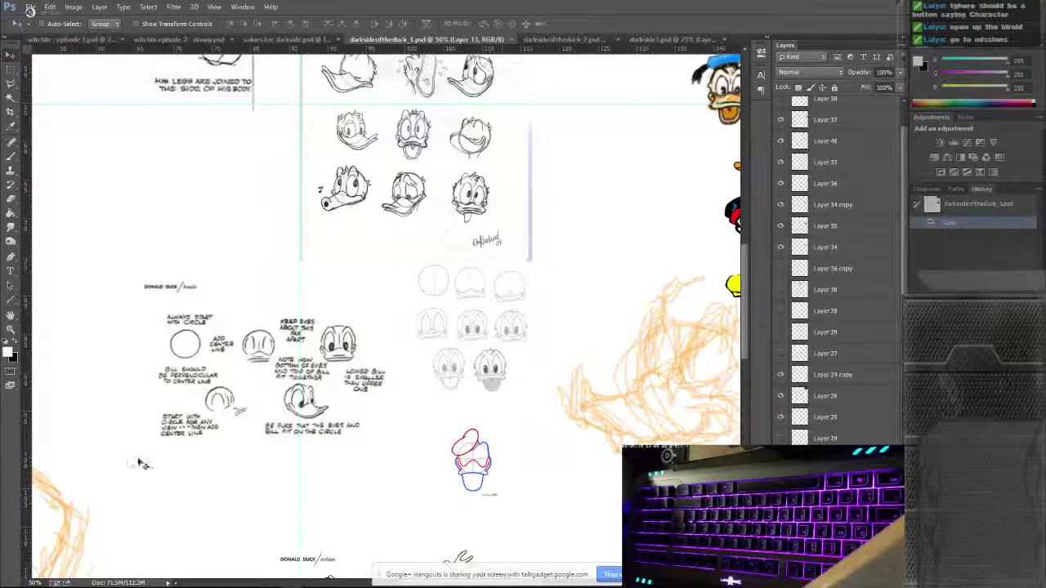
scroll(139, 463, "down", 3)
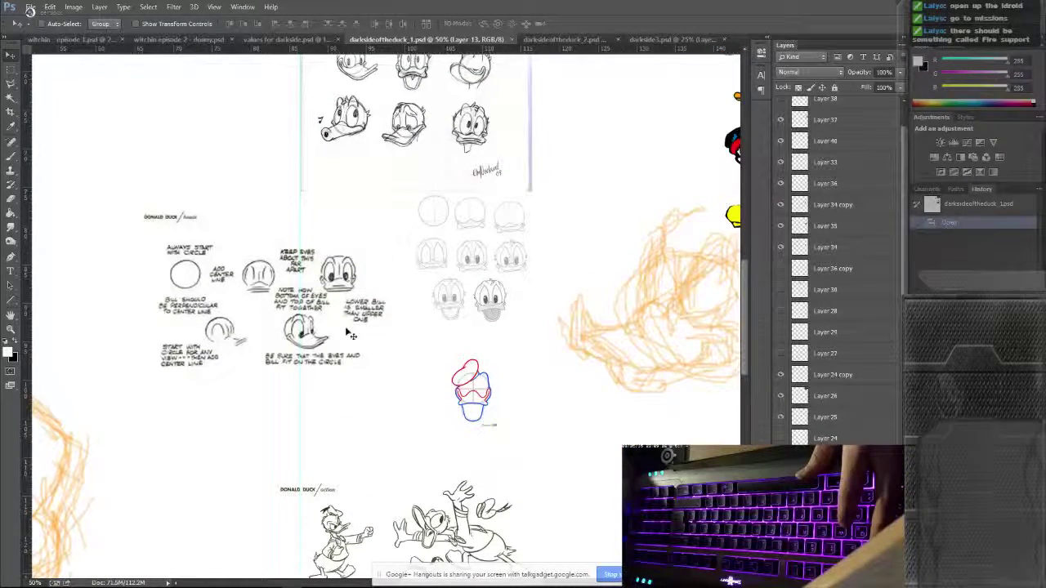
scroll(378, 427, "down", 3)
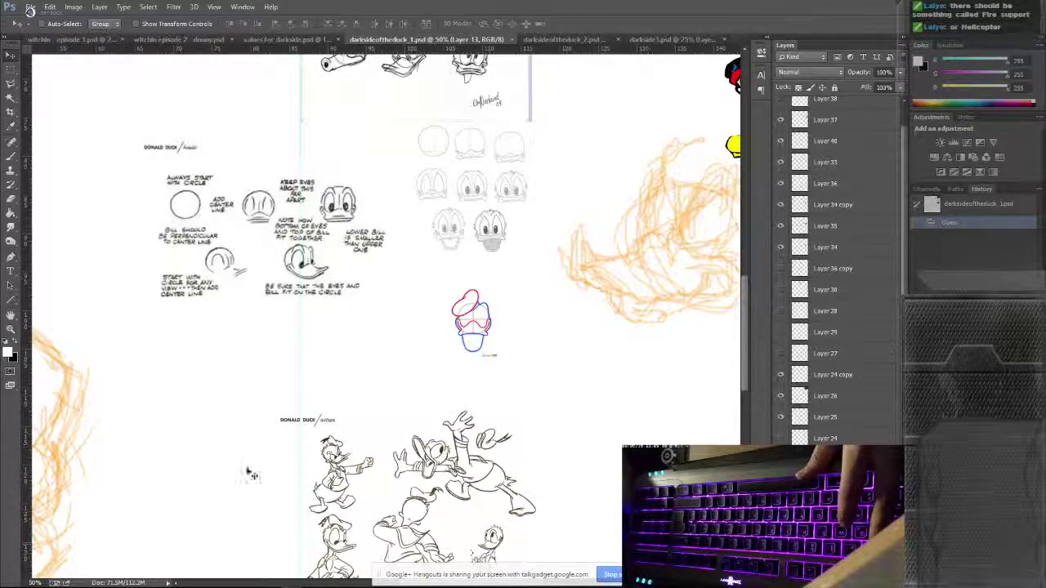
key("ctrl+minus")
key("ctrl+minus")
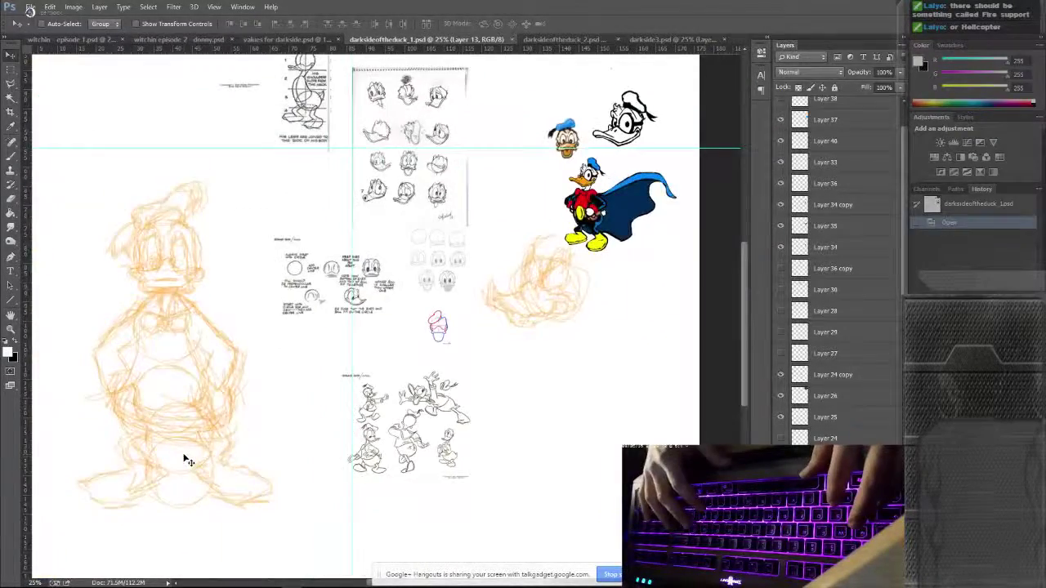
key("ctrl+plus")
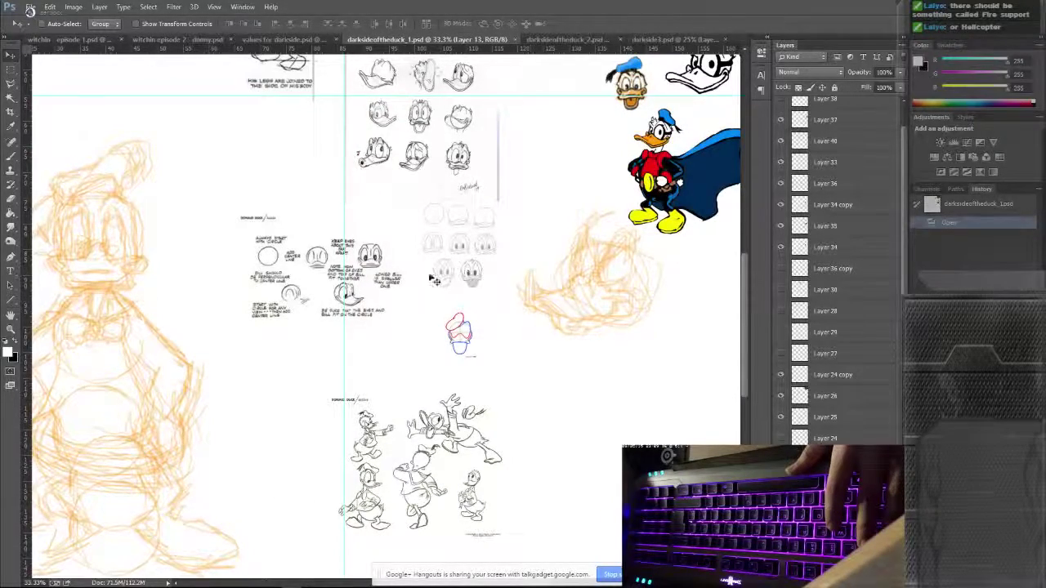
key("ctrl+minus")
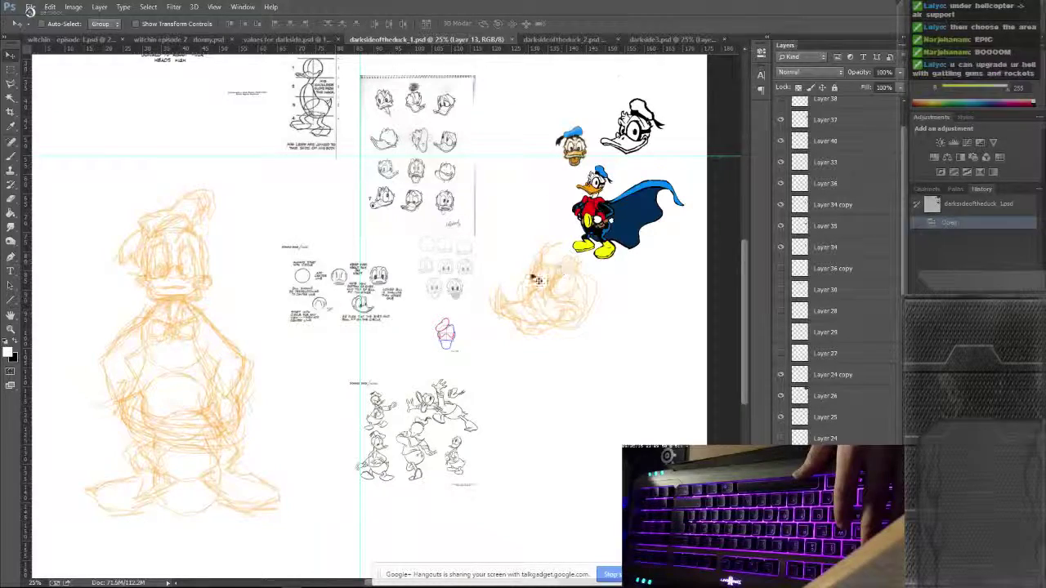
scroll(363, 351, "up", 3)
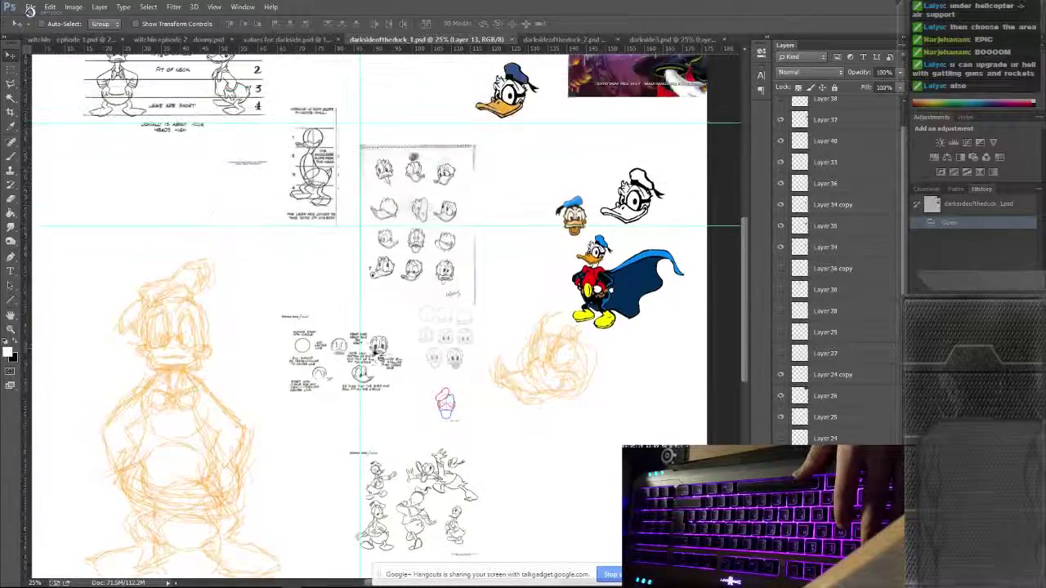
scroll(375, 345, "down", 2)
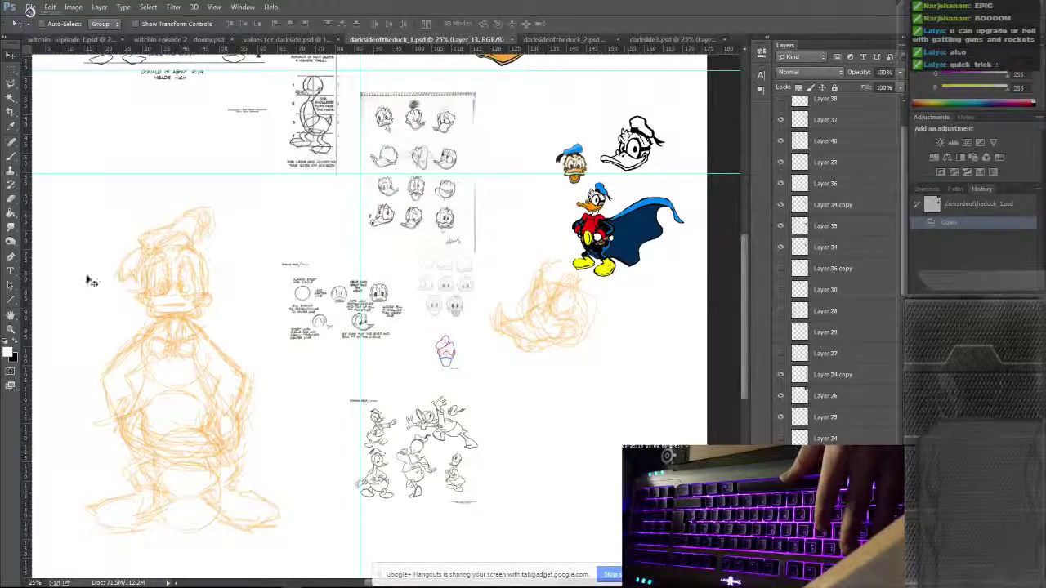
scroll(563, 255, "up", 3)
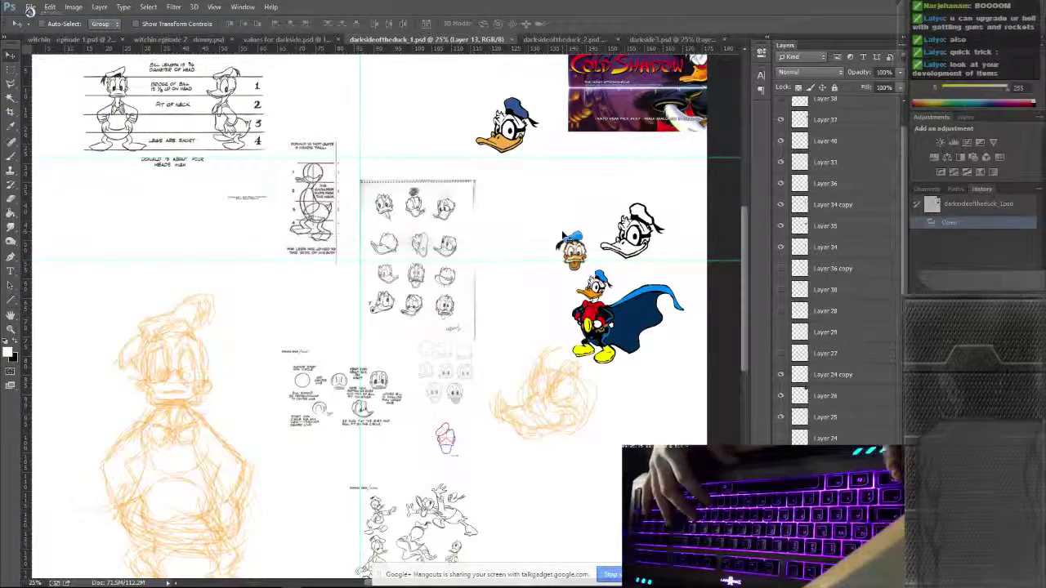
key("ctrl+plus")
key("ctrl+plus")
key("ctrl+plus")
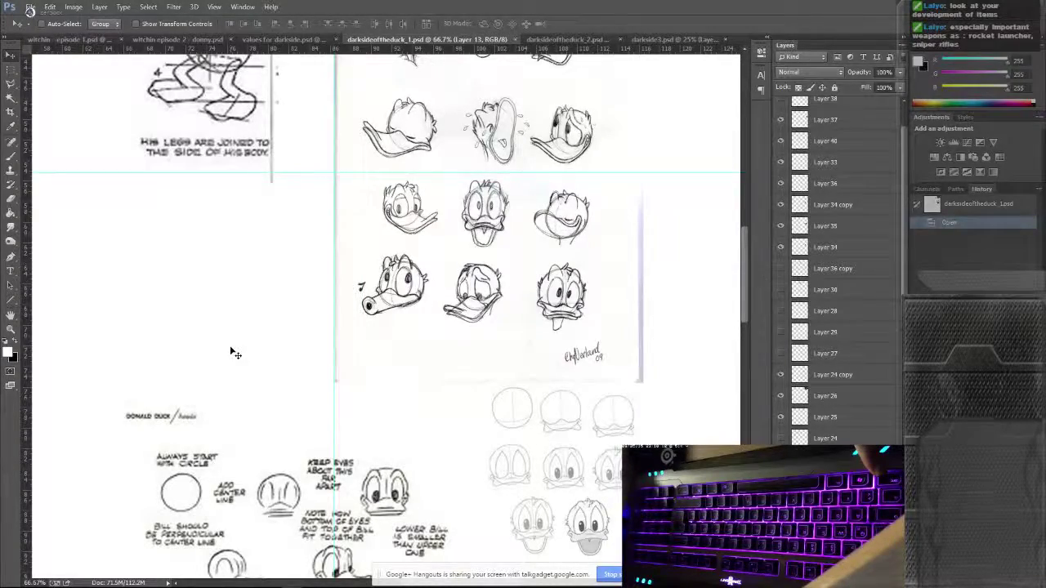
scroll(232, 353, "right", 6)
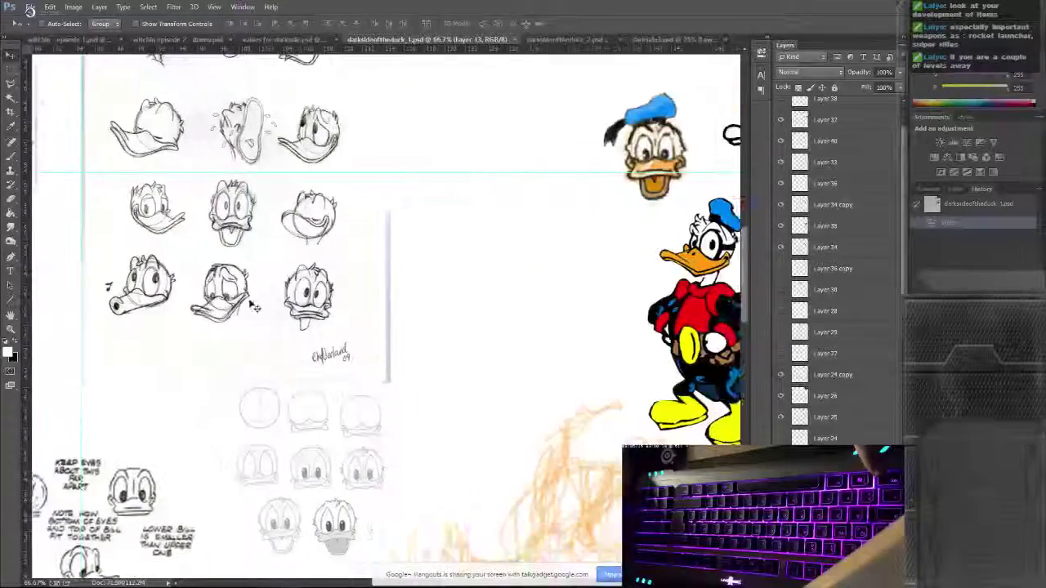
scroll(253, 305, "right", 5)
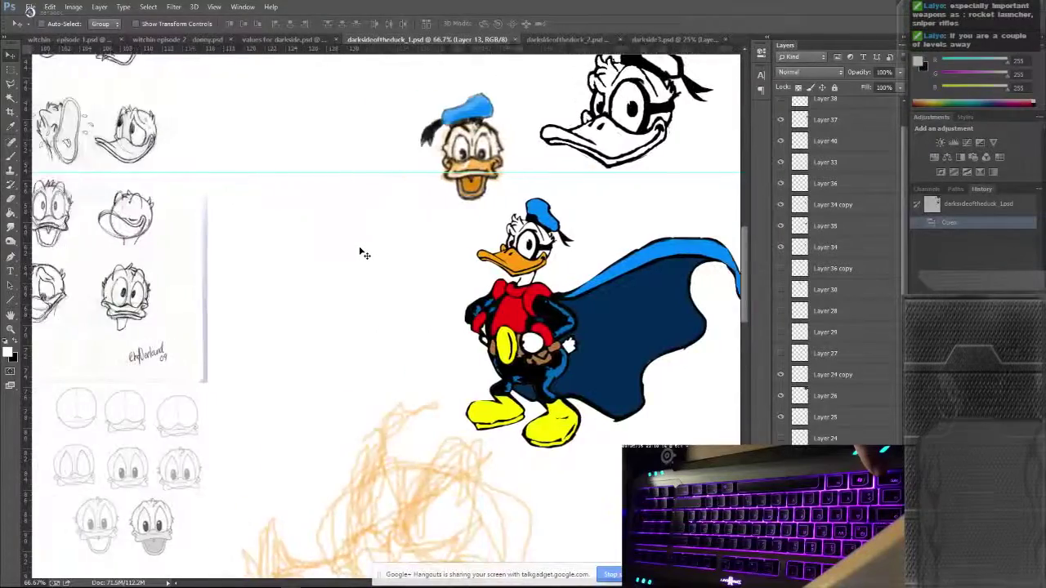
scroll(361, 252, "left", 3)
scroll(379, 245, "right", 6)
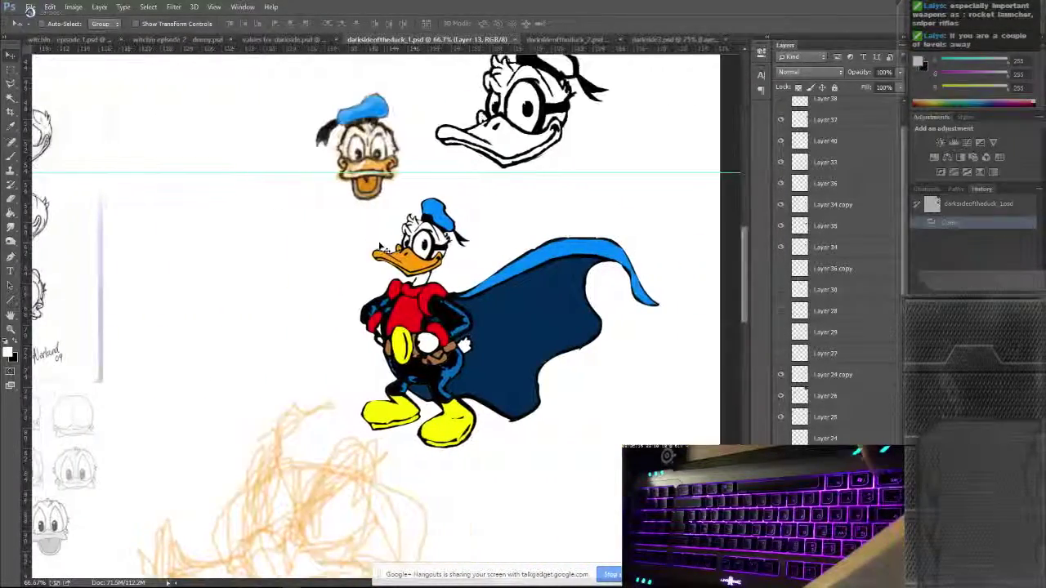
scroll(381, 249, "down", 4)
scroll(384, 256, "up", 5)
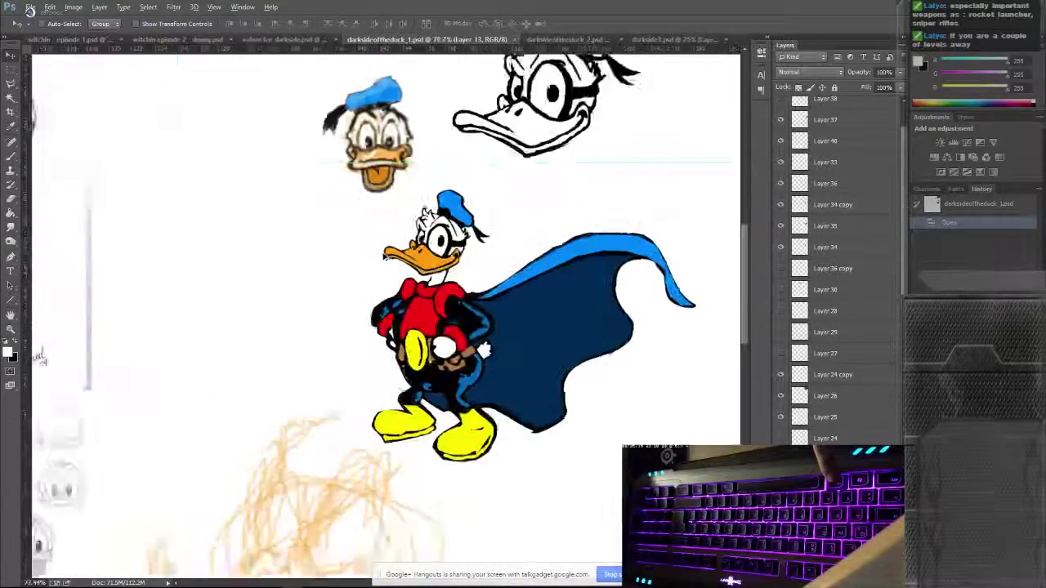
scroll(382, 262, "down", 4)
scroll(351, 294, "up", 1)
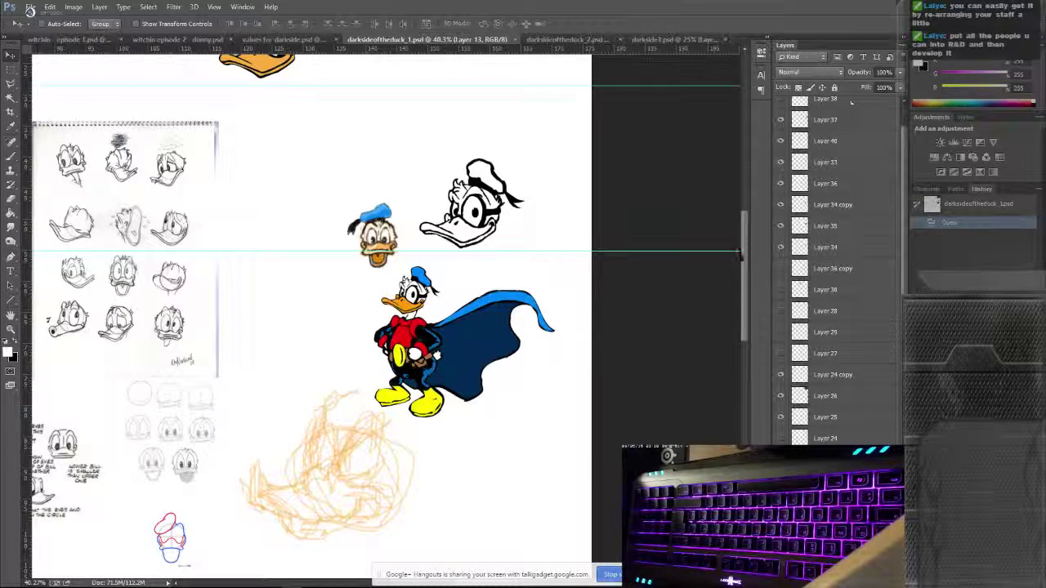
left_click(426, 337)
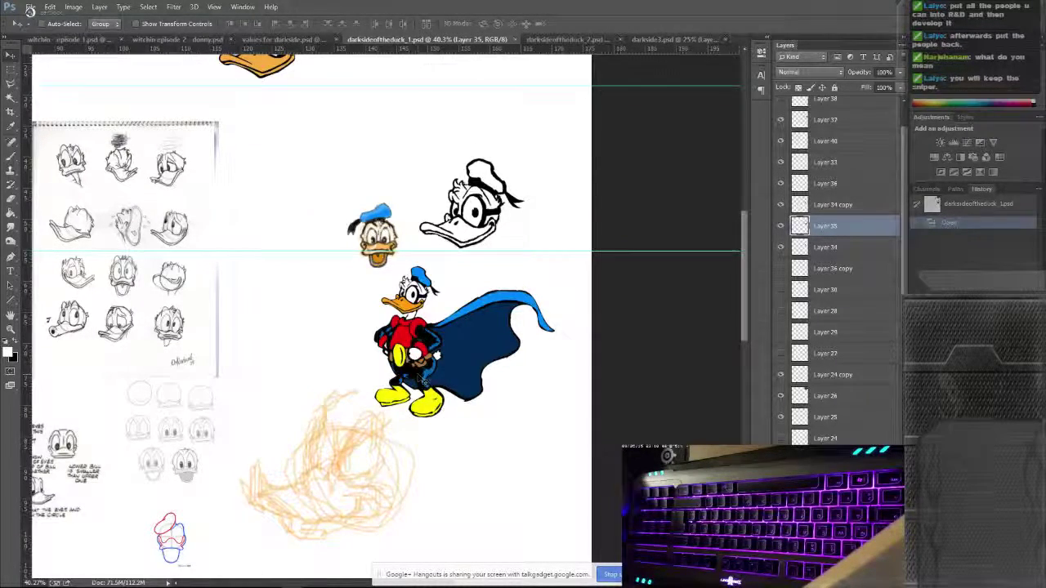
left_click_drag(429, 384, 360, 188)
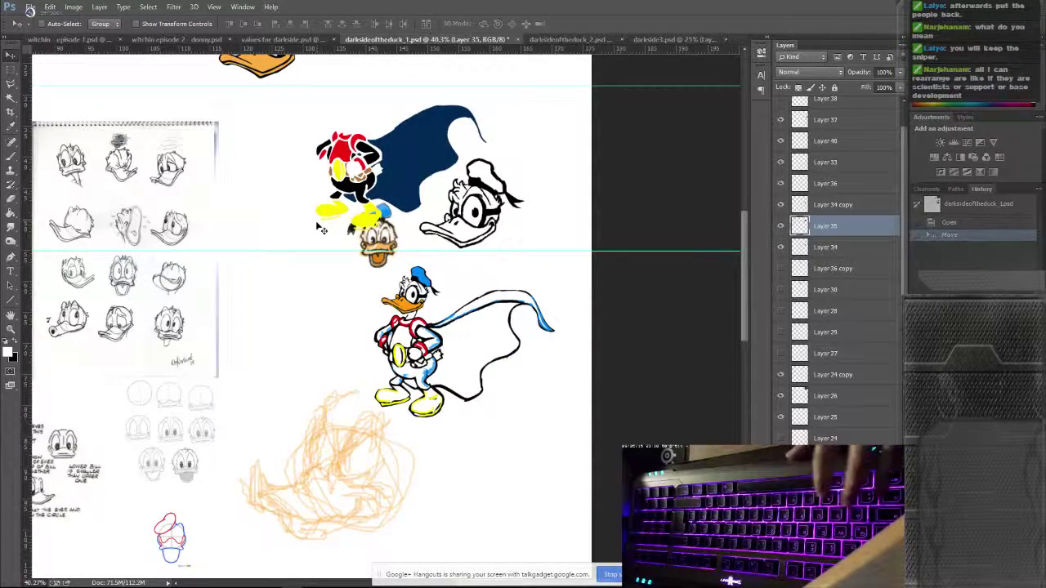
key("ctrl+z")
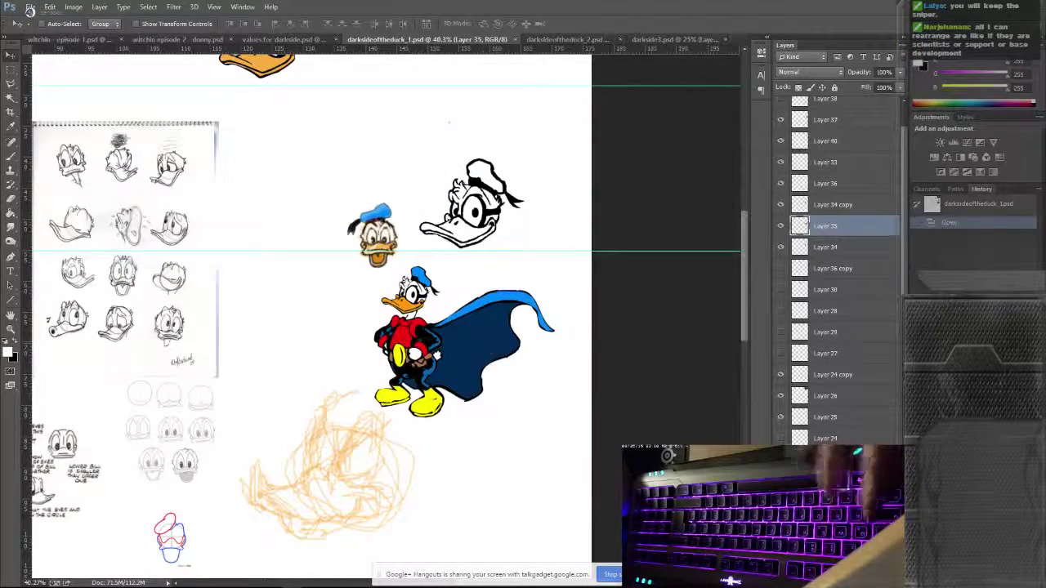
left_click(825, 424, "shift")
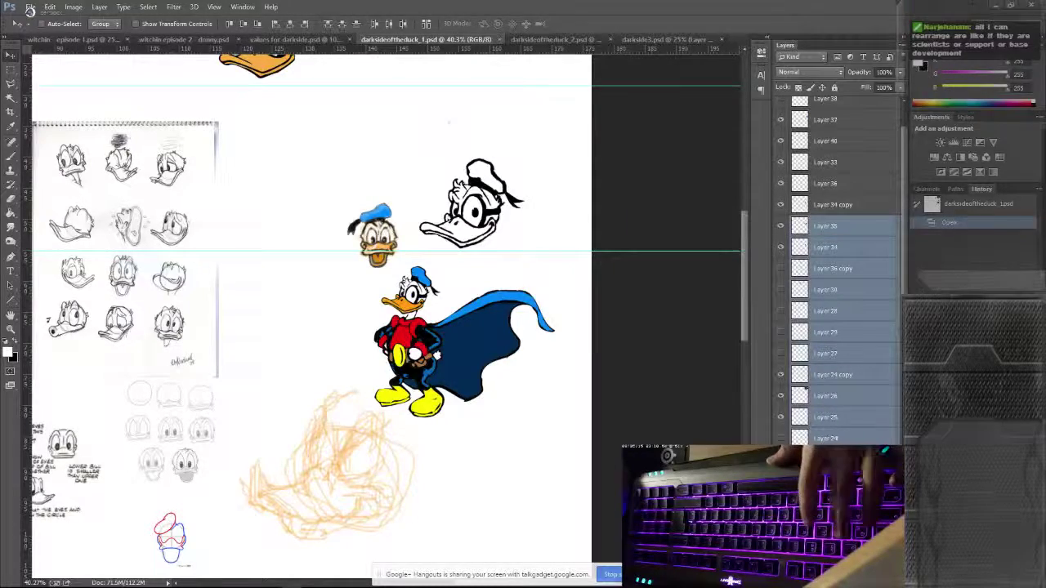
key("ctrl+e")
mouse_move(489, 352)
left_mouse_down()
mouse_move(396, 241)
mouse_move(481, 335)
left_mouse_up()
key("ctrl+z")
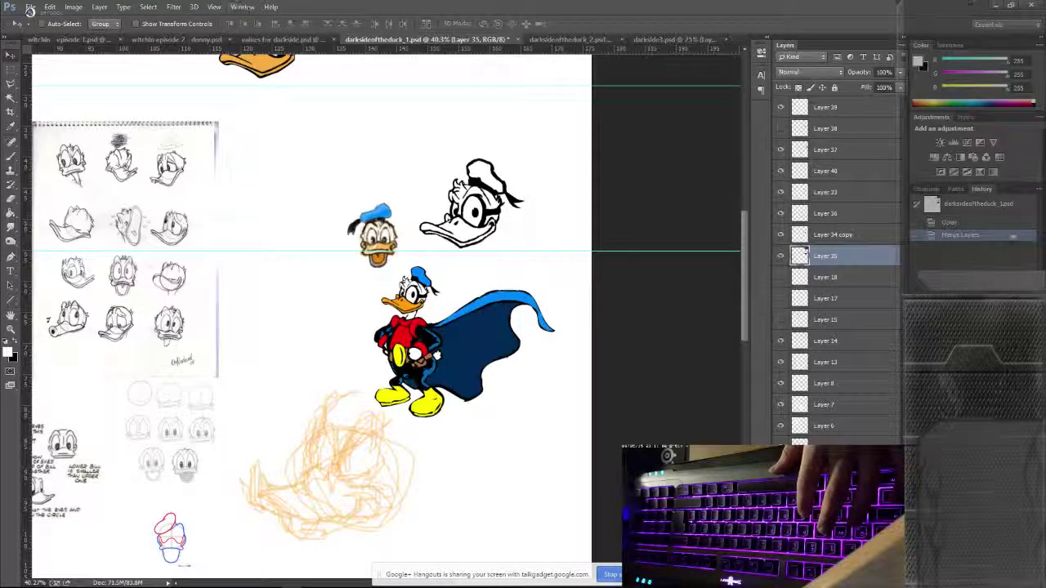
left_click(946, 224)
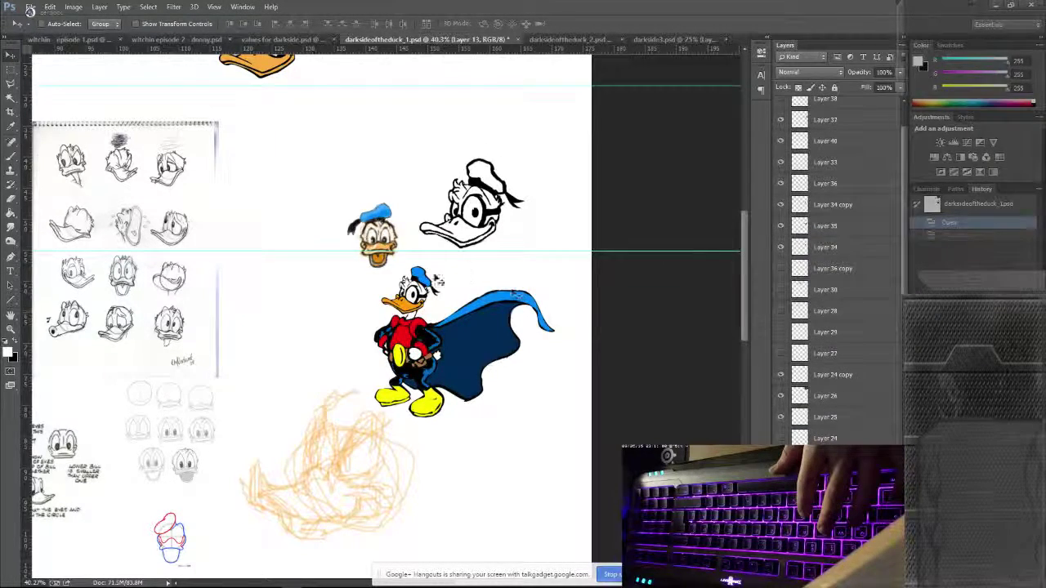
Step: Drag the lower guide higher up the board
scroll(390, 261, "up", 2)
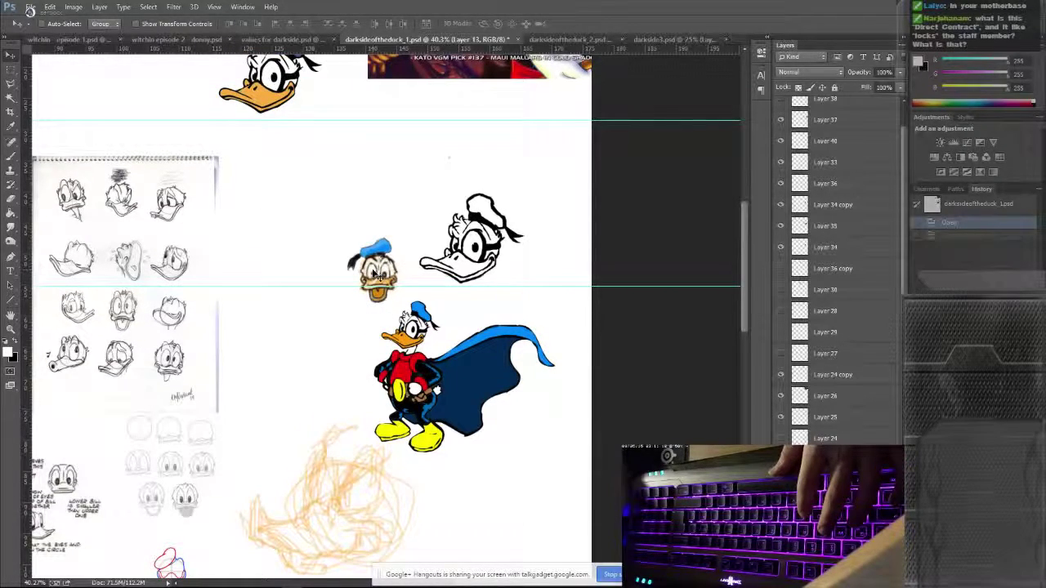
left_click_drag(331, 286, 346, 148)
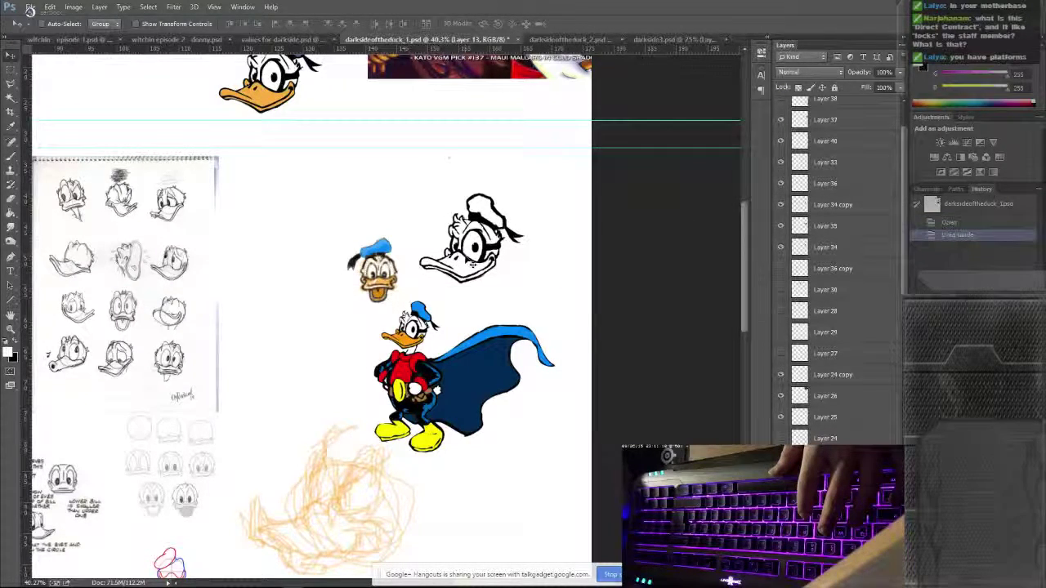
scroll(362, 221, "up", 5)
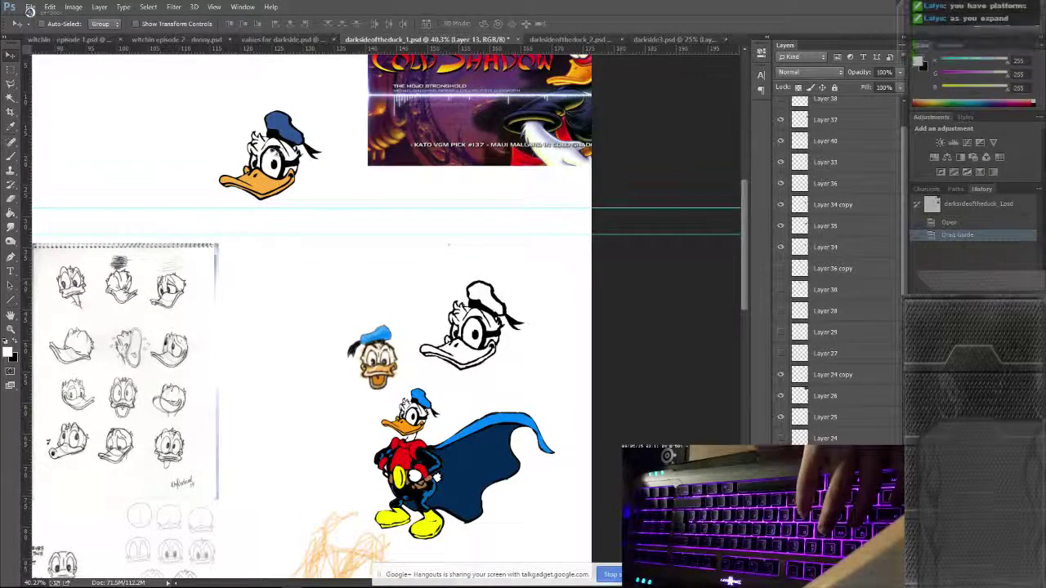
Step: Move the Cold Shadow banner left and down over the top duck head
scroll(462, 356, "down", 5)
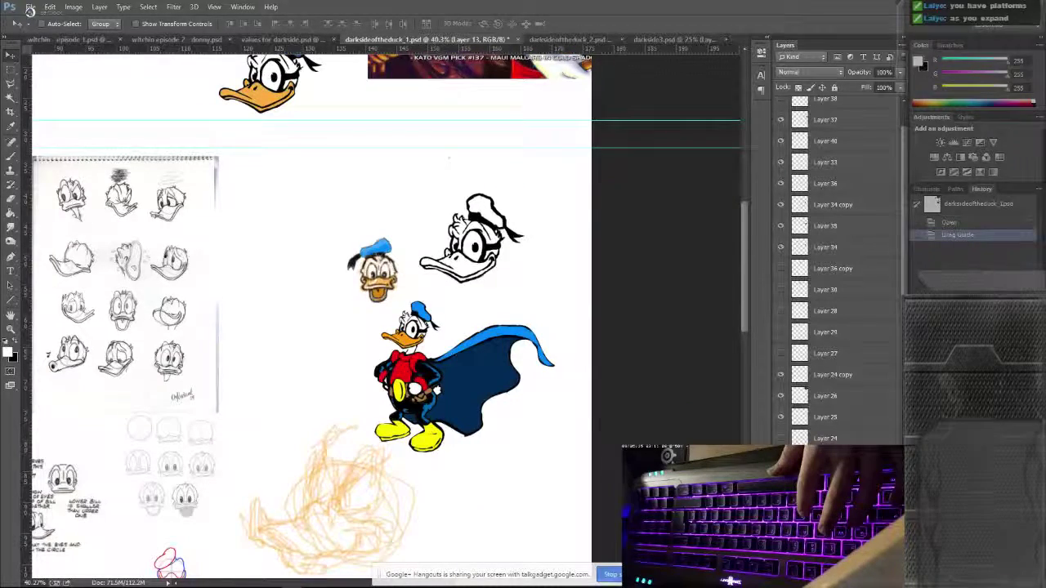
scroll(419, 297, "up", 12)
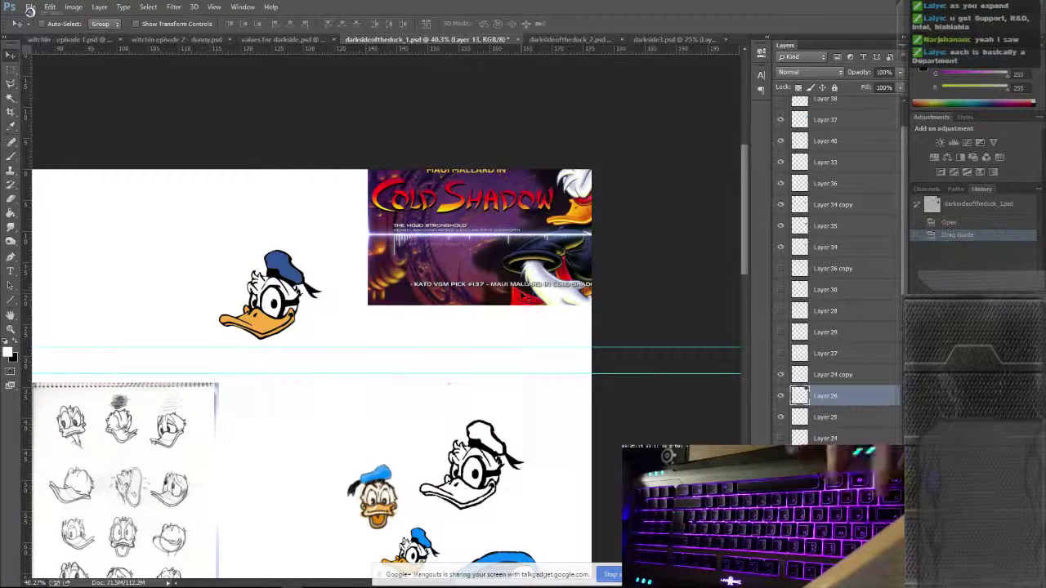
left_click_drag(531, 272, 448, 267)
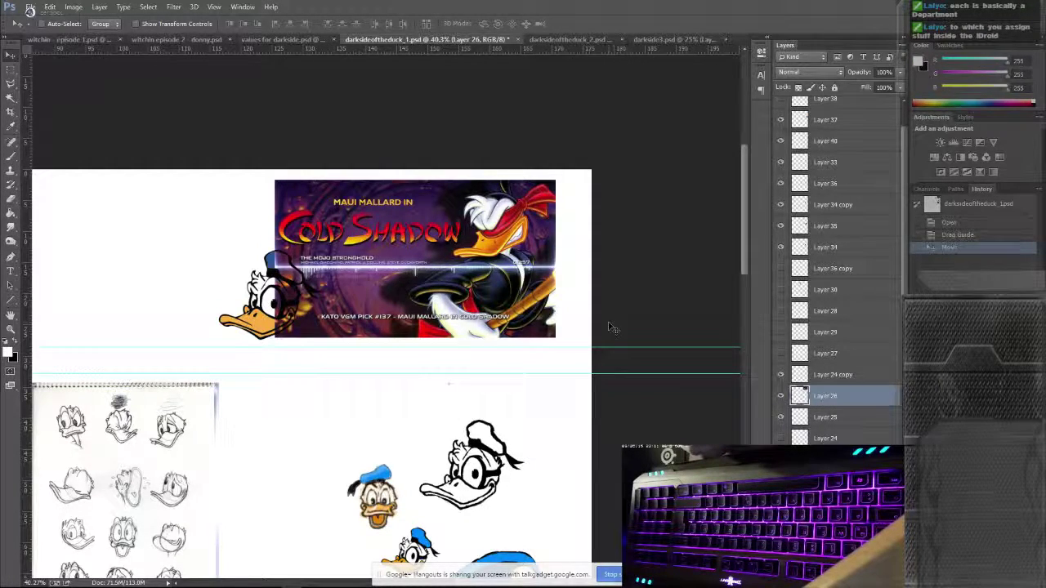
Step: Drag the black duck-head line art up-left and set its orange and blue pieces beside it
scroll(460, 270, "down", 3)
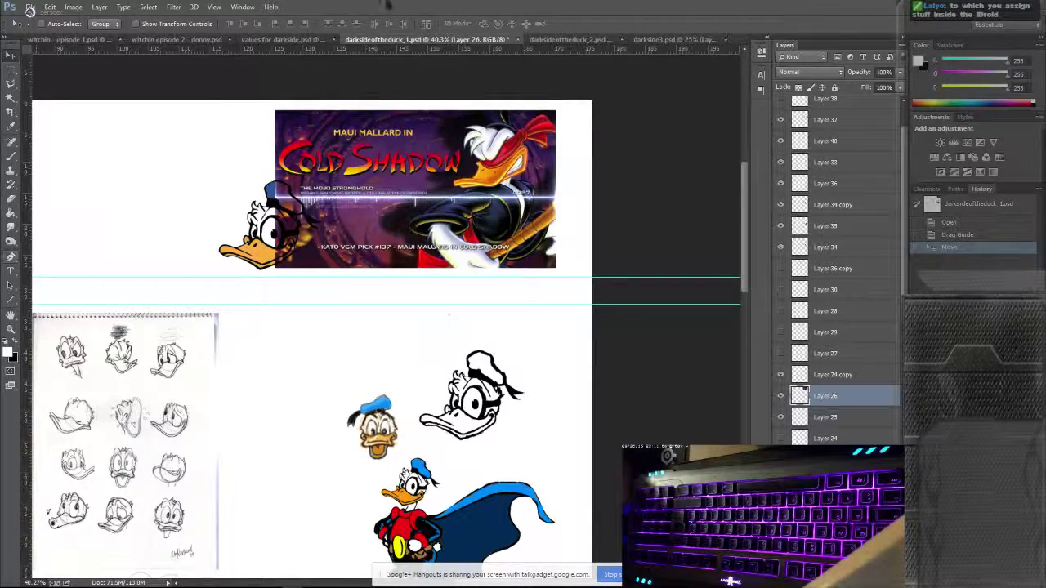
left_click_drag(263, 249, 211, 225)
left_click_drag(251, 257, 200, 209)
left_click_drag(206, 220, 197, 213)
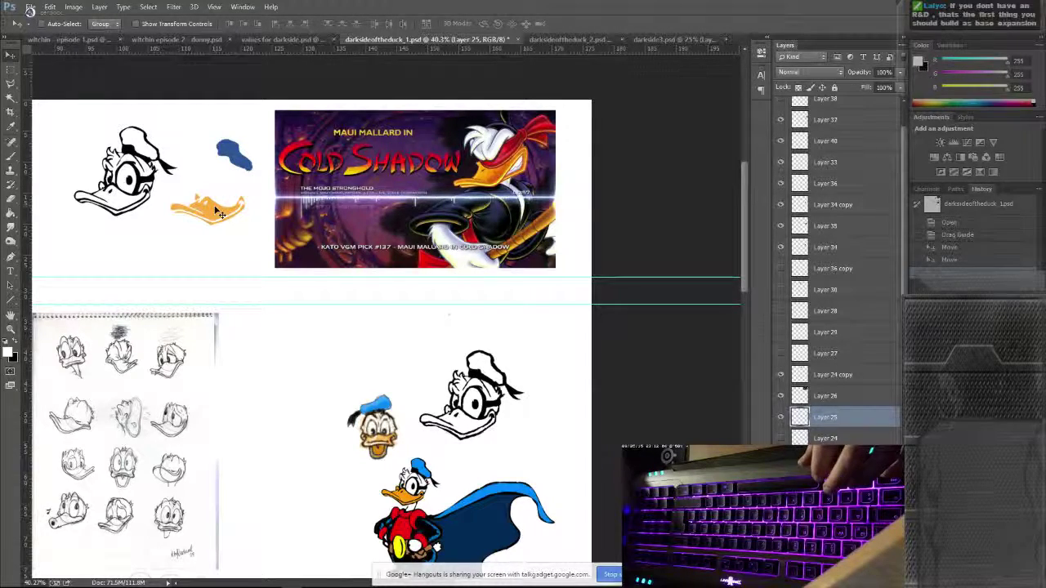
Step: Move the head's line art and its orange-and-blue colour layer further left
left_click(143, 196)
left_click(139, 188)
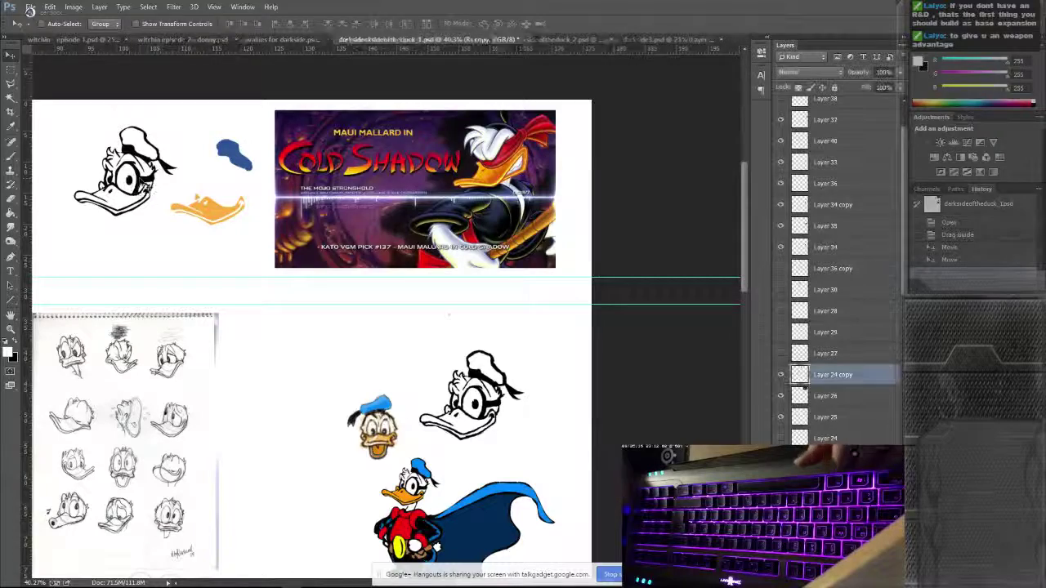
left_click_drag(138, 188, 102, 186)
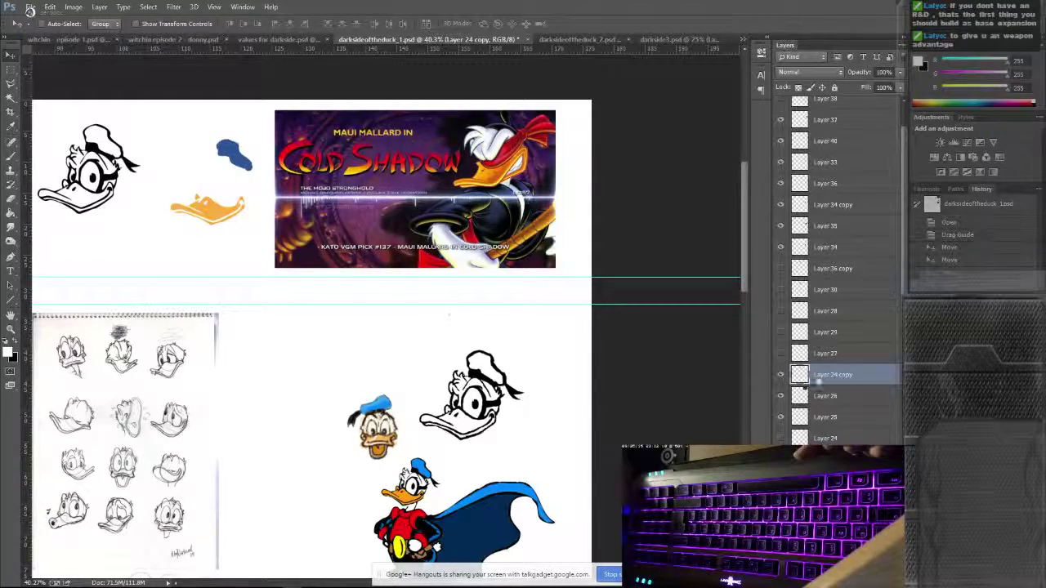
left_click(216, 215)
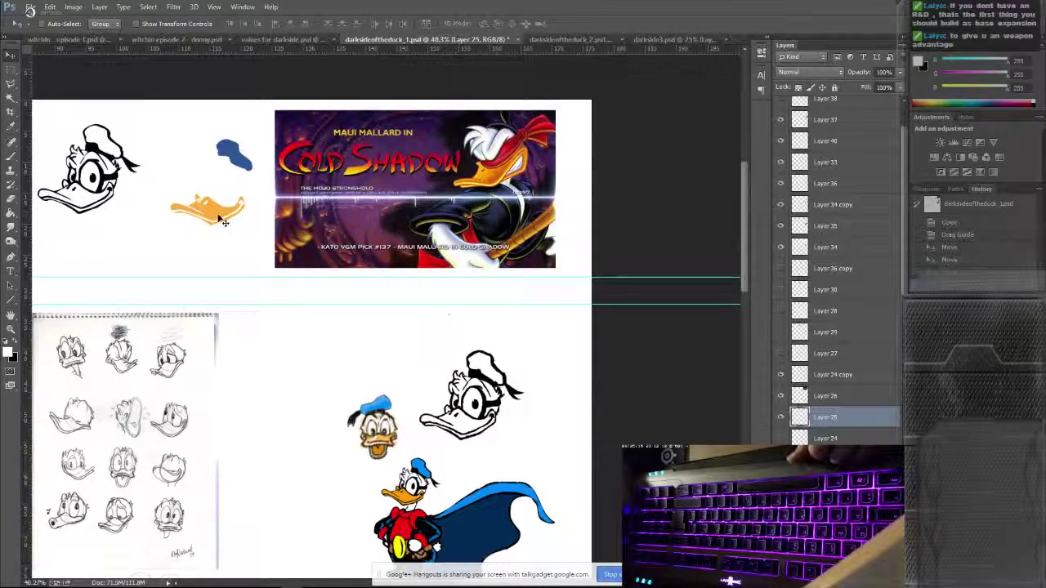
left_click_drag(219, 221, 178, 219)
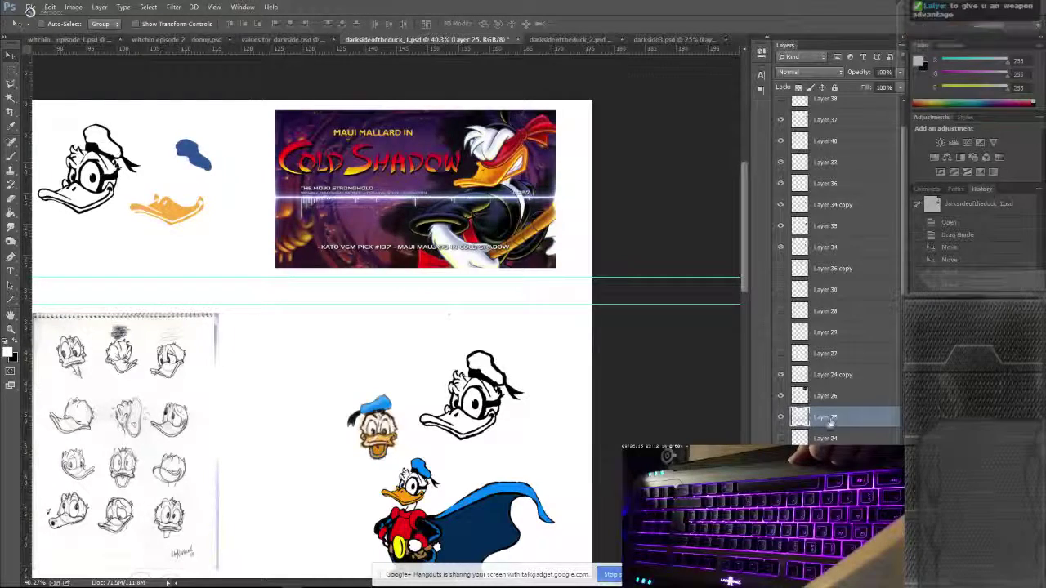
Step: Stack Layer 25 above Layer 26, then revert via History to the state after the first move
left_click_drag(830, 420, 823, 398)
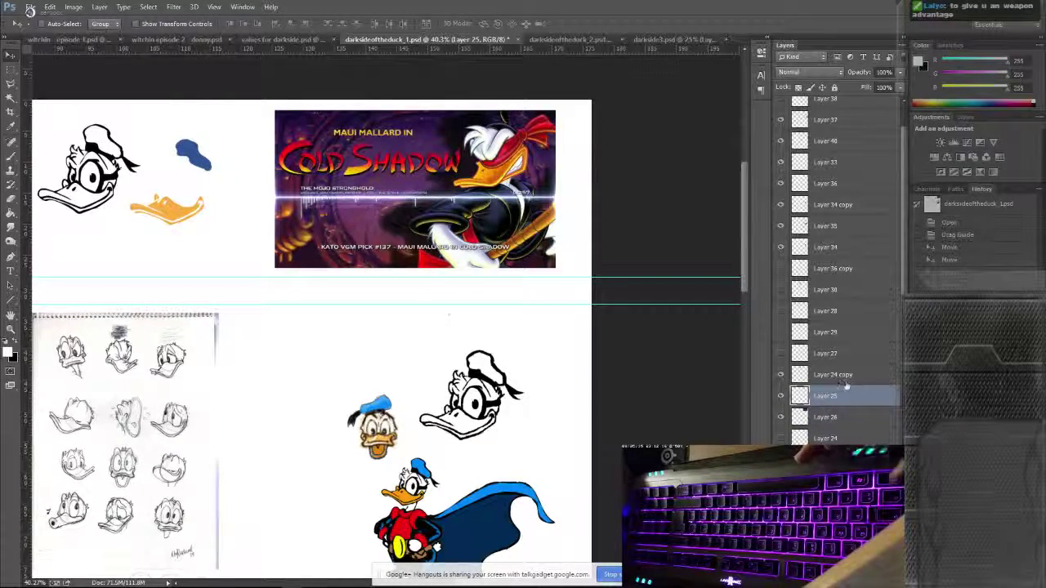
key("alt+bracketright")
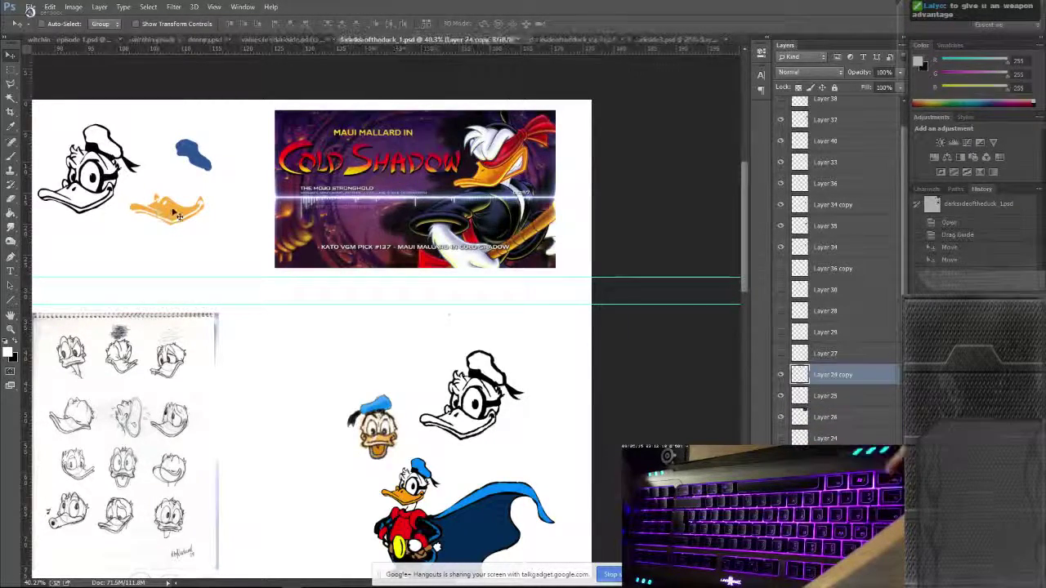
key("alt+bracketleft")
key("alt+bracketright")
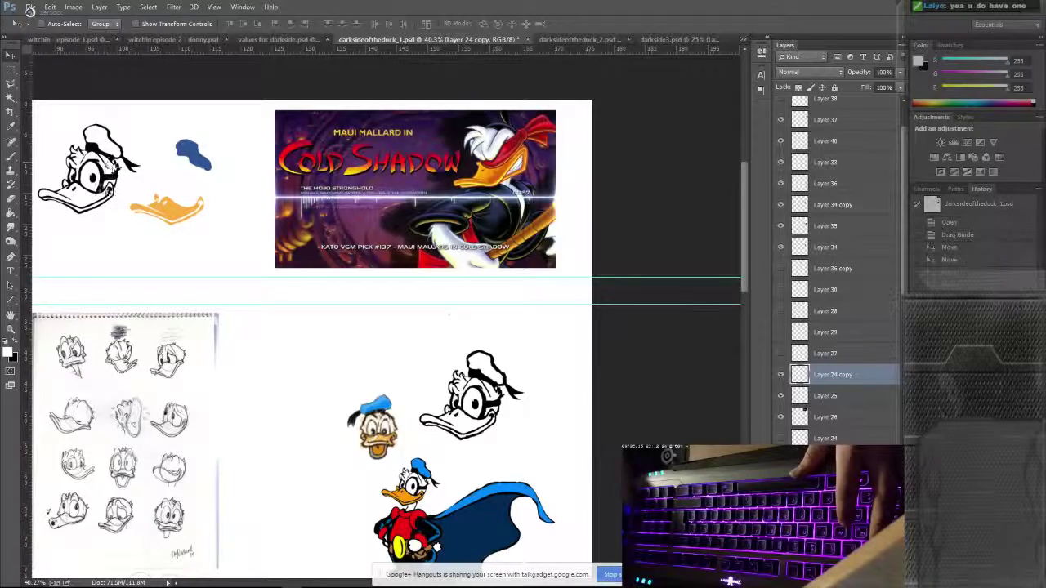
mouse_move(97, 188)
left_mouse_down()
mouse_move(137, 197)
mouse_move(110, 197)
left_mouse_up()
key("ctrl+z")
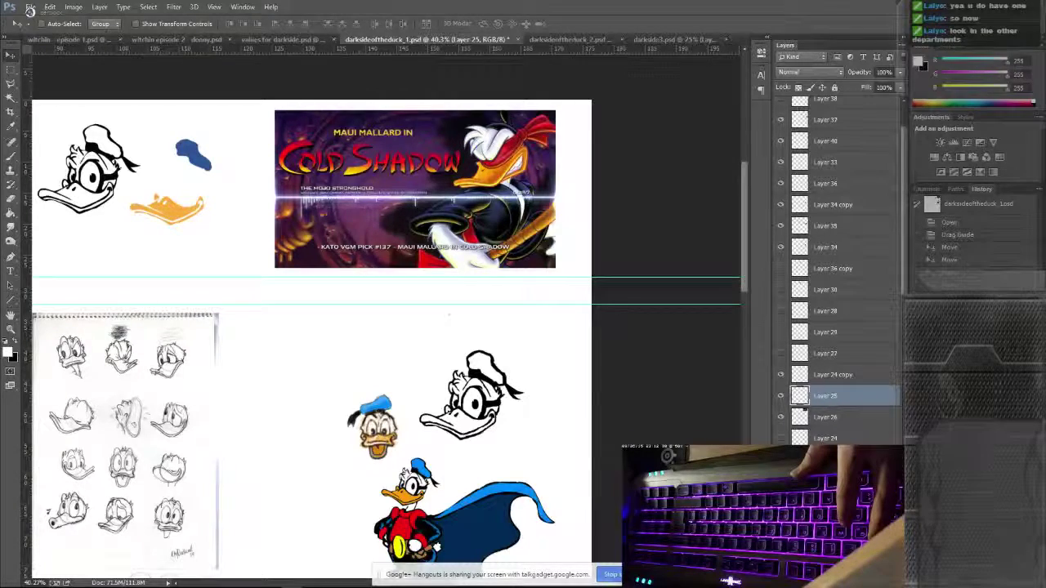
key("ctrl+bracketleft")
left_click(960, 291)
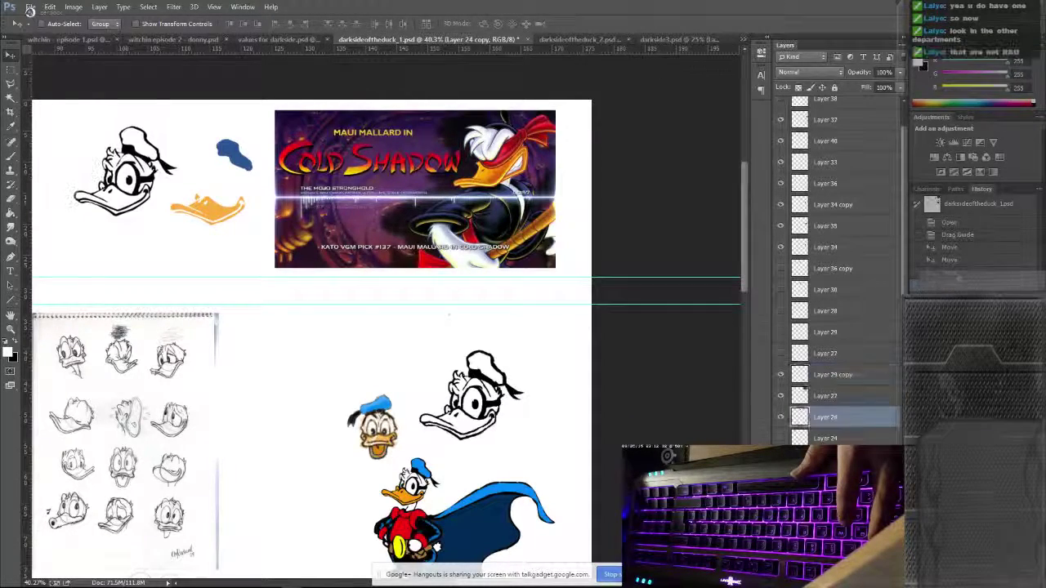
left_click(960, 272)
left_click(961, 259)
left_click(954, 246)
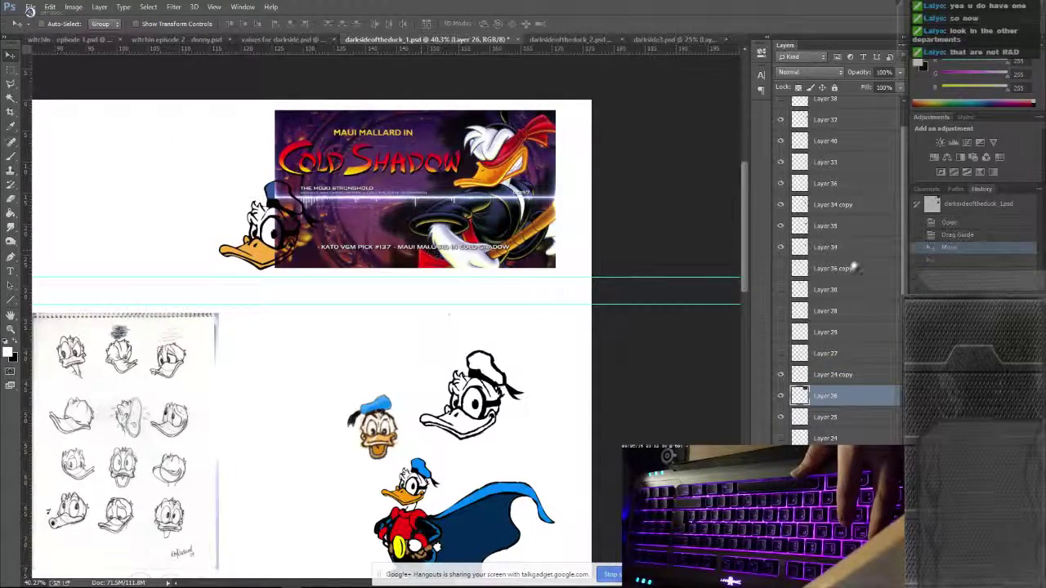
Step: Bring the blue hat to the top and move the Donald head left off the banner
left_click(809, 415, "shift")
left_click_drag(261, 192, 220, 189)
key("ctrl+z")
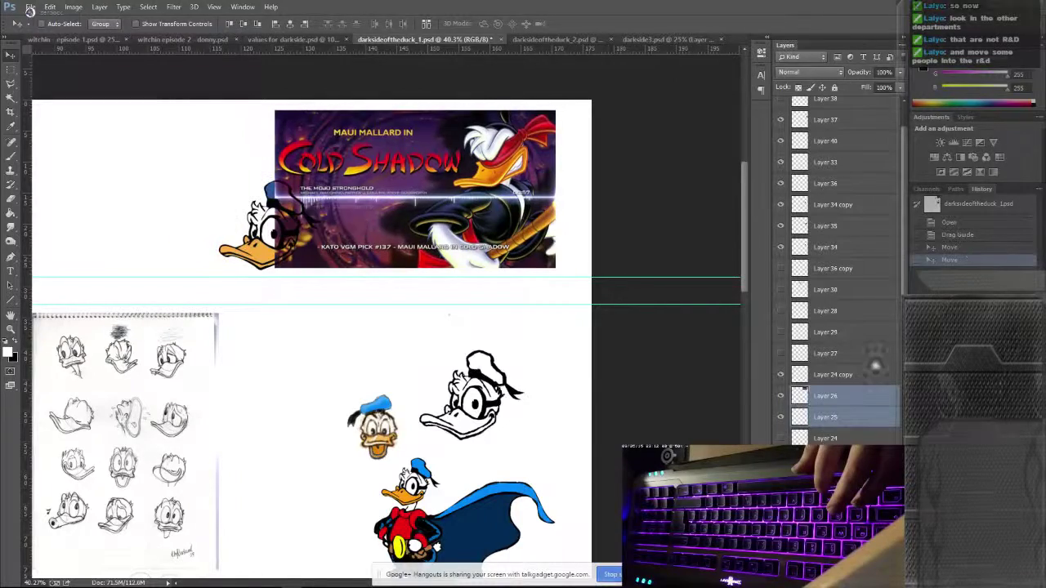
key("ctrl+]")
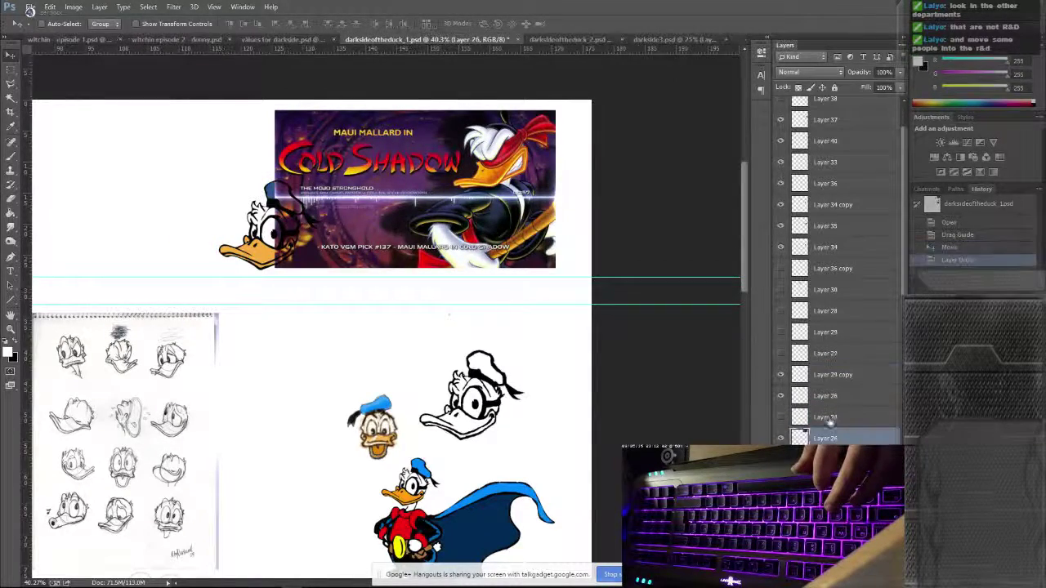
left_click_drag(207, 242, 109, 231)
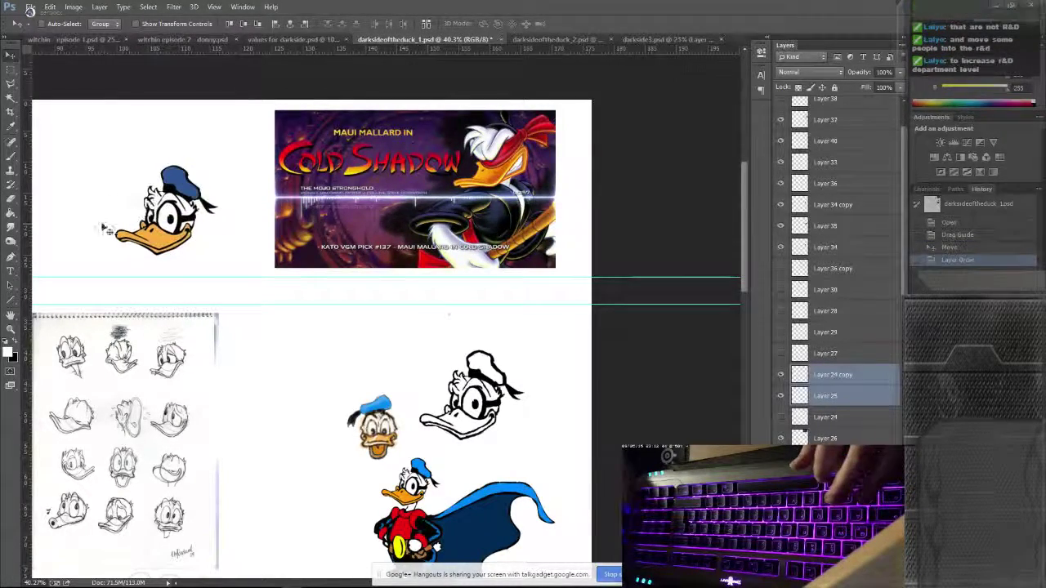
Step: Test-slide the Layer 24 copy line art off its colours, undo, then select it with Layer 27
left_click(15, 69)
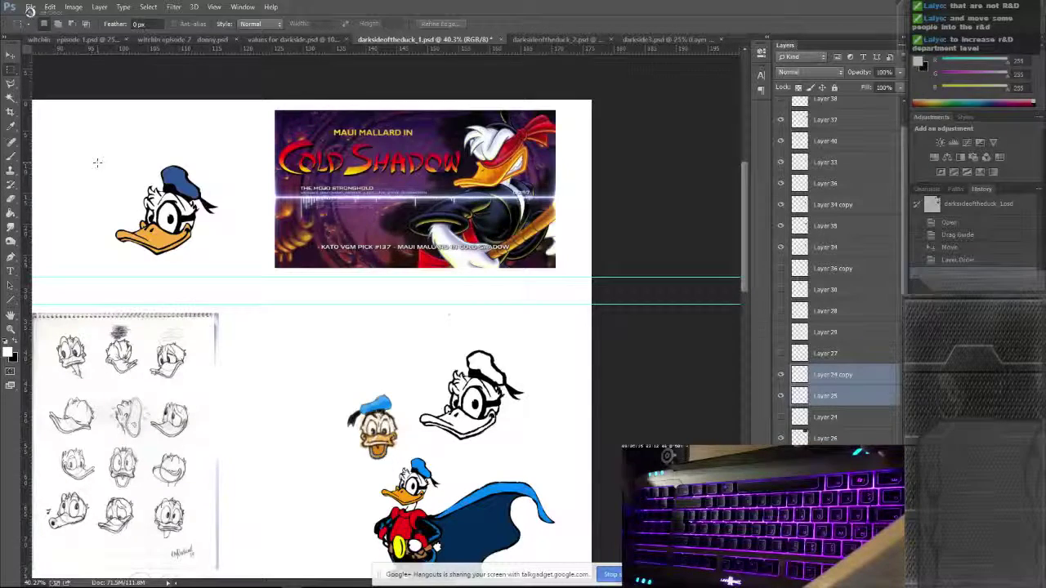
left_click(825, 375)
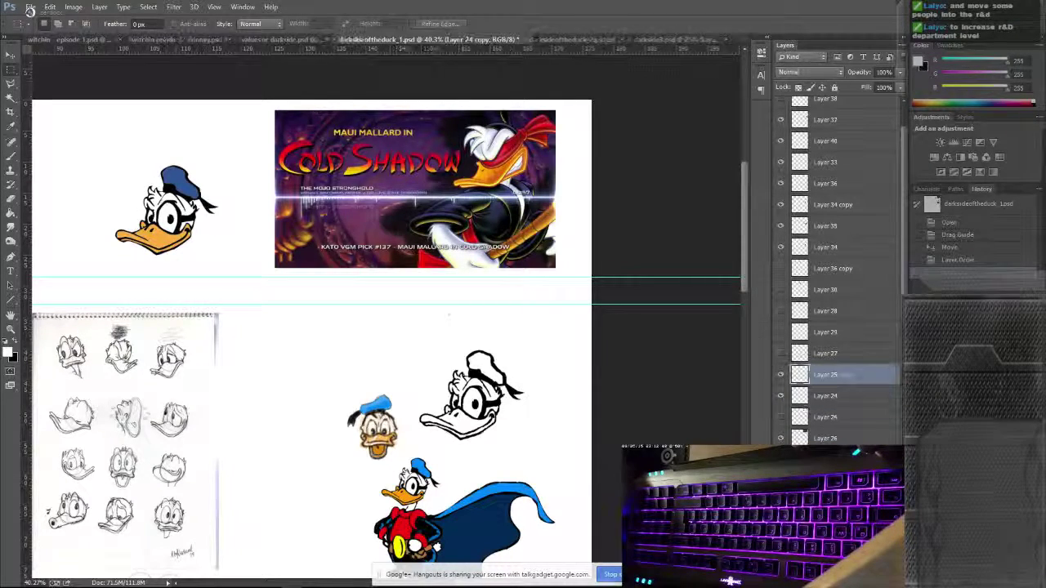
left_click_drag(102, 162, 228, 258)
left_click(227, 261)
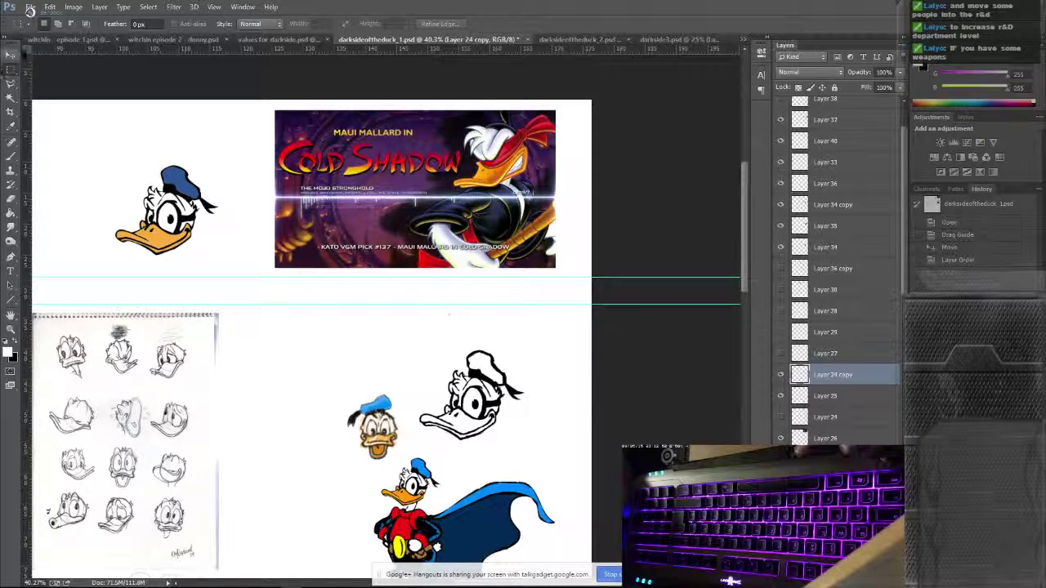
key("v")
left_click_drag(161, 238, 91, 238)
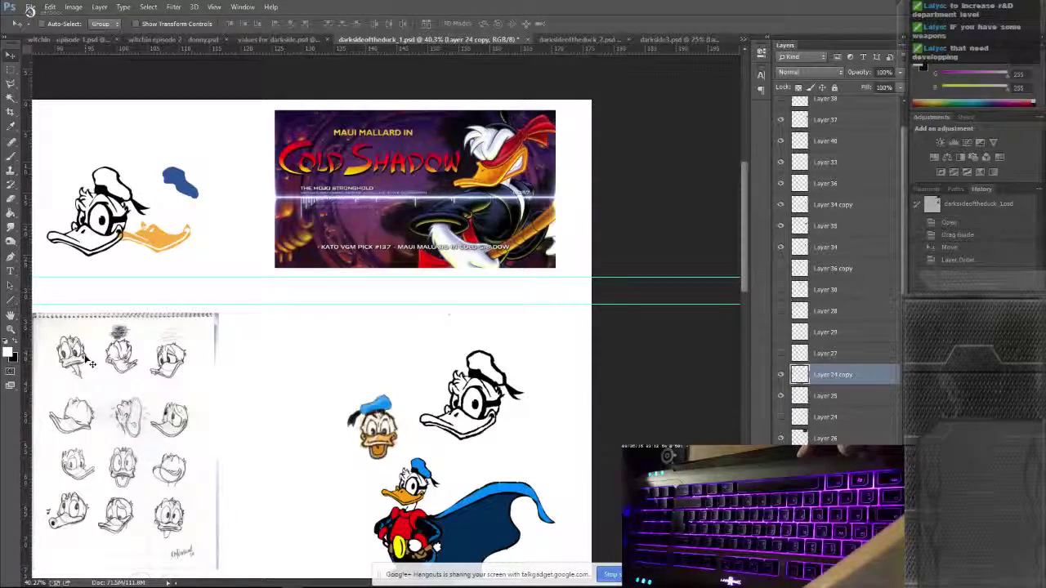
key("ctrl+z")
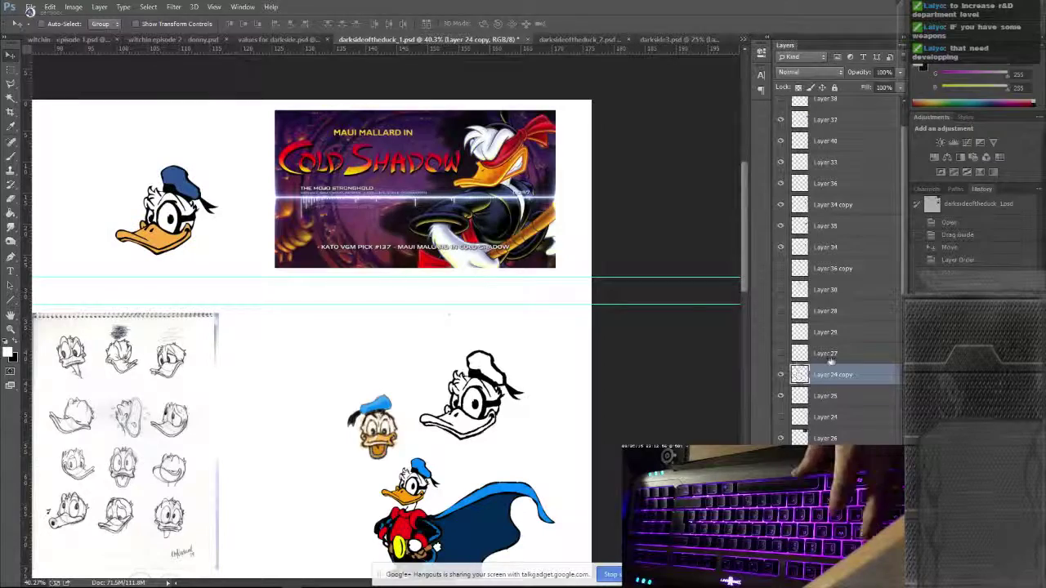
left_click(844, 357, "shift")
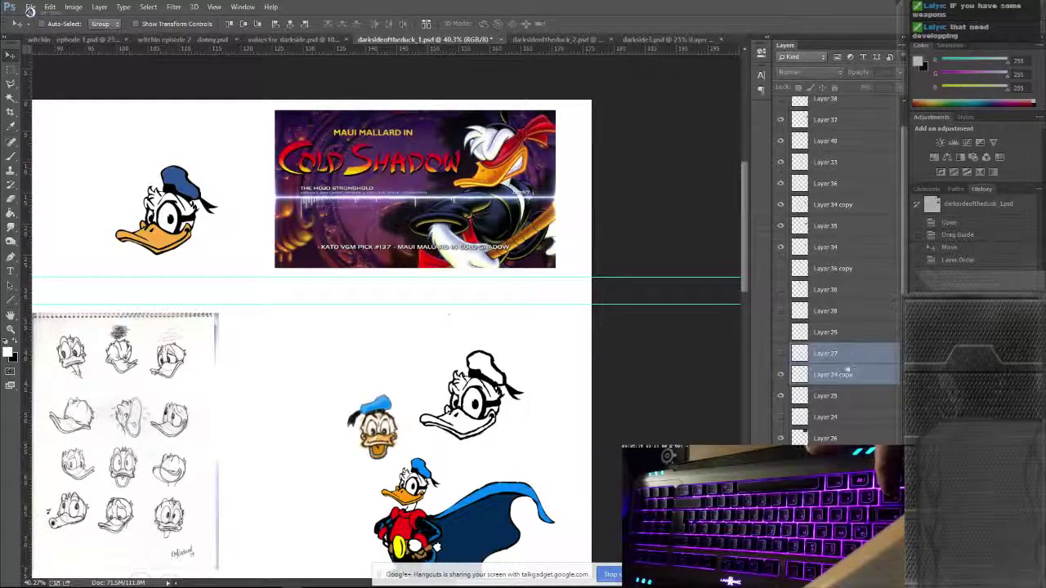
Step: Link Layer 27 with Layer 24 copy and test-move the pair, undoing the move
right_click(849, 357)
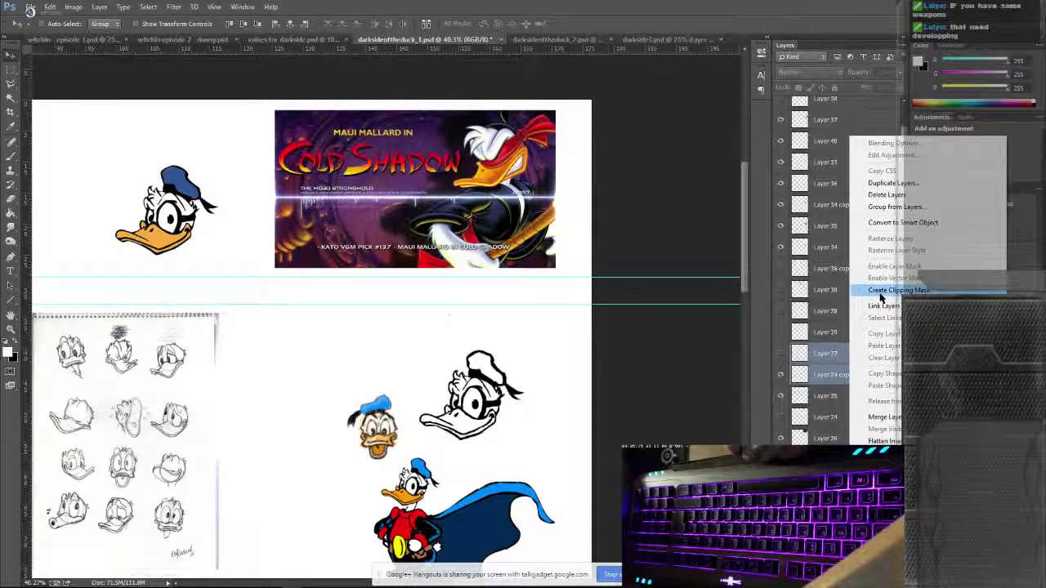
left_click(887, 307)
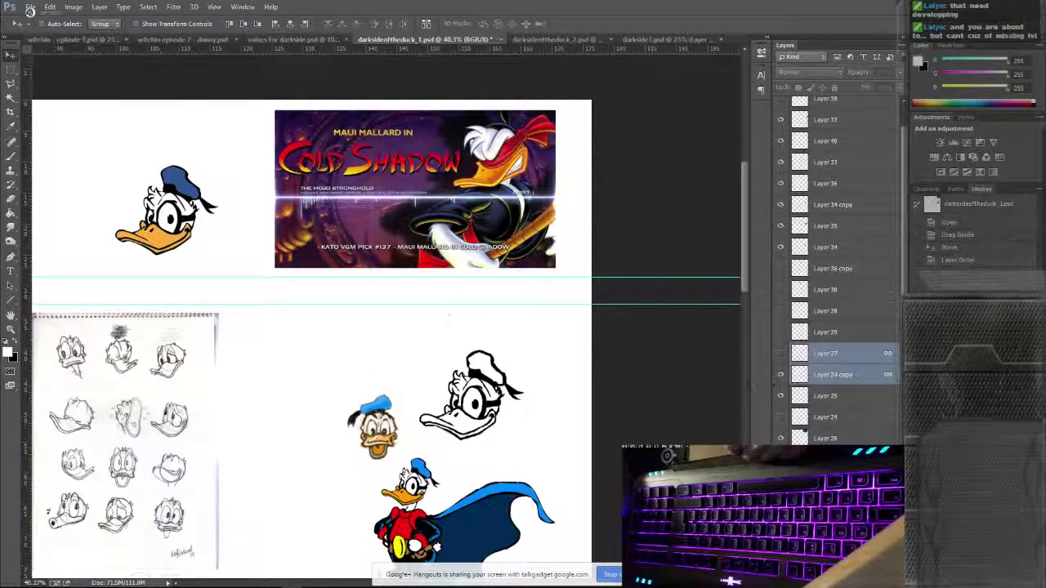
left_click_drag(523, 326, 467, 306)
key("ctrl+z")
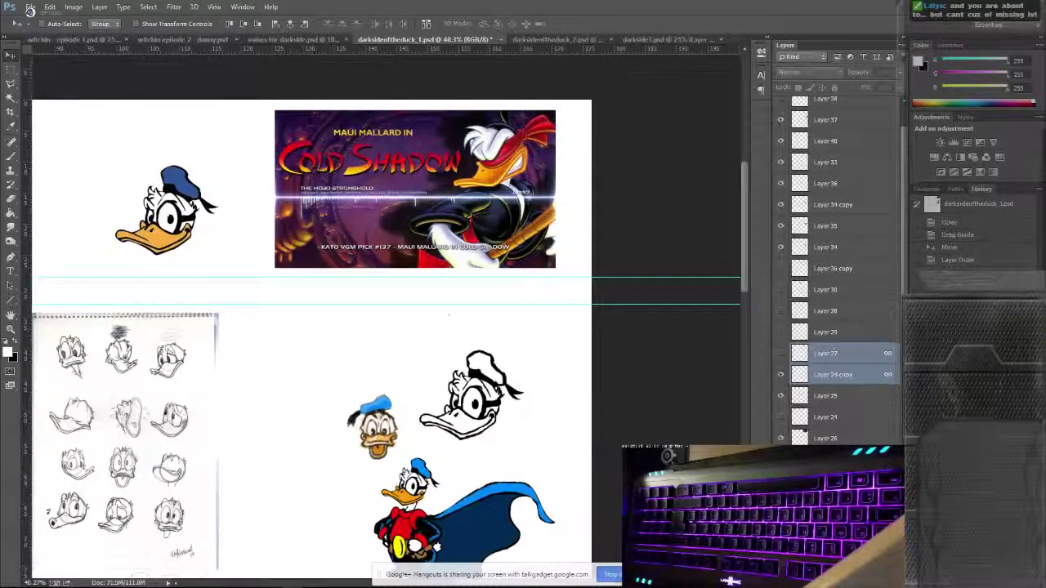
Step: Link Layer 24 copy with Layer 25 and nudge the linked Donald head
left_click(881, 352, "ctrl")
left_click(841, 396, "ctrl")
right_click(841, 396)
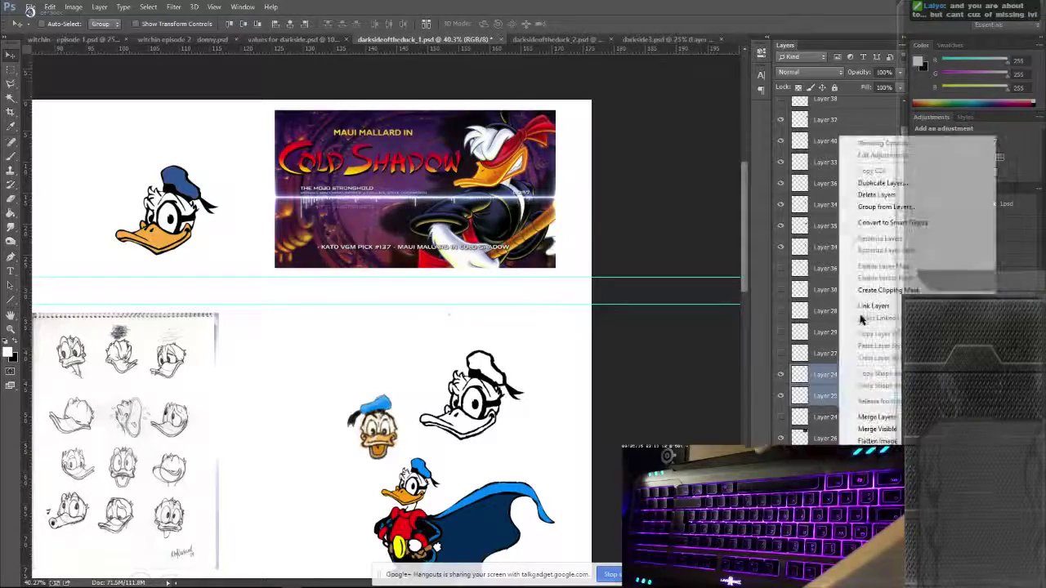
left_click(871, 307)
mouse_move(206, 202)
left_mouse_down()
mouse_move(255, 224)
mouse_move(206, 174)
mouse_move(231, 174)
mouse_move(186, 218)
left_mouse_up()
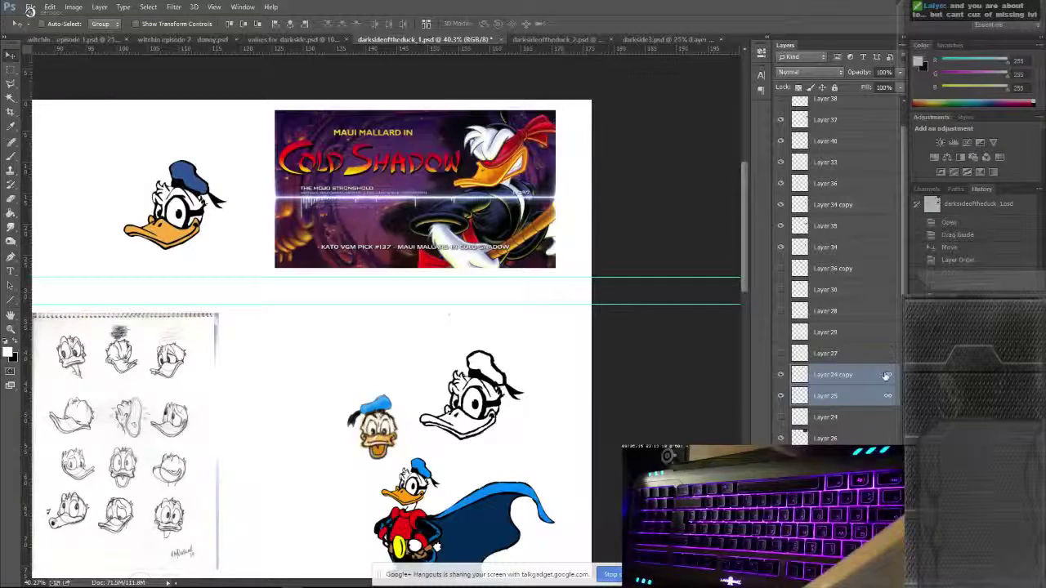
Step: Copy the Donald head to a new Layer 41, position it, then delete it again
left_click(888, 398, "ctrl")
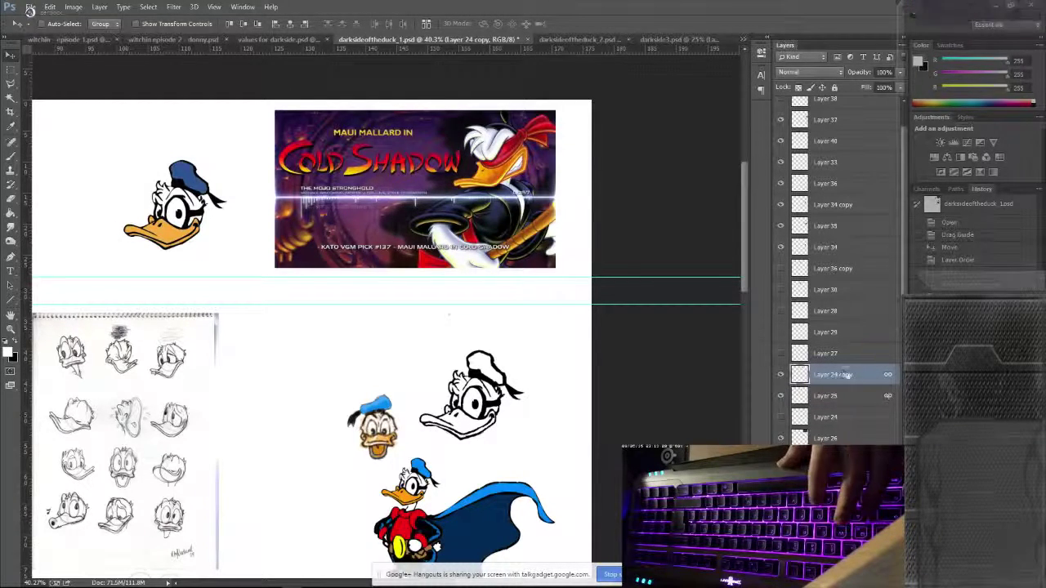
key("m")
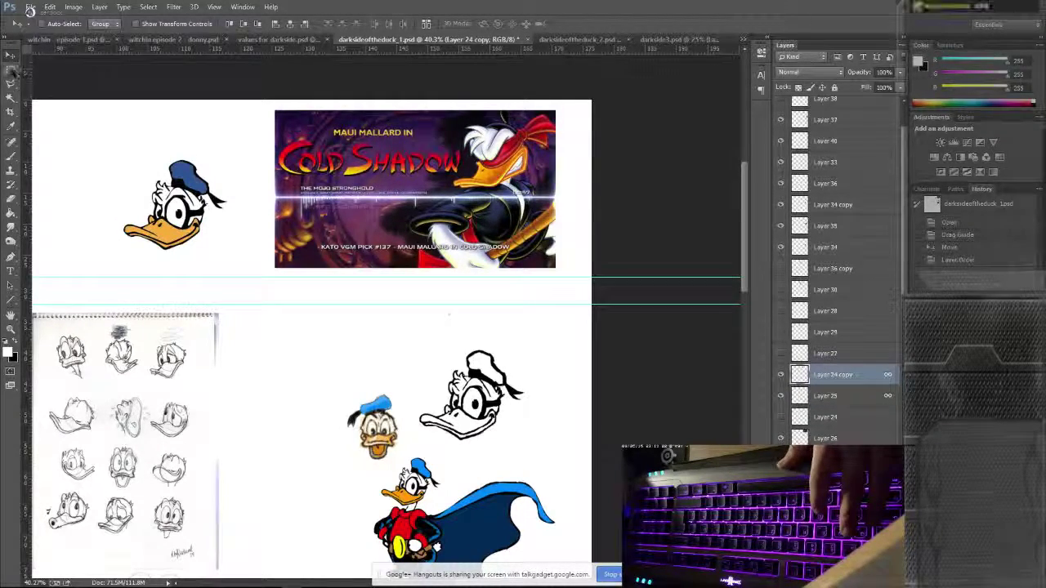
left_click_drag(63, 130, 237, 277)
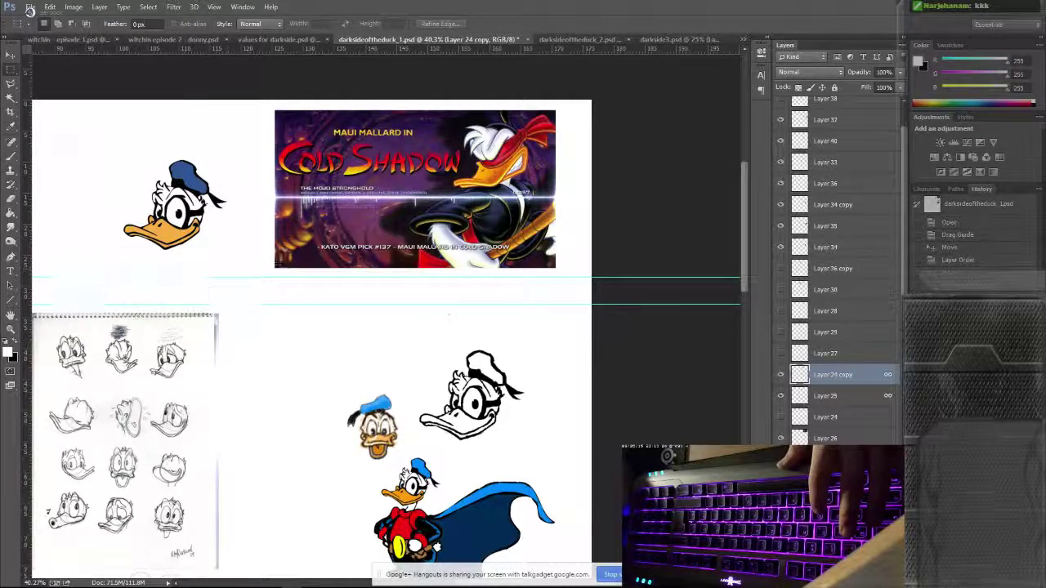
left_click_drag(77, 127, 264, 277)
key("ctrl+a")
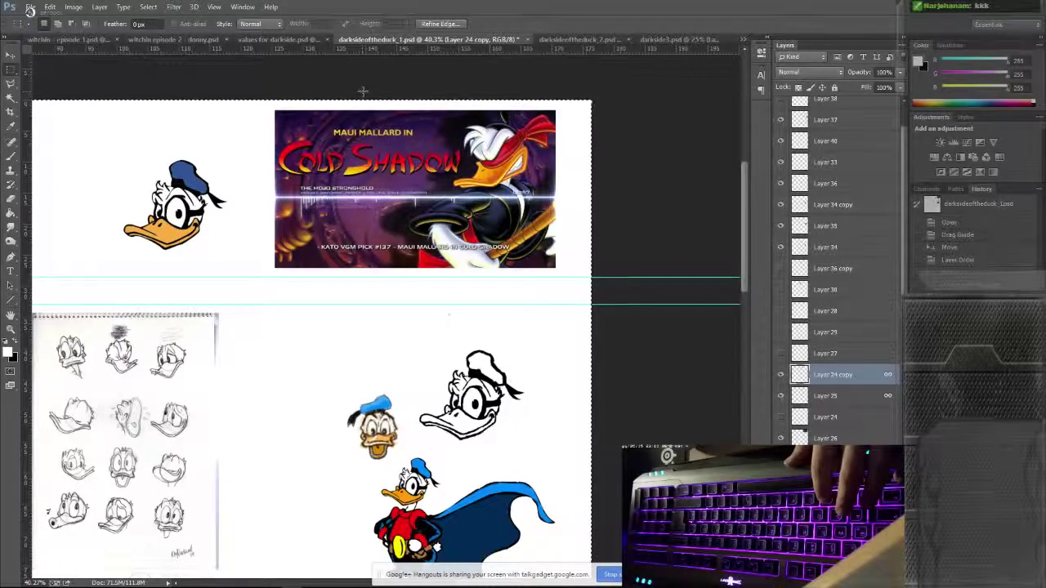
key("ctrl+j")
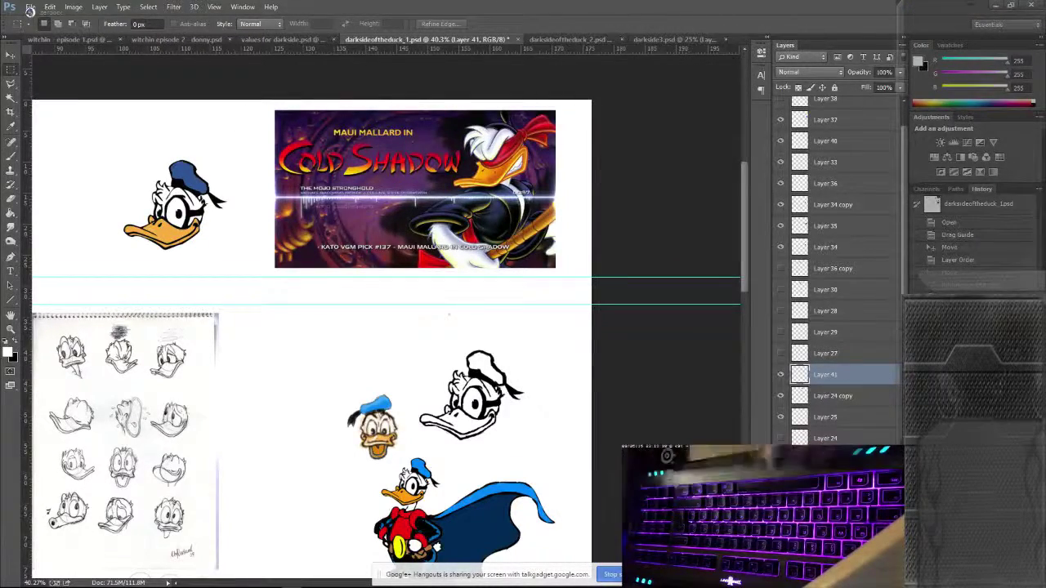
key("v")
left_click_drag(155, 221, 343, 113)
left_click_drag(217, 512, 82, 176)
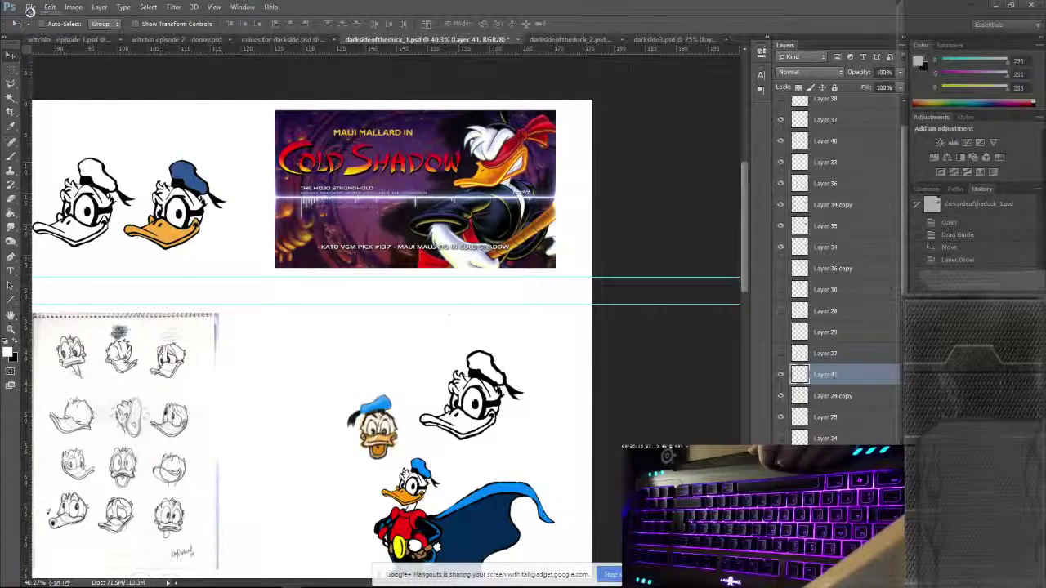
key("Delete")
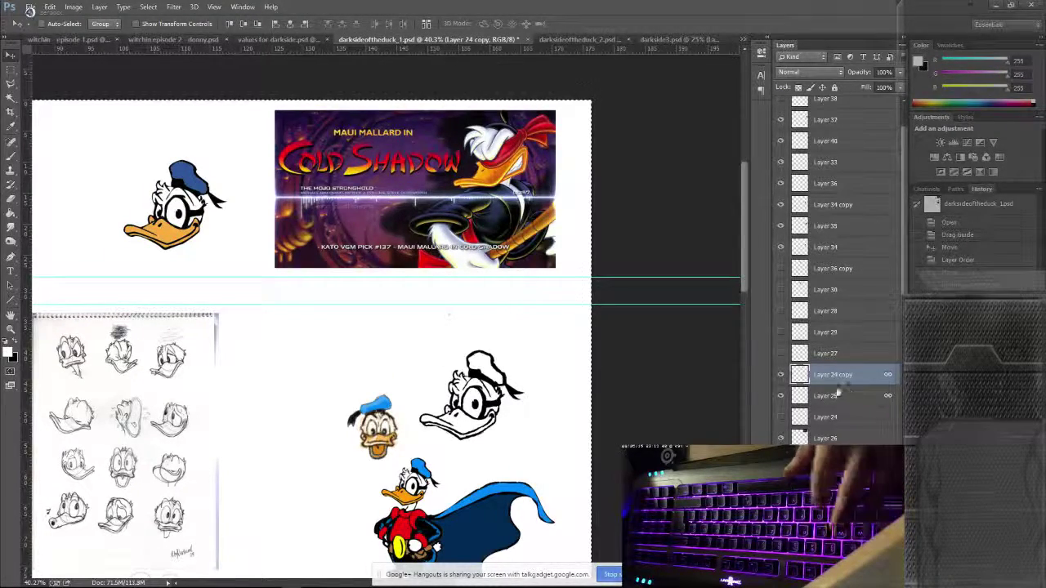
Step: Merge Layer 24 copy and Layer 25 with Ctrl+E and shift the merged head slightly
left_click(837, 396, "shift")
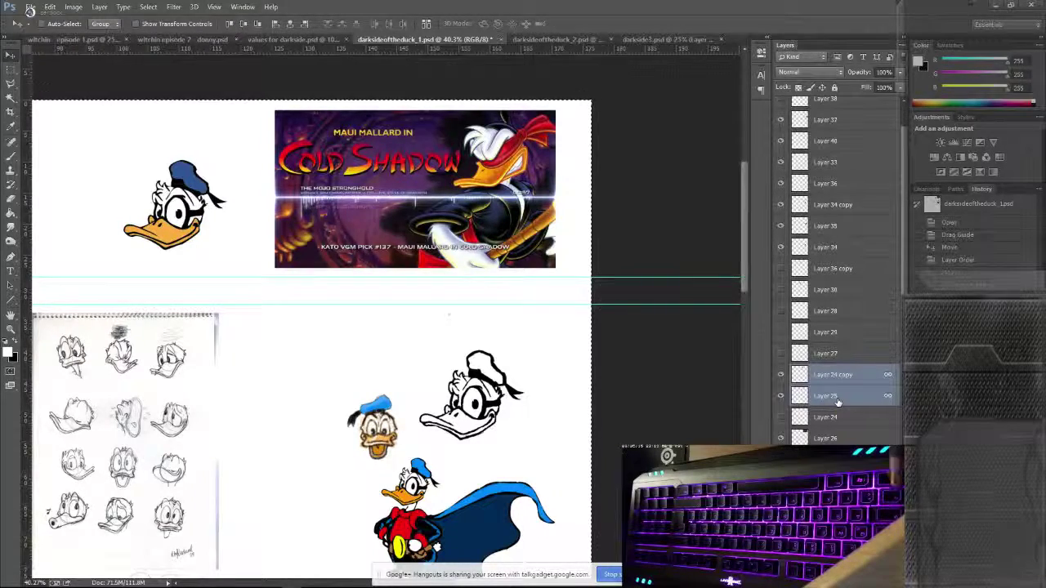
key("ctrl+e")
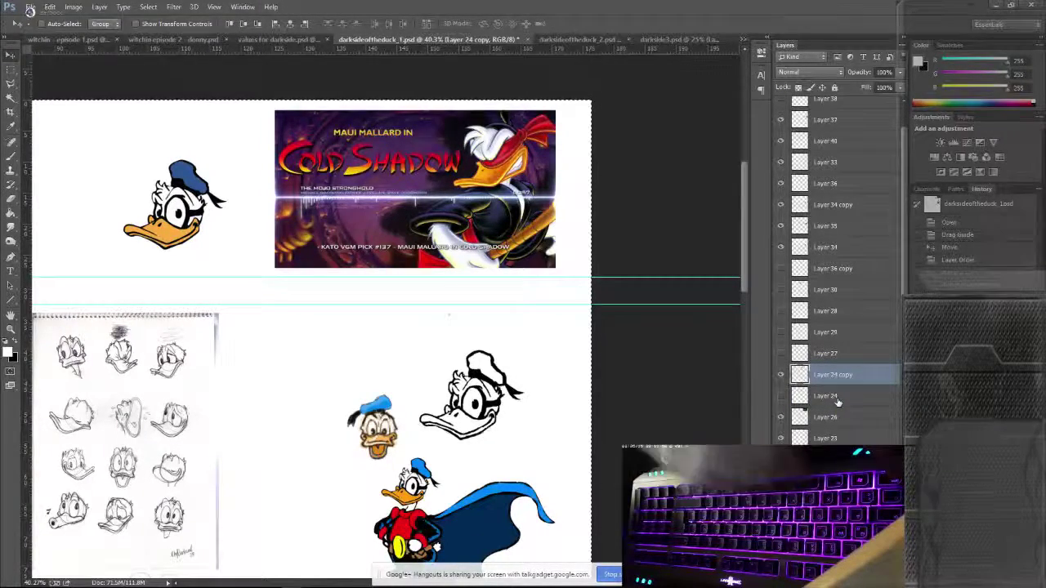
left_click_drag(190, 249, 174, 267)
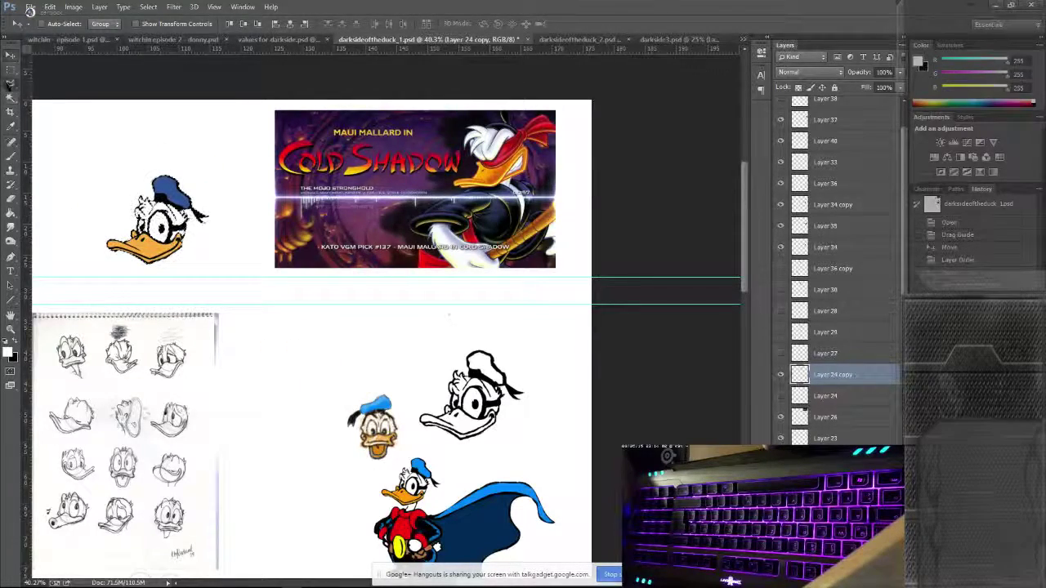
Step: Select the Donald head area by colour with the Magic Wand and restore Layer 25
left_click(10, 84)
scroll(93, 97, "left", 3)
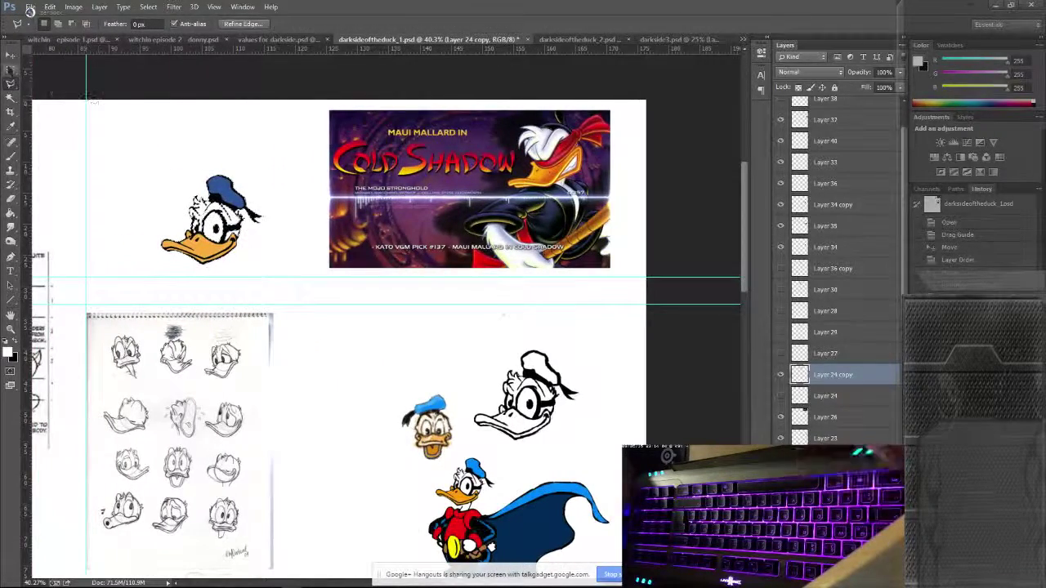
key("w")
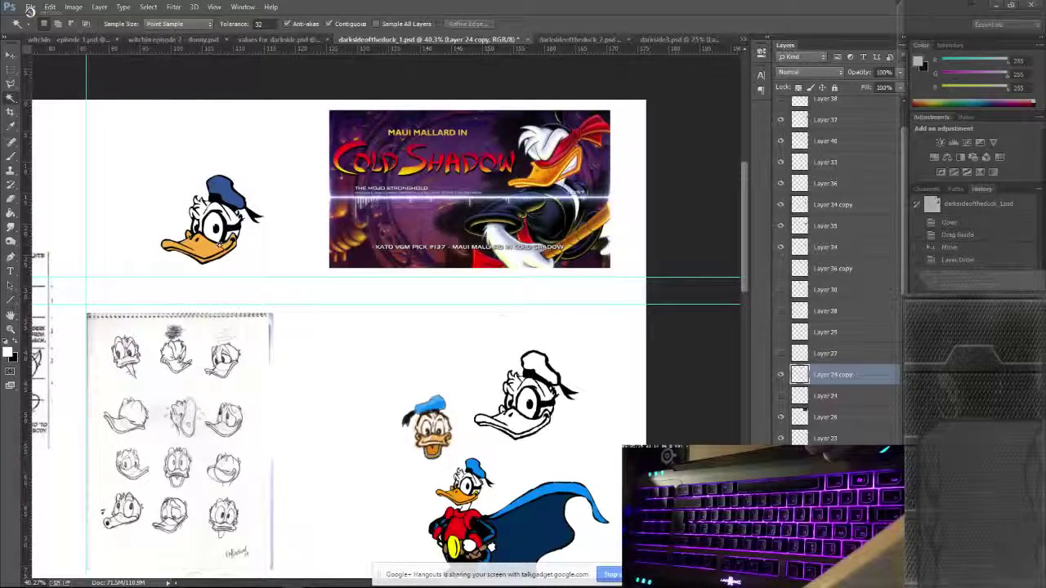
left_click(219, 244)
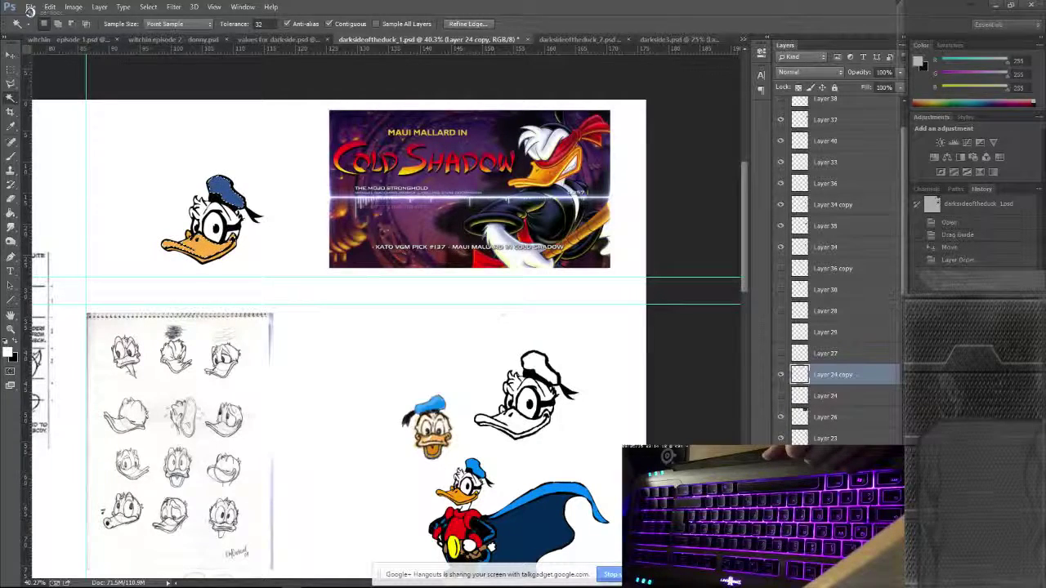
key("ctrl+v")
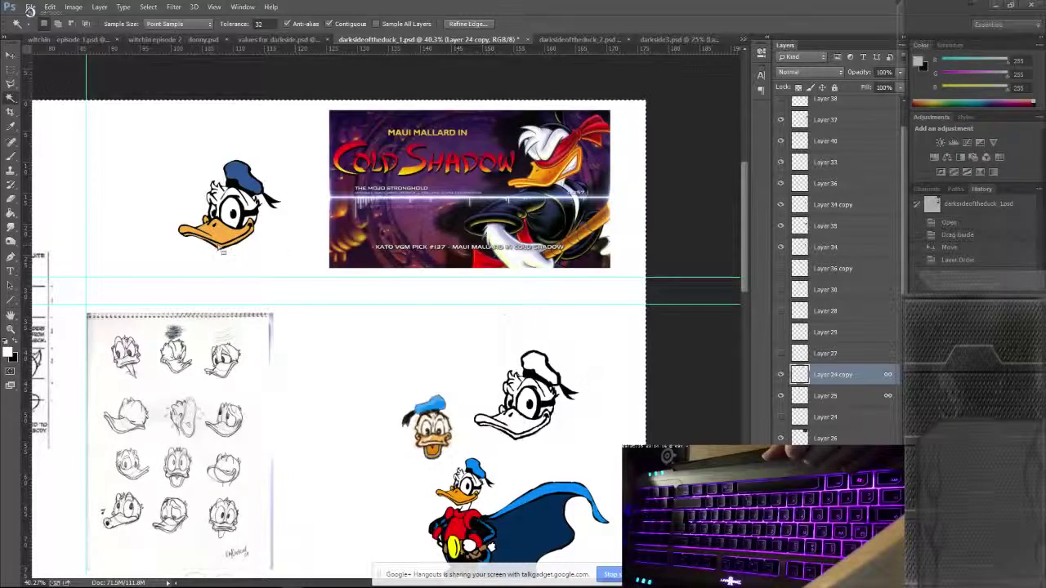
Step: Move the Donald head left on the sheet, then reselect Layer 25 alone
key("m")
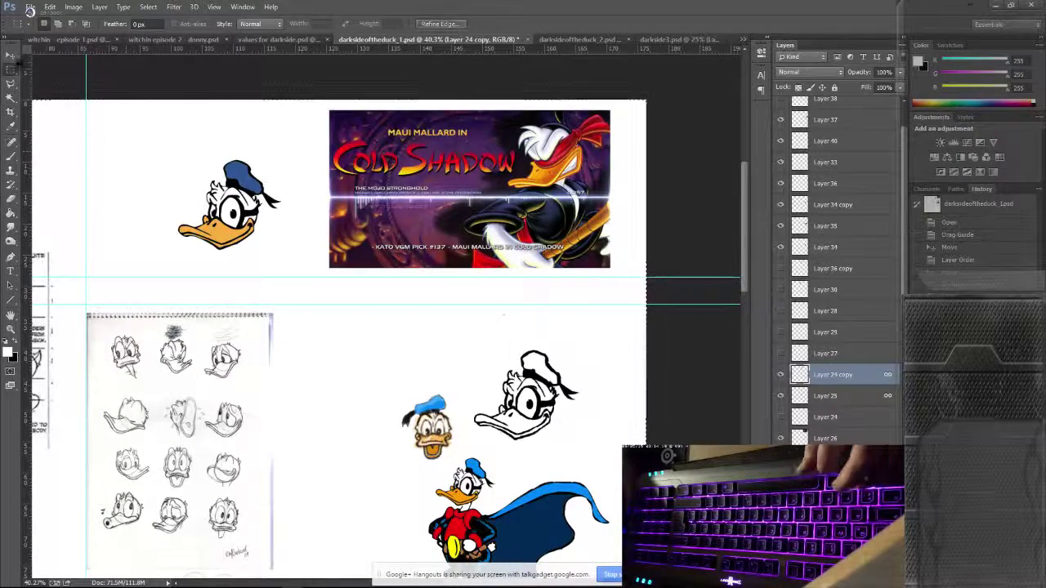
key("v")
left_click_drag(229, 205, 171, 201)
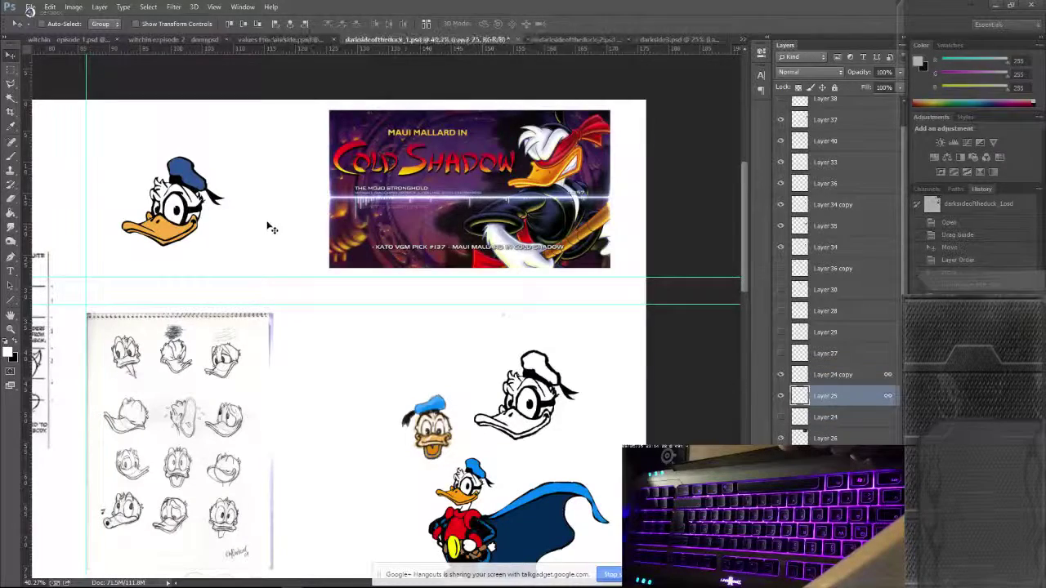
mouse_move(266, 226)
left_mouse_down()
mouse_move(387, 226)
mouse_move(286, 227)
left_mouse_up()
left_click(841, 374, "ctrl")
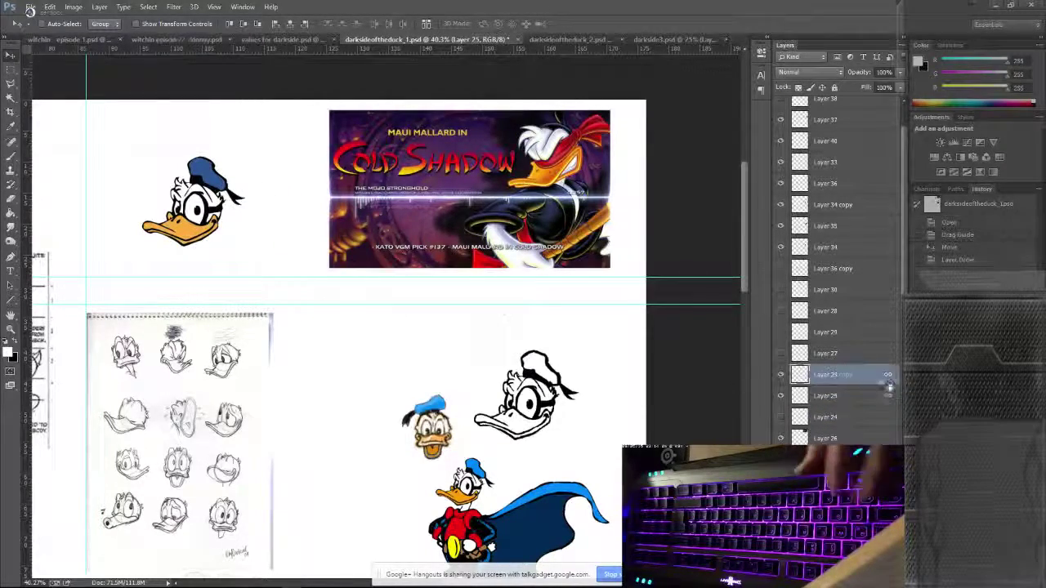
right_click(849, 378)
key("Escape")
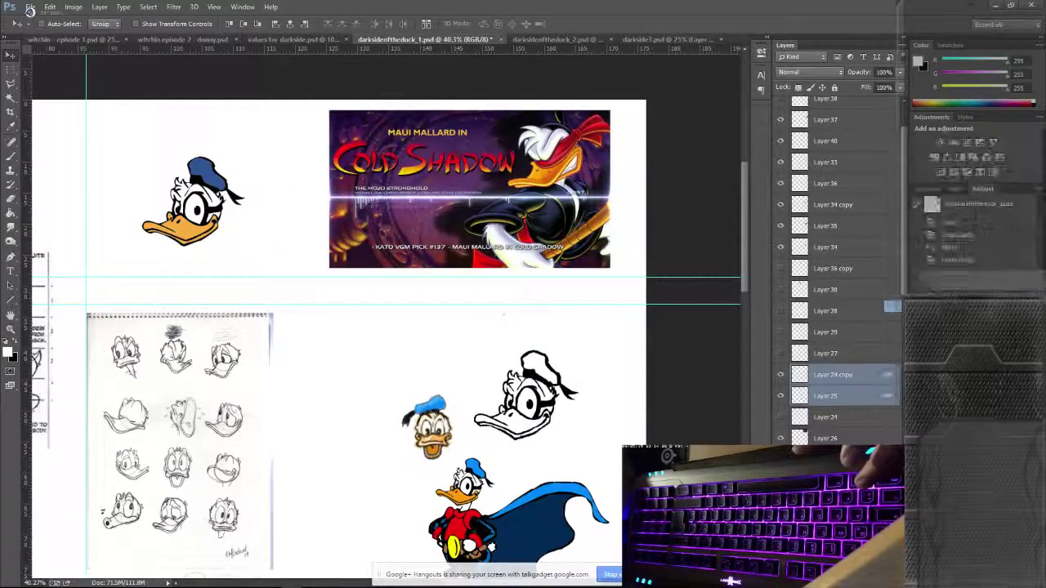
left_click(832, 398)
Step: Drag Layer 25's blue hat and orange beak away from the top-left Donald head outline
left_click_drag(229, 204, 273, 230)
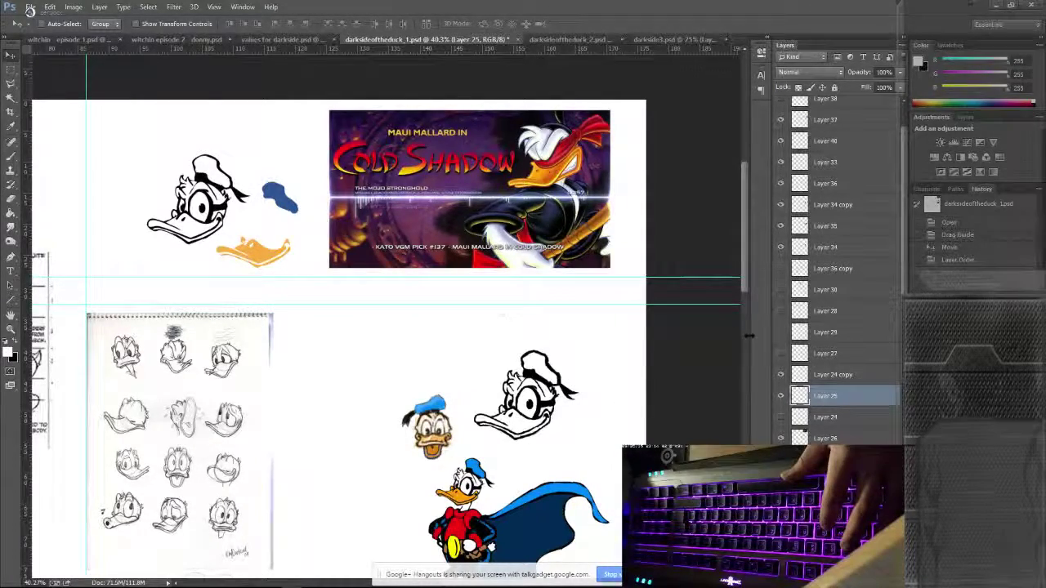
scroll(560, 318, "down", 2)
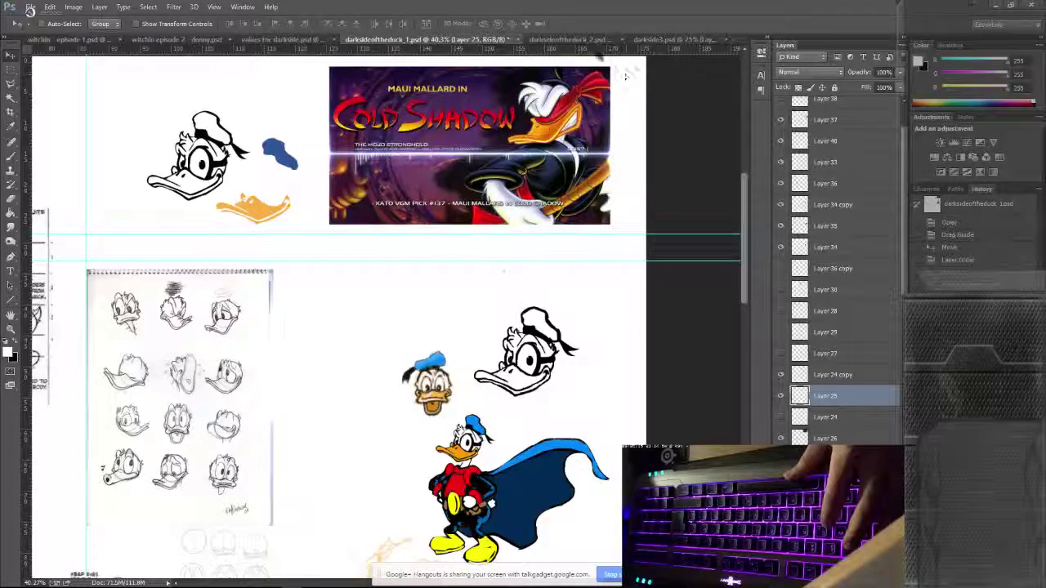
Step: Bring darksideoftheduck_2.psd to the front and scroll through its Layers panel
left_click(552, 39)
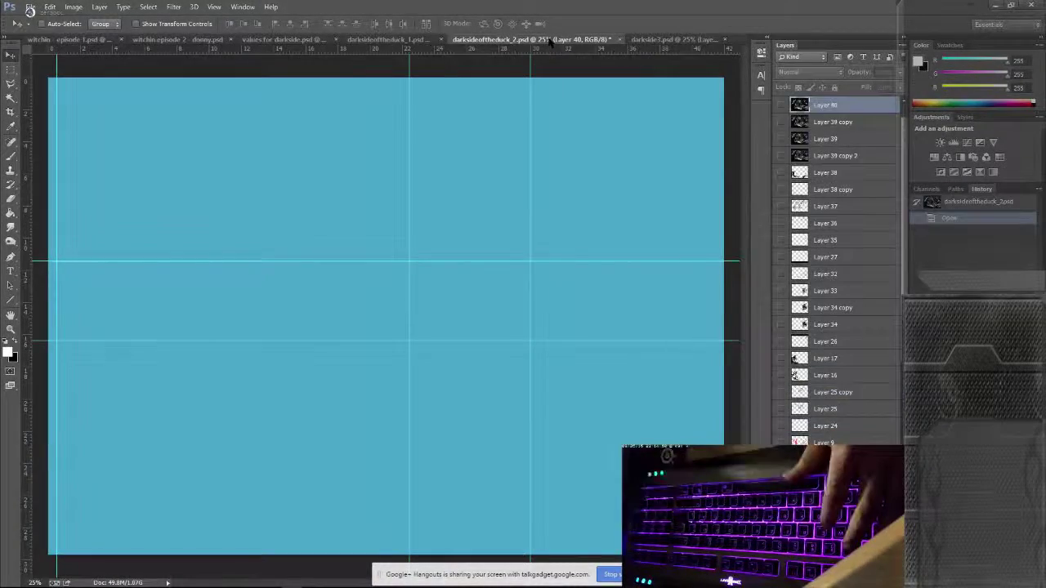
scroll(850, 392, "down", 6)
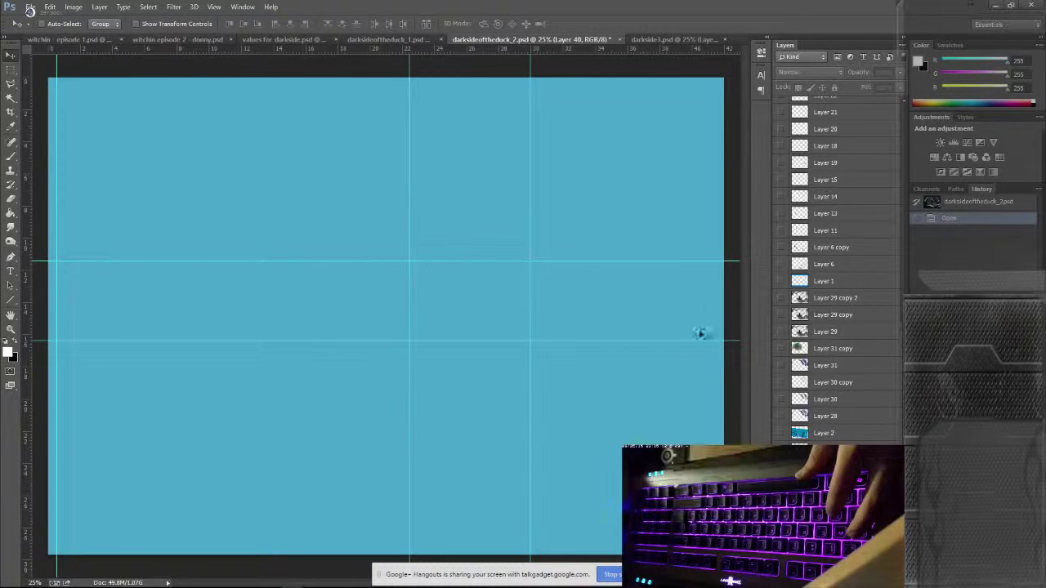
scroll(852, 229, "up", 10)
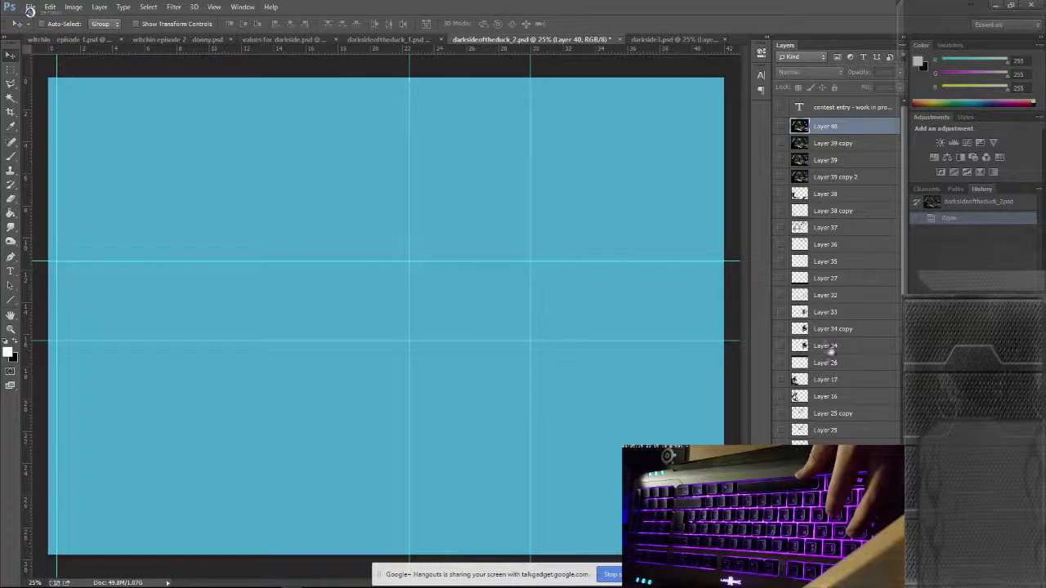
scroll(828, 349, "down", 10)
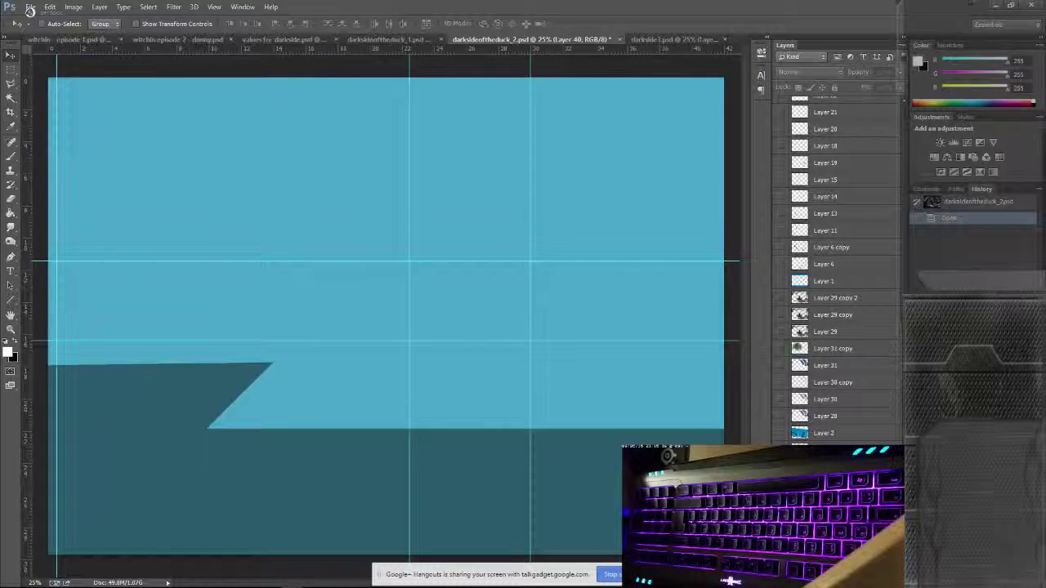
key("alt+Tab")
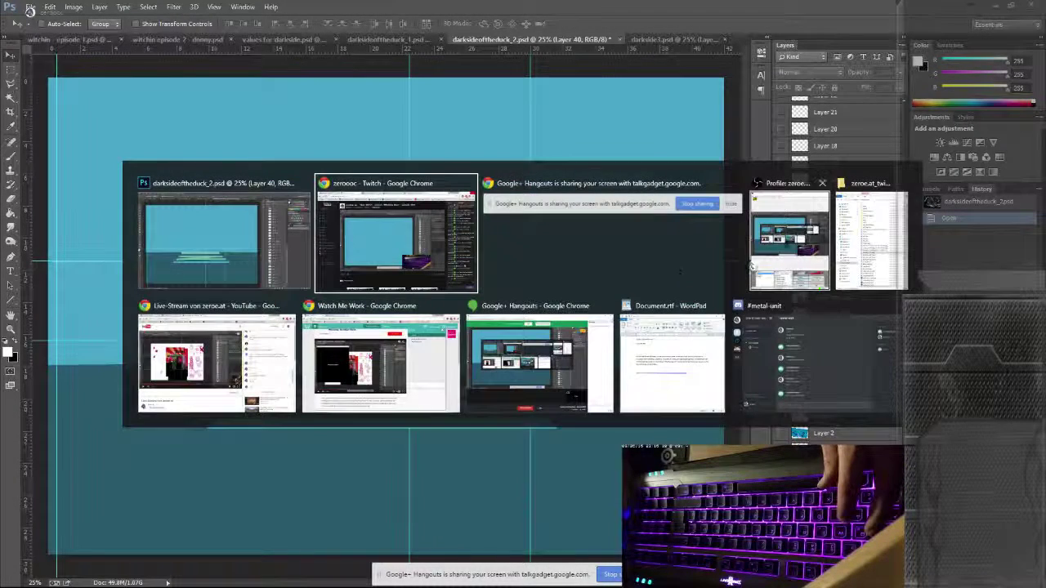
key("Escape")
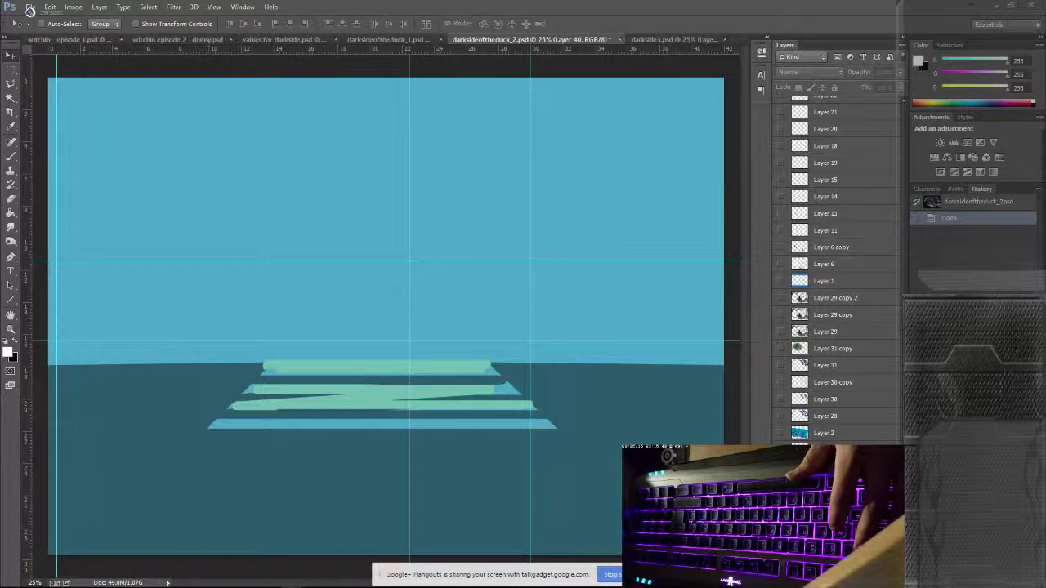
key("ctrl+Tab")
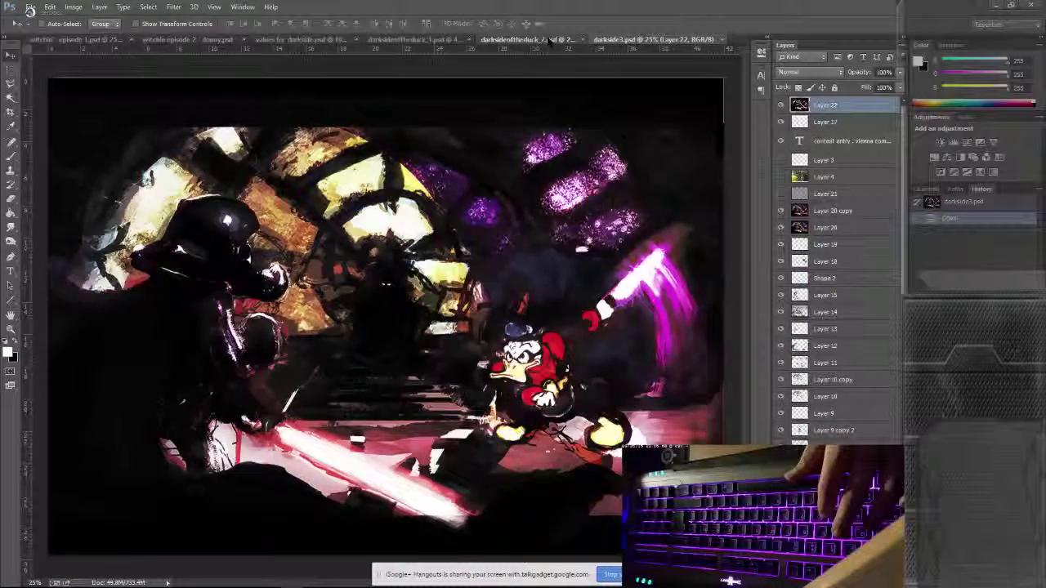
left_click(539, 39)
left_click(413, 39)
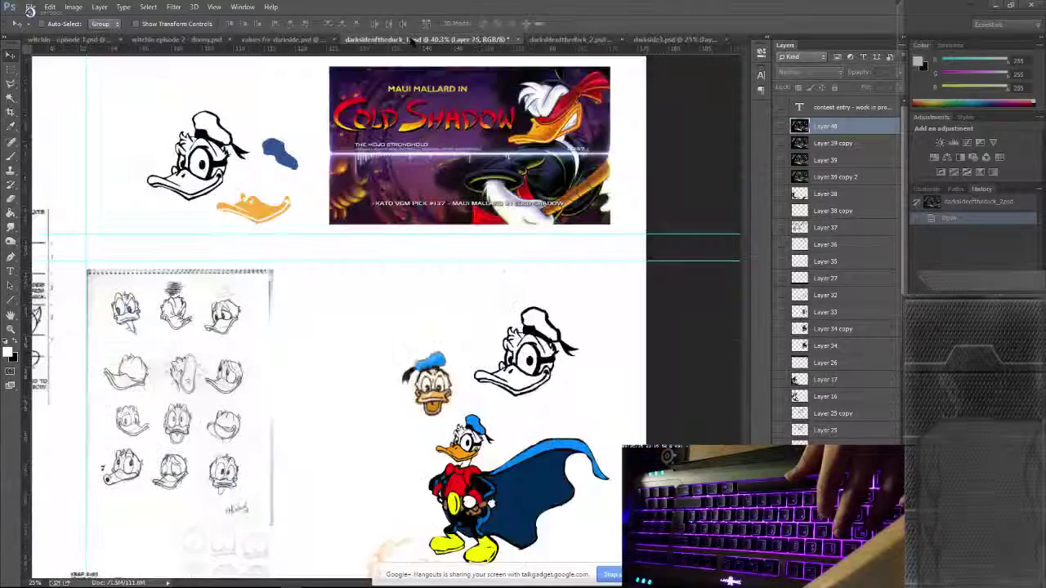
left_click(577, 39)
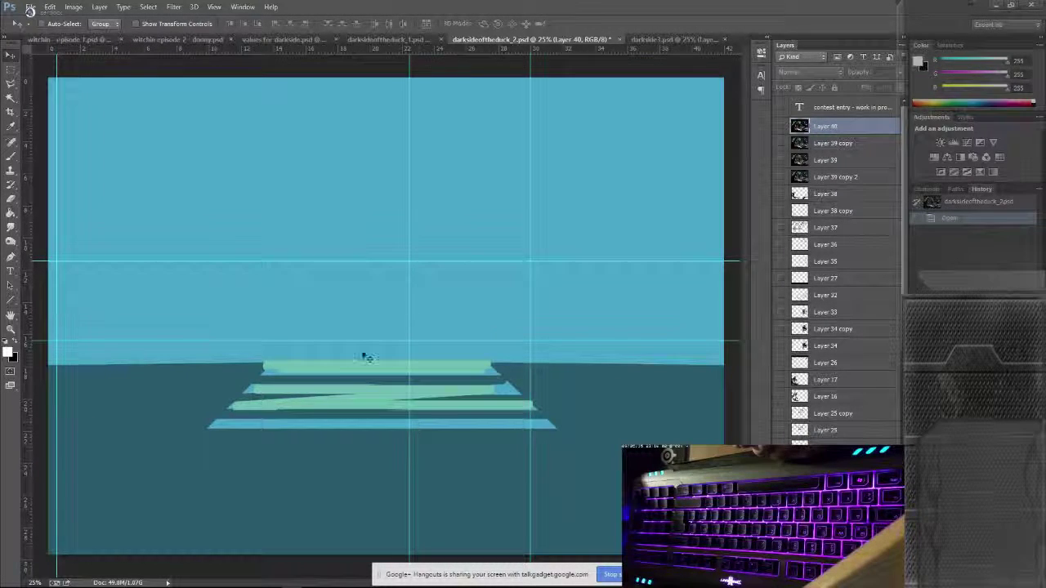
Step: Zoom the blue scene out to 16.7% and scroll down the Layers panel
key("ctrl+minus")
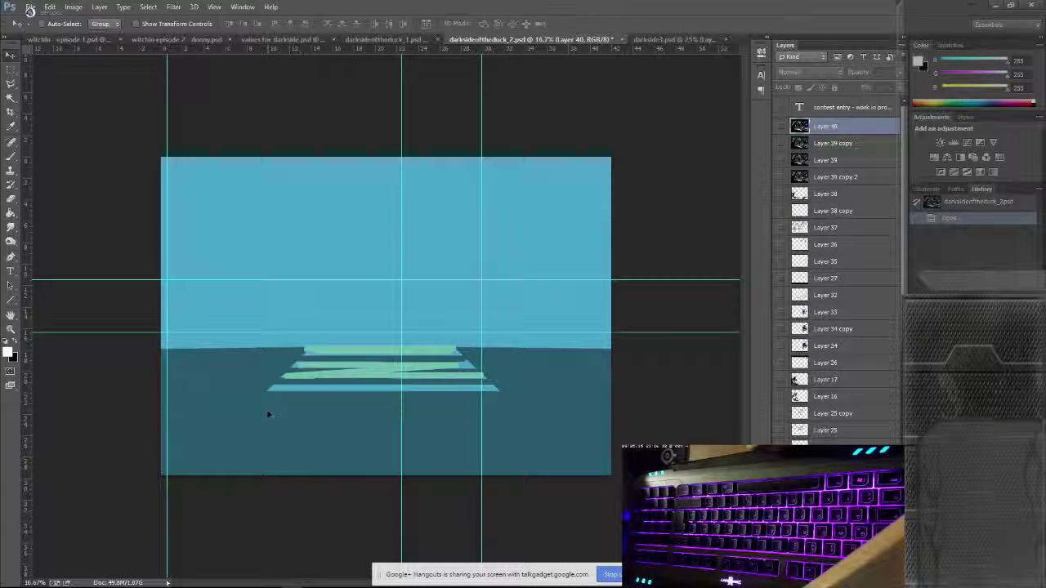
scroll(841, 390, "down", 5)
scroll(841, 390, "down", 3)
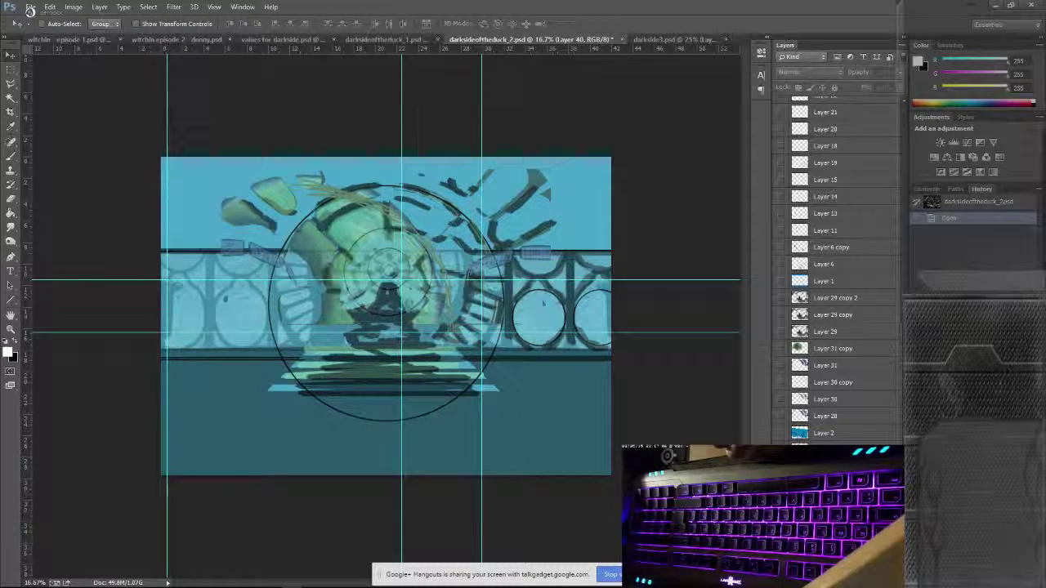
Step: Make Layer 2's dark-blue sketch visible over the blue scene
left_click(779, 433)
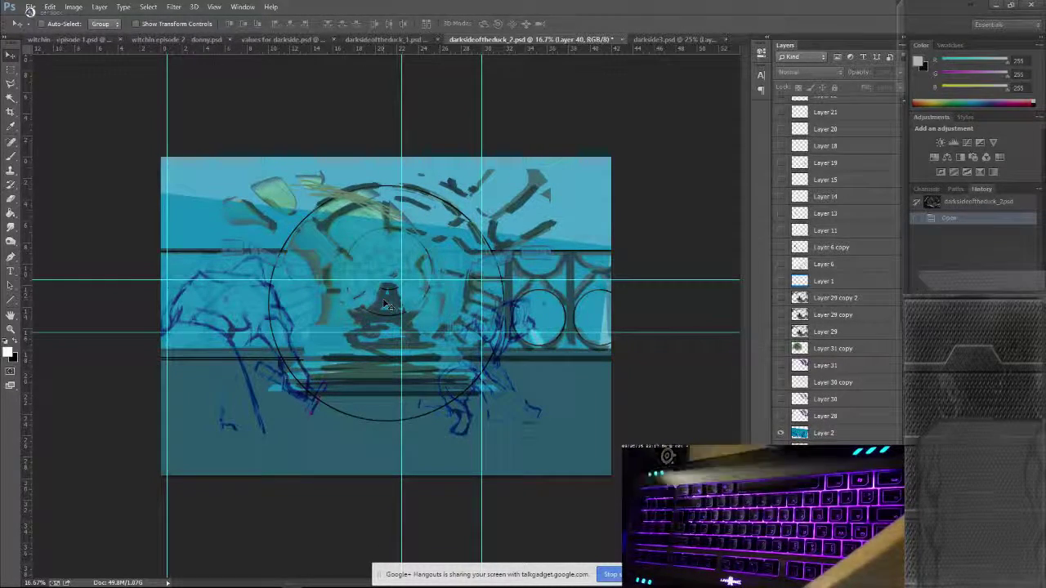
Step: Show the brushwork and sphere layers: 28, 30, 30 copy, 31, 31 copy, 29, 29 copy, 29 copy 2
left_click(780, 417)
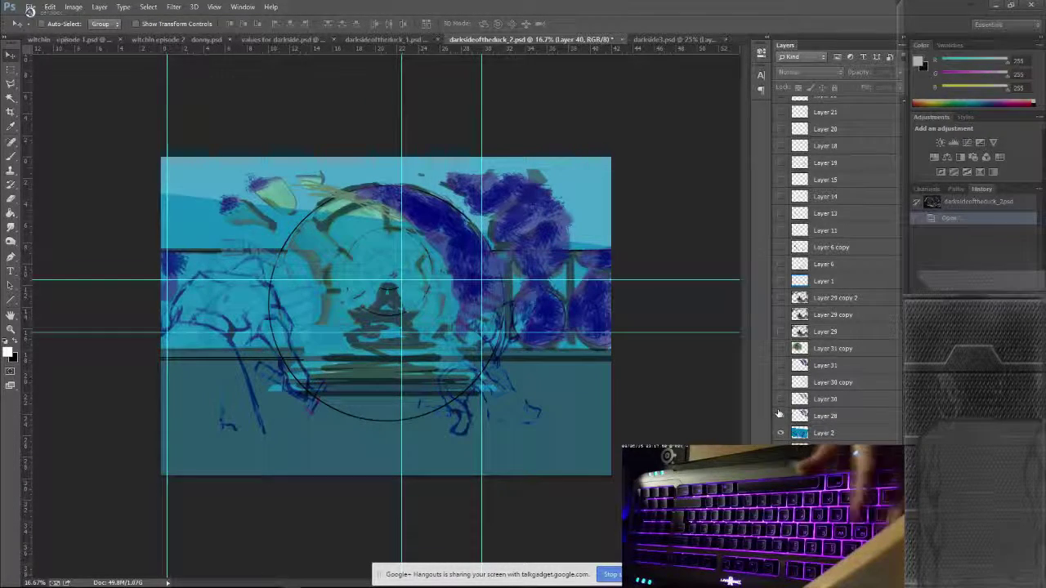
left_click(780, 399)
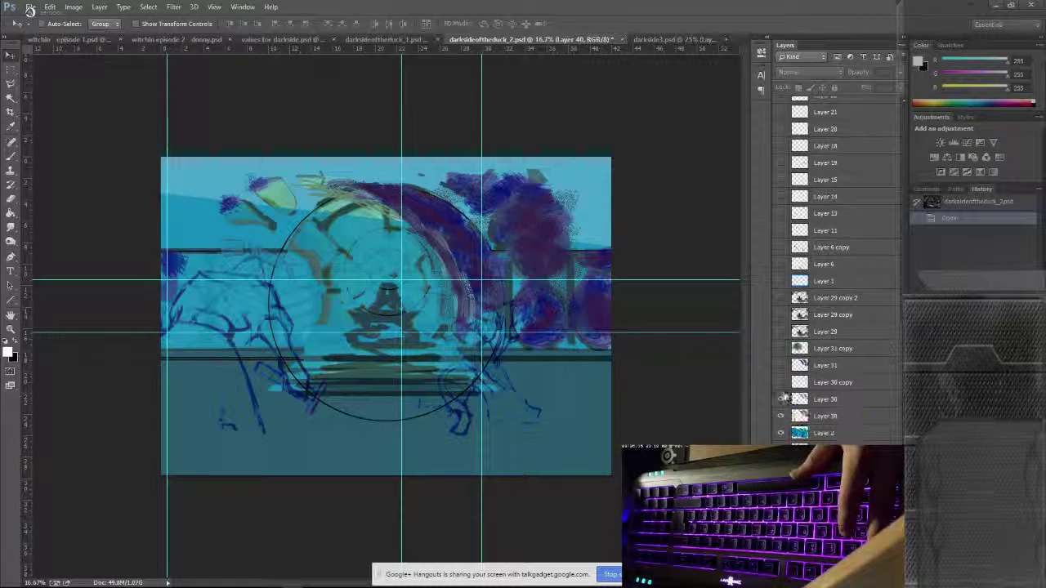
left_click(780, 382)
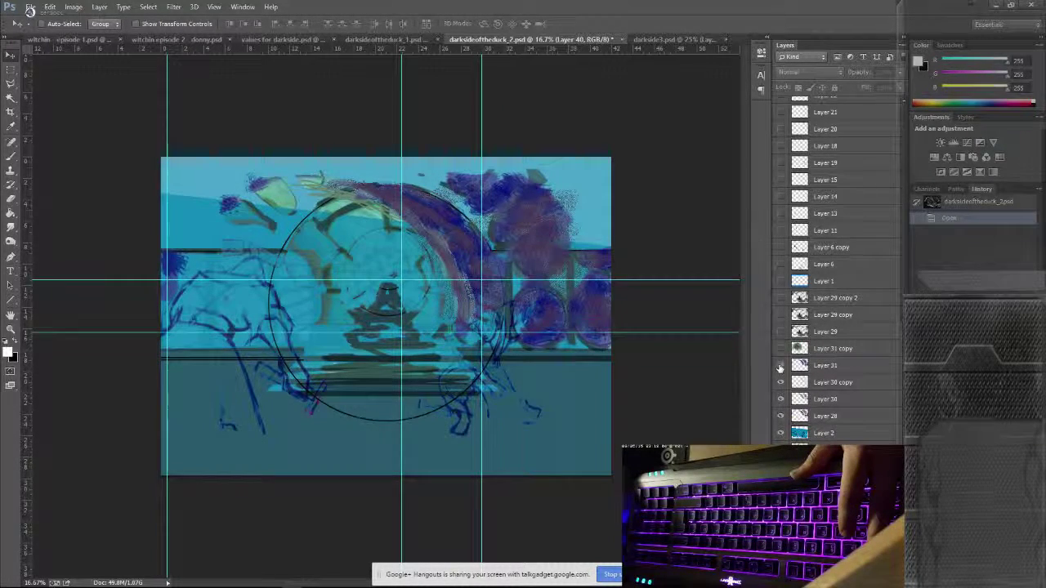
left_click(781, 367)
left_click(780, 349)
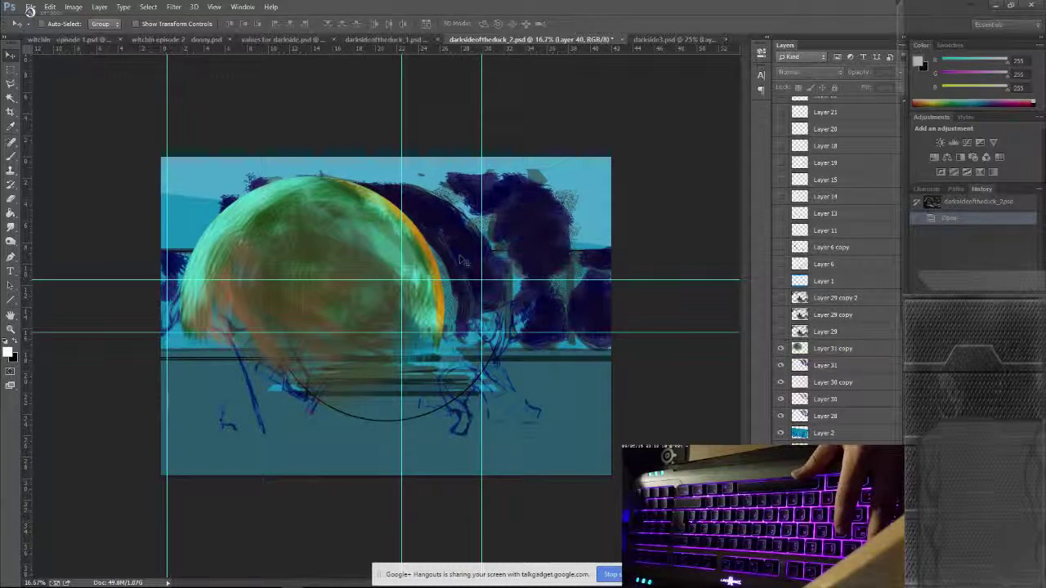
left_click(780, 333)
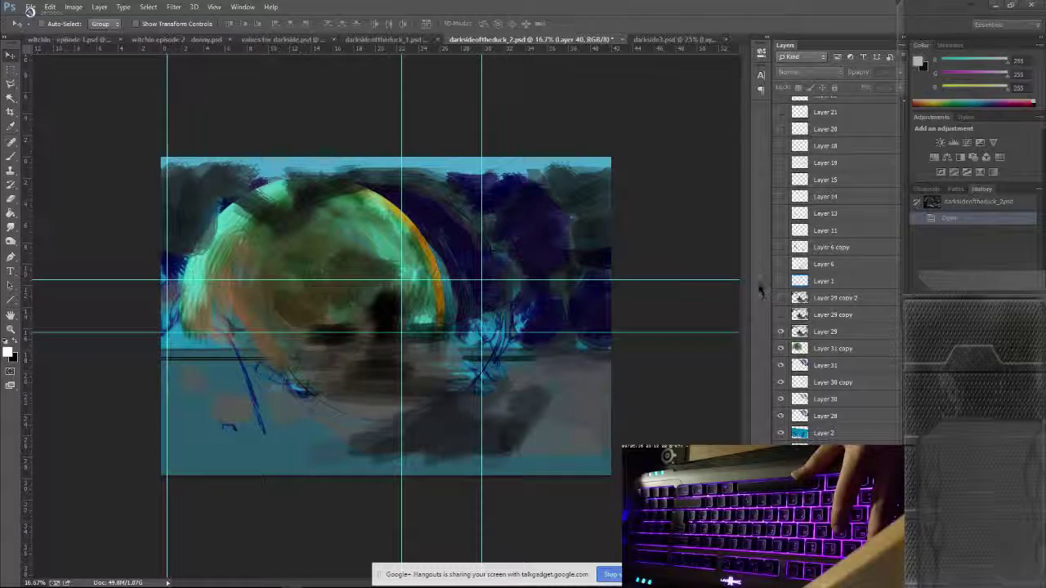
left_click(780, 316)
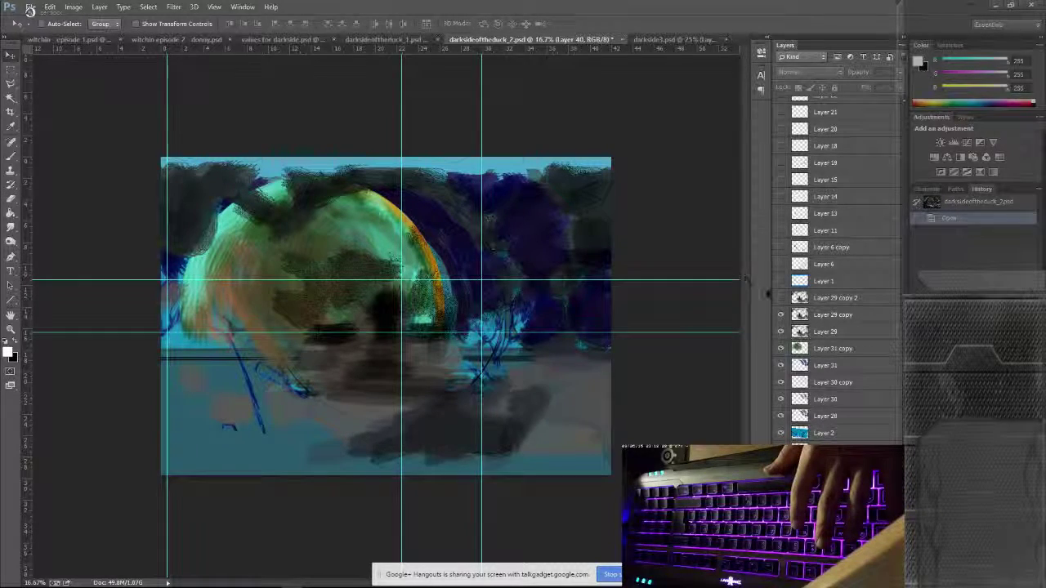
left_click(780, 299)
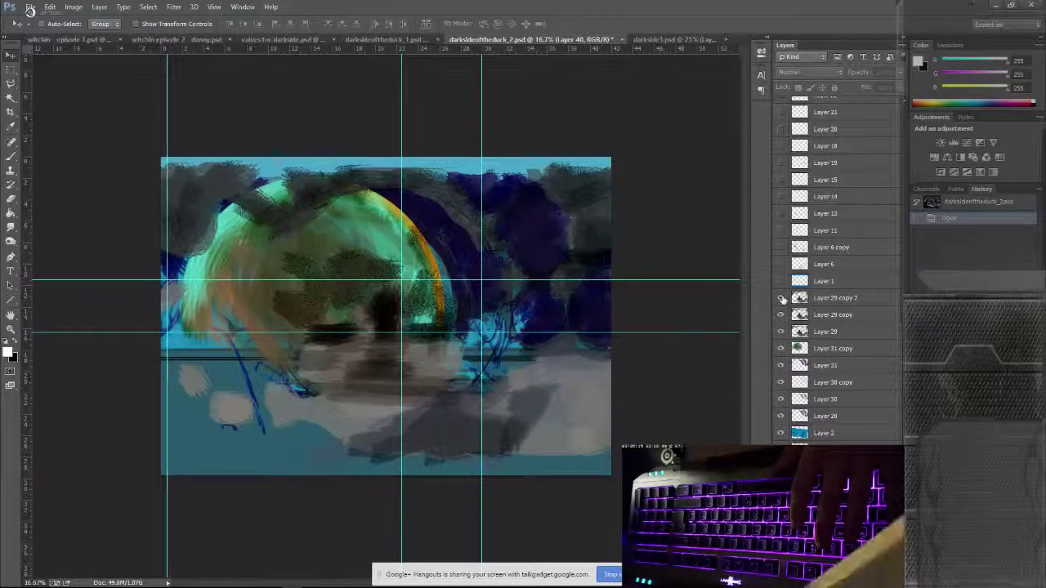
Step: Show Layer 1's blue framing bars and make it active, then show Layer 6 and Layer 6 copy sketches
left_click(781, 281)
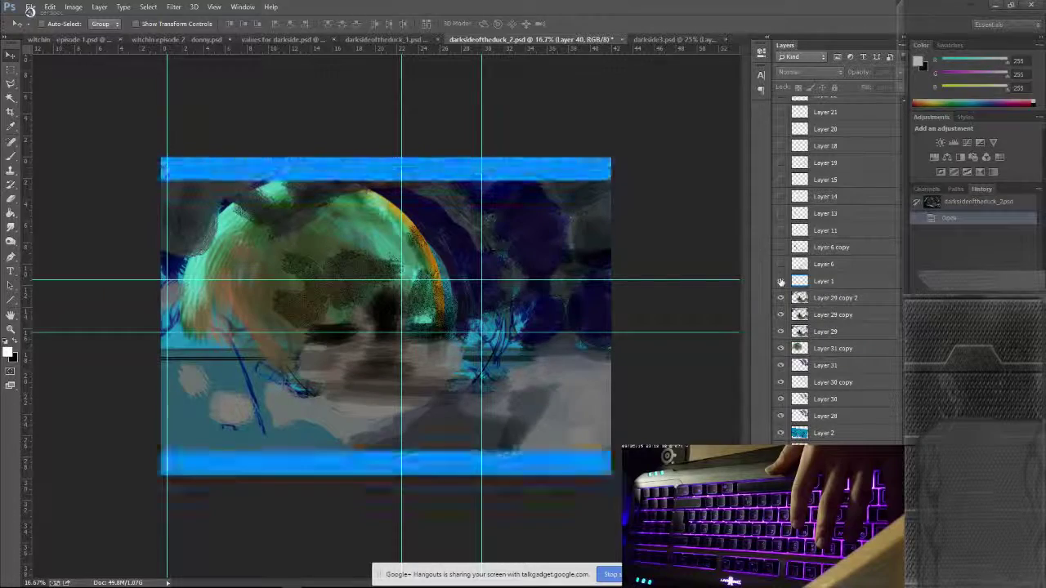
left_click(810, 281)
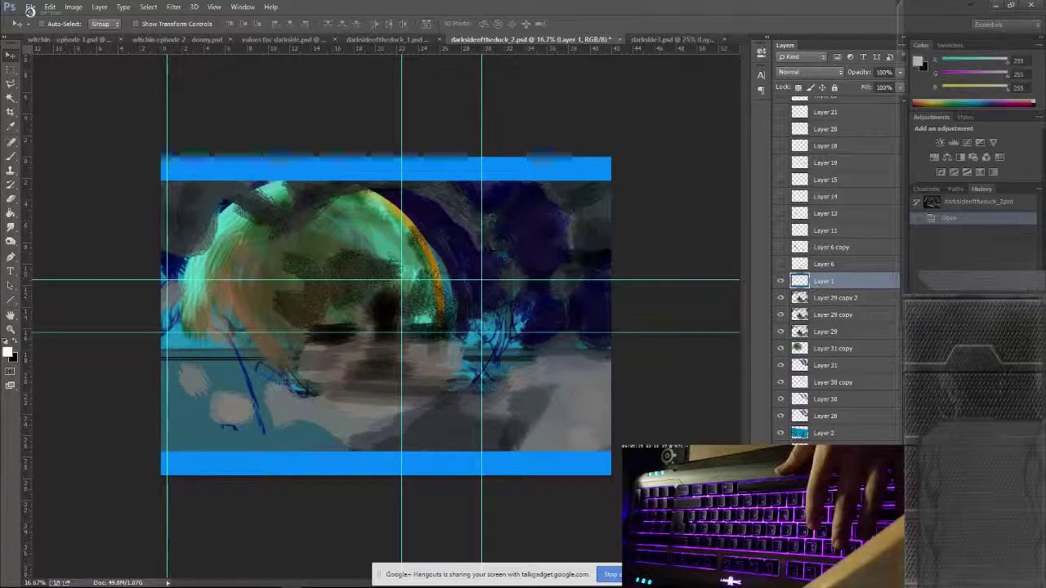
left_click(780, 264)
left_click_drag(780, 266, 750, 290)
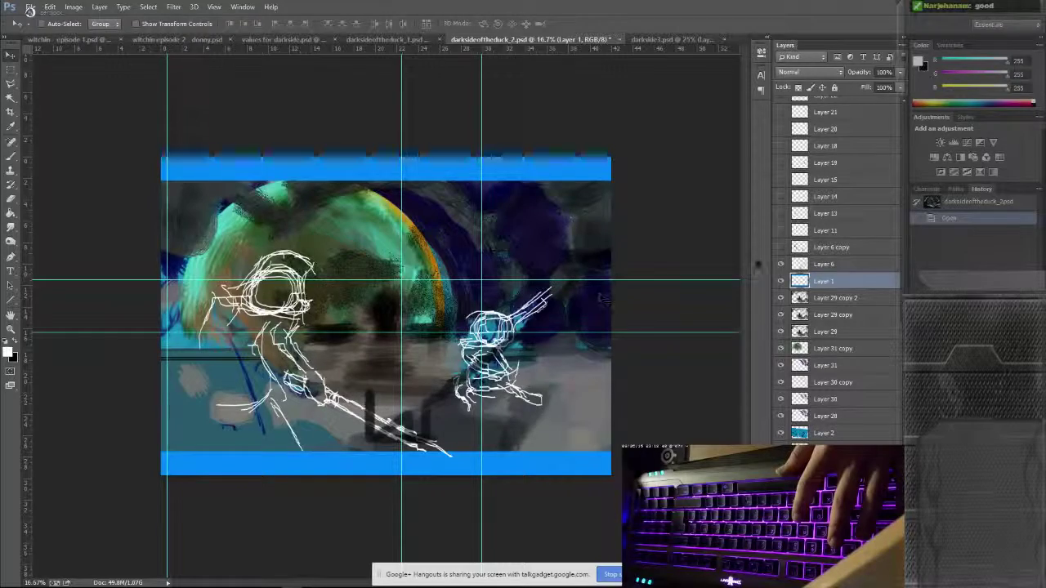
left_click(780, 248)
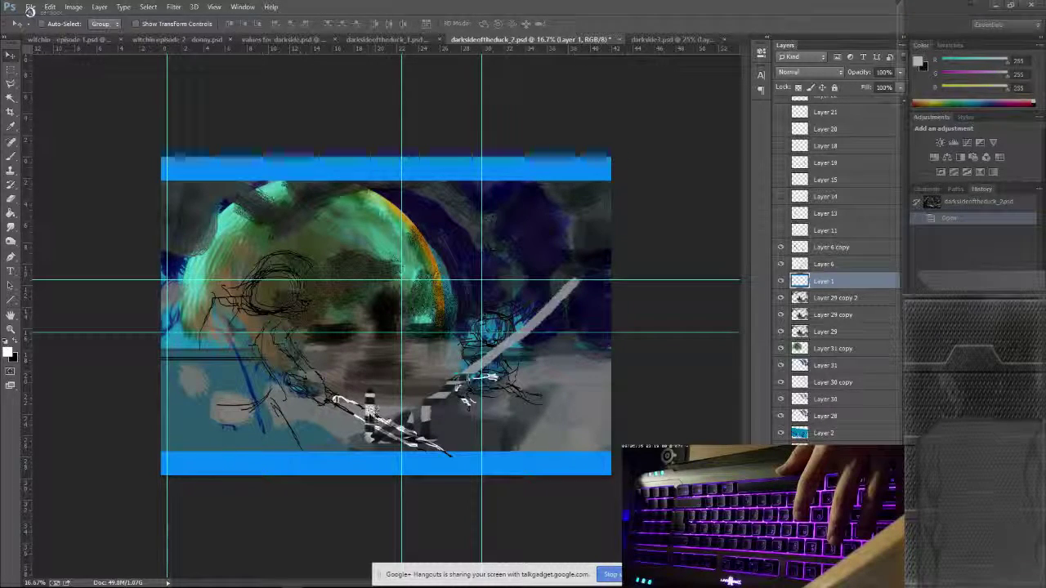
Step: Show the first white blocking circles, including Layers 11, 13 and 14
left_click(781, 230)
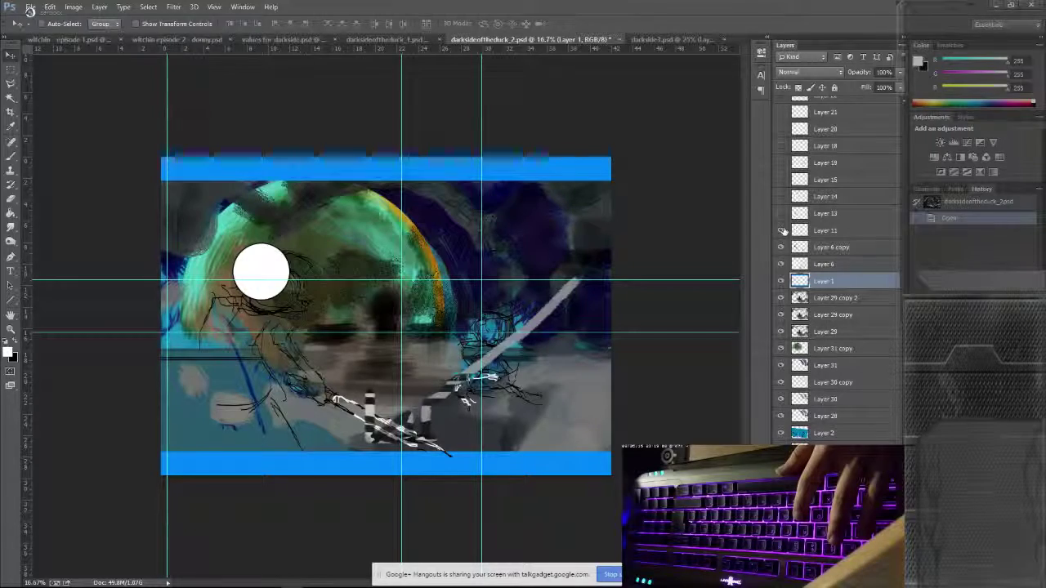
left_click(780, 221)
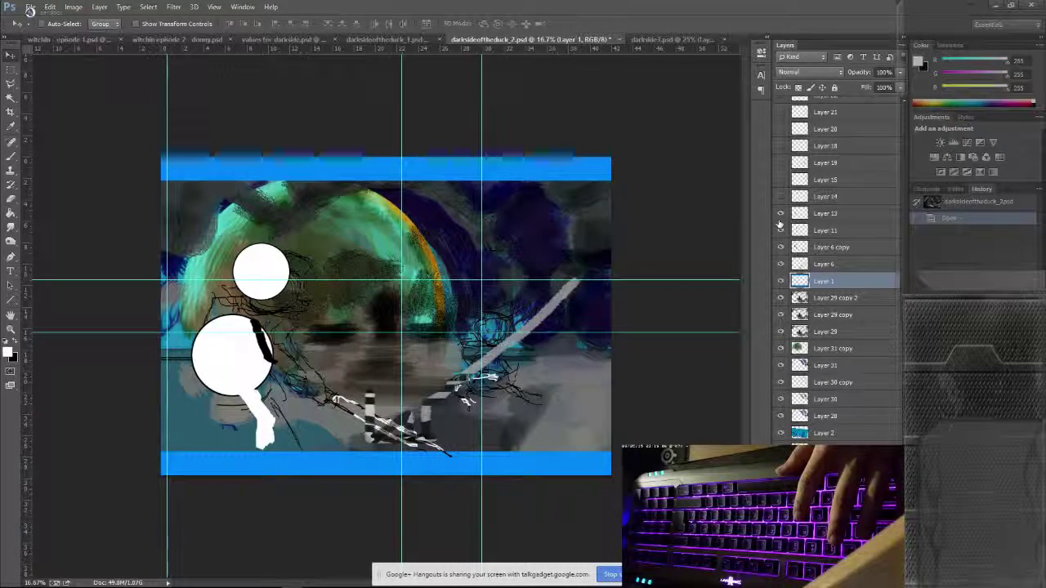
scroll(779, 226, "up", 1)
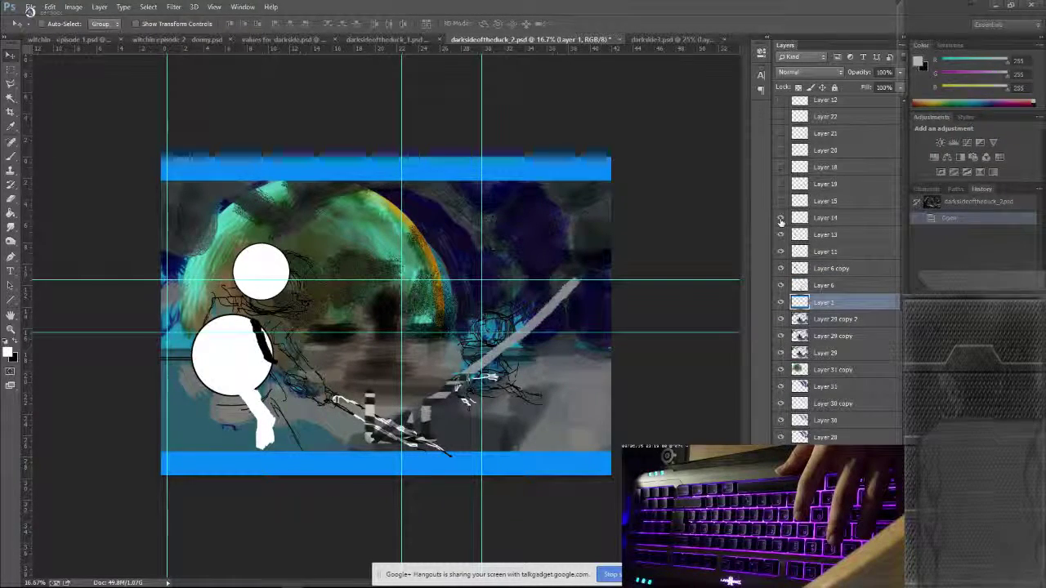
left_click(781, 219)
left_click(781, 201)
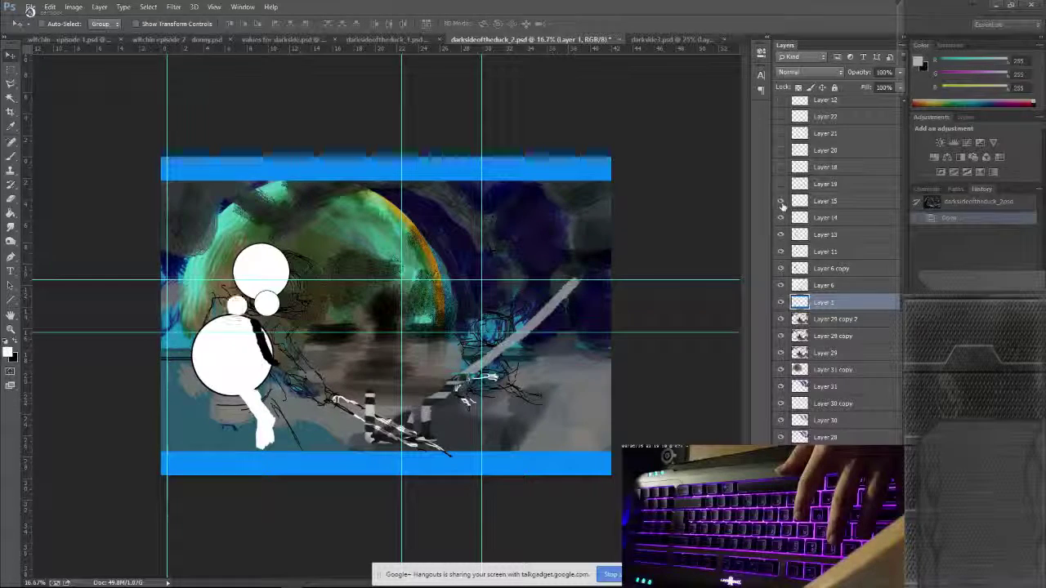
left_click(781, 188)
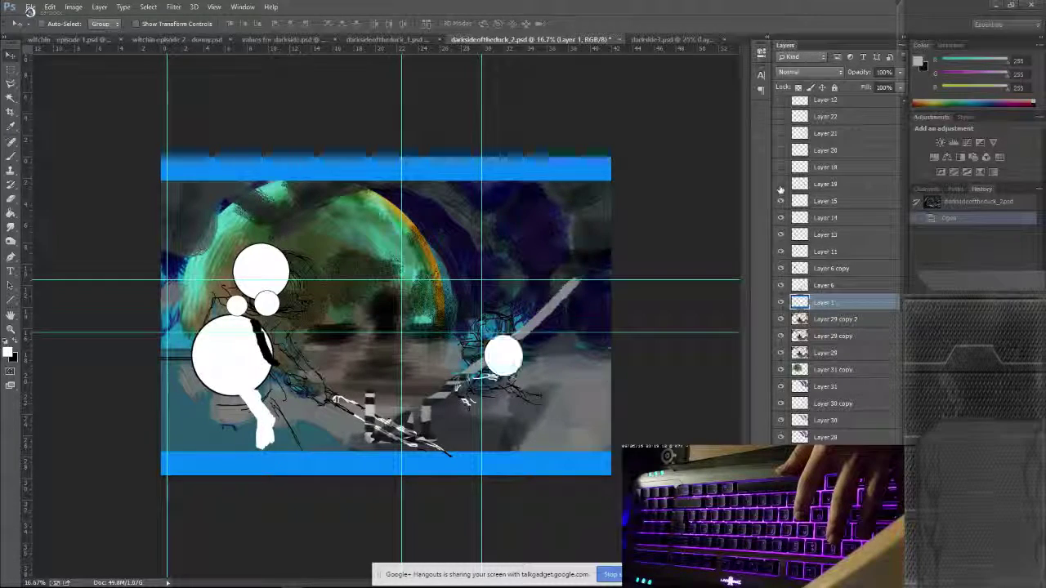
Step: Show the remaining blade circles, the duck's head circle and body splash, and the red-orange sketch lines
scroll(813, 229, "up", 3)
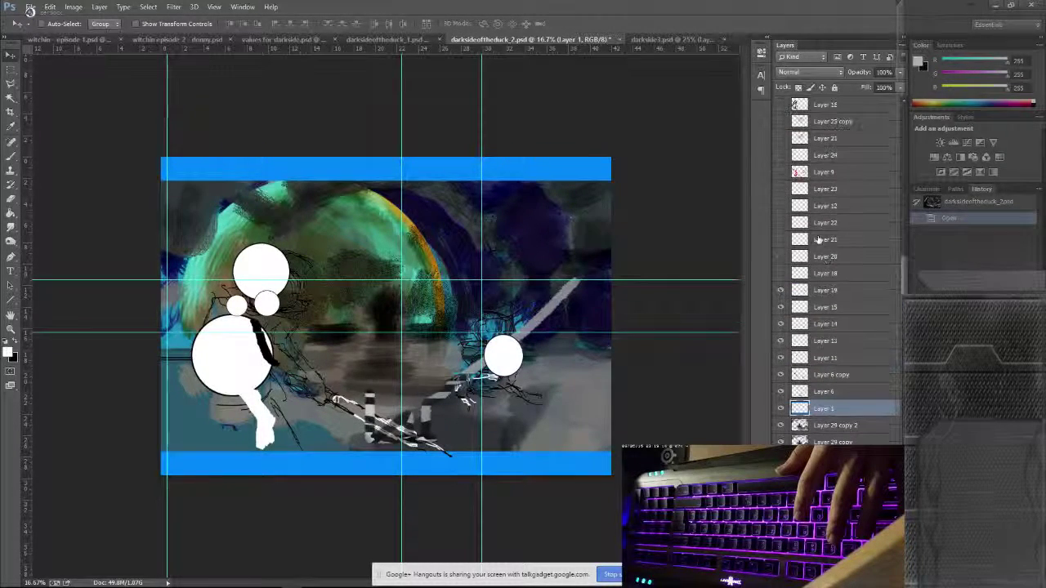
left_click(780, 273)
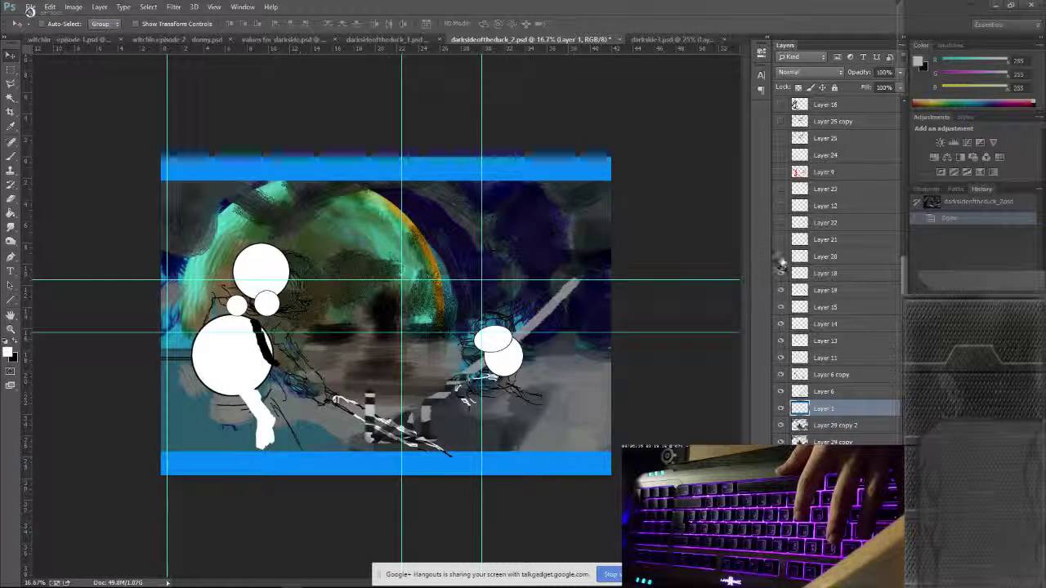
left_click(781, 257)
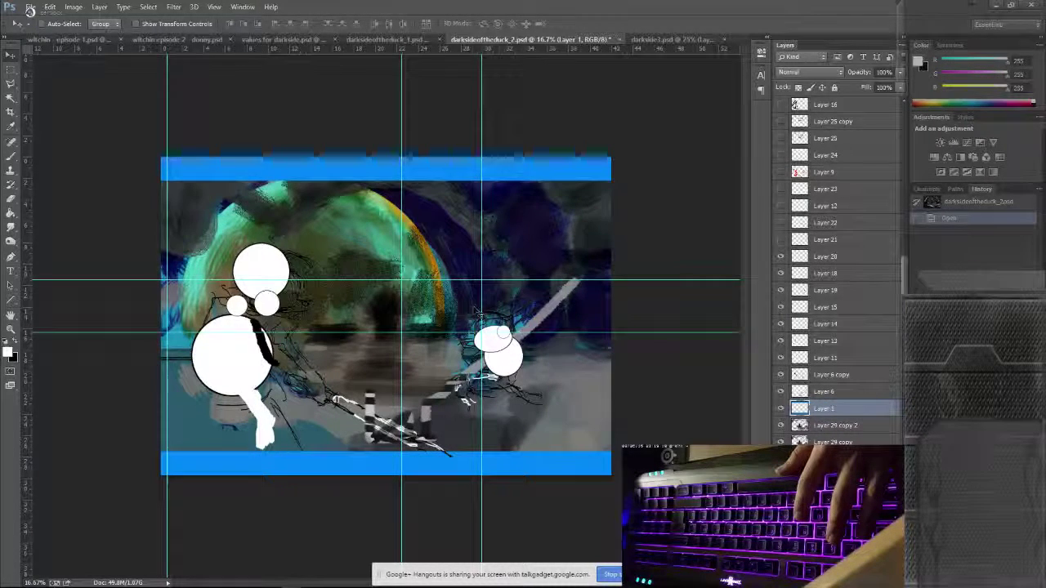
left_click(781, 239)
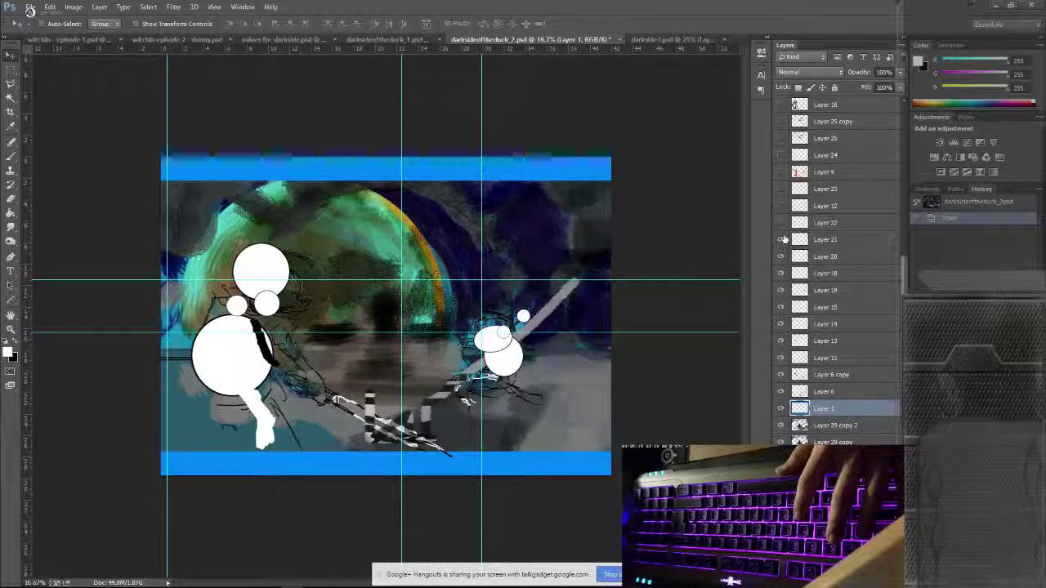
left_click(780, 222)
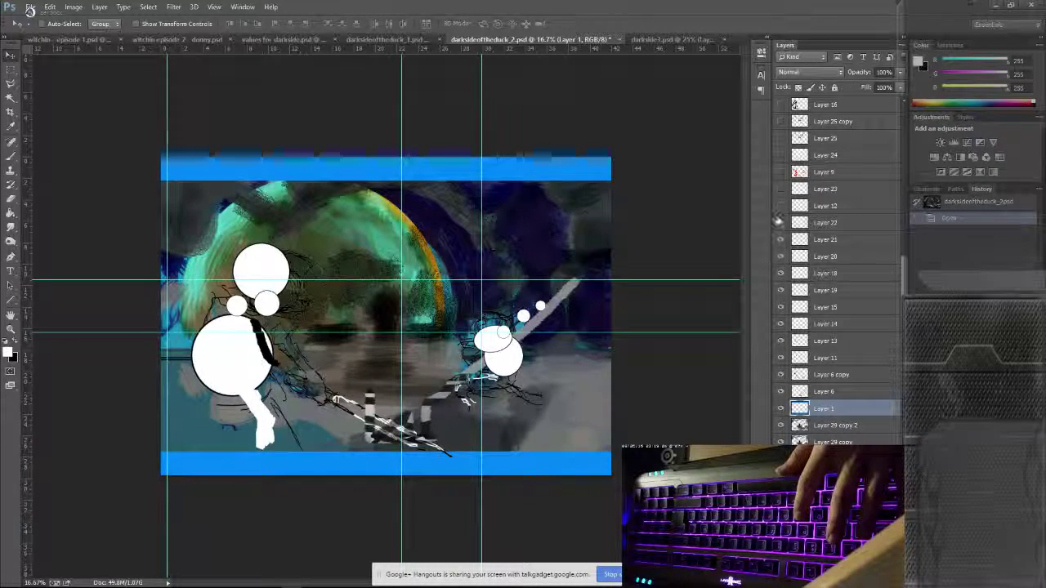
left_click(780, 207)
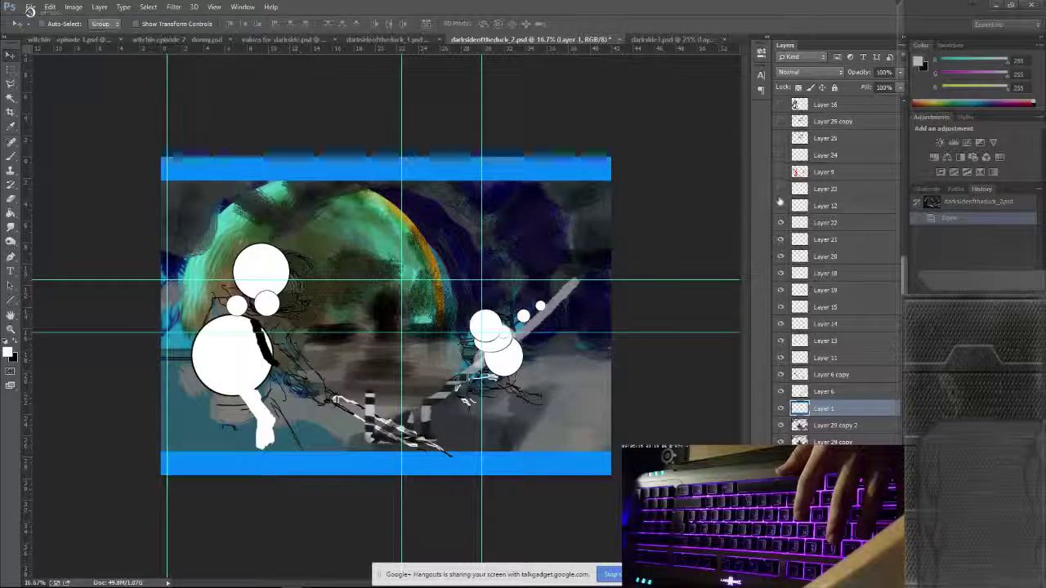
left_click(779, 190)
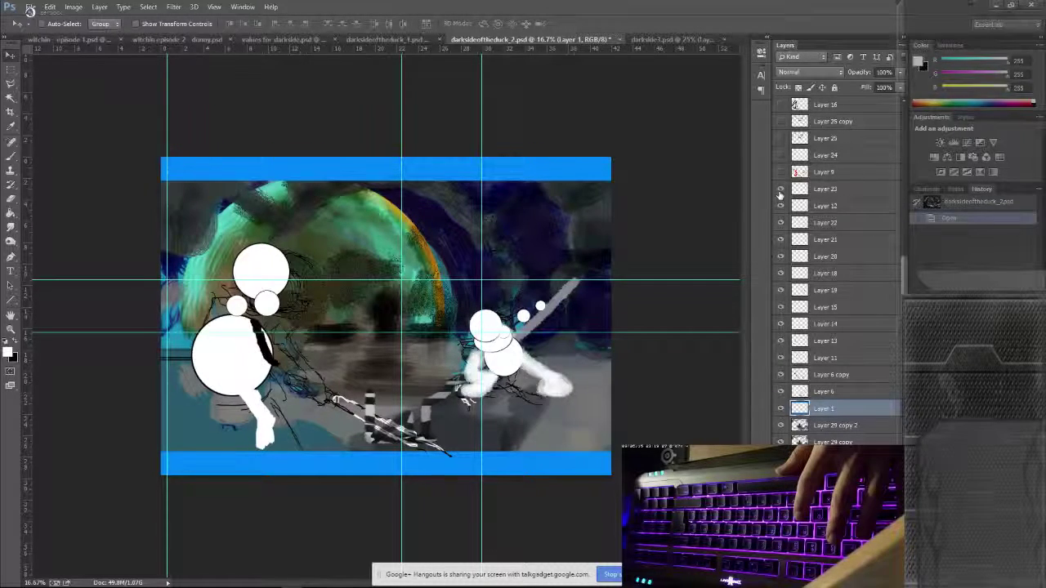
left_click(781, 172)
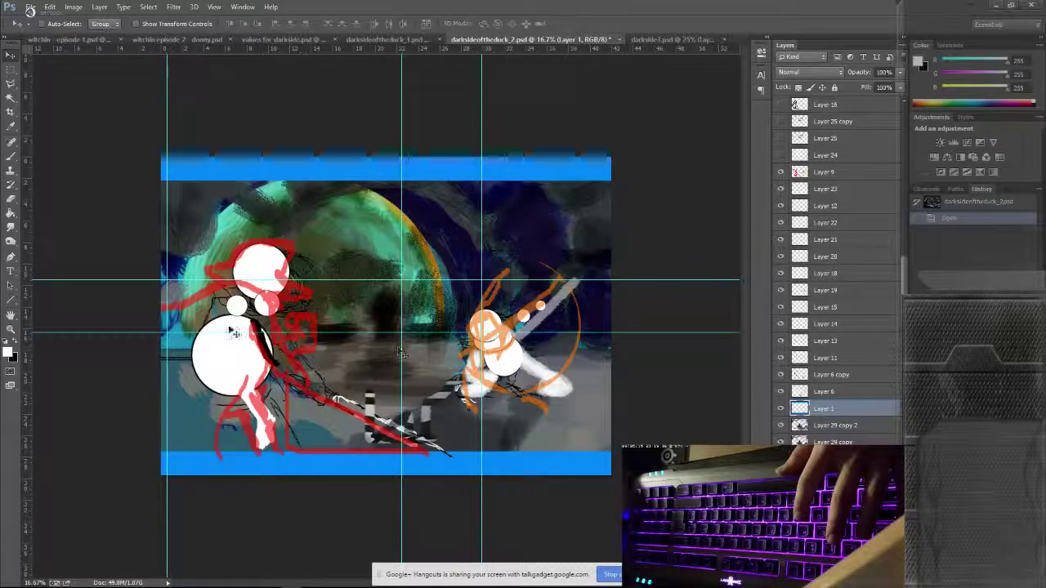
Step: Show Layers 24, 25, 25 copy and 16: white duck, dark background sketch, black left-character lineart
left_click(780, 156)
scroll(817, 246, "up", 3)
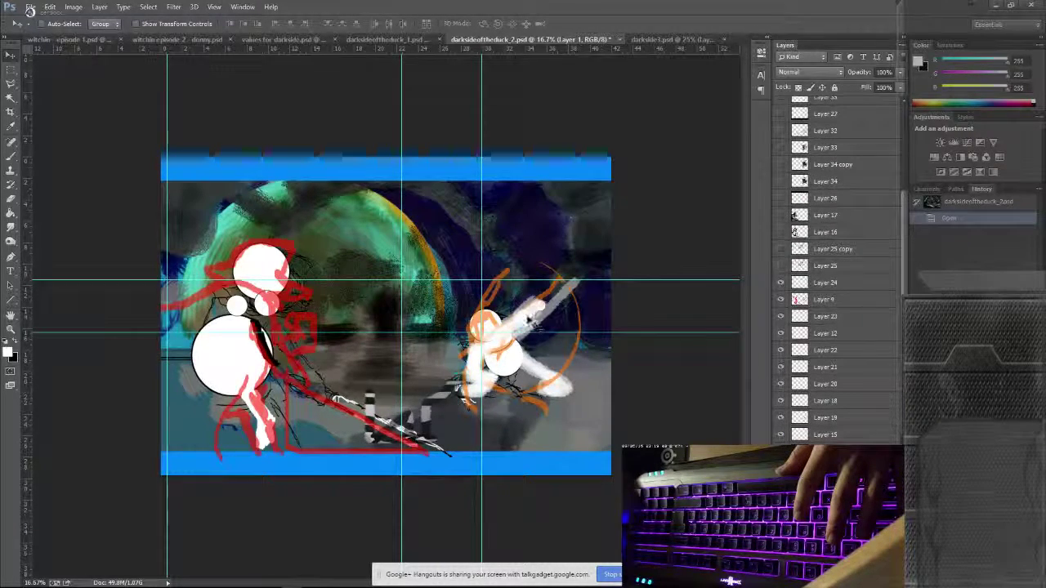
left_click(781, 266)
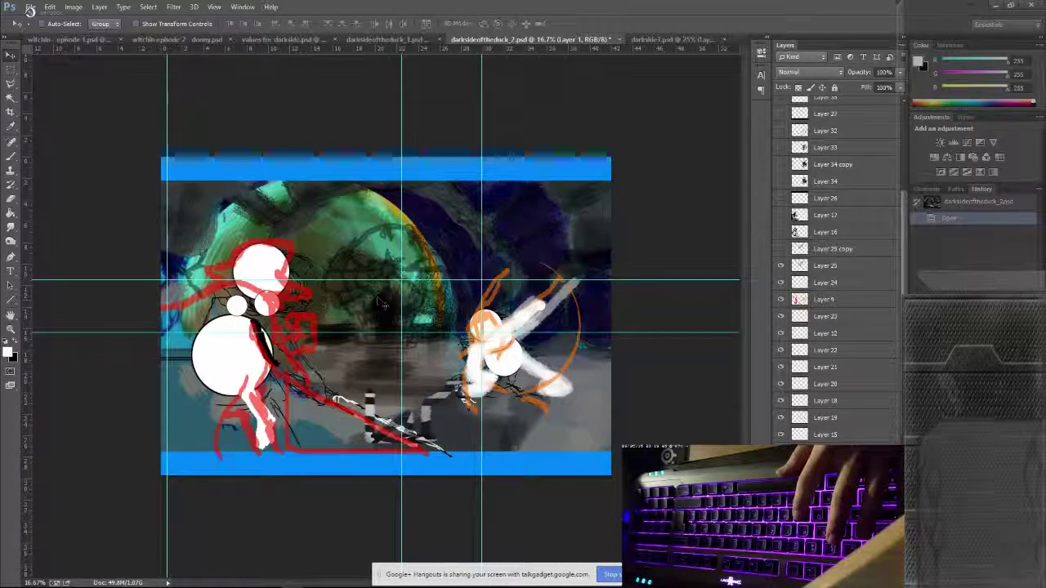
left_click(780, 249)
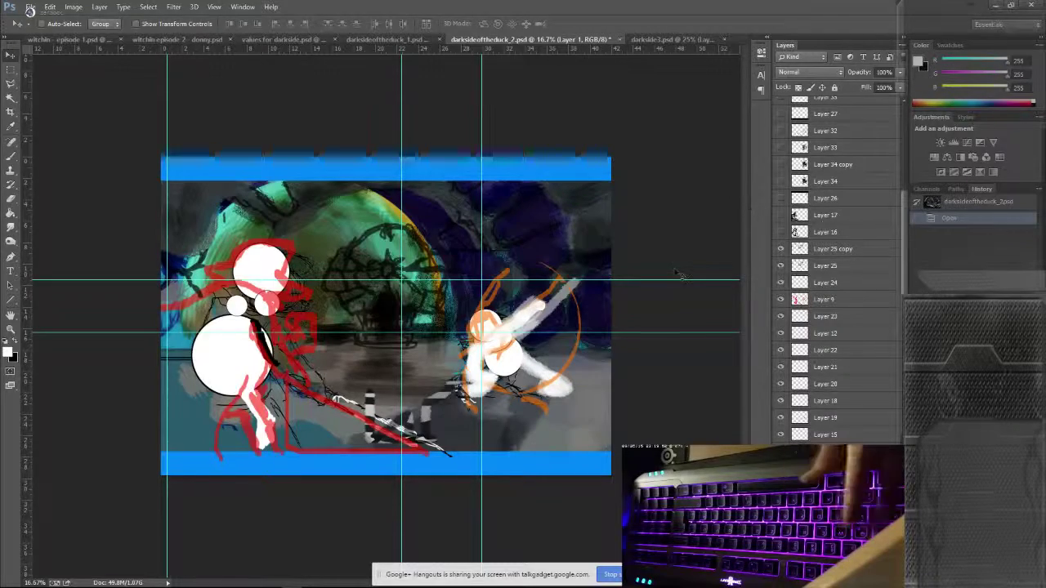
left_click(780, 232)
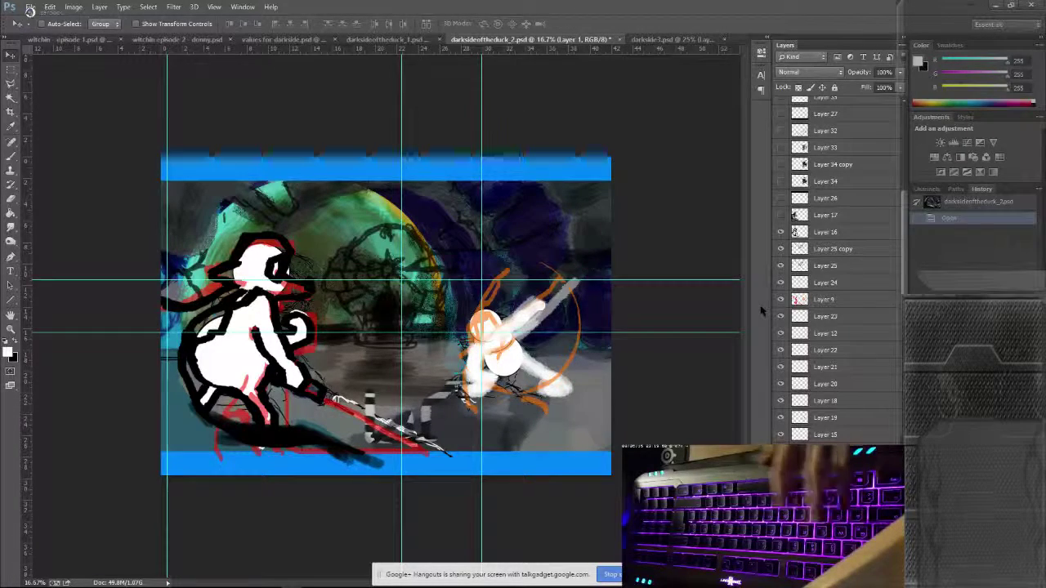
Step: Hide the guides, show the shaded dark left character, and turn the top band black
key("ctrl+h")
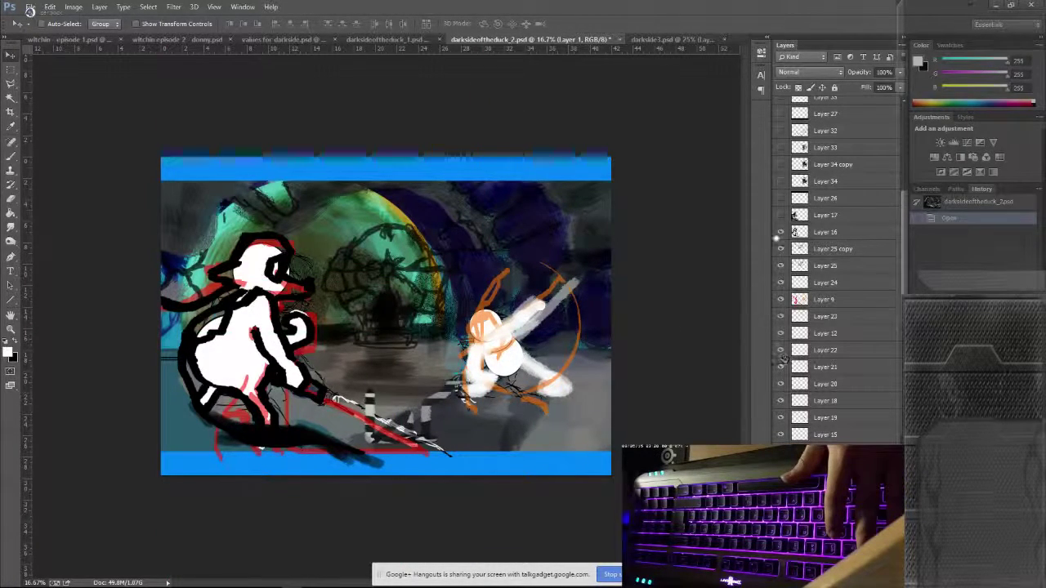
left_click(780, 215)
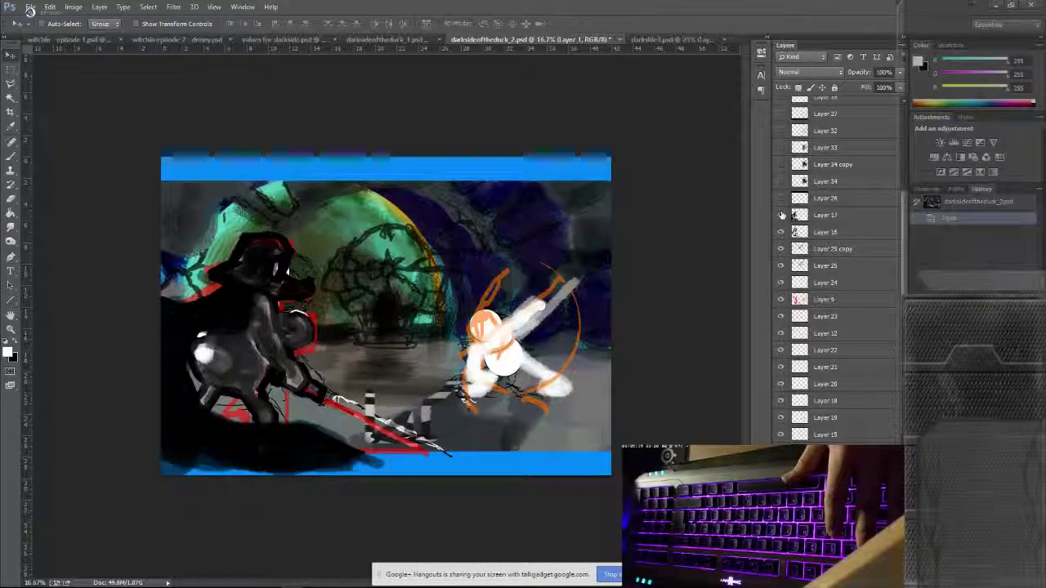
scroll(781, 214, "up", 1)
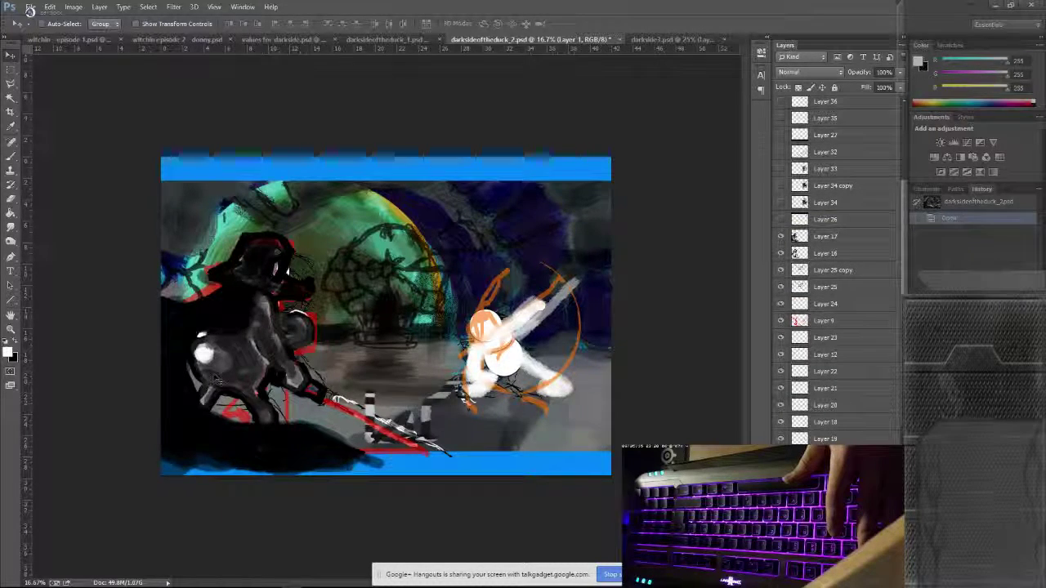
left_click(780, 219)
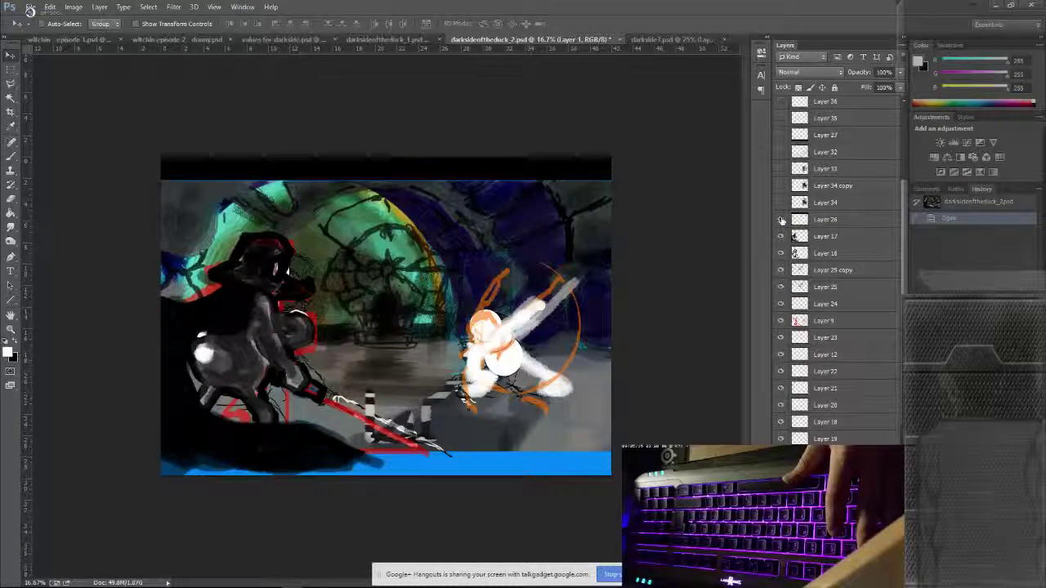
left_click(781, 219)
left_click(780, 219)
Step: Show the coloured and refined duck hero layers and the glowing lightsaber colour
left_click(780, 202)
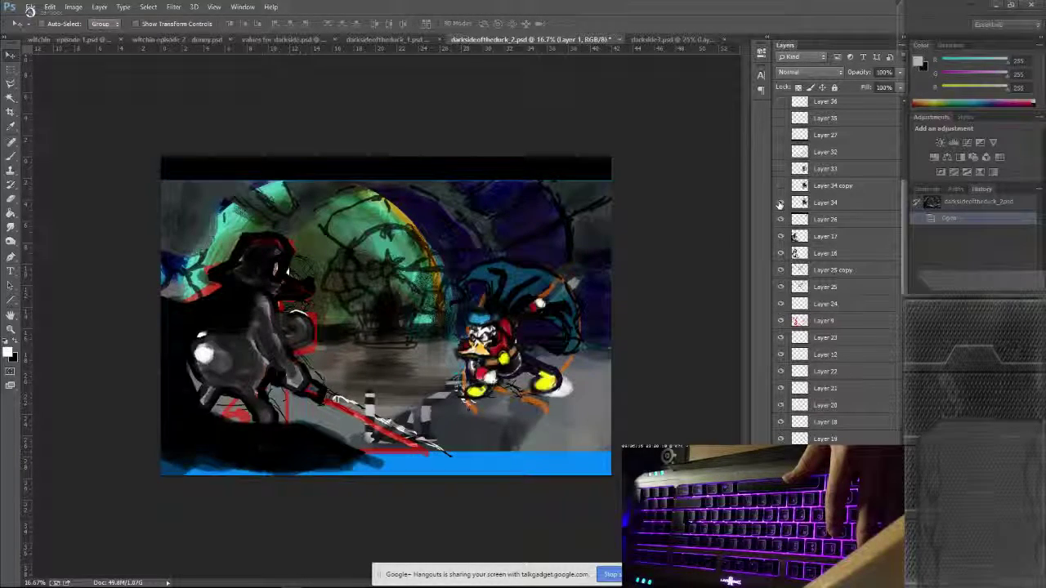
left_click(780, 203)
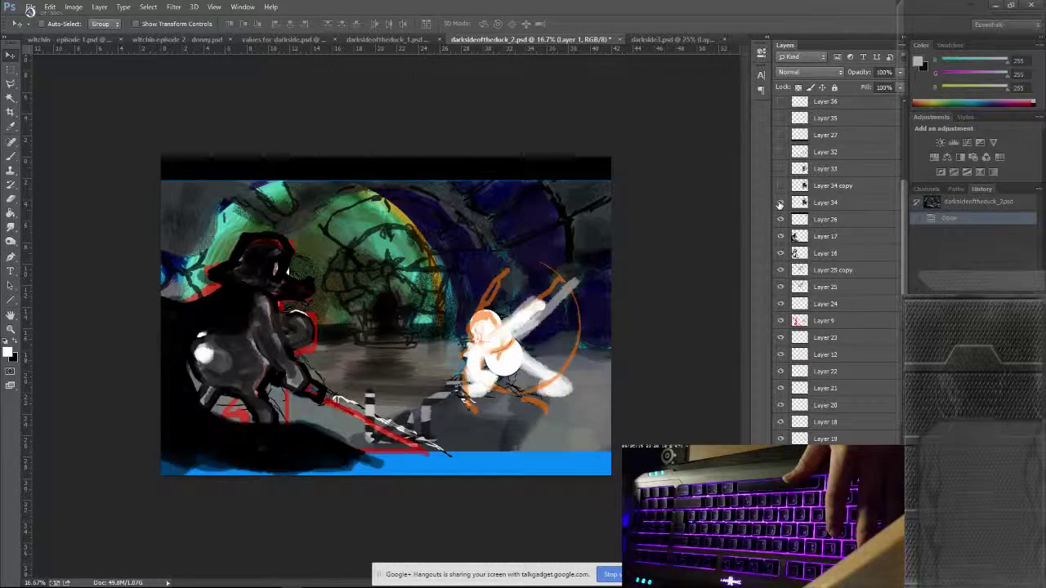
left_click(780, 202)
scroll(822, 317, "up", 1)
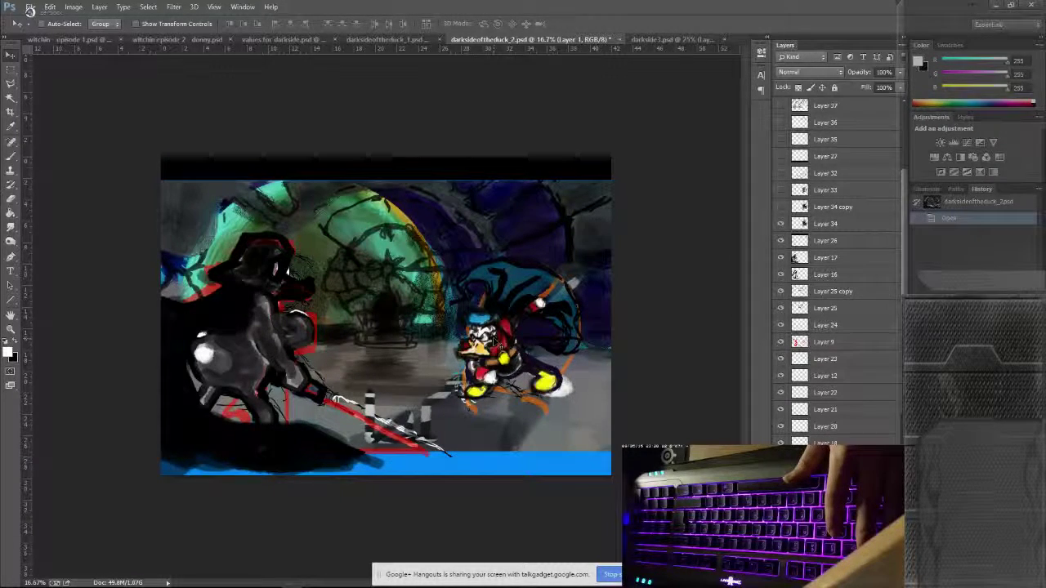
left_click(779, 209)
left_click(778, 209)
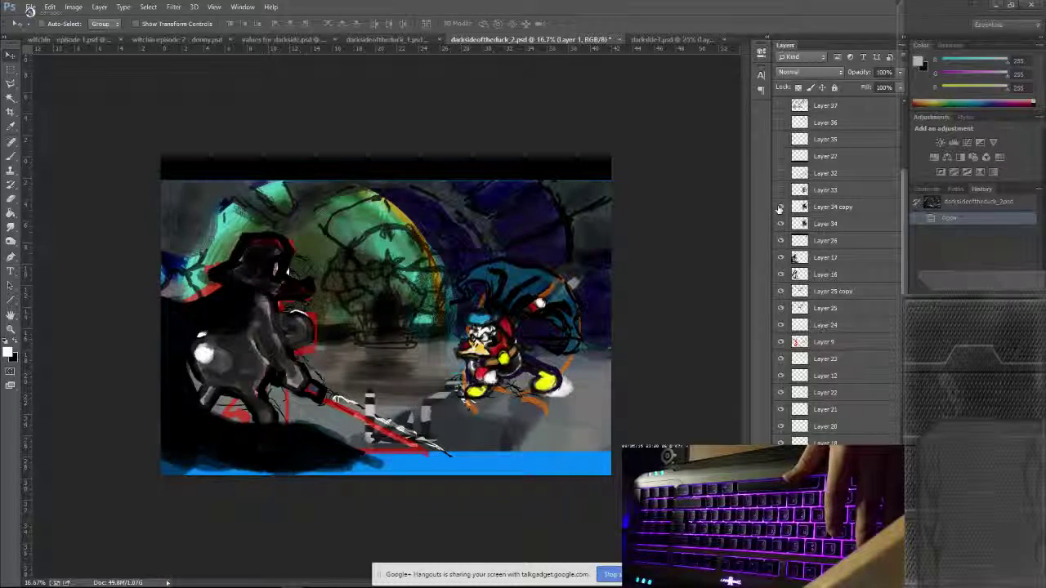
left_click(778, 209)
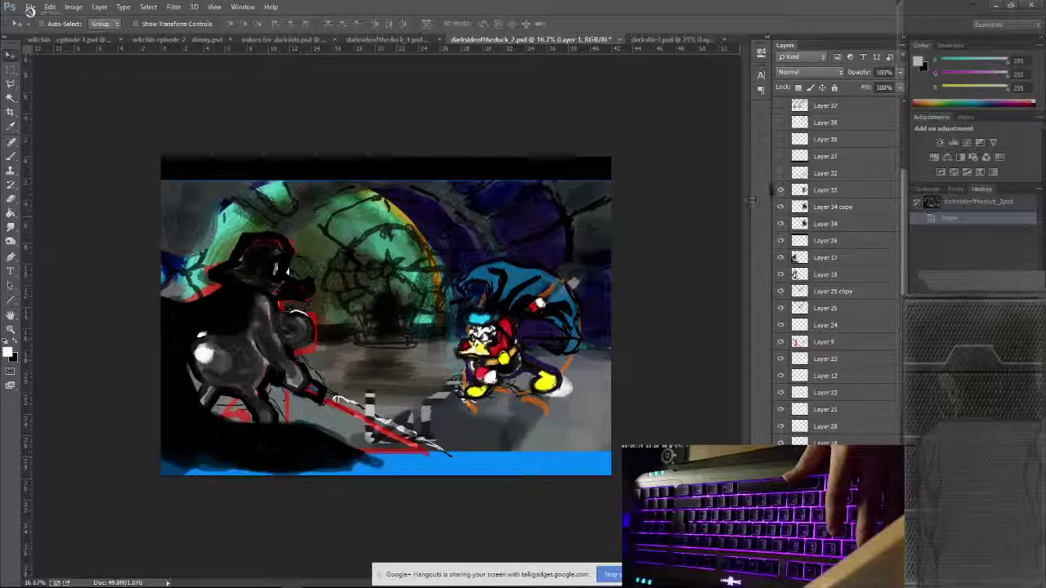
left_click(779, 174)
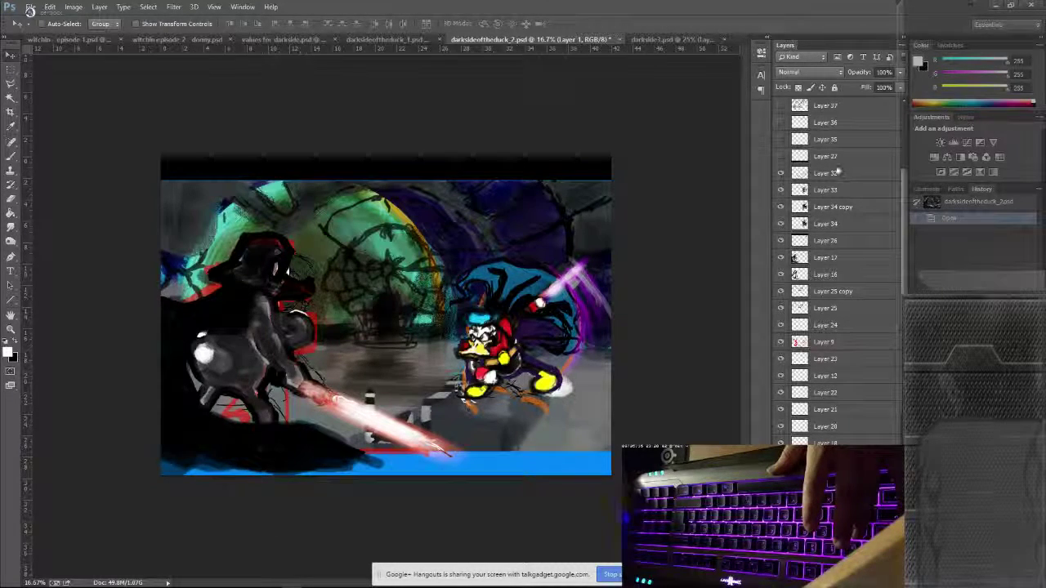
Step: Turn the bottom strip black and show the starry texture, sketchy texture and wireframe overlay
left_click(781, 157)
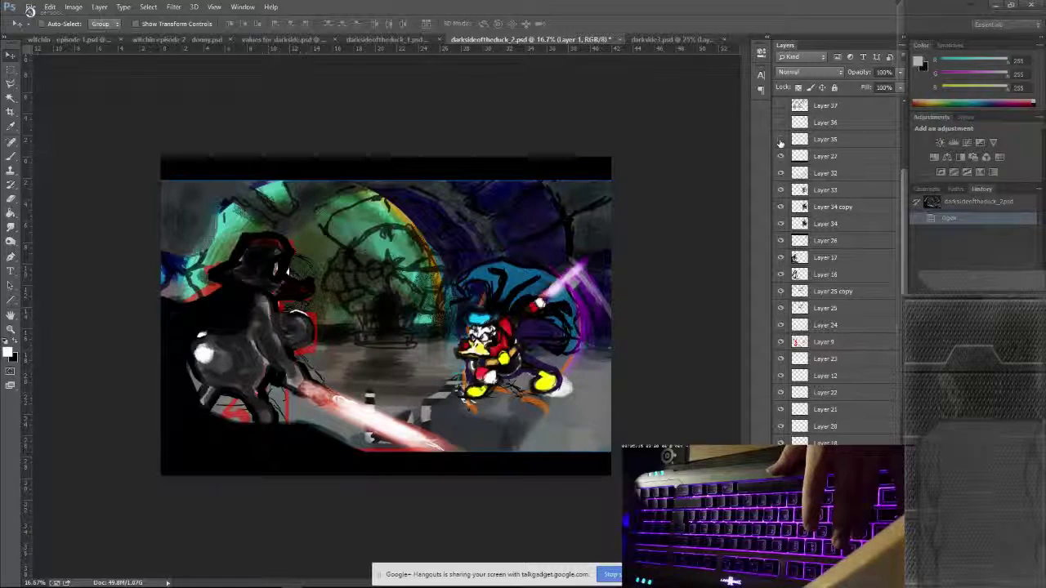
scroll(780, 141, "up", 2)
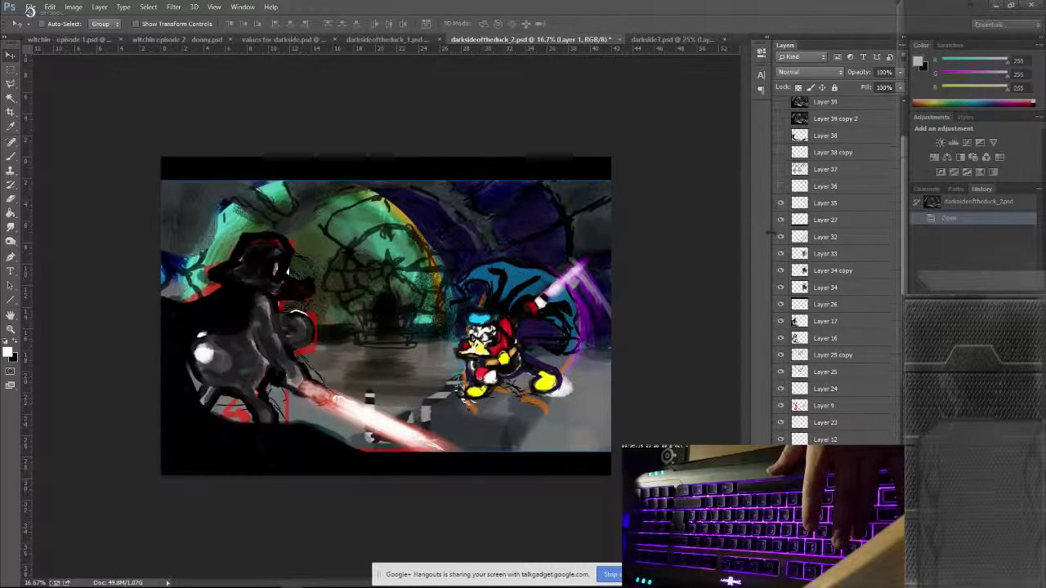
left_click(780, 188)
left_click(781, 187)
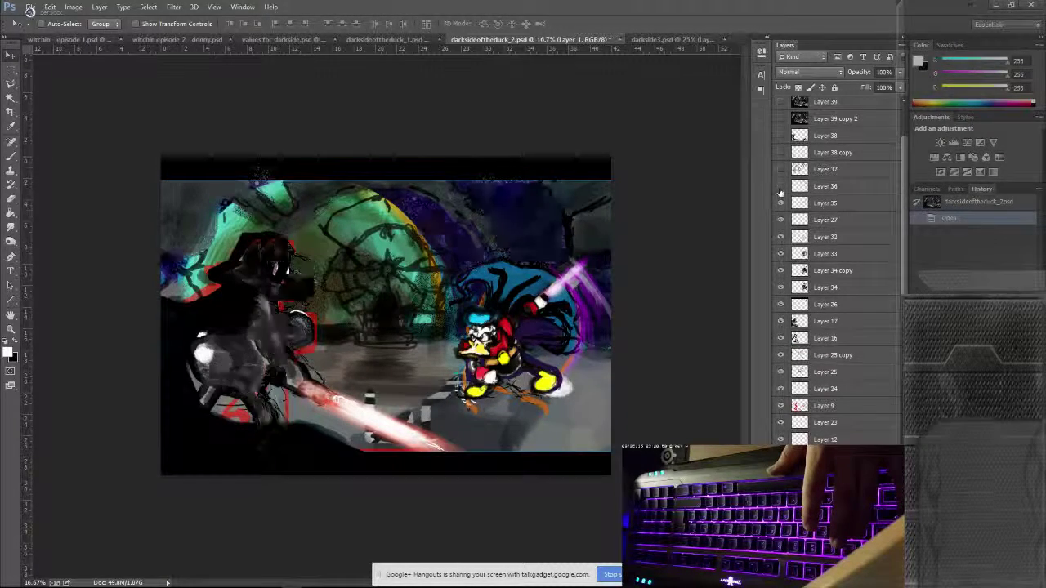
left_click(781, 188)
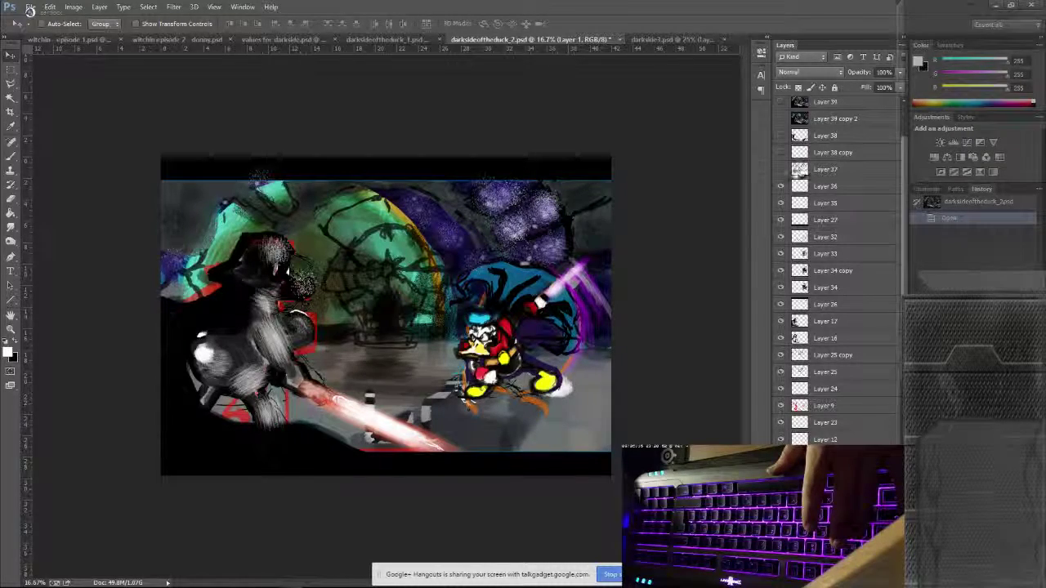
left_click(780, 170)
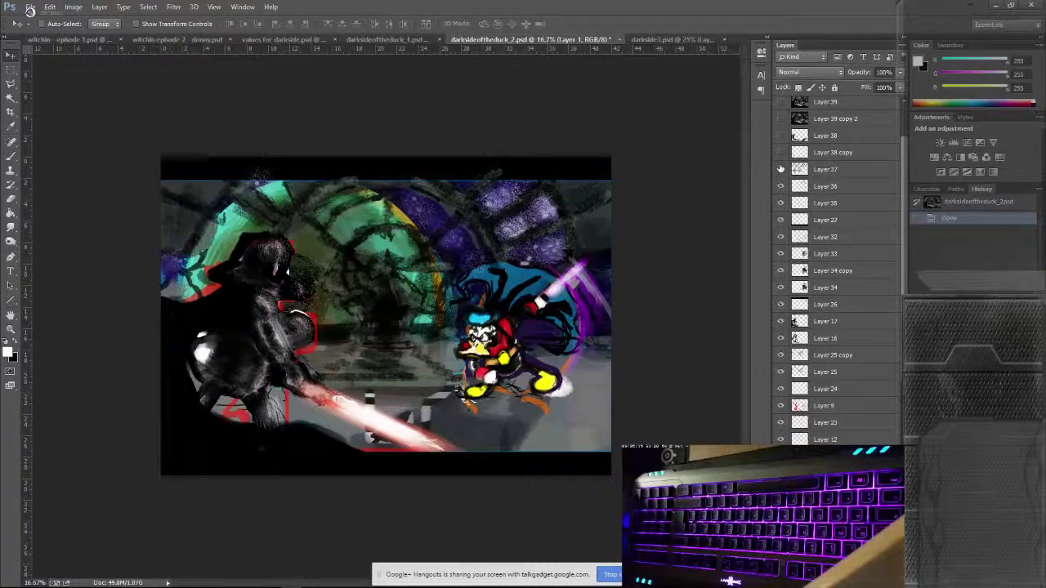
left_click(780, 169)
left_click(781, 169)
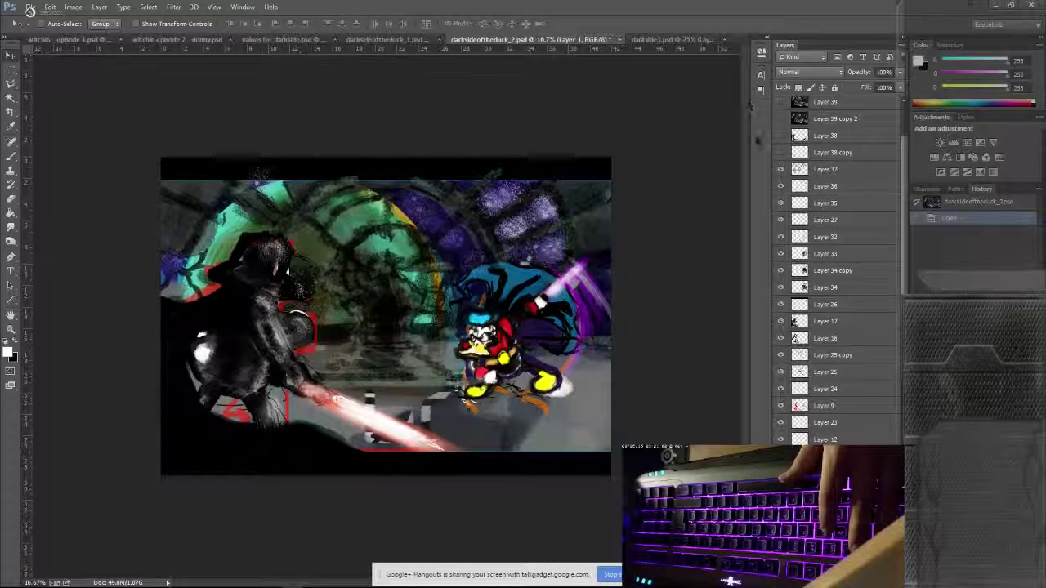
left_click(780, 153)
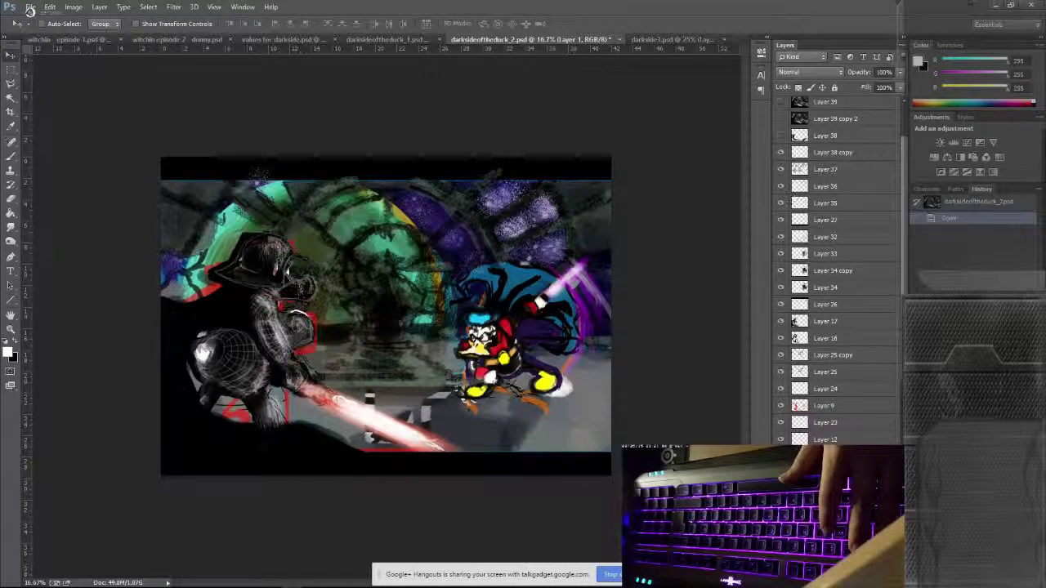
Step: Show the lower-right black silhouette and Layers 39 copy 2, 39, 39 copy and 40, then save
scroll(833, 270, "up", 3)
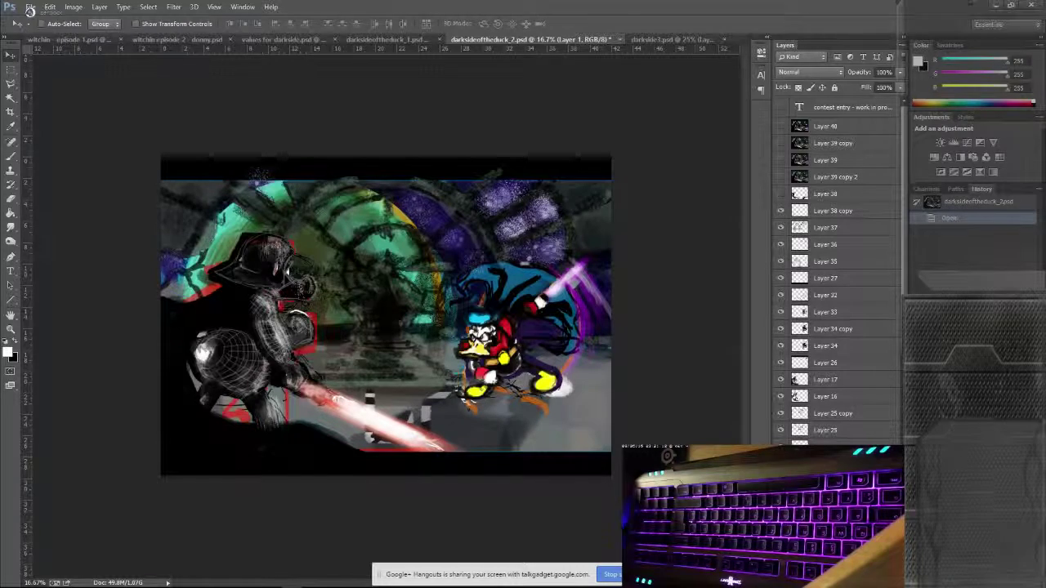
left_click(780, 194)
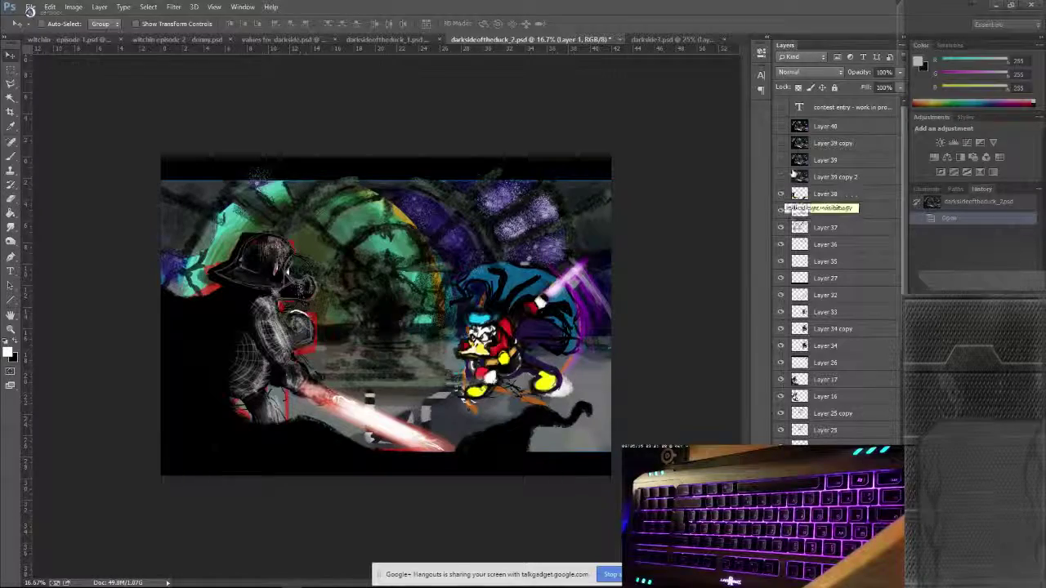
left_click(781, 176)
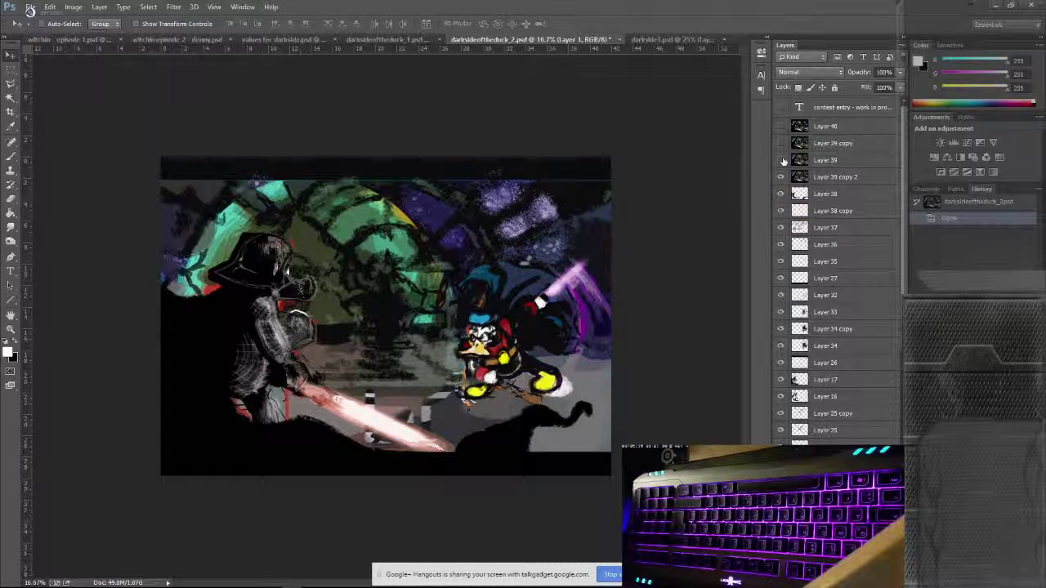
left_click(779, 160)
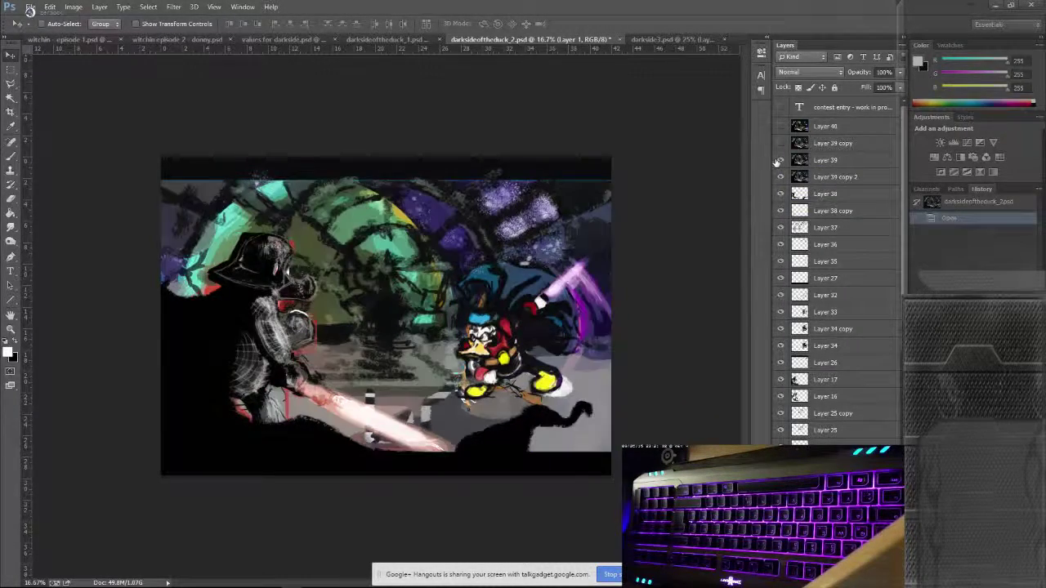
left_click(781, 144)
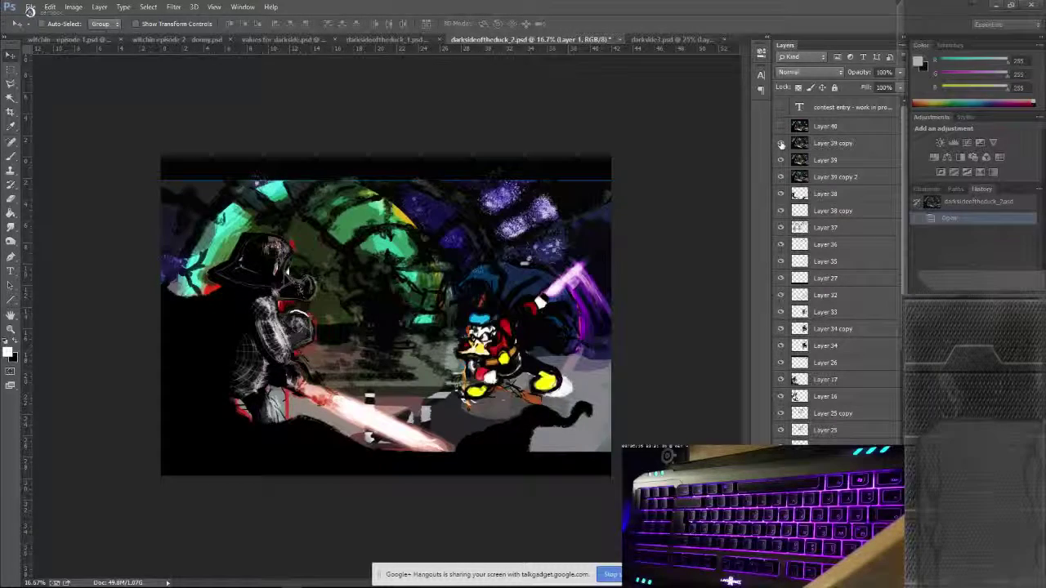
left_click(781, 129)
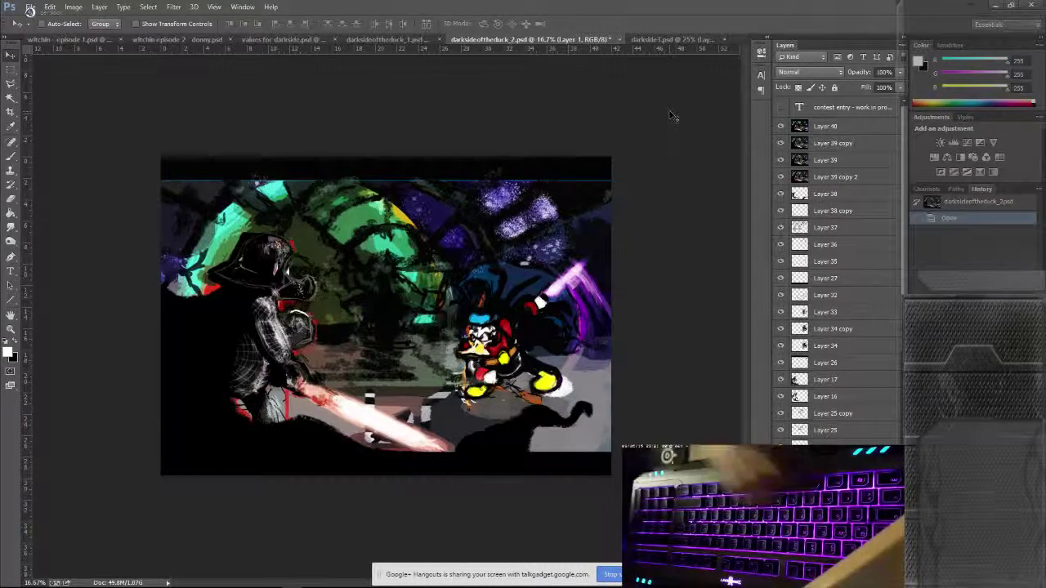
key("ctrl+s")
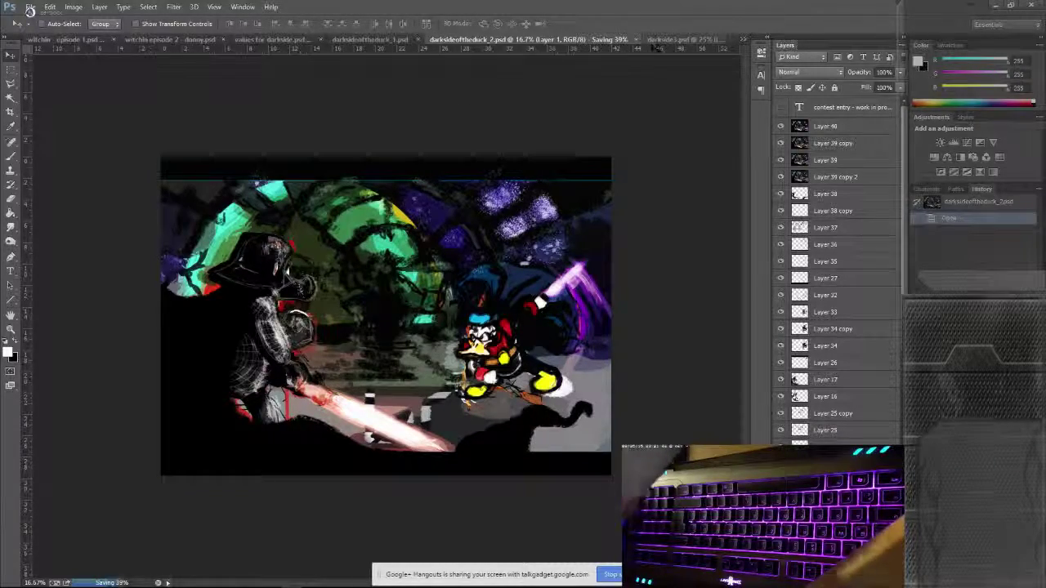
Step: In darkside3.psd, zoom out and hide Layers 20 and 19, toggling Layer 22 to compare
key("ctrl+Tab")
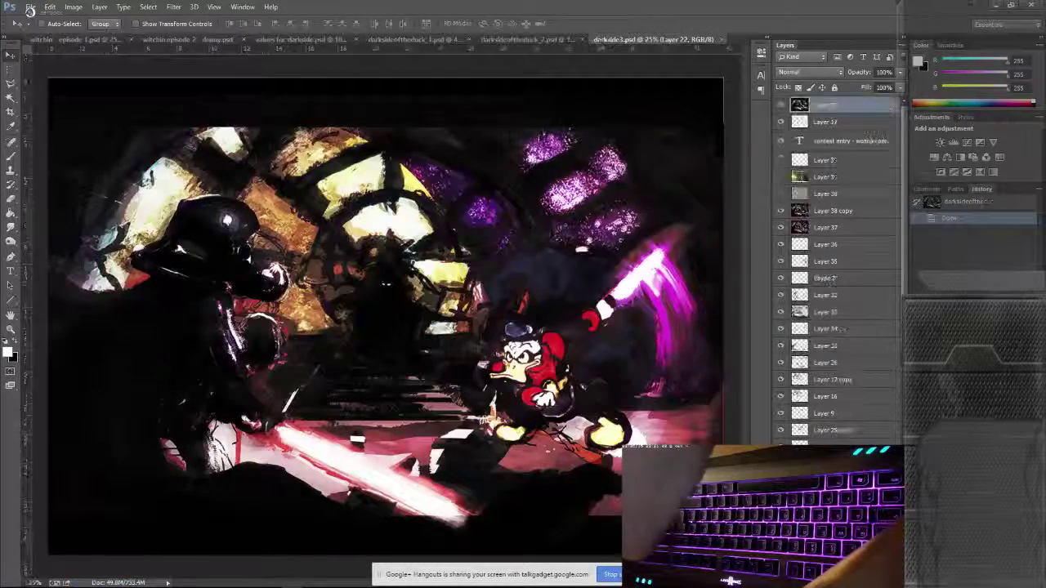
key("ctrl+minus")
key("ctrl+minus")
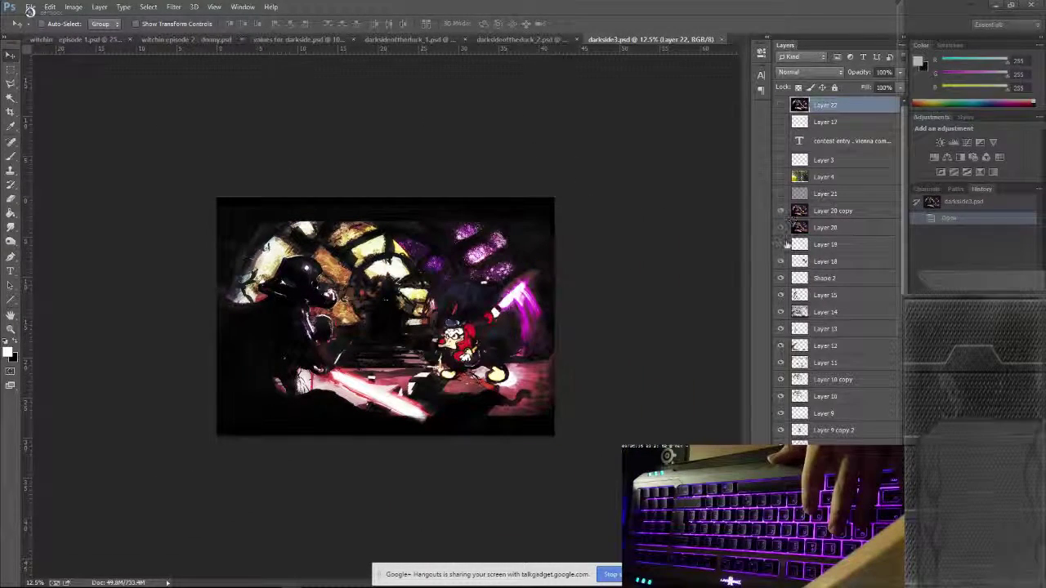
left_click(782, 244)
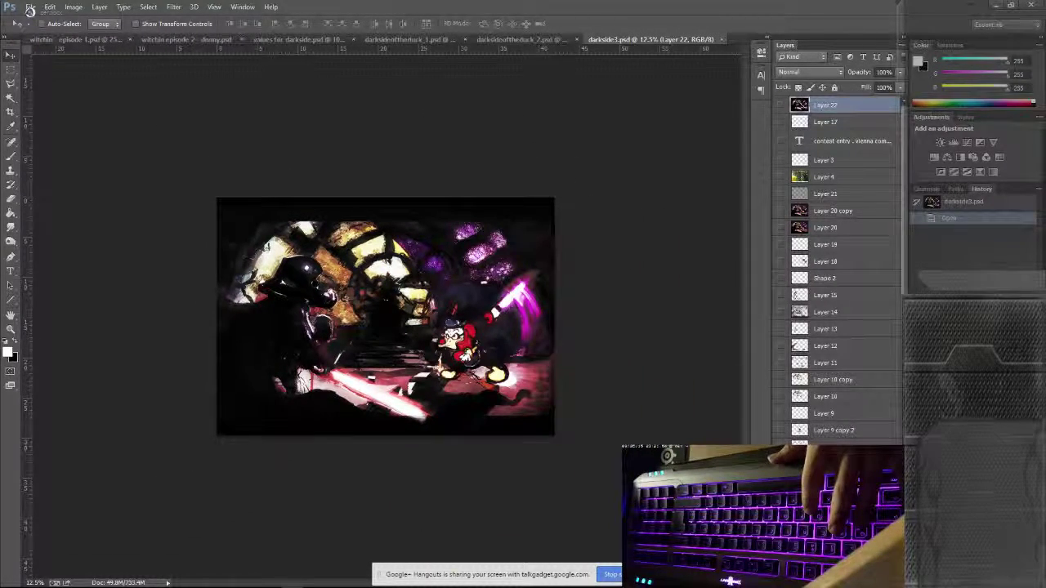
key("ctrl+comma")
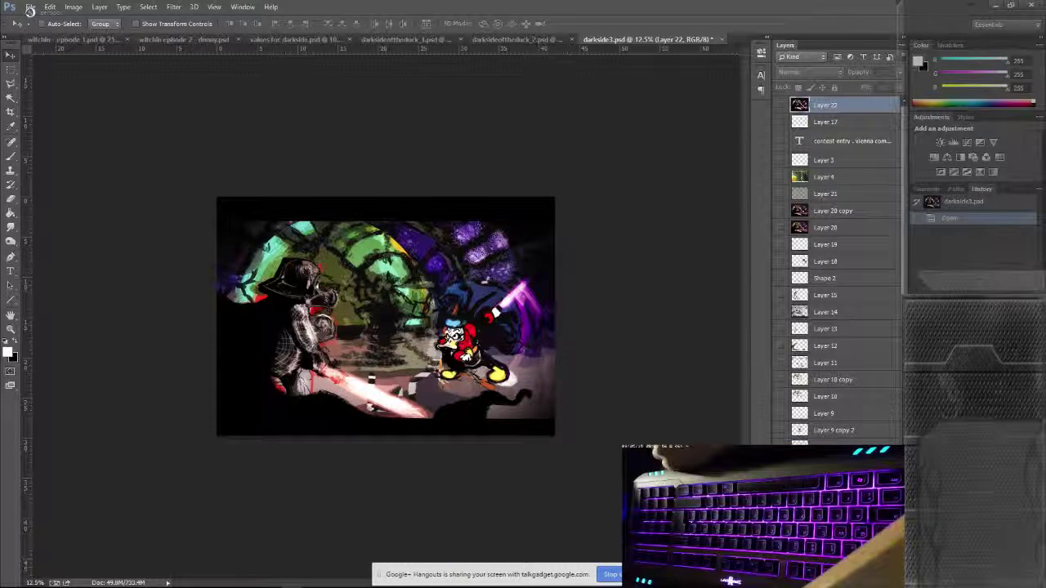
key("ctrl+comma")
key("ctrl+comma")
key("ctrl+comma")
key("ctrl+z")
key("ctrl+z")
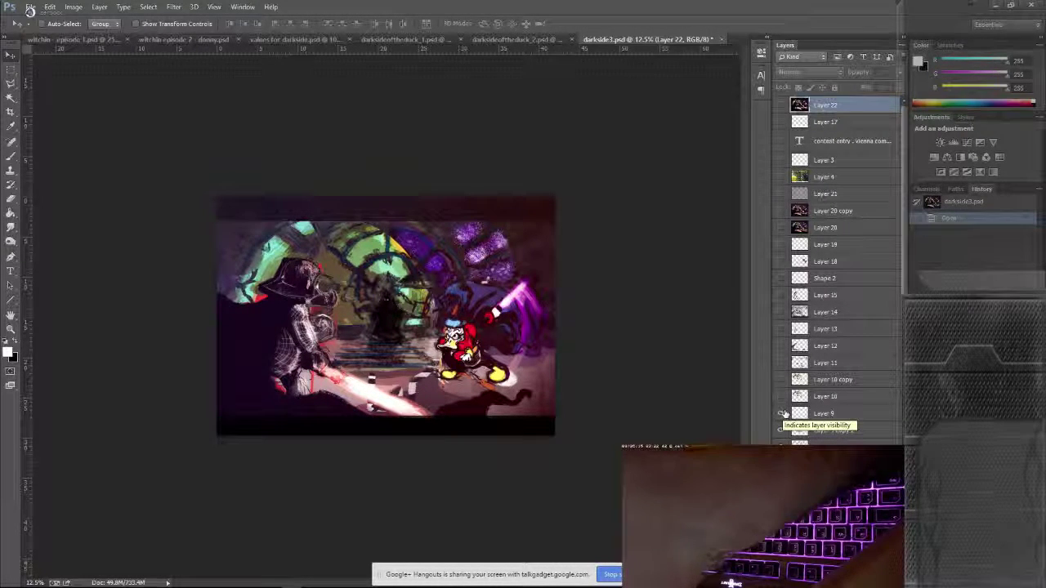
Step: Show Layers 9, 10, 10 copy, 11 and 12 in darkside3.psd
left_click(782, 413)
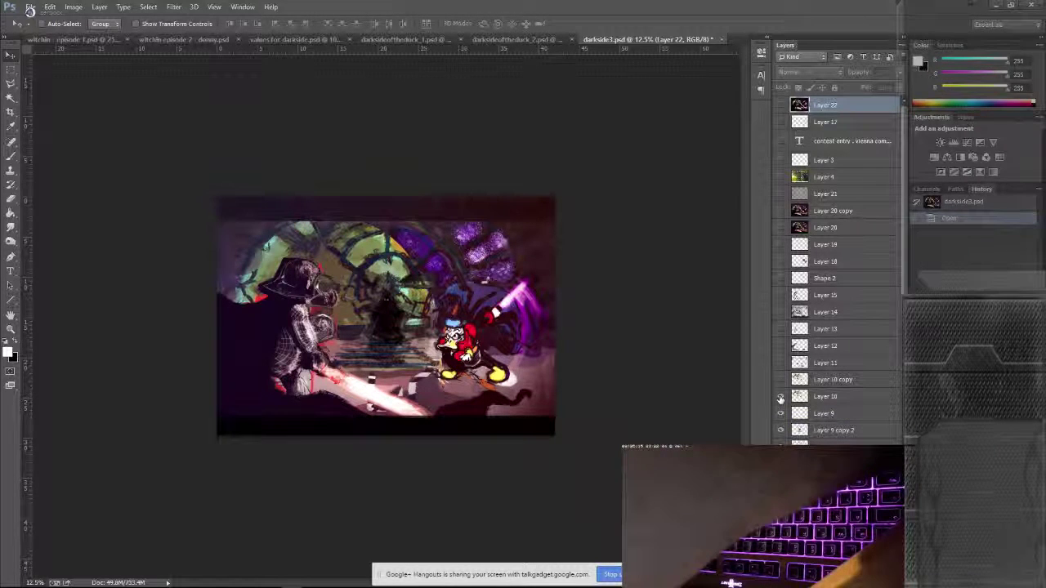
left_click(780, 397)
left_click(780, 379)
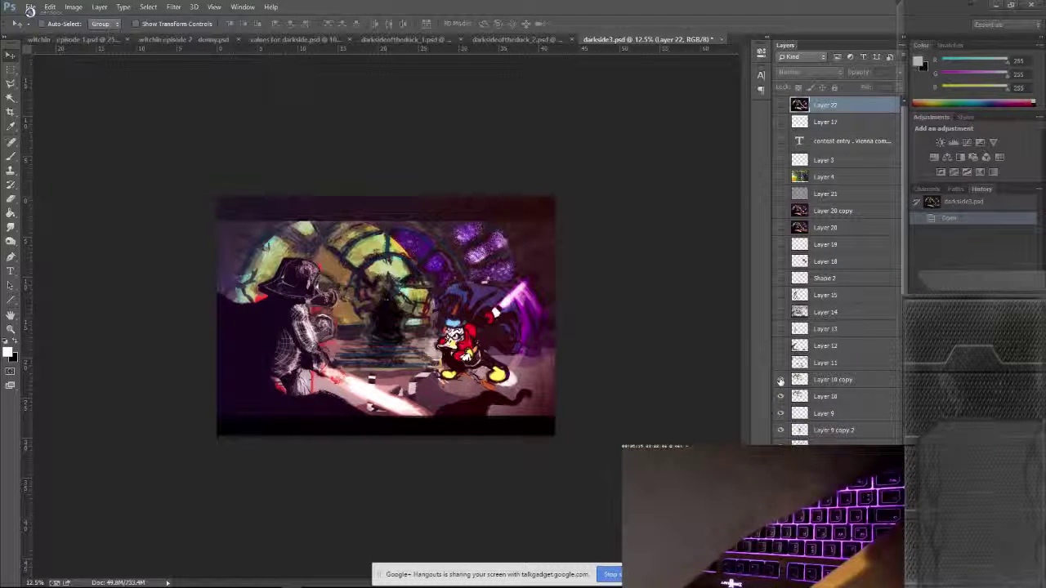
left_click(782, 362)
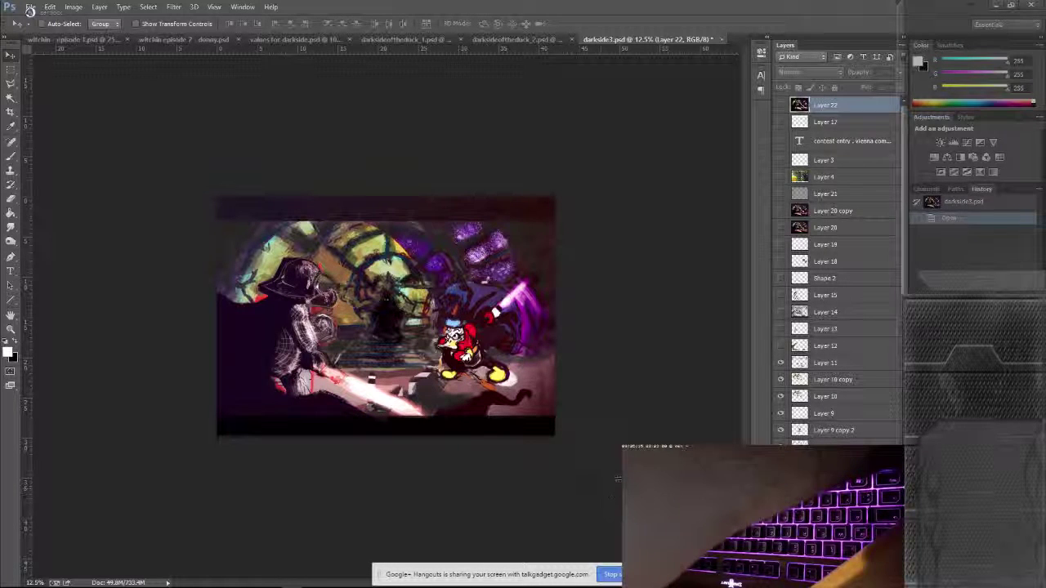
left_click(780, 346)
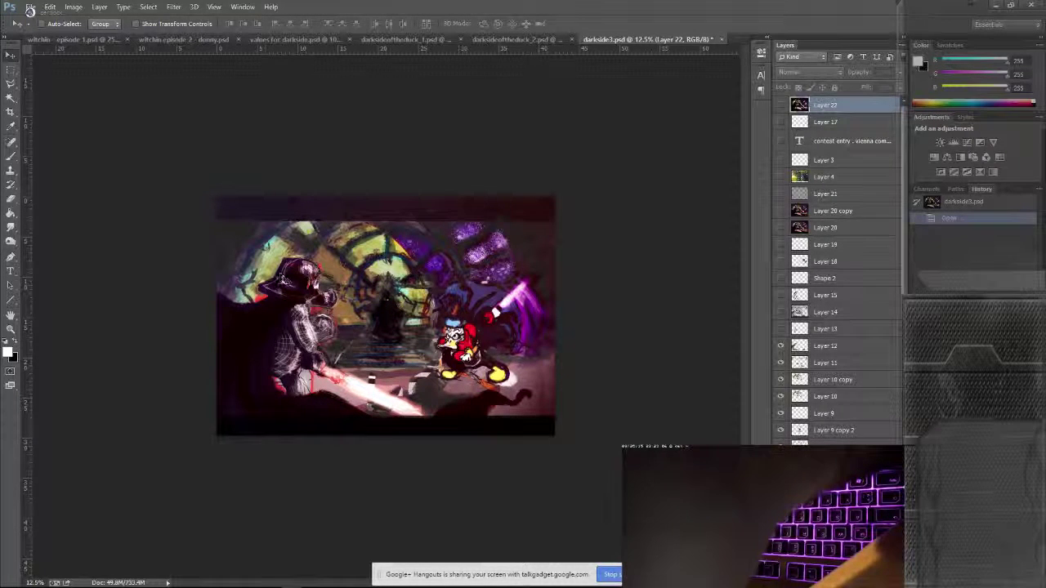
Step: Show Layers 13 and 14, toggling each off and on to compare
left_click(781, 330)
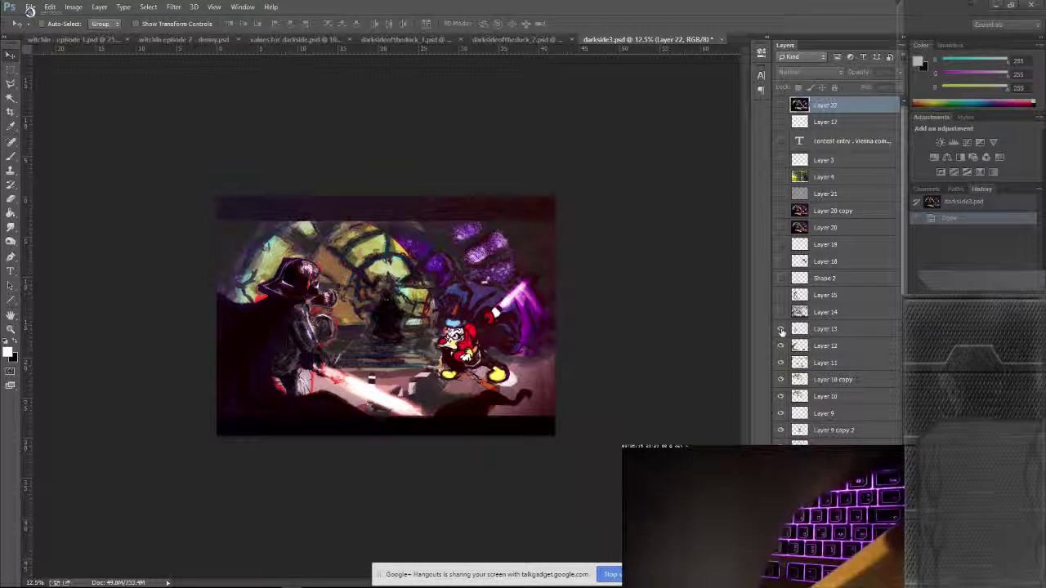
left_click(780, 331)
left_click(780, 330)
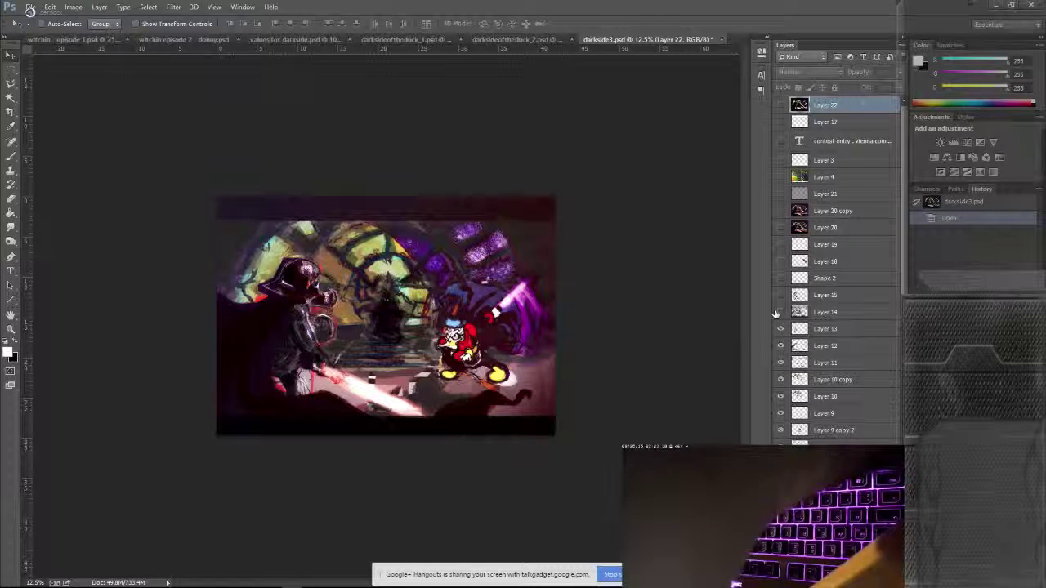
left_click(778, 313)
left_click(778, 313)
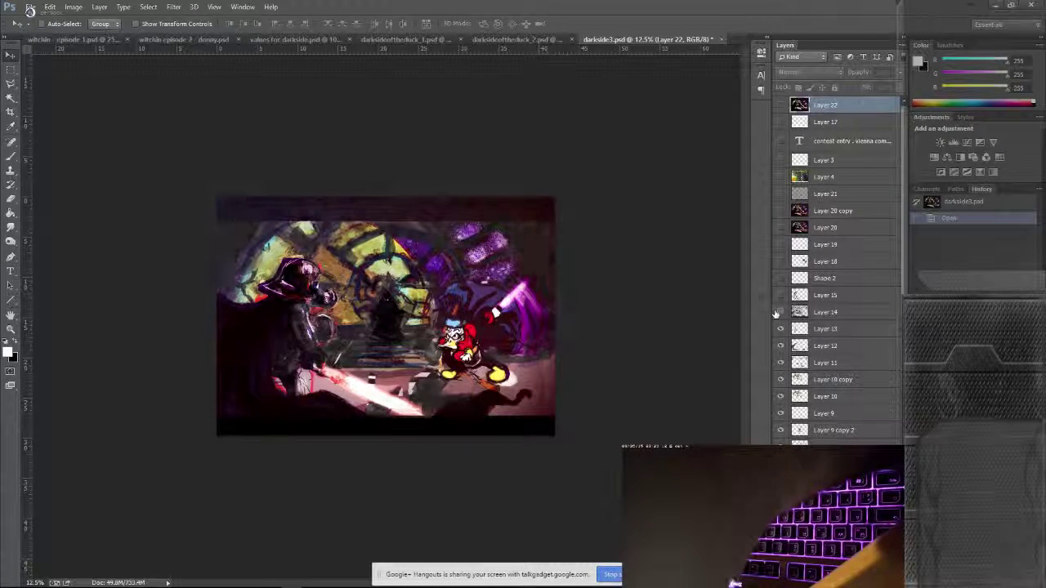
left_click(778, 313)
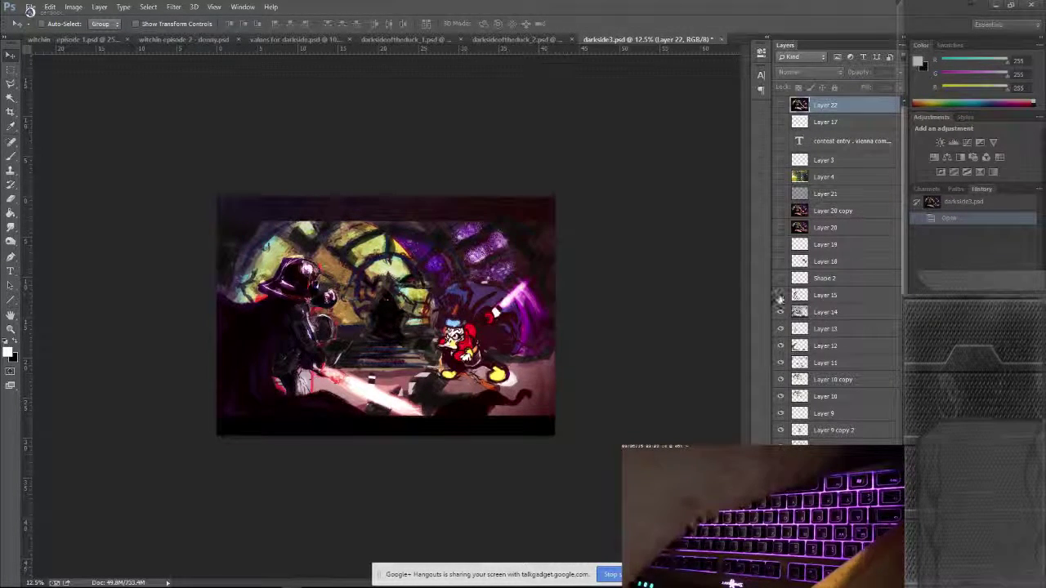
Step: Compare and show Layer 15 and the Shape 2 lightsaber, then show Layers 18 and 19
left_click(779, 295)
left_click(780, 296)
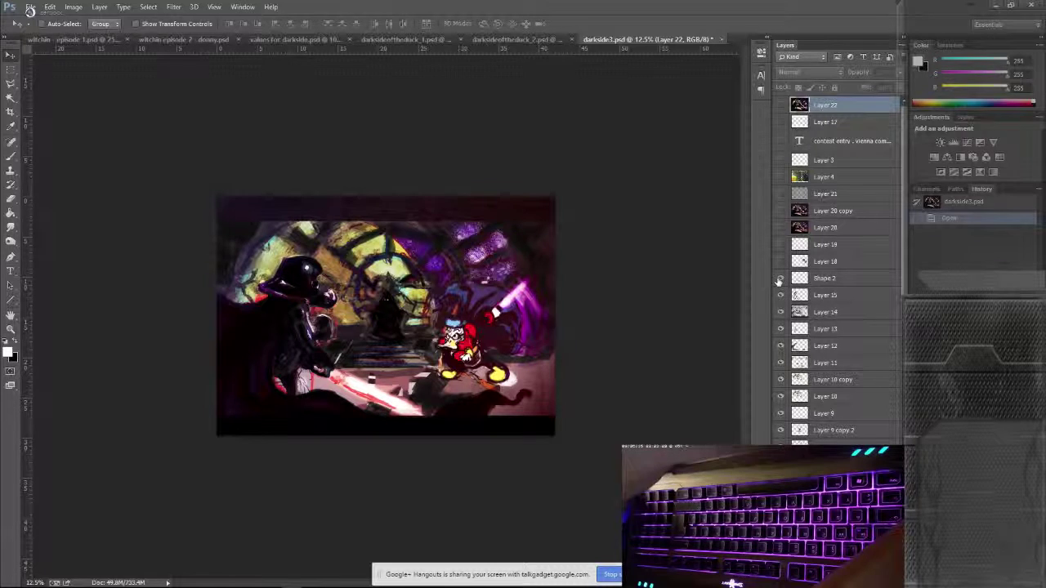
left_click(779, 279)
left_click(778, 279)
left_click(779, 278)
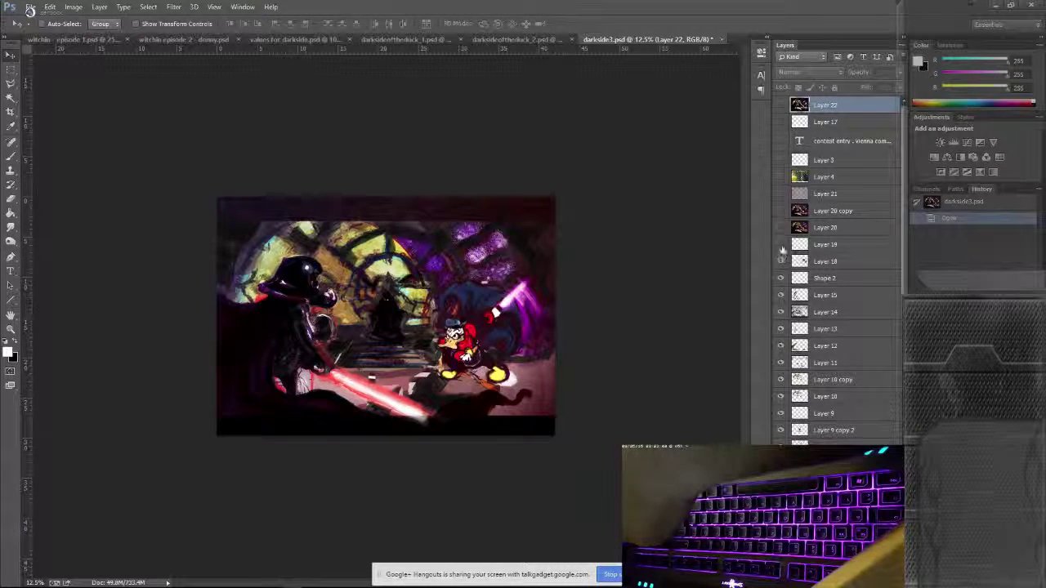
left_click(780, 245)
left_click(780, 245)
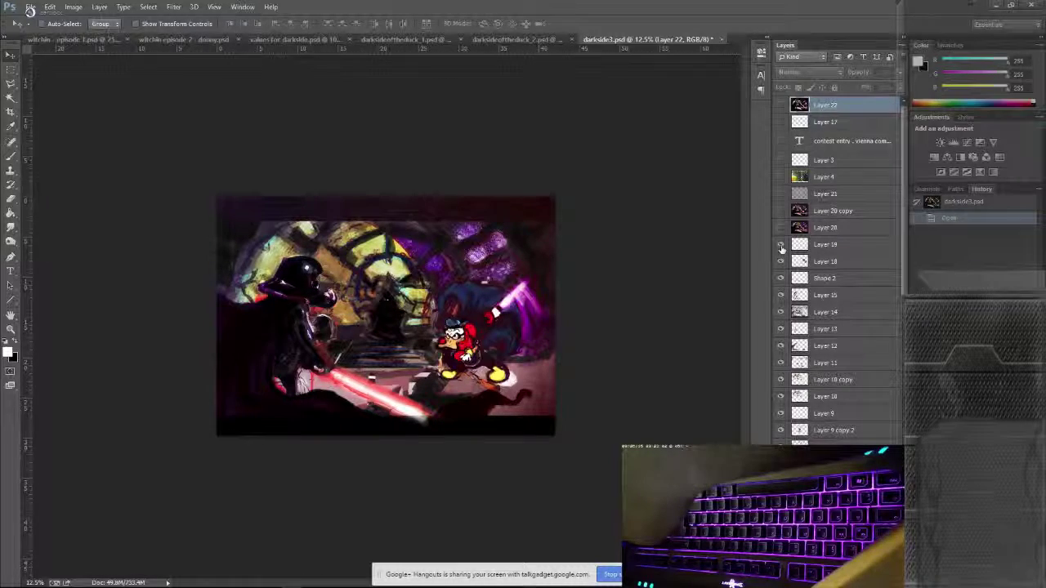
Step: Zoom in close on the duck's face, then return to 100% view
key("z")
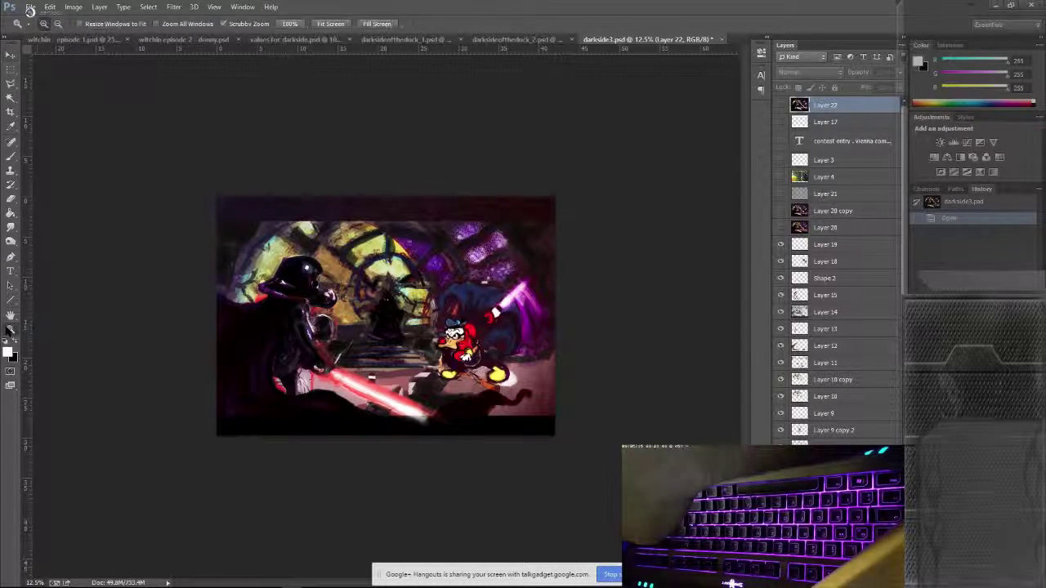
left_click_drag(487, 309, 536, 377)
left_click(532, 373)
key("ctrl+1")
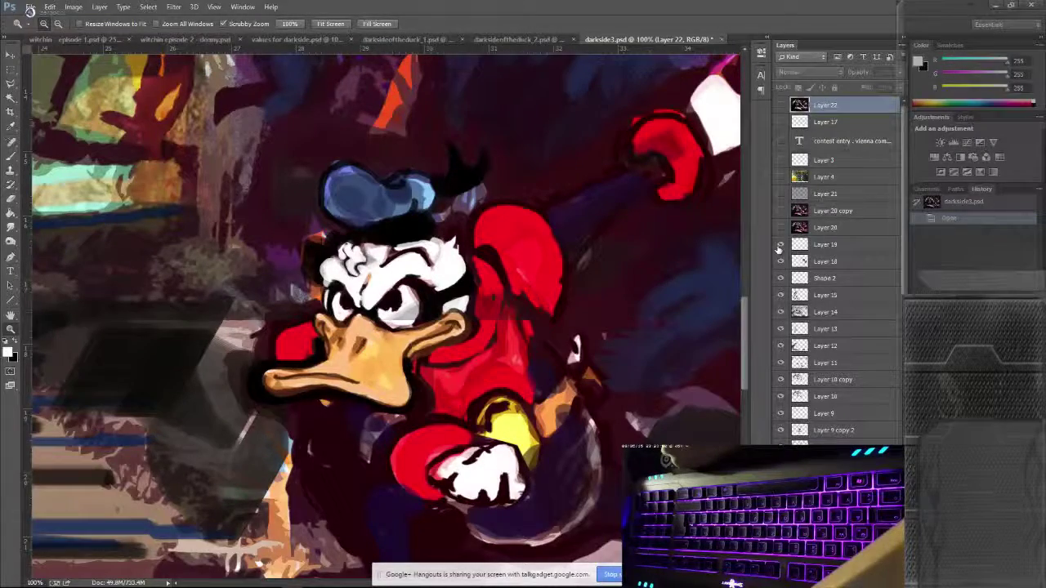
Step: Compare the duck's head with Layer 19 on and off, leave it on, and show Layer 20
left_click(780, 246)
left_click(780, 246)
left_click(780, 245)
left_click(780, 245)
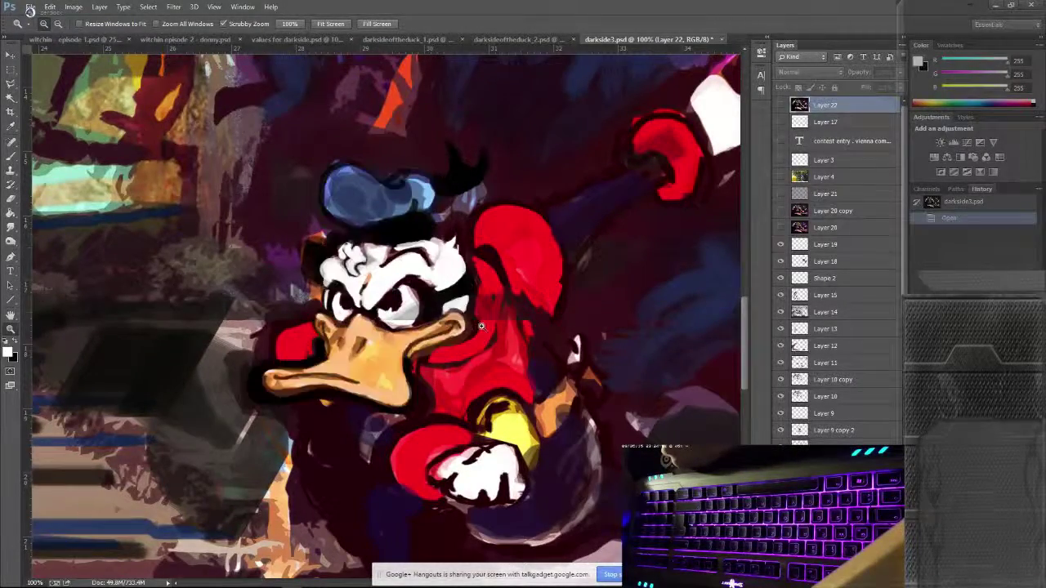
left_click(779, 232)
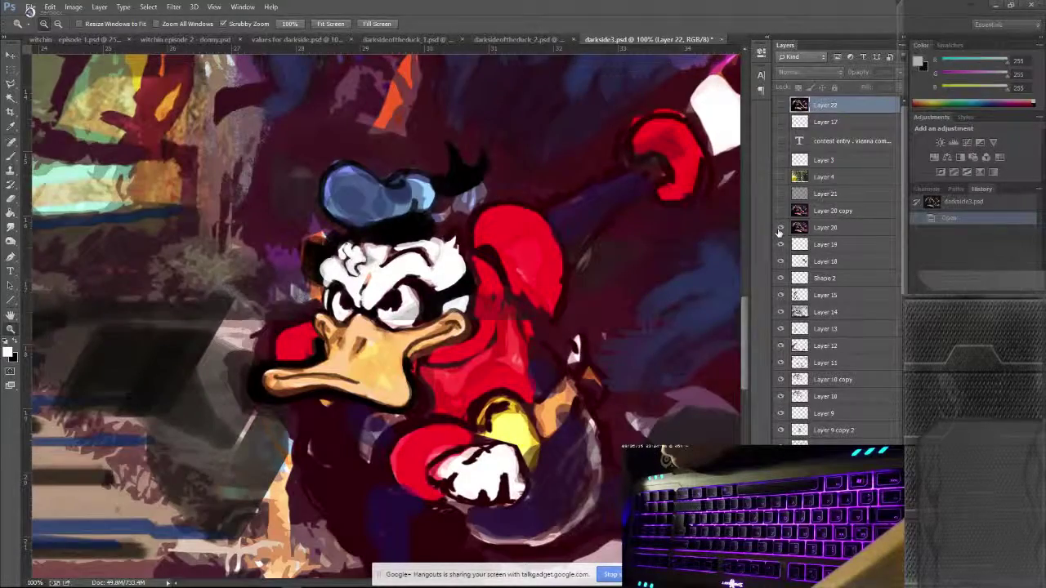
key("ctrl+minus")
key("ctrl+minus")
key("ctrl+minus")
key("ctrl+minus")
key("ctrl+minus")
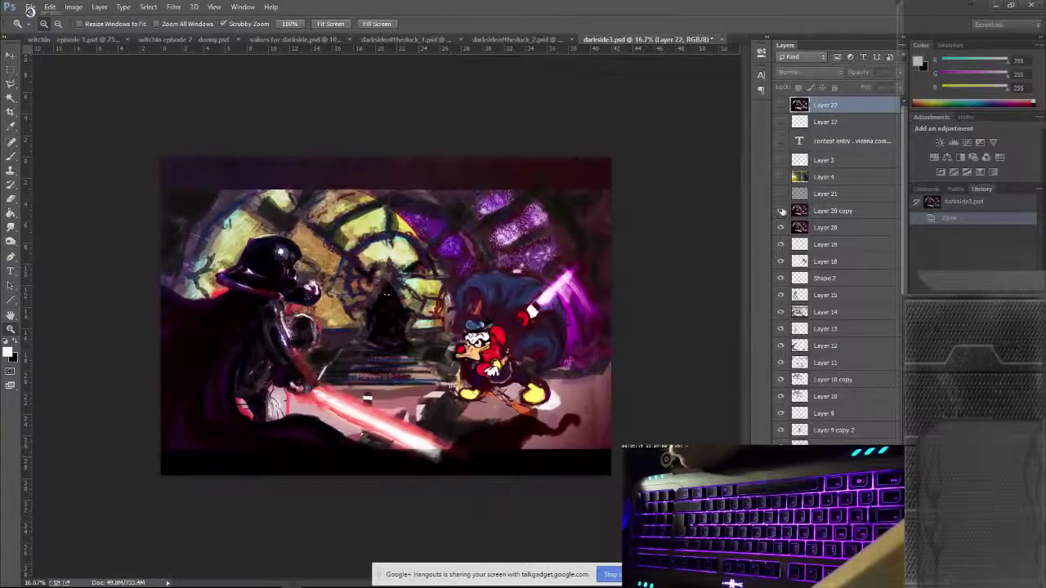
Step: Show Layer 20 copy and briefly compare Layers 21 and 3, leaving both hidden
left_click(781, 211)
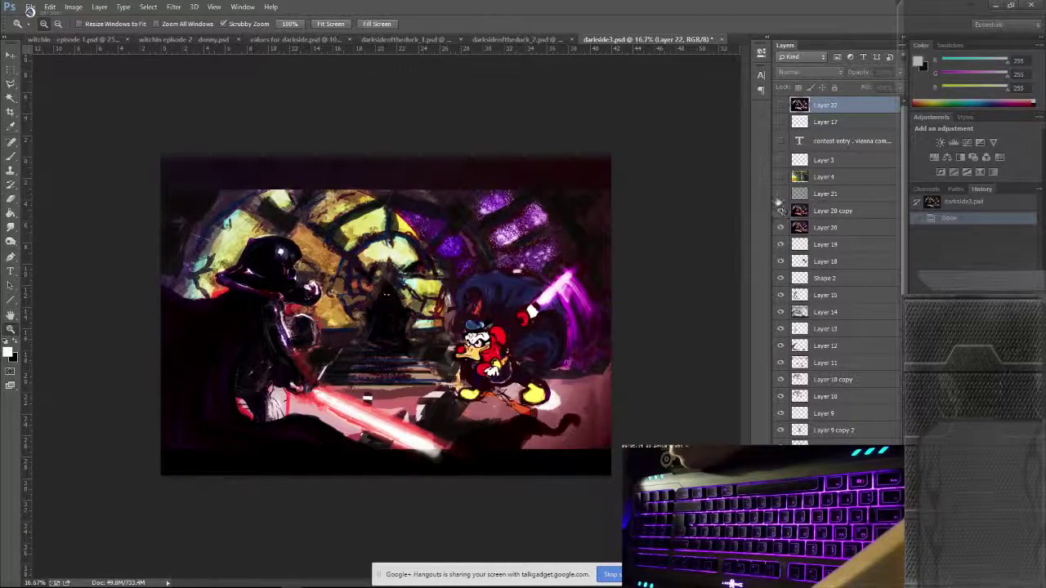
left_click(780, 195)
left_click(780, 196)
left_click(779, 161)
left_click(780, 161)
Step: Compare Layers 17 and 22, leave both hidden, and switch to values for darkside.psd
left_click(780, 122)
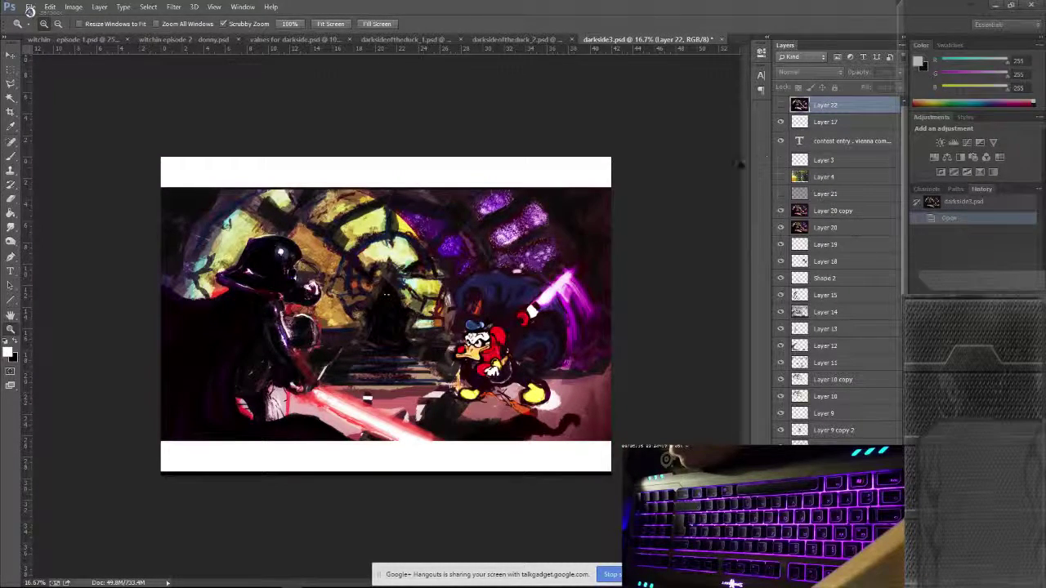
left_click(779, 123)
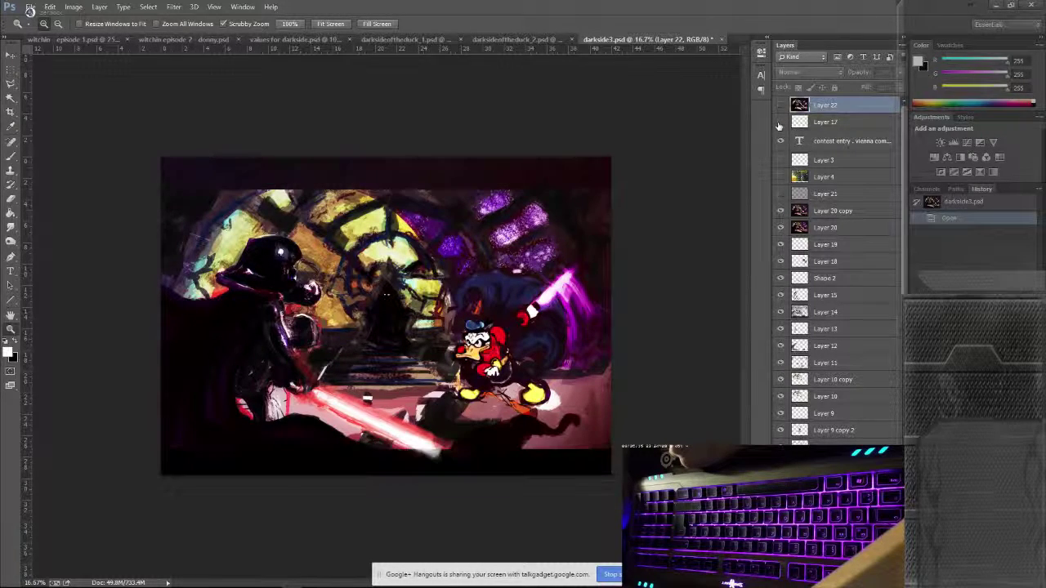
left_click(779, 123)
left_click(779, 123)
left_click(780, 106)
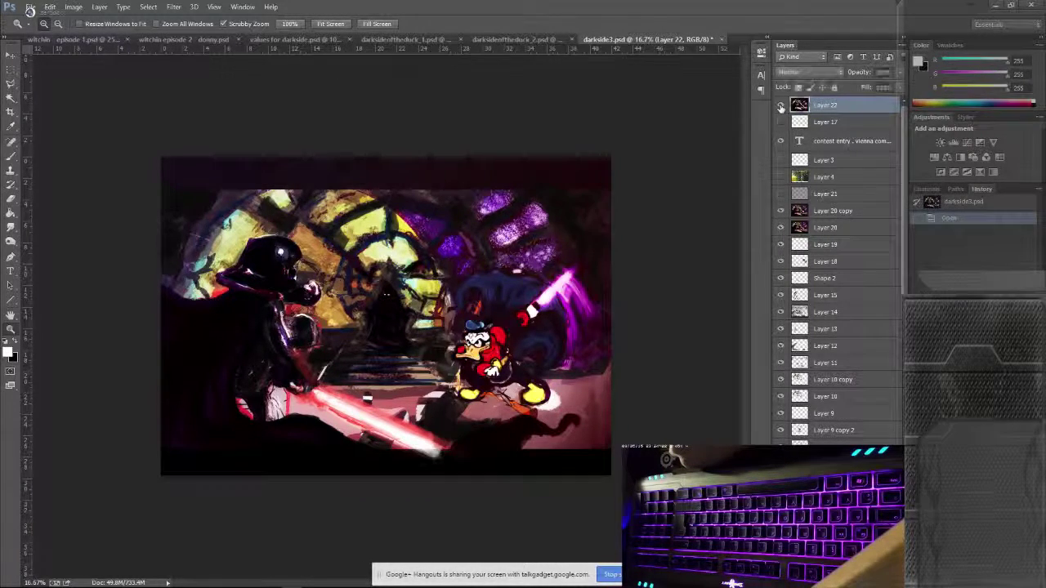
left_click(780, 106)
left_click(781, 106)
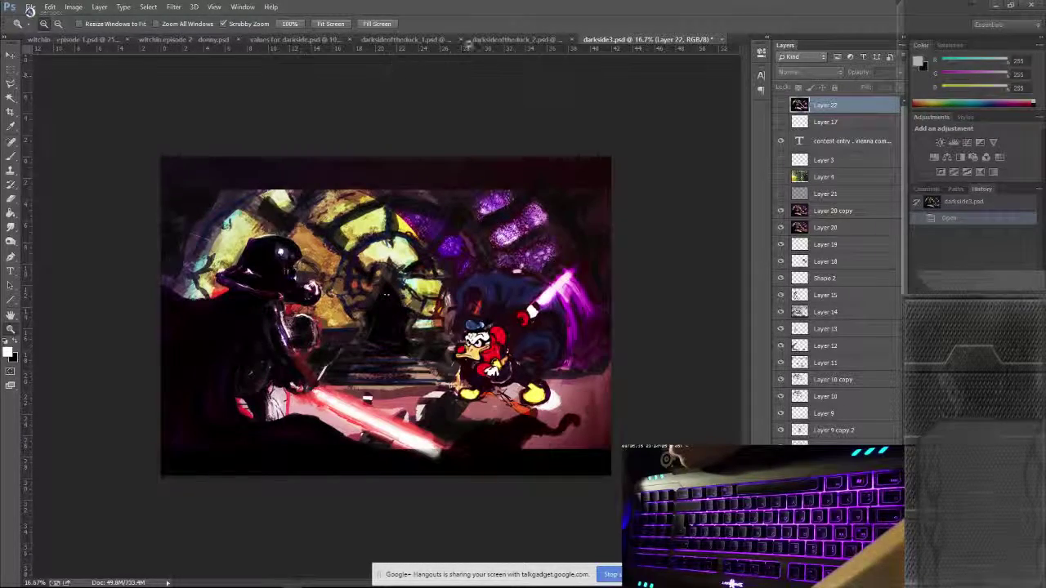
left_click(314, 40)
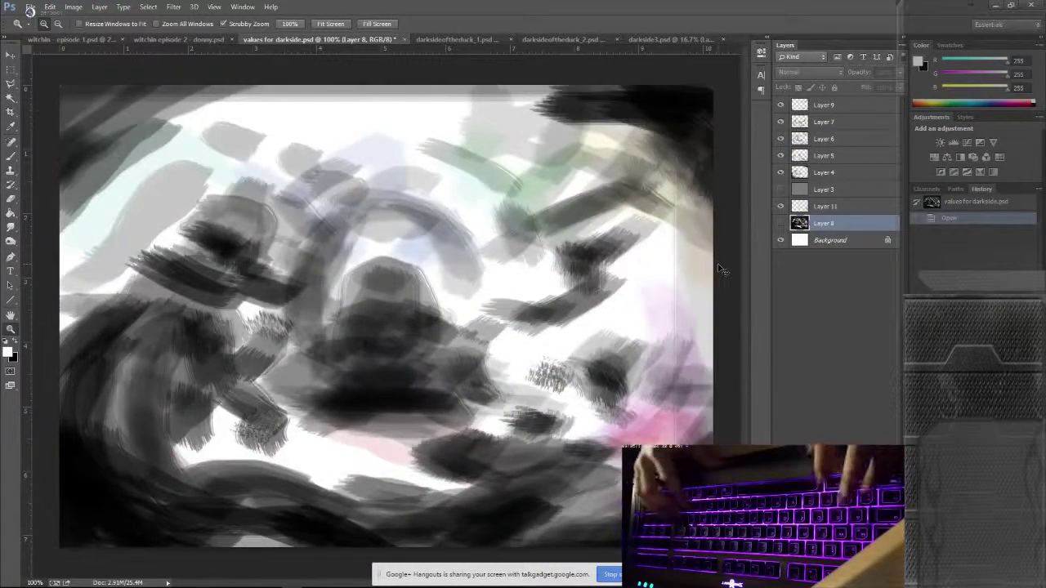
Step: Zoom out, preview Layer 8, hide Layer 11's pale wash, and show Layer 4's sketch
key("ctrl+minus")
key("ctrl+minus")
key("ctrl+minus")
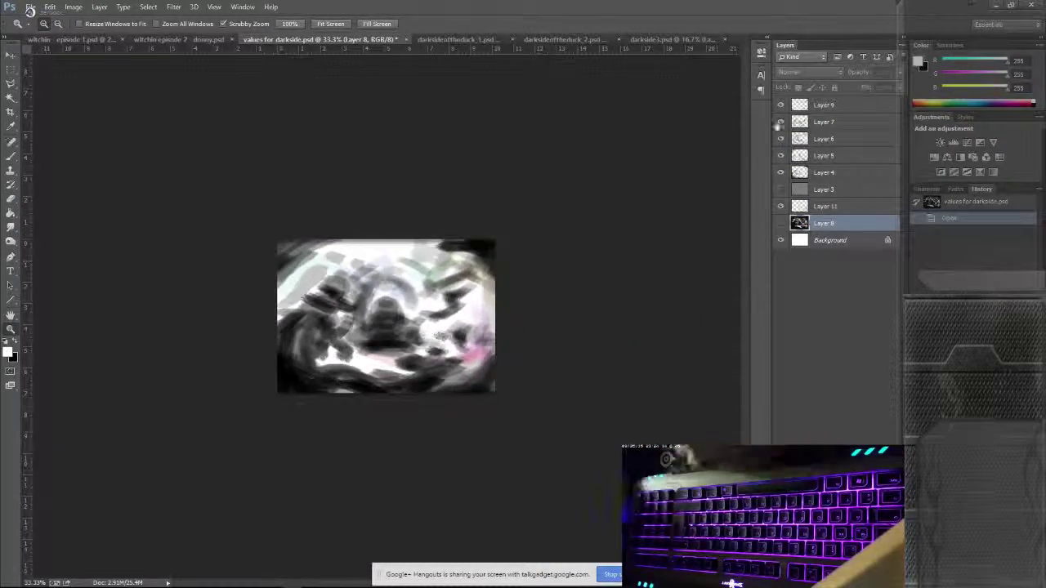
left_click(782, 223)
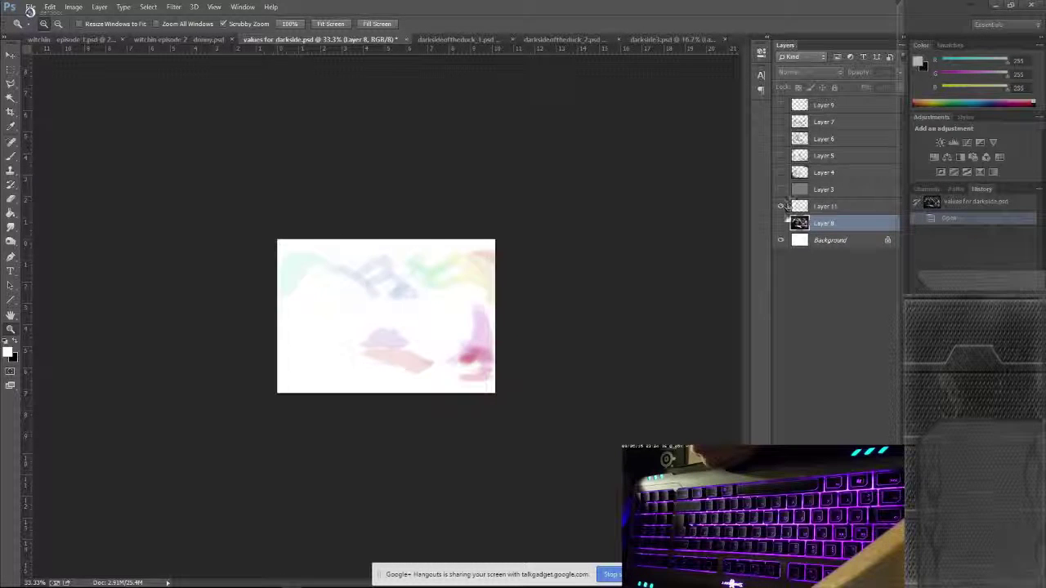
left_click(781, 223)
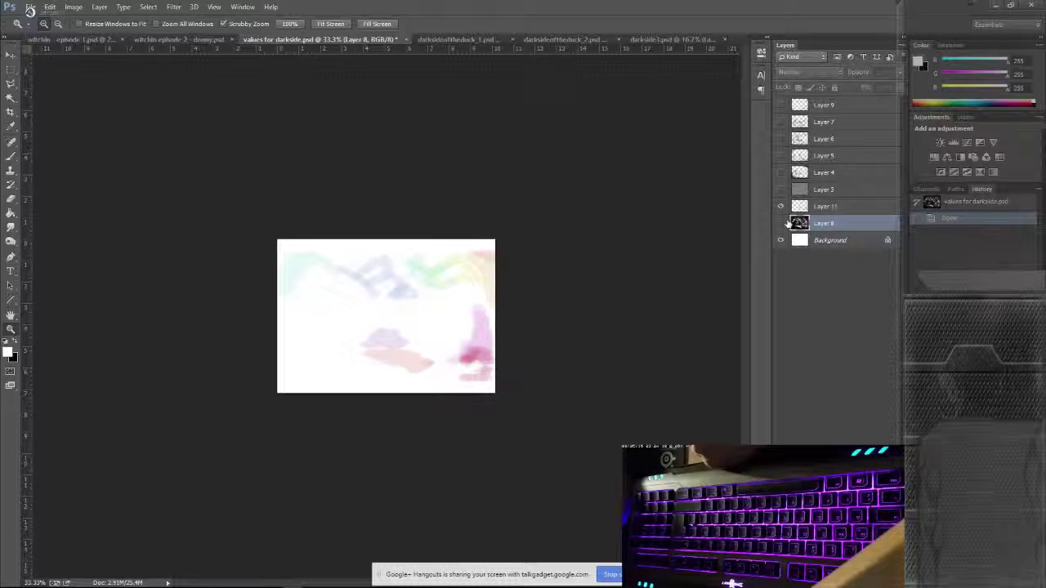
left_click(780, 207)
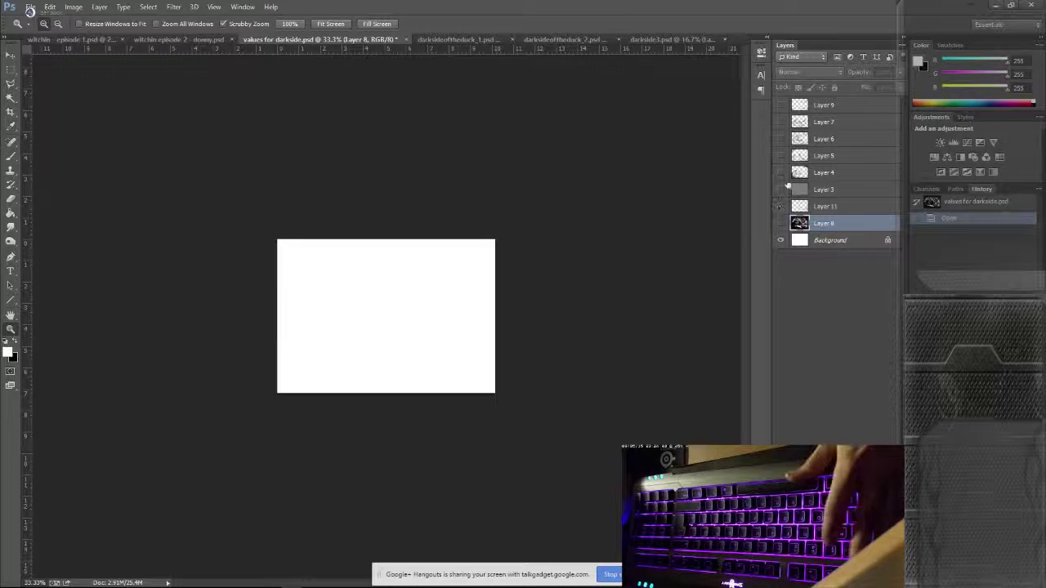
left_click(780, 173)
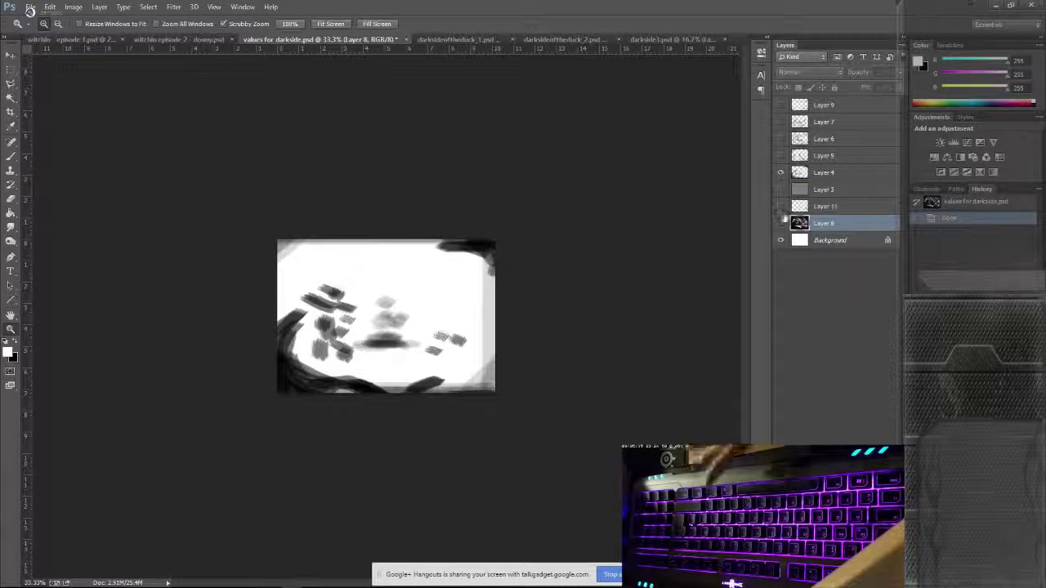
left_click(781, 224)
left_click(780, 224)
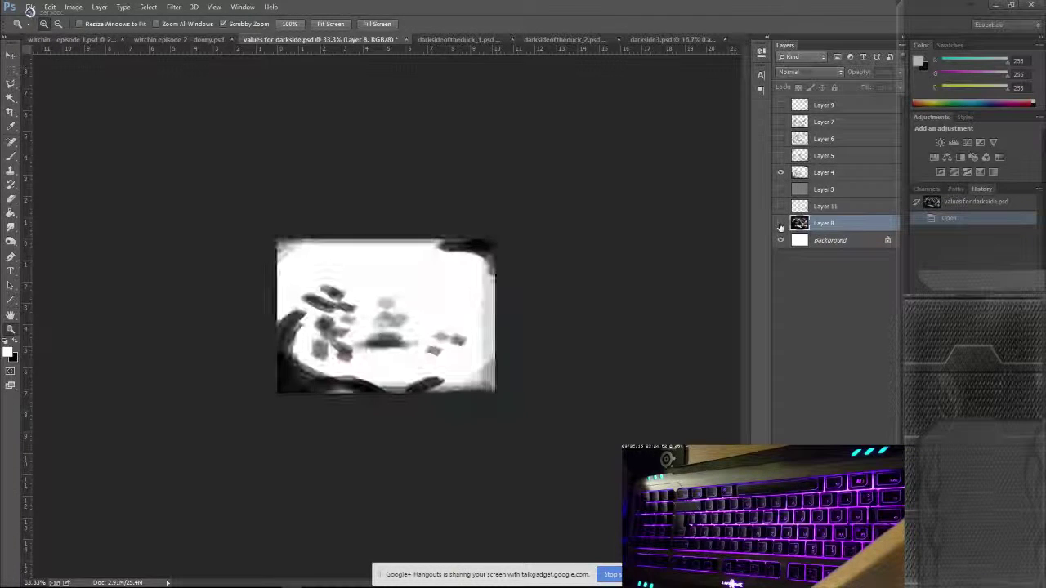
Step: Show Layers 4, 5 and 6, then darken the lower-left and lighten around the head
left_click(781, 164)
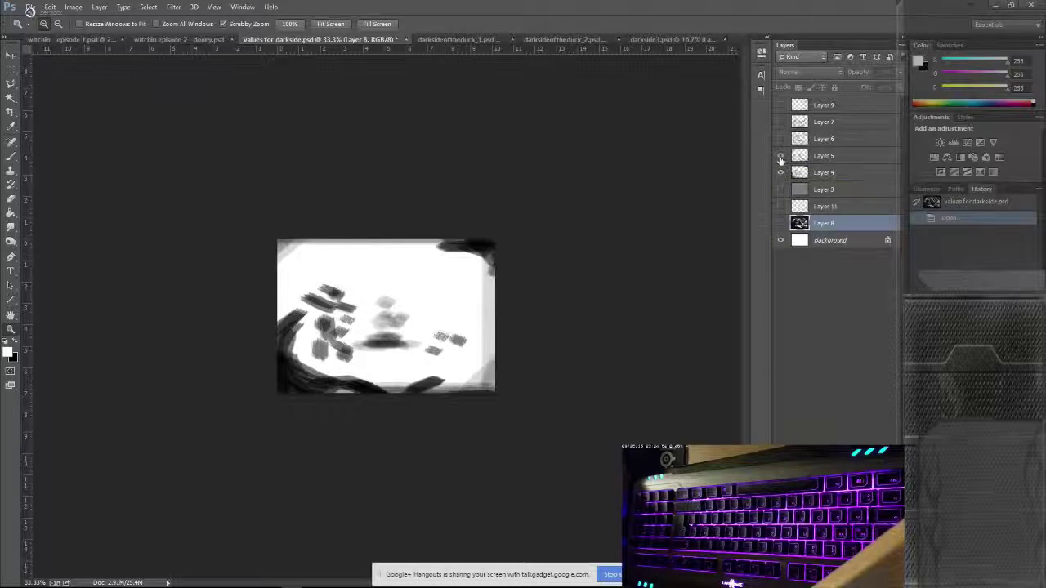
left_click(780, 164)
left_click(780, 164)
left_click(781, 155)
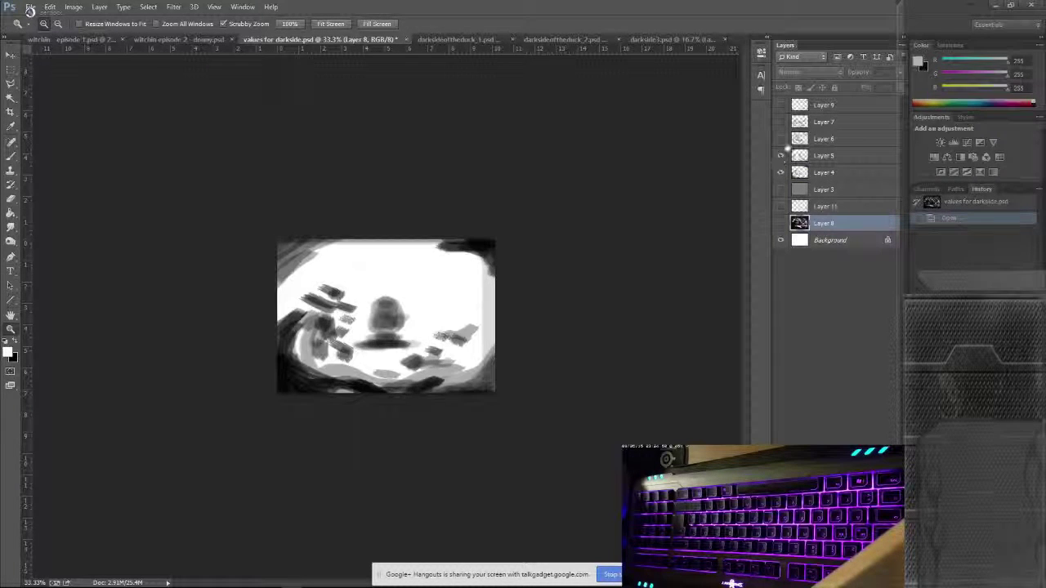
left_click(778, 139)
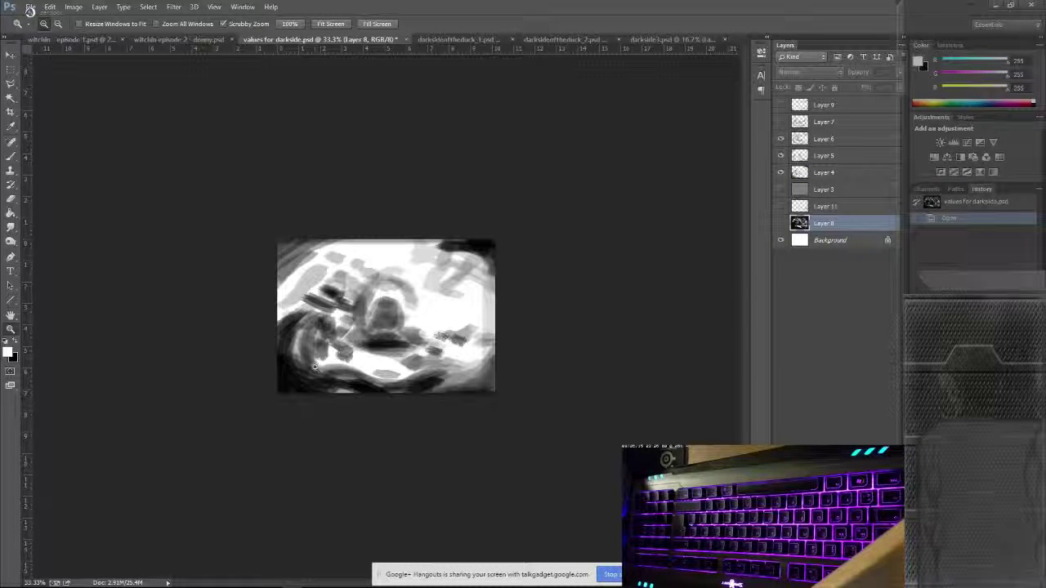
mouse_move(314, 366)
left_mouse_down()
mouse_move(335, 294)
mouse_move(310, 371)
mouse_move(409, 379)
mouse_move(327, 383)
mouse_move(290, 325)
left_mouse_up()
mouse_move(381, 319)
left_mouse_down()
mouse_move(369, 340)
mouse_move(386, 317)
mouse_move(375, 338)
mouse_move(391, 338)
mouse_move(384, 322)
mouse_move(368, 352)
mouse_move(396, 352)
left_mouse_up()
Step: Show Layers 7, 9 and 3, then switch to the darkside4.psd document
left_click(780, 123)
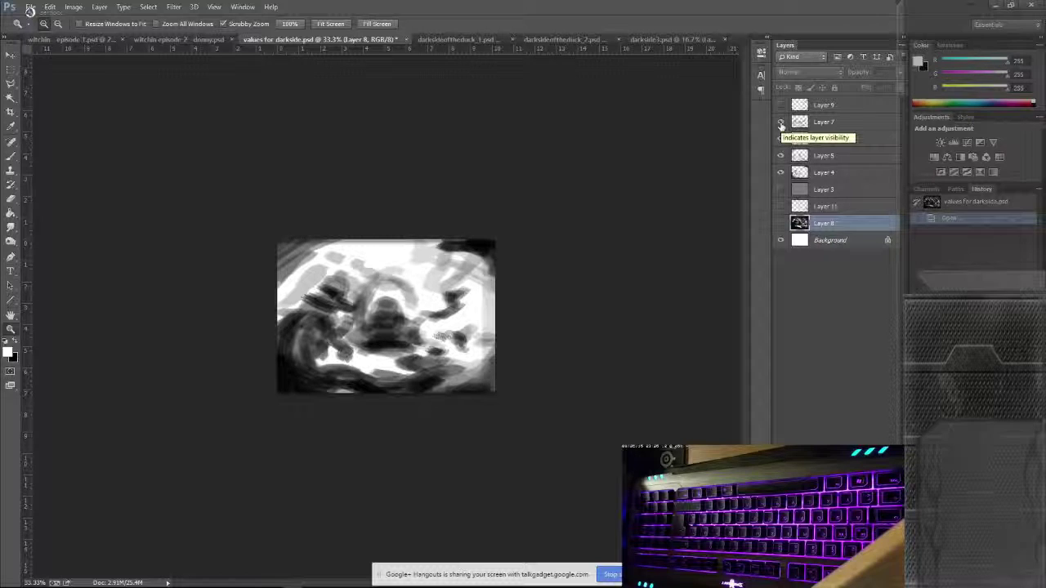
left_click(780, 106)
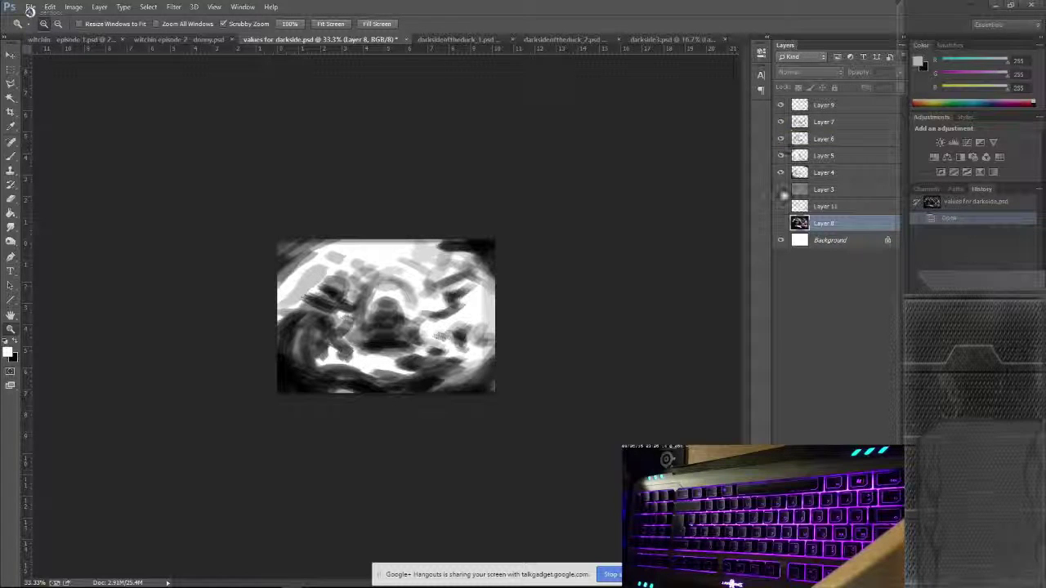
left_click(781, 189)
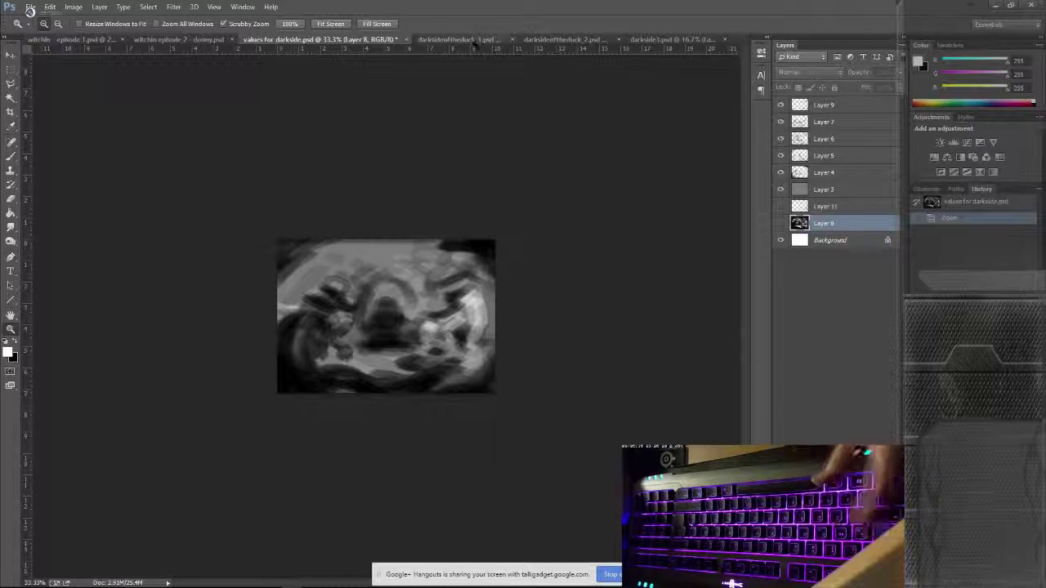
key("ctrl+Tab")
key("ctrl+Tab")
key("ctrl+Tab")
key("alt+Tab")
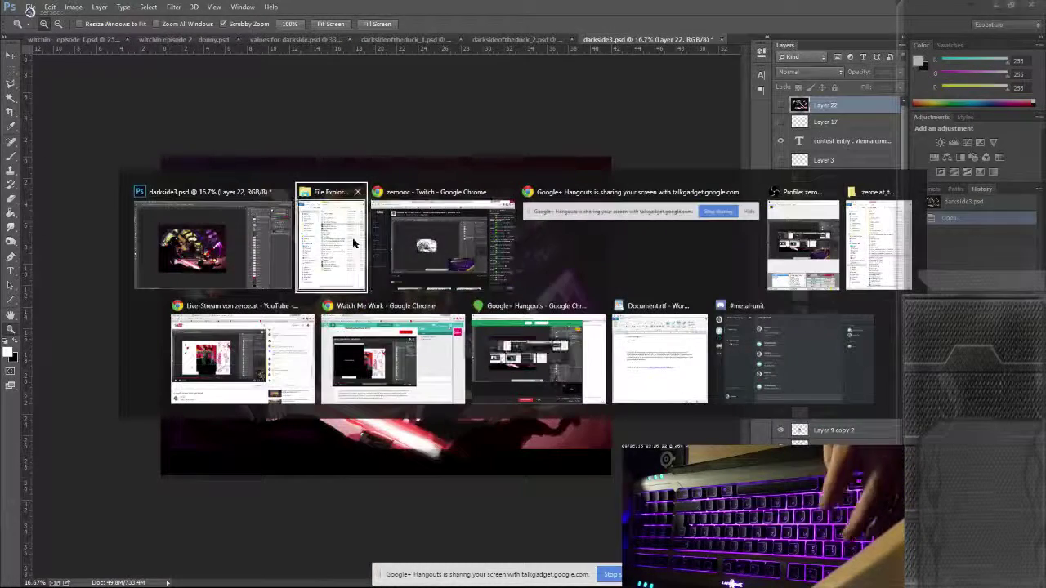
key("Escape")
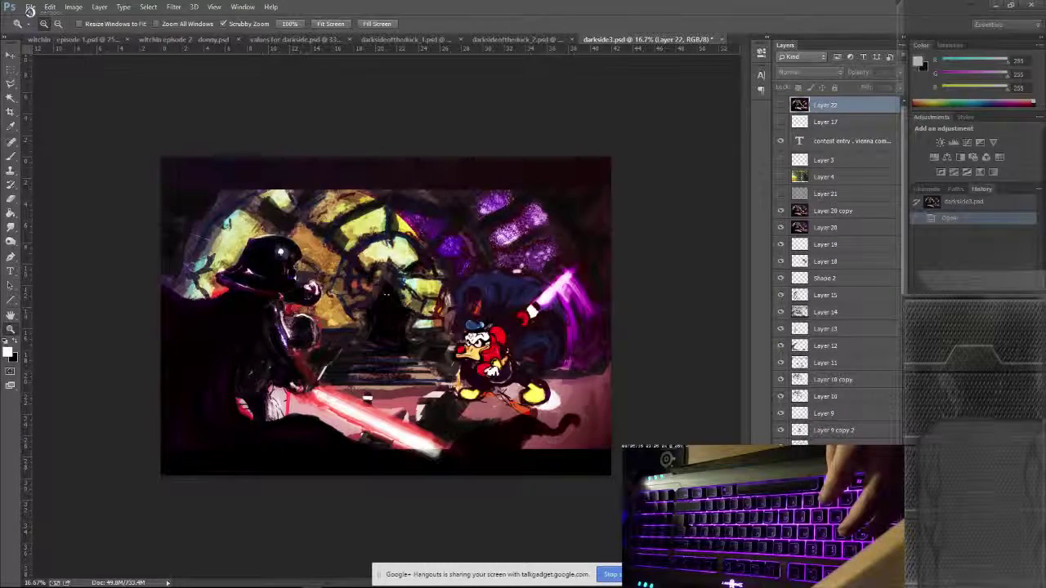
key("alt+Tab")
key("Escape")
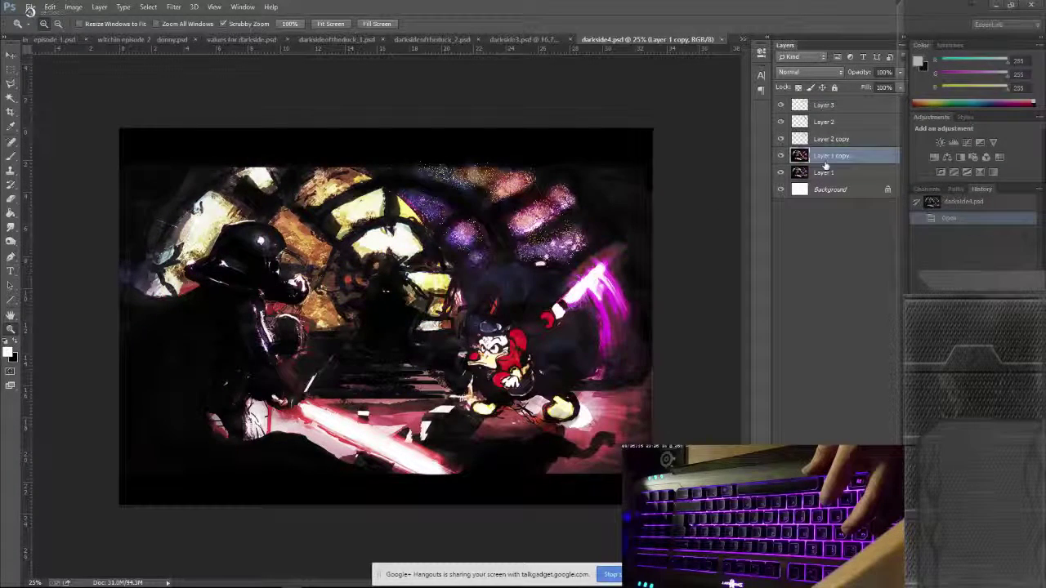
Step: Compare Layer 1 with Layer 1 copy, then turn on Layer 1 copy, Layer 2 copy, Layers 2 and 3
left_click_drag(780, 156, 780, 173)
left_click(781, 172)
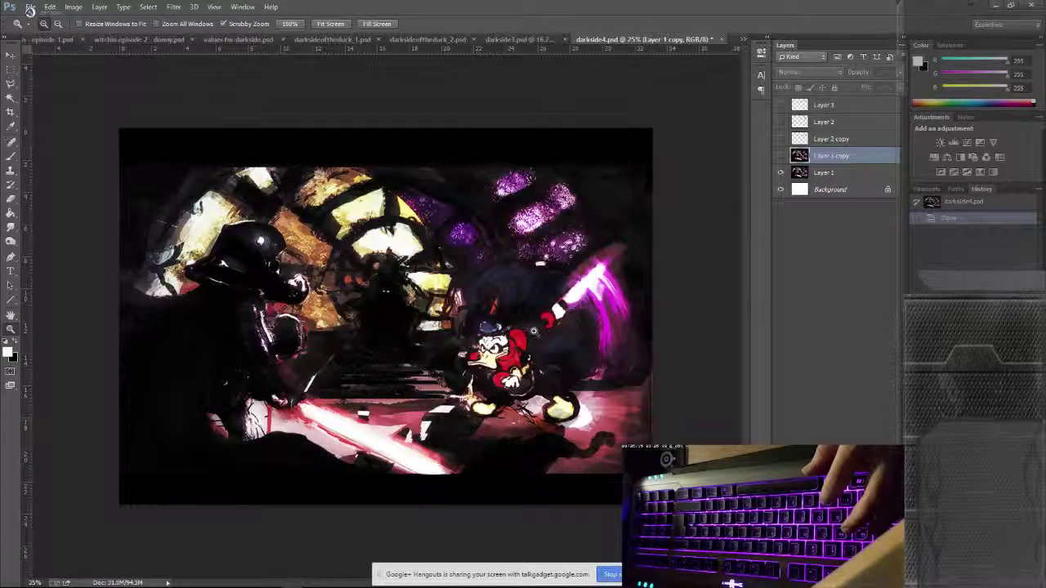
left_click(780, 156)
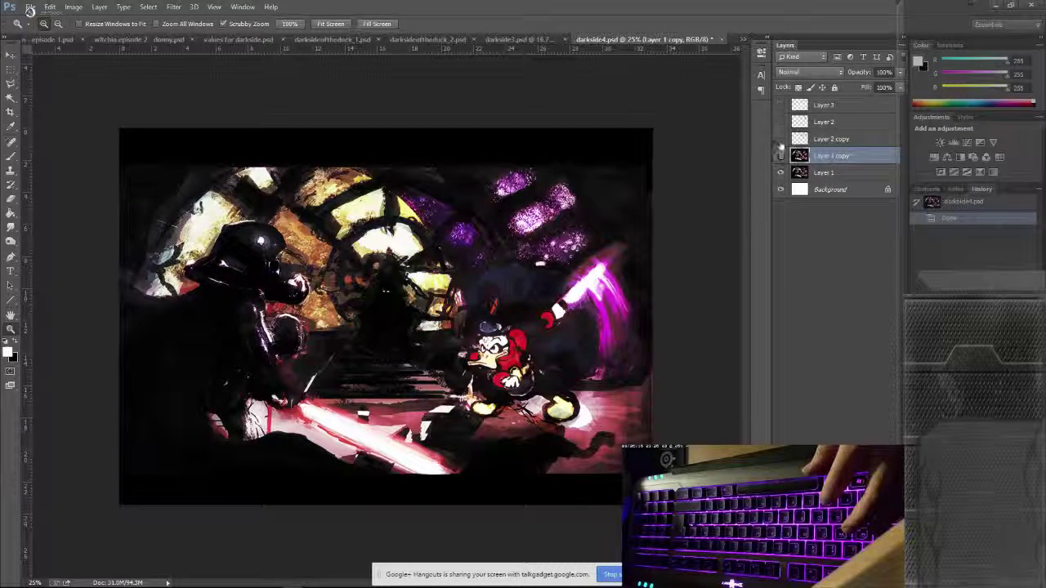
left_click(780, 139)
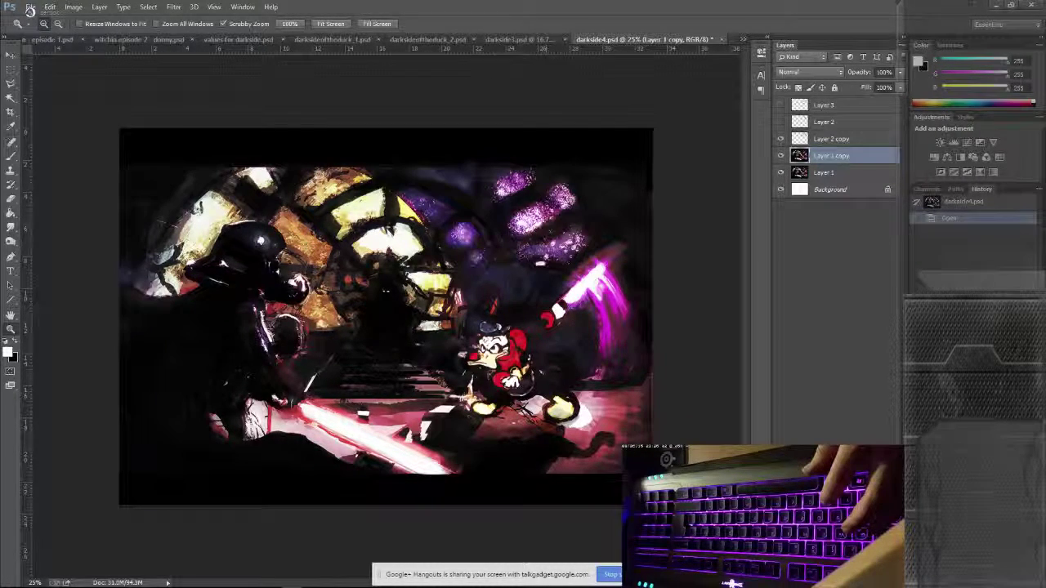
left_click(780, 121)
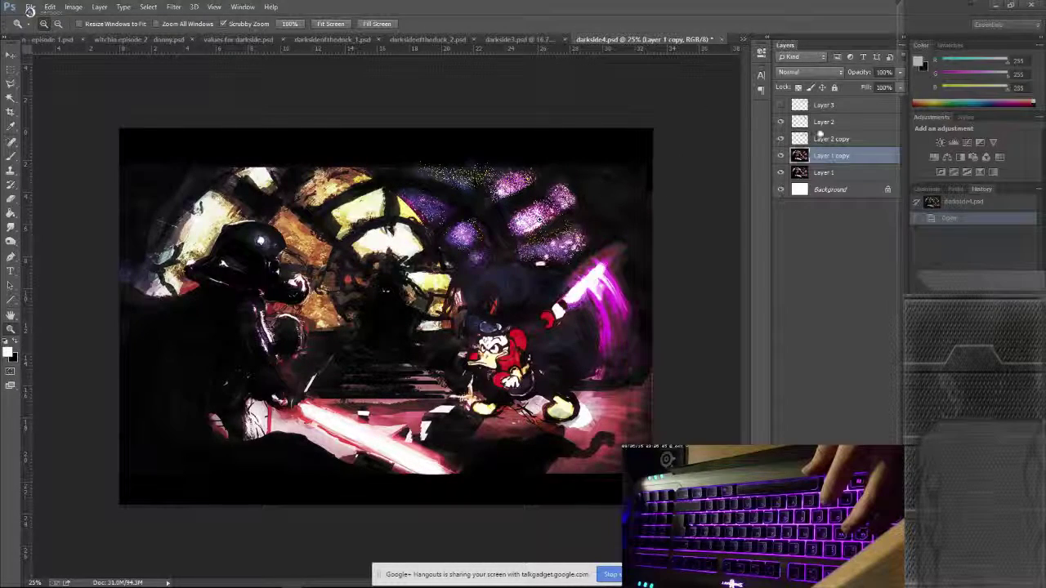
left_click(780, 105)
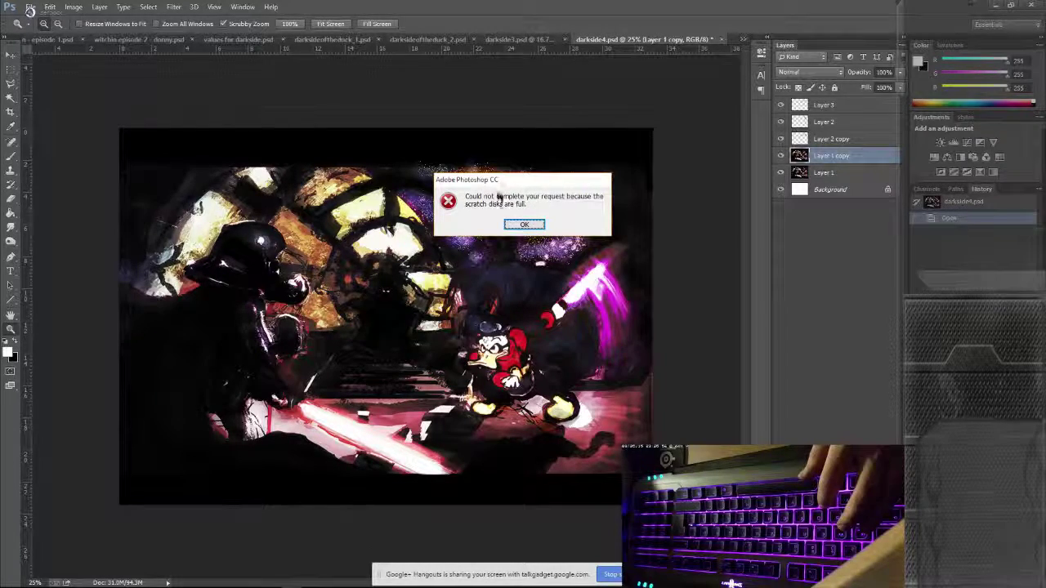
Step: Dismiss the scratch-disk error and close darkside4, the next document and darksideoftheduck_1 without saving
left_click(525, 224)
key("ctrl+w")
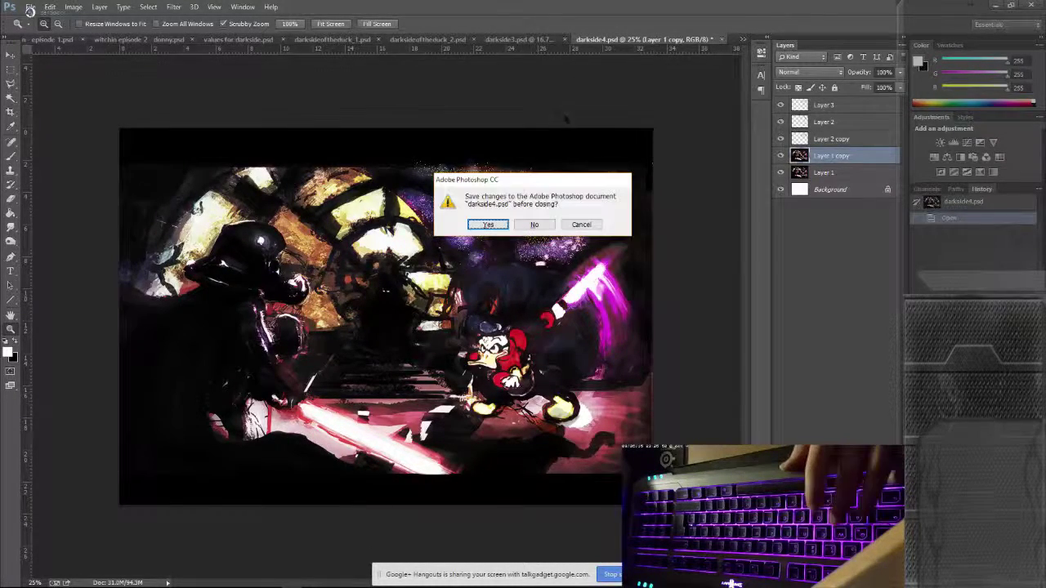
left_click(533, 226)
key("ctrl+w")
left_click(536, 225)
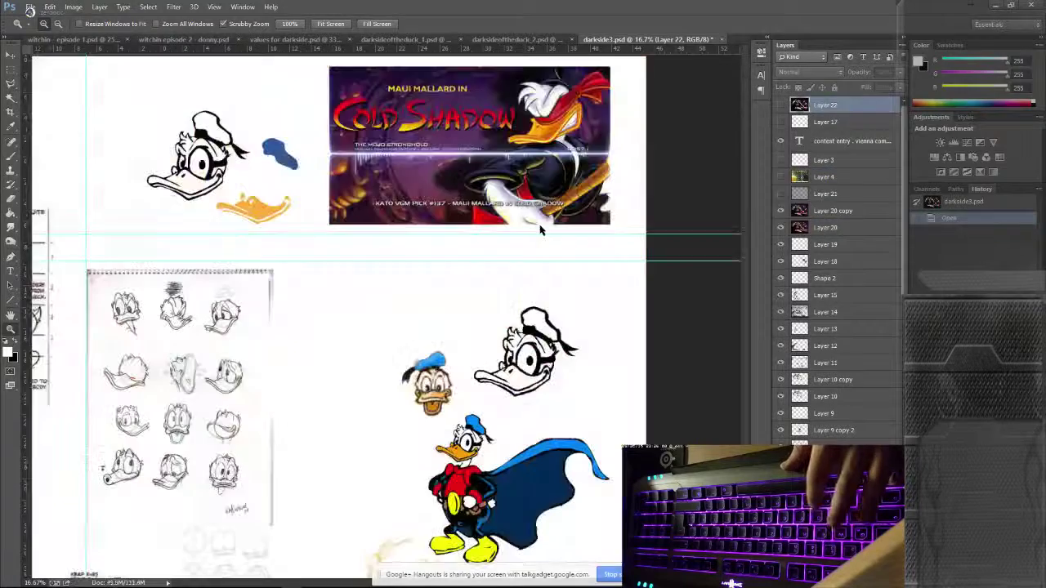
key("ctrl+w")
left_click(546, 225)
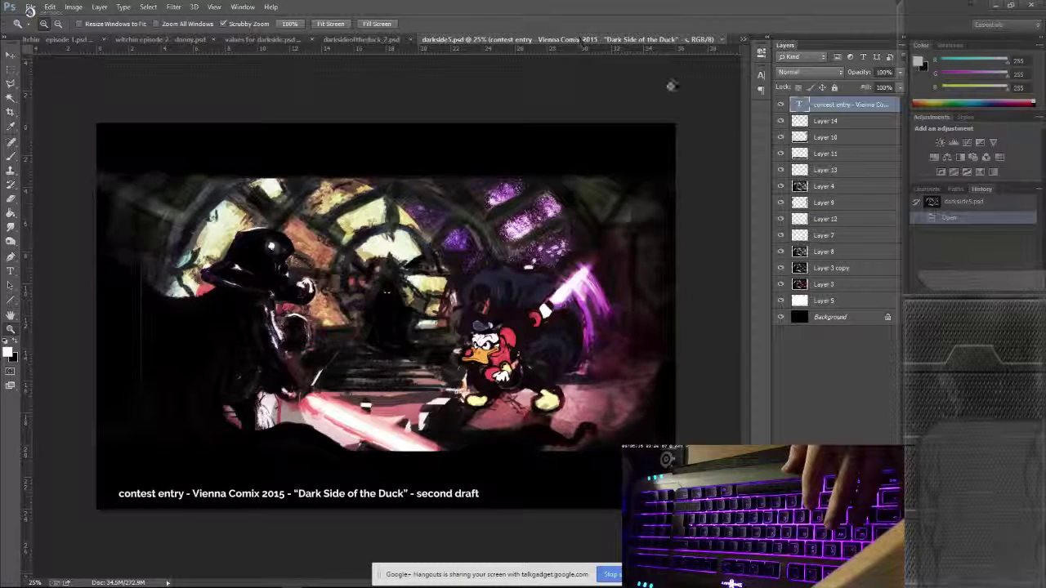
Step: In darkside5.psd hide the caption and Layers 14, 10, 11, 4, 9, 7, keeping Layer 3 copy and Layer 8 on
left_click_drag(780, 105, 780, 251)
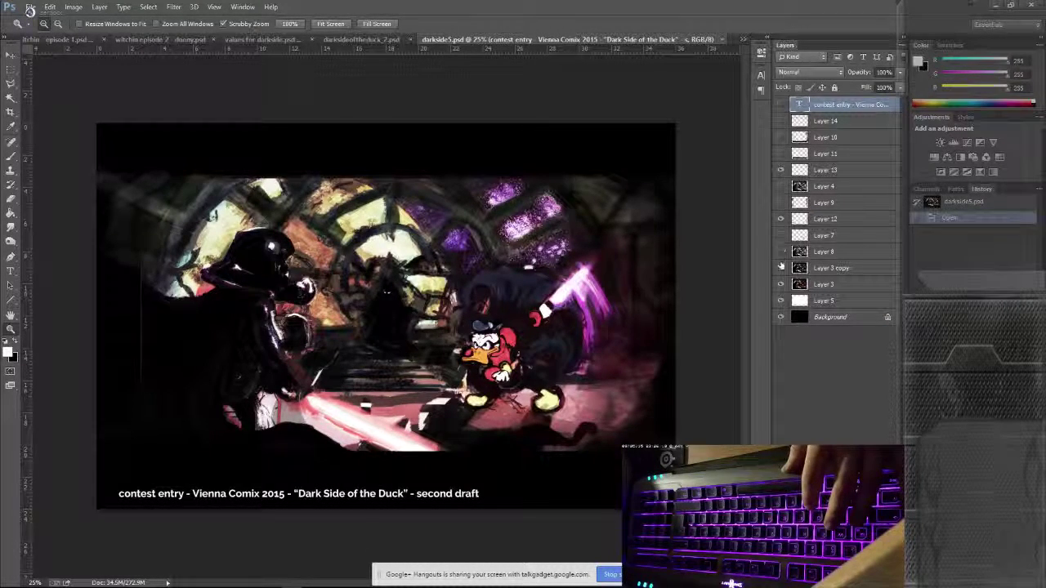
left_click(781, 267)
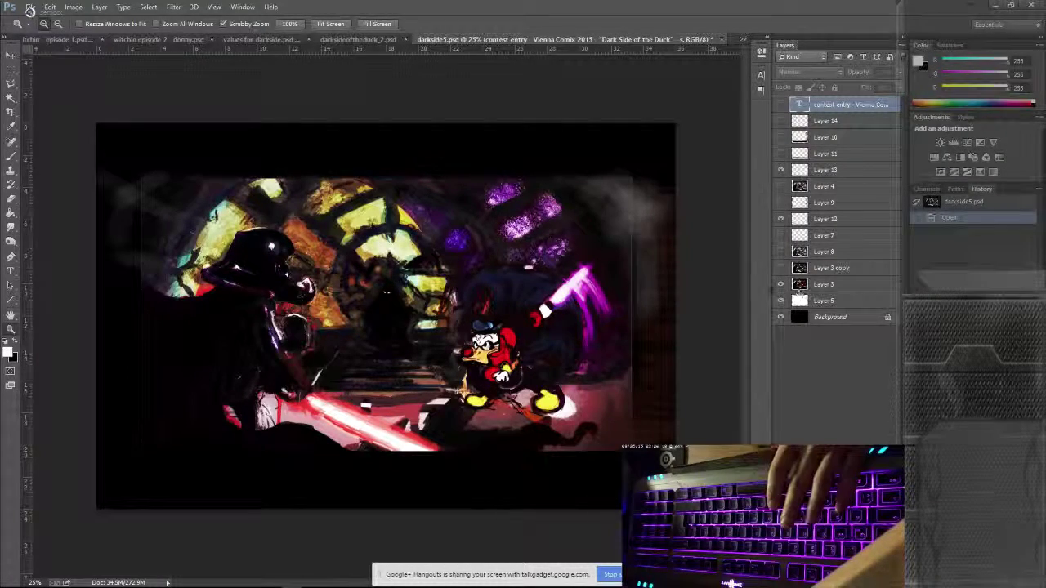
left_click(779, 268)
left_click(779, 269)
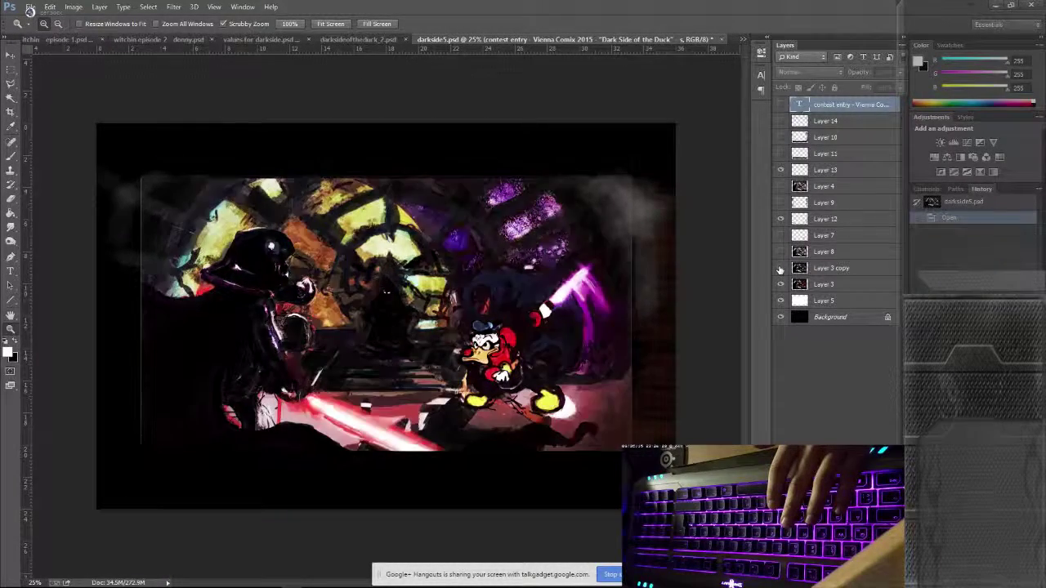
left_click(779, 269)
left_click(779, 252)
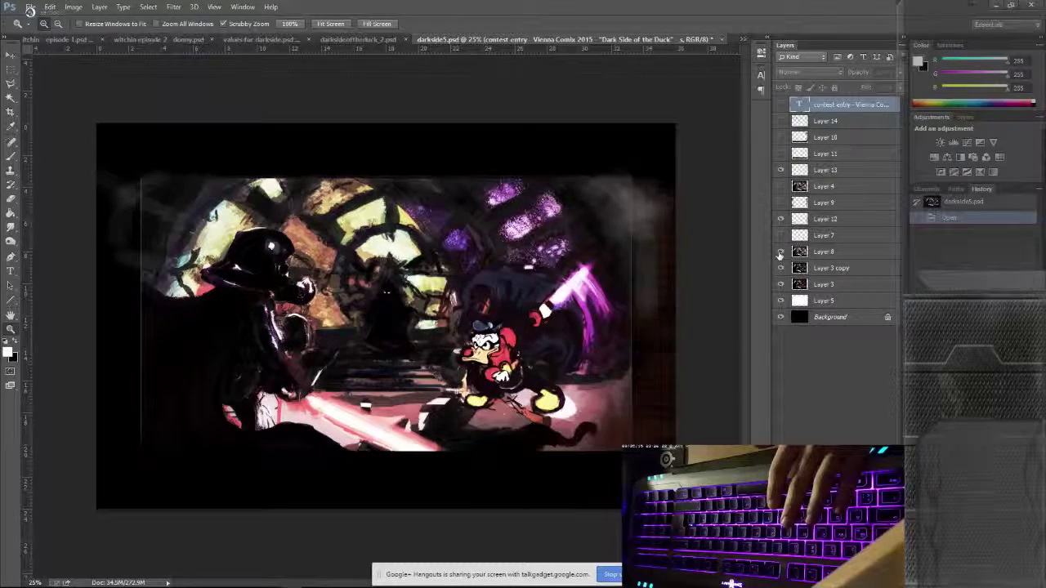
left_click(72, 8)
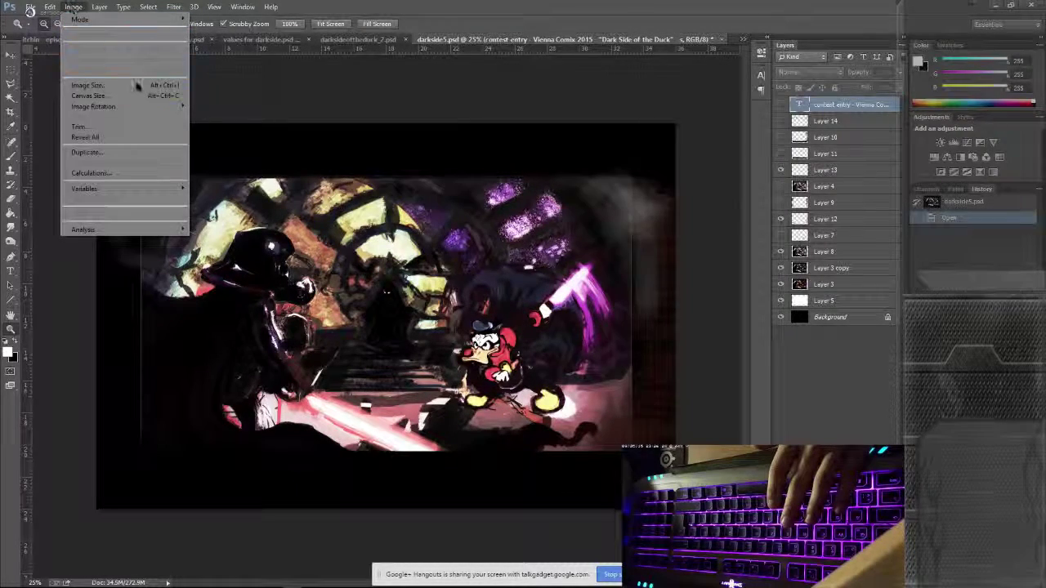
Step: Enlarge the canvas height to 32 cm with Canvas Size and zoom out
left_click(303, 96)
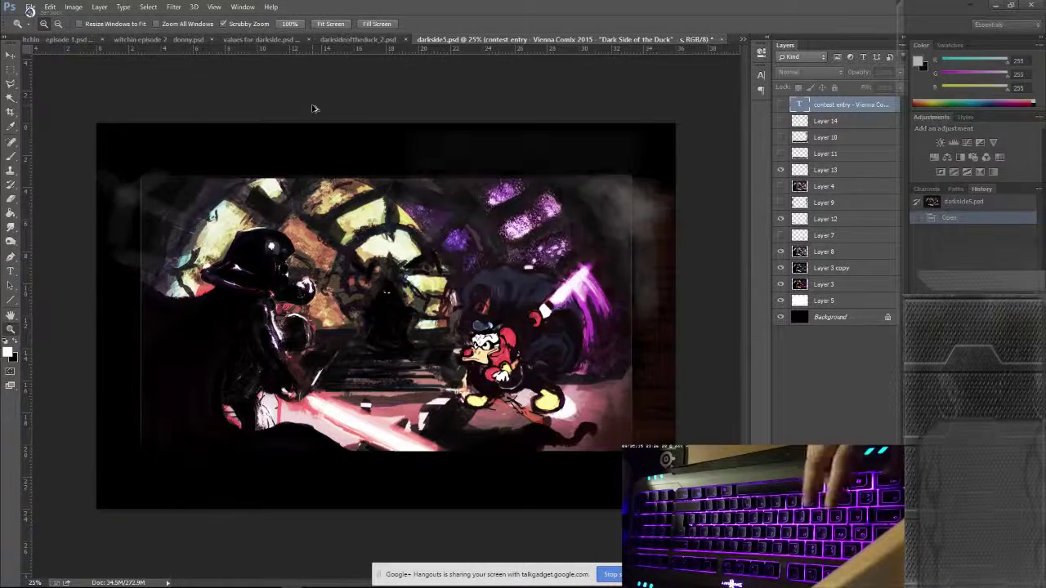
key("ctrl+alt+c")
key("Tab")
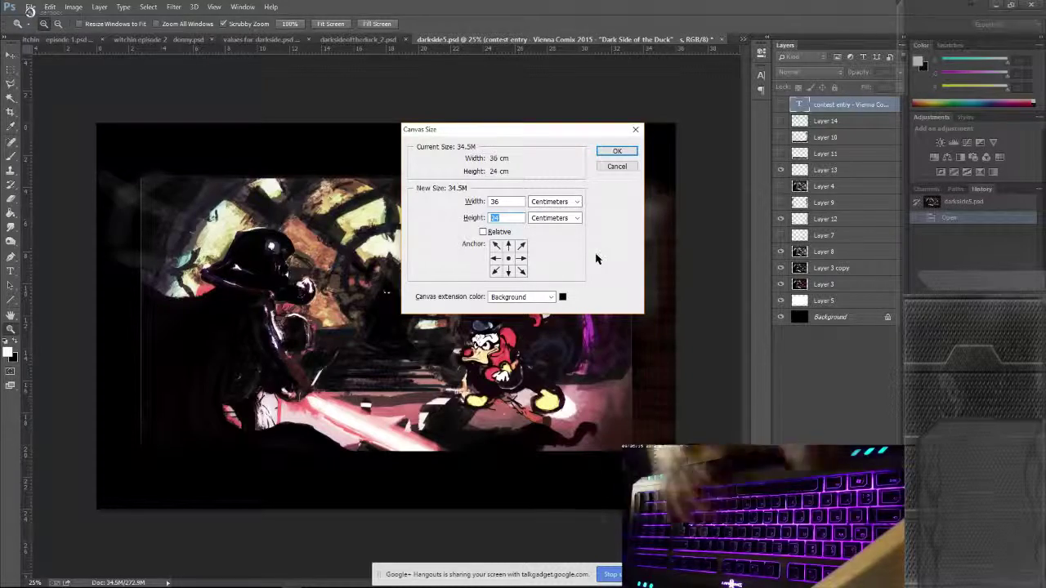
type("32")
key("Return")
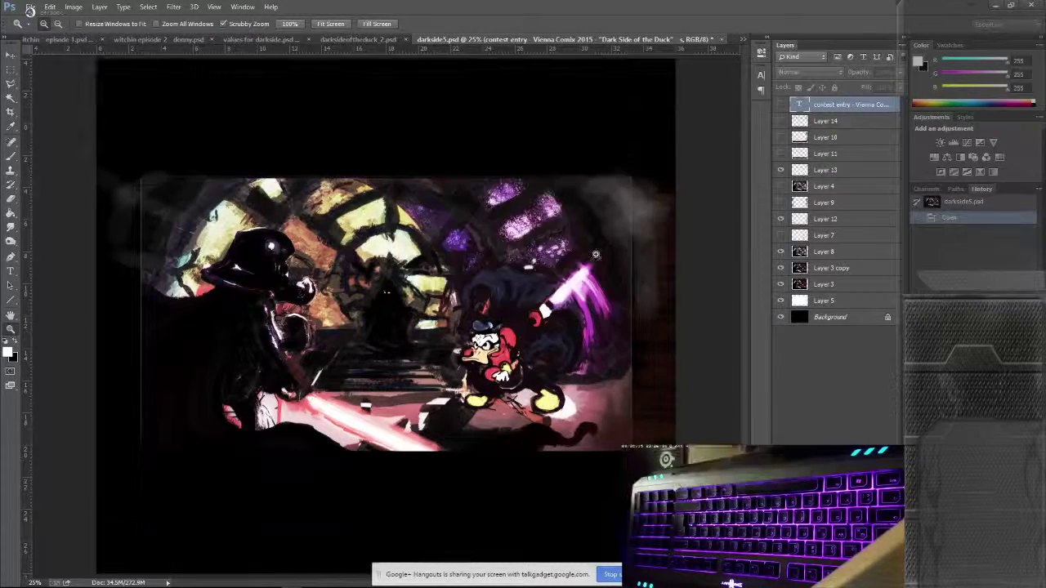
key("ctrl+minus")
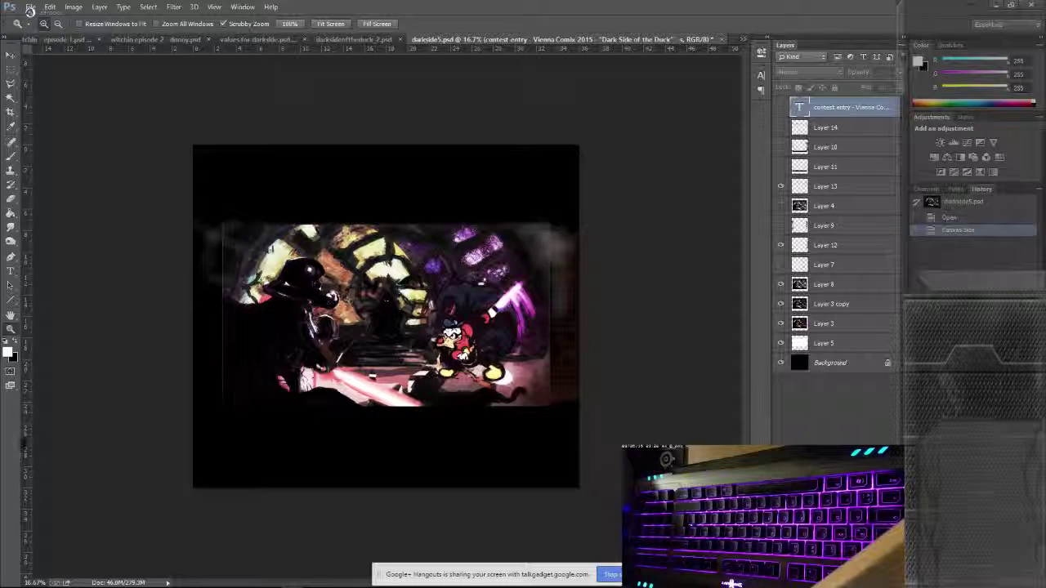
Step: Toggle the foreground and background colours, then revert to the Open history state
key("x")
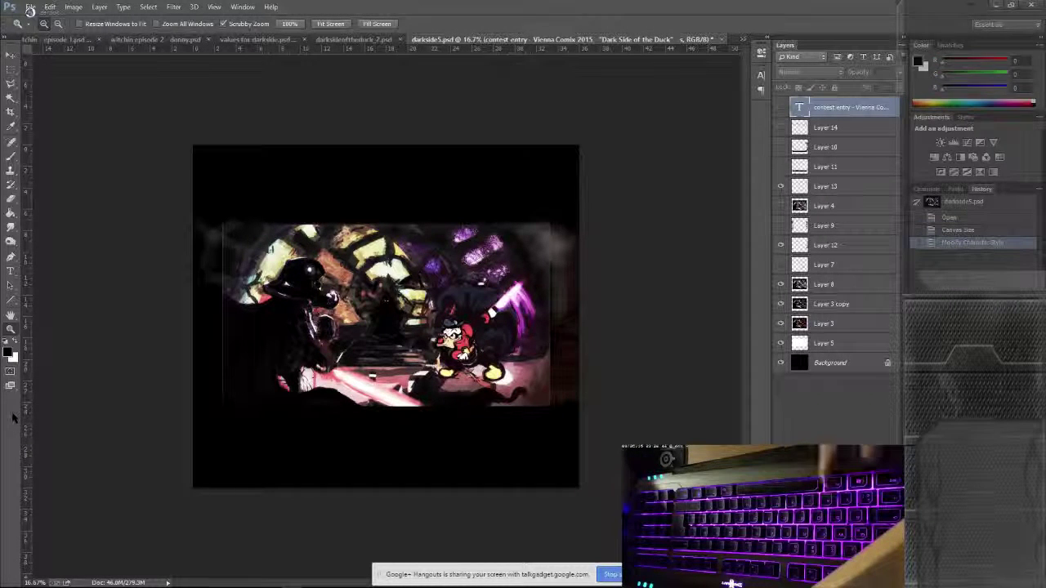
key("x")
key("x")
key("x")
key("x")
key("x")
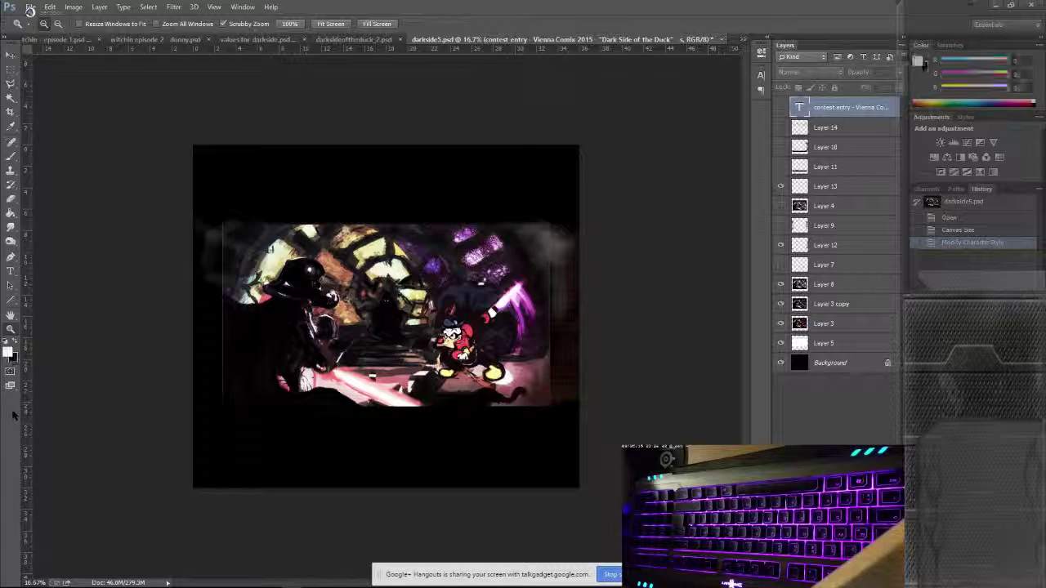
key("x")
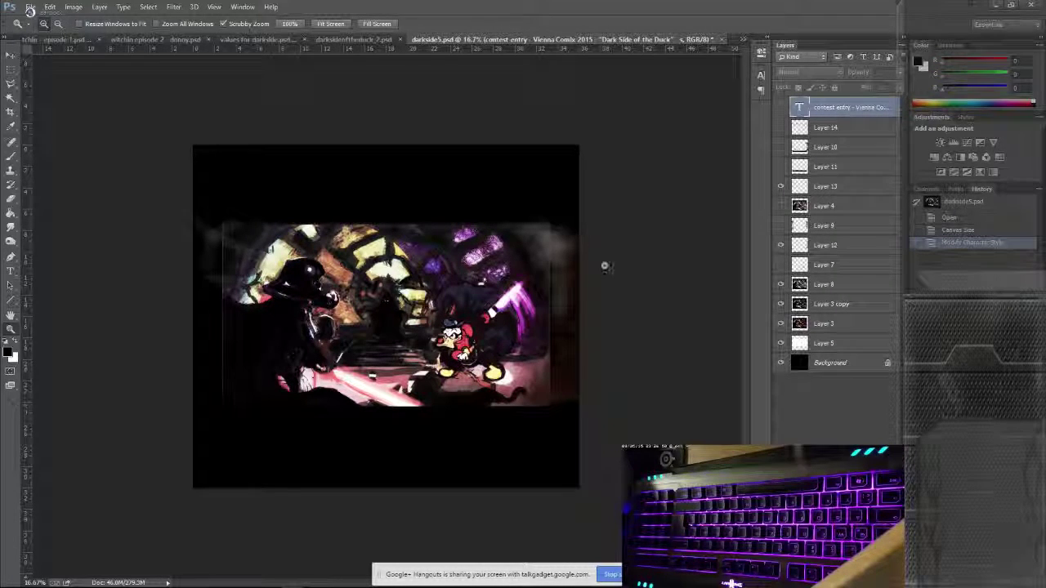
left_click(956, 229)
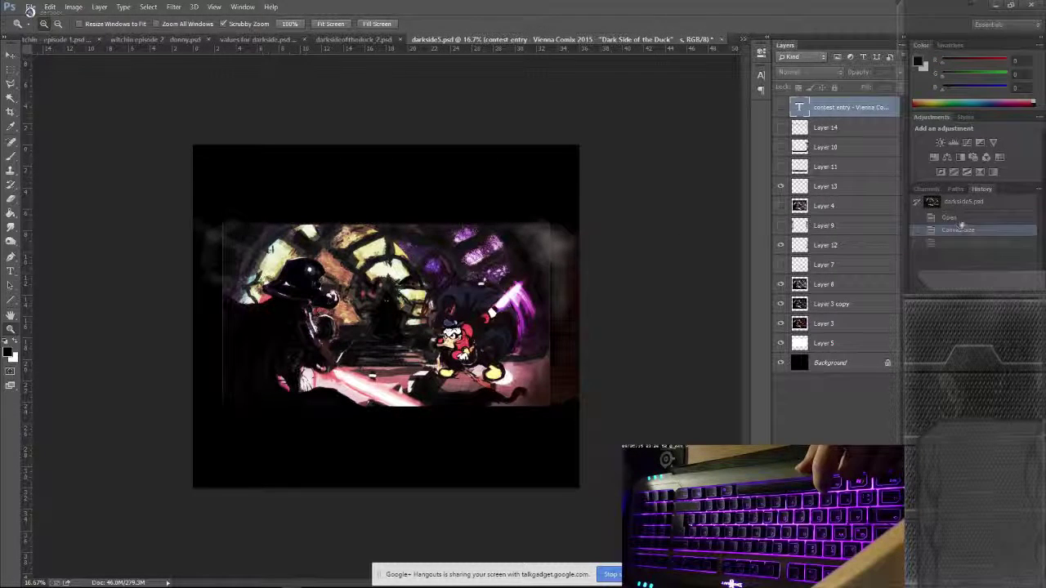
left_click(949, 217)
Step: Resize the image to 3000 × 2000 pixels by entering a height of 2000 in Image Size
left_click(73, 6)
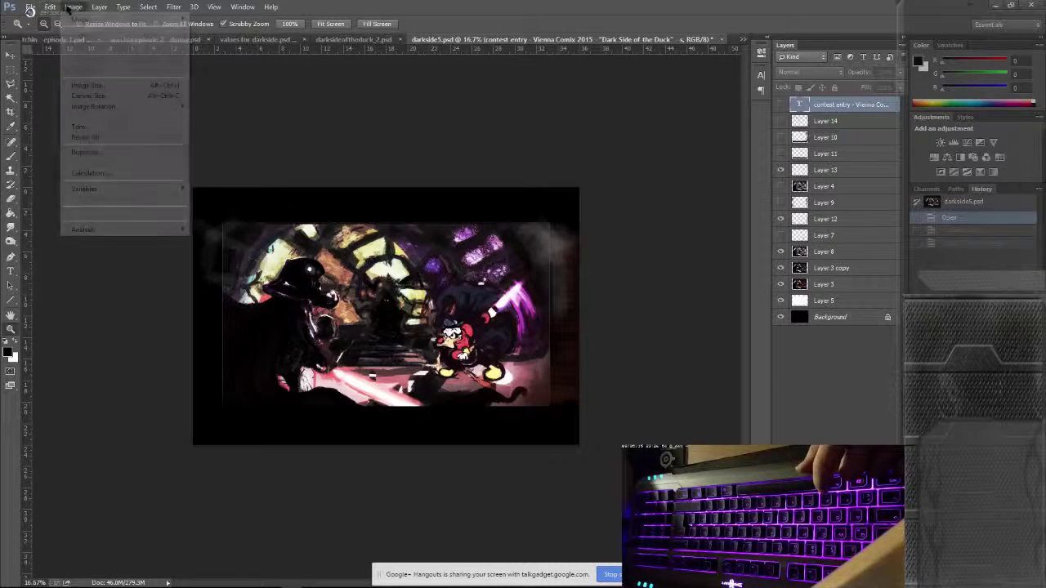
left_click(348, 108)
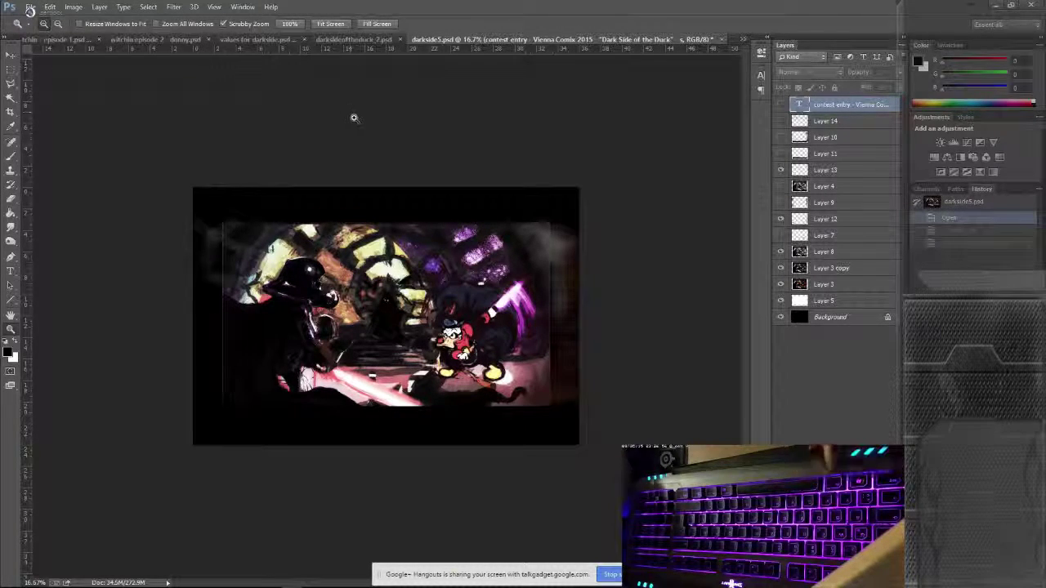
key("ctrl+alt+i")
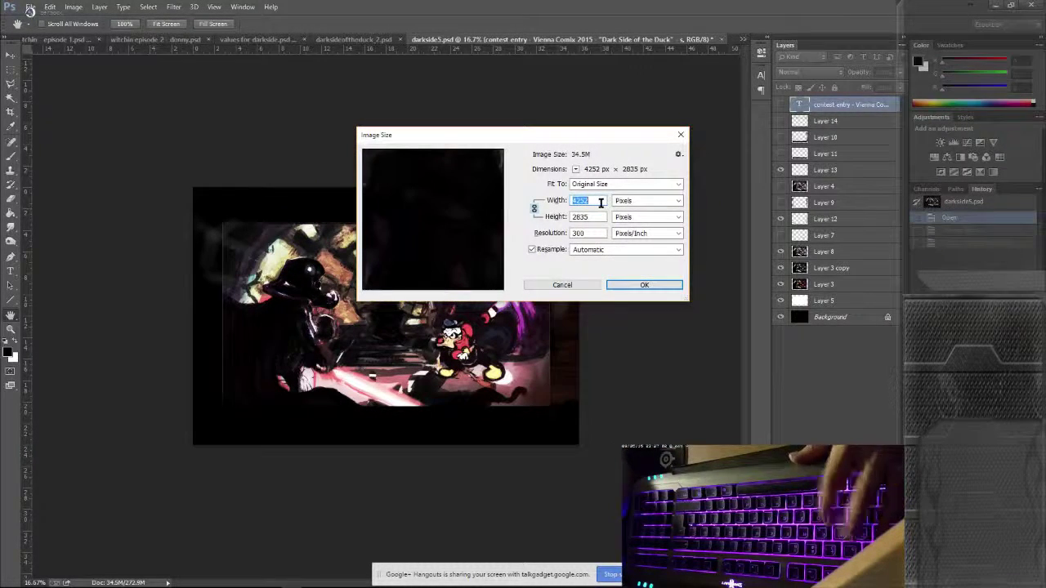
key("Tab")
key("Tab")
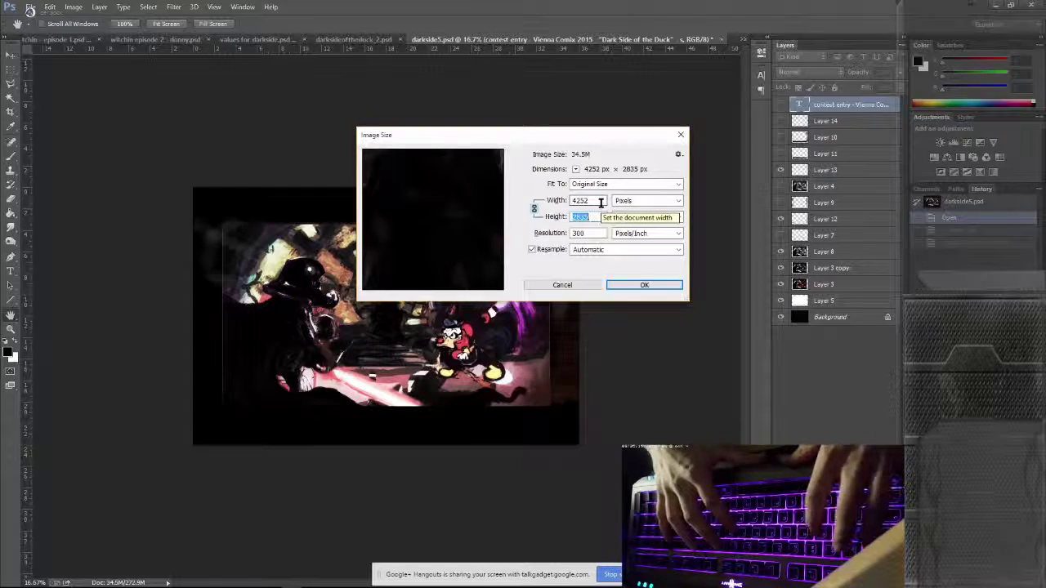
type("2000")
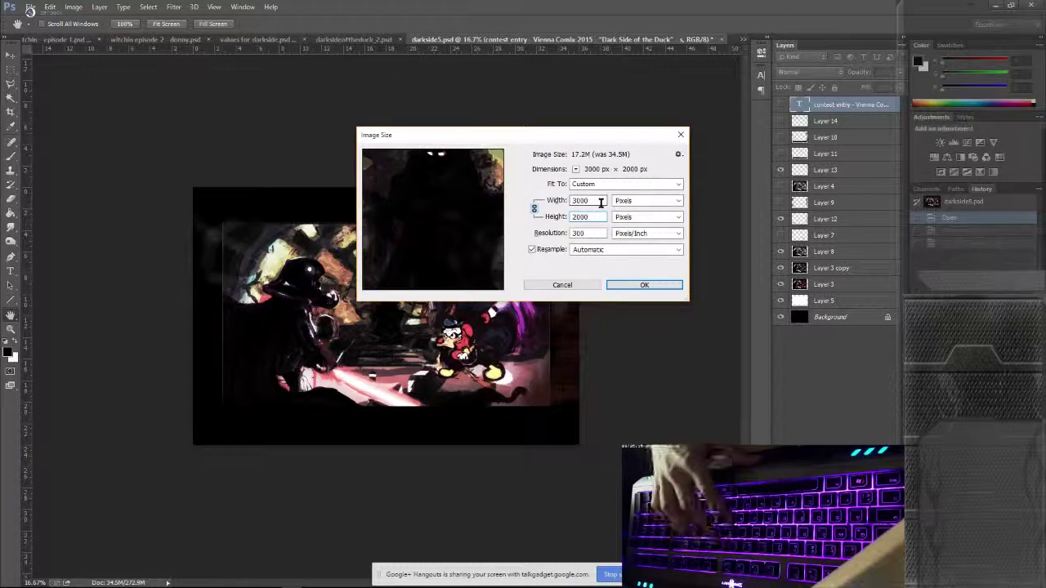
key("Return")
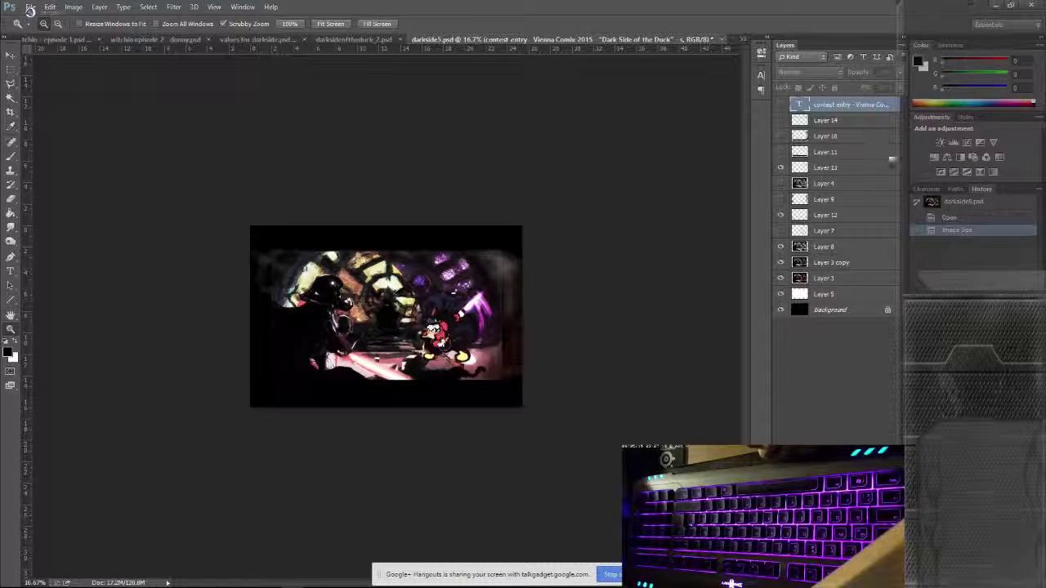
Step: Revert to the full-size Open state, save, and toggle Layer 7 to compare
left_click(957, 221)
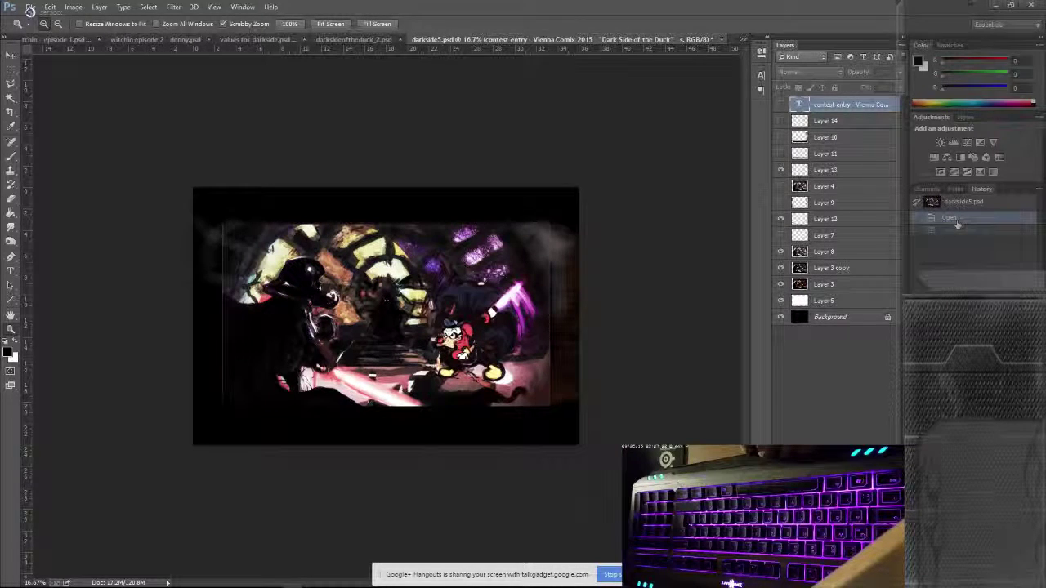
key("m")
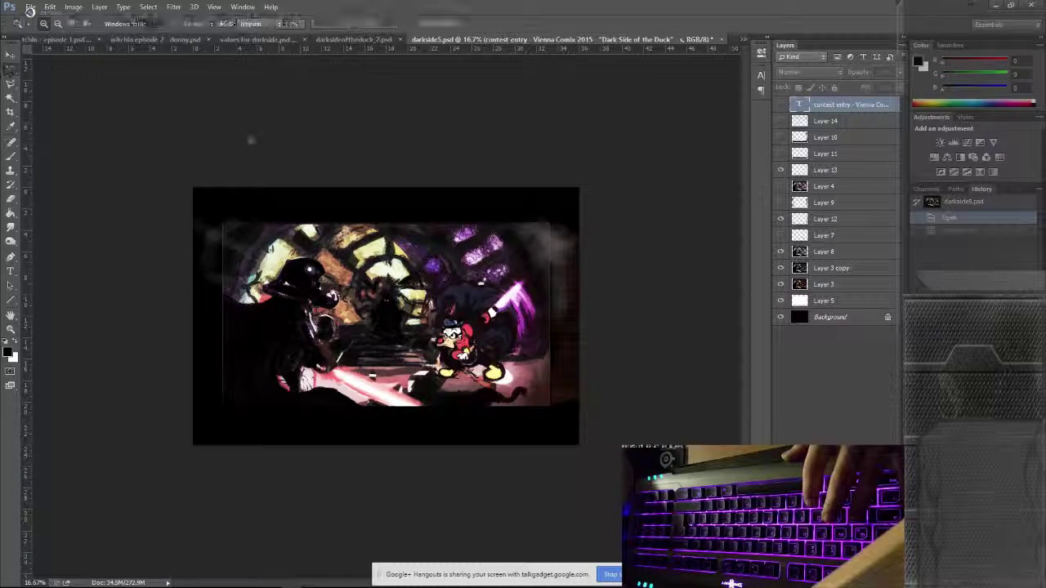
key("ctrl+s")
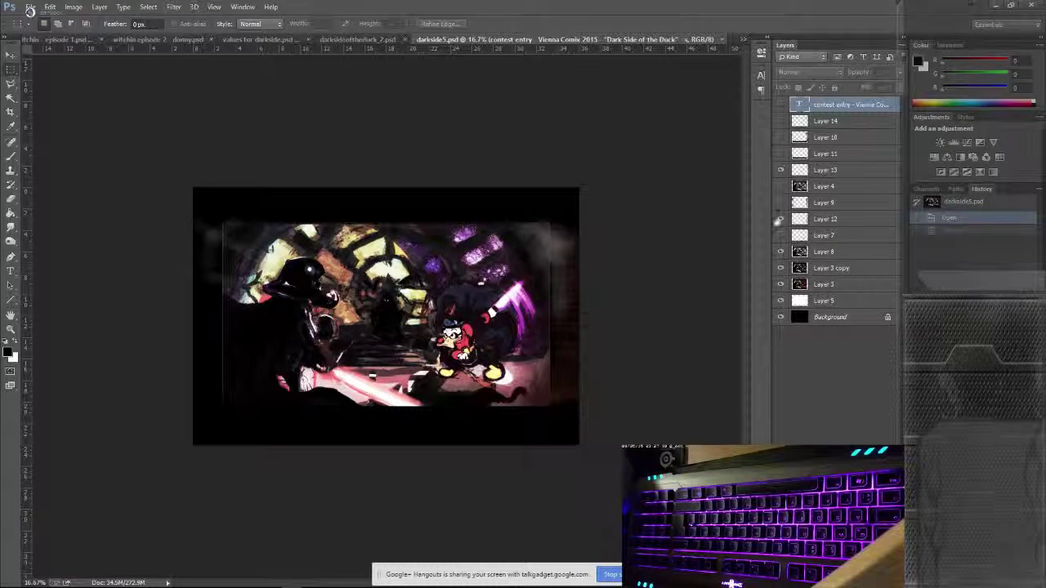
left_click(781, 235)
left_click(781, 235)
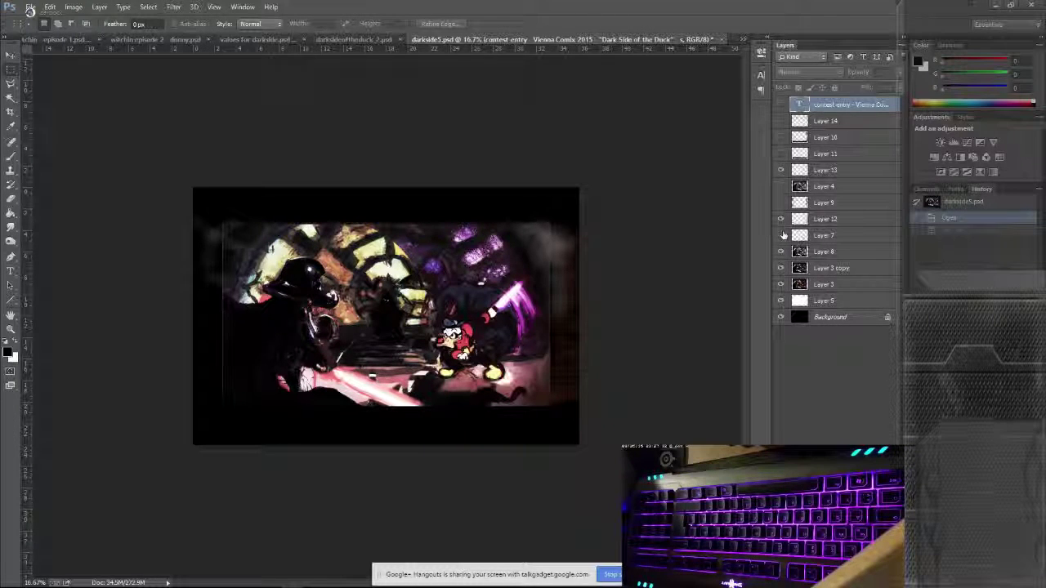
left_click(780, 235)
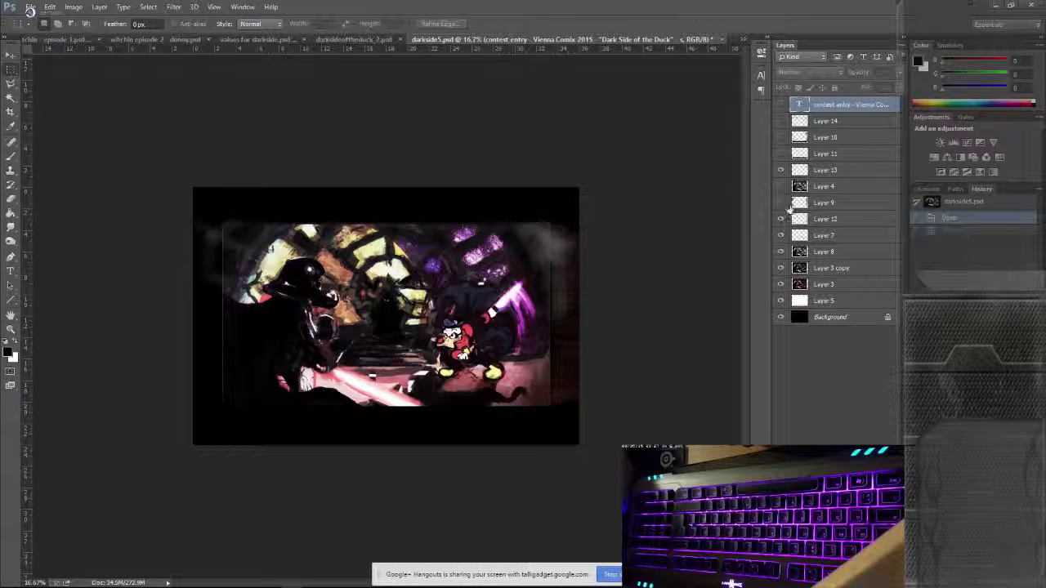
Step: Compare Layer 9's edge vignette, then marquee-select the left and right edge strips and deselect
left_click(780, 203)
left_click(781, 204)
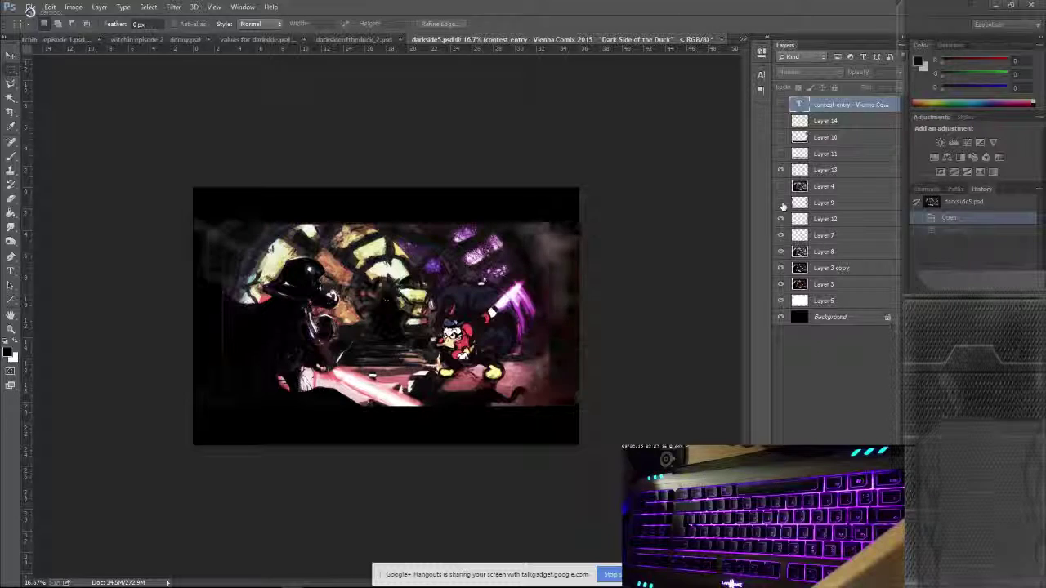
left_click(781, 204)
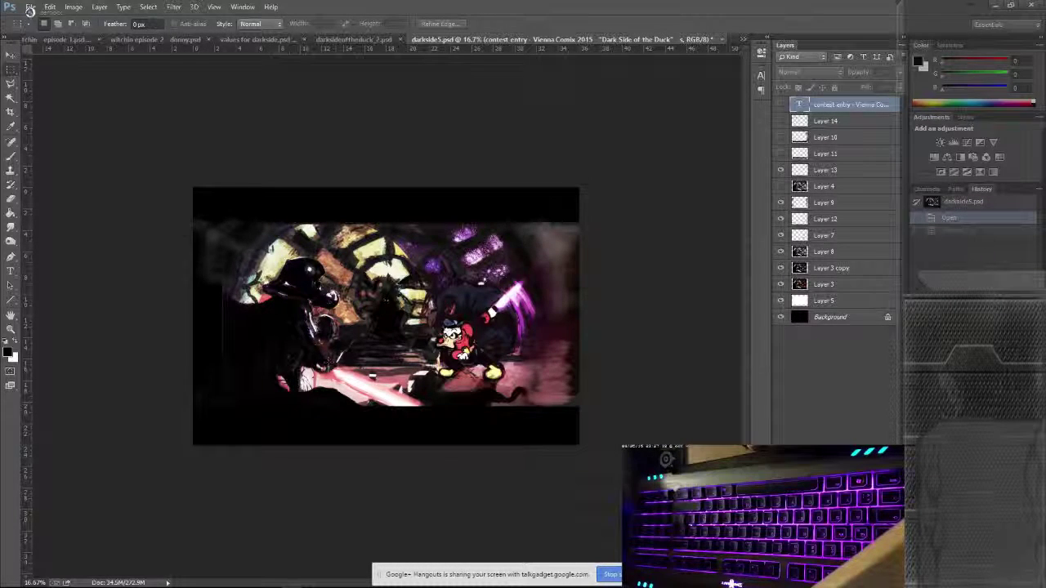
left_click_drag(191, 182, 232, 419)
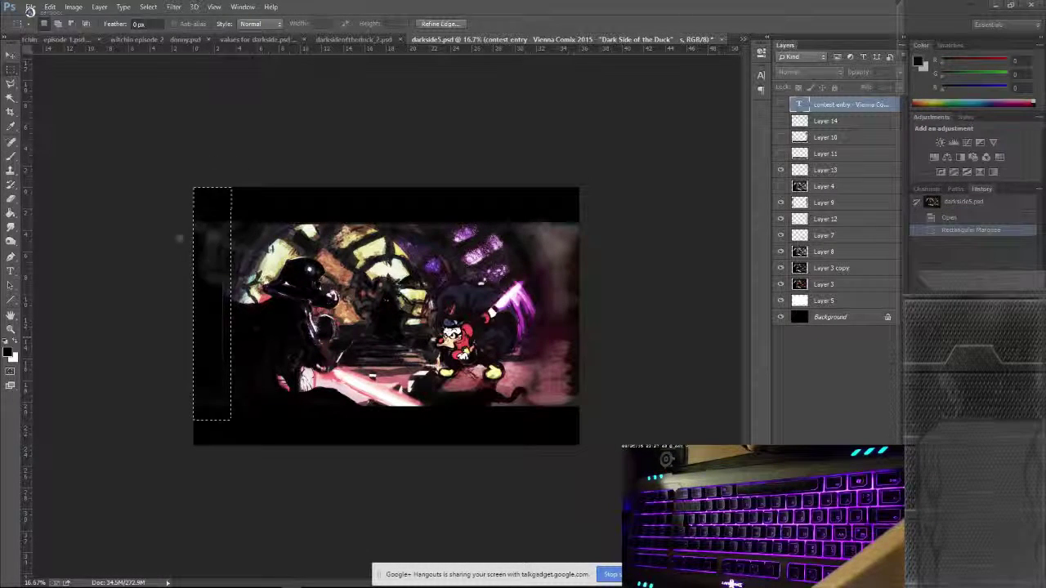
left_click_drag(535, 193, 651, 397)
key("ctrl+d")
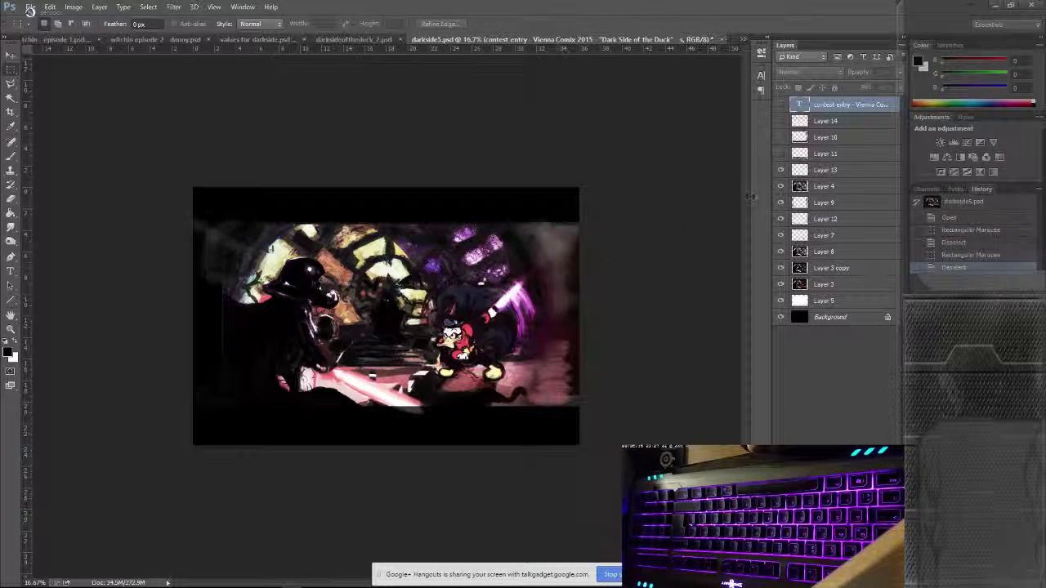
Step: Show Layer 11, compare Layers 16 and 14, and add a new Layer 15 above Layer 14
left_click(780, 154)
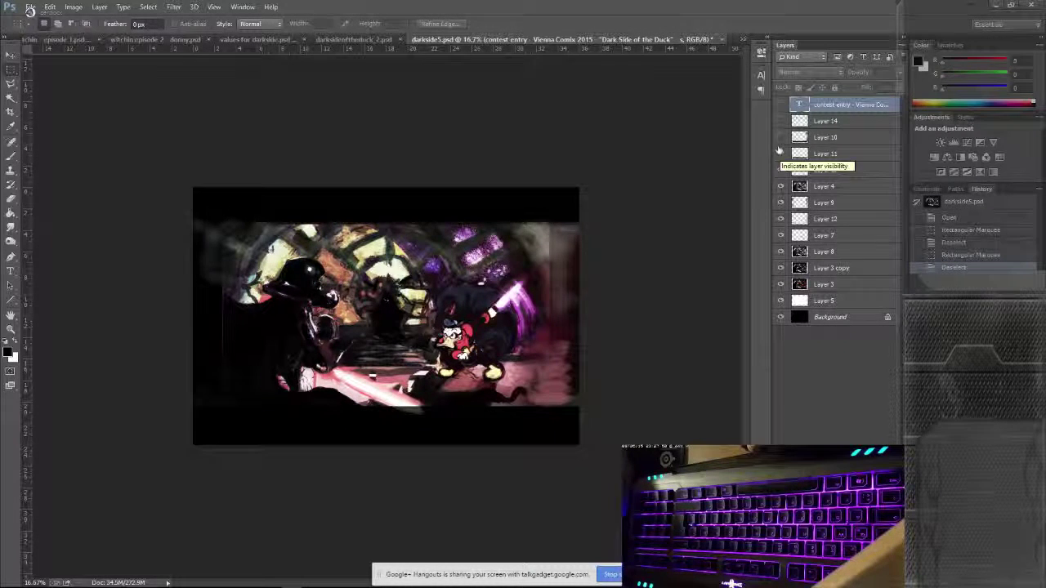
left_click(781, 138)
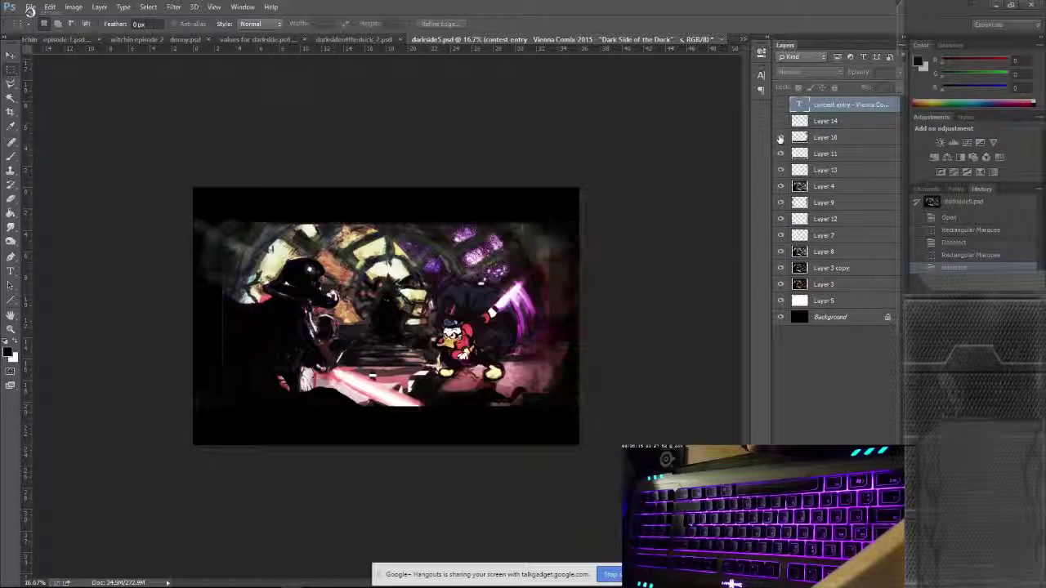
left_click(780, 138)
left_click(780, 138)
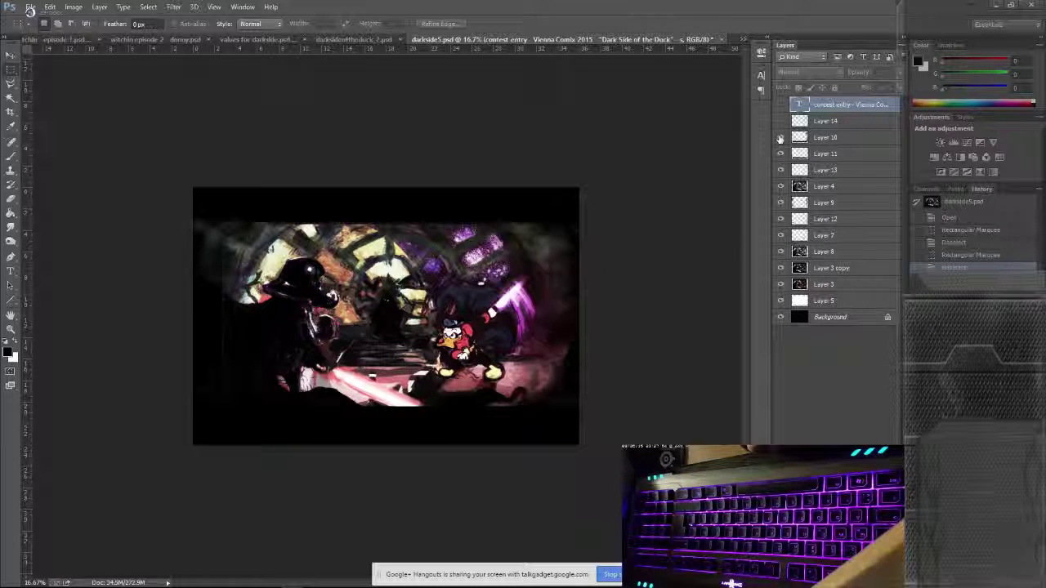
left_click(780, 123)
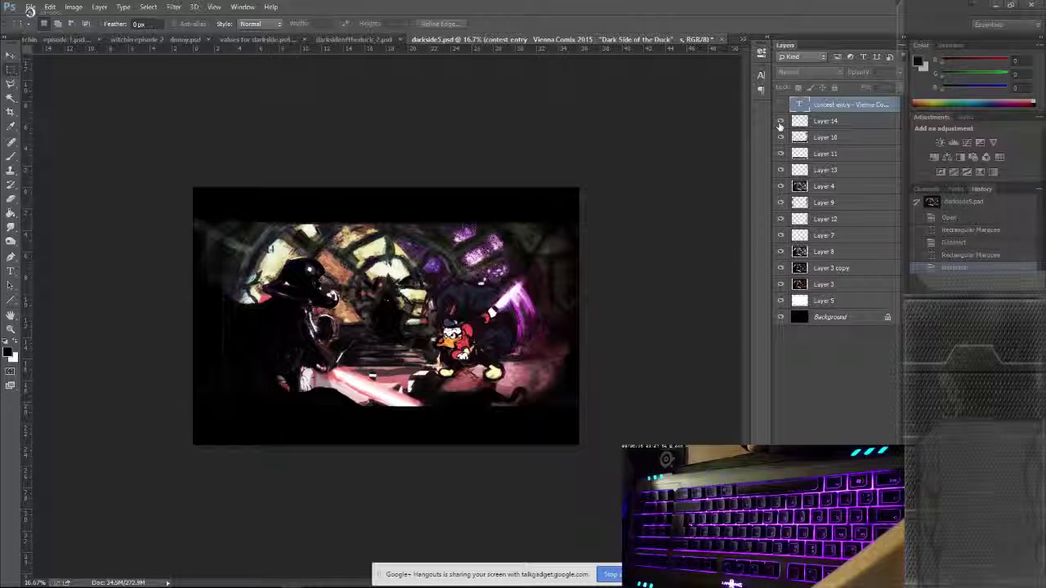
left_click(780, 122)
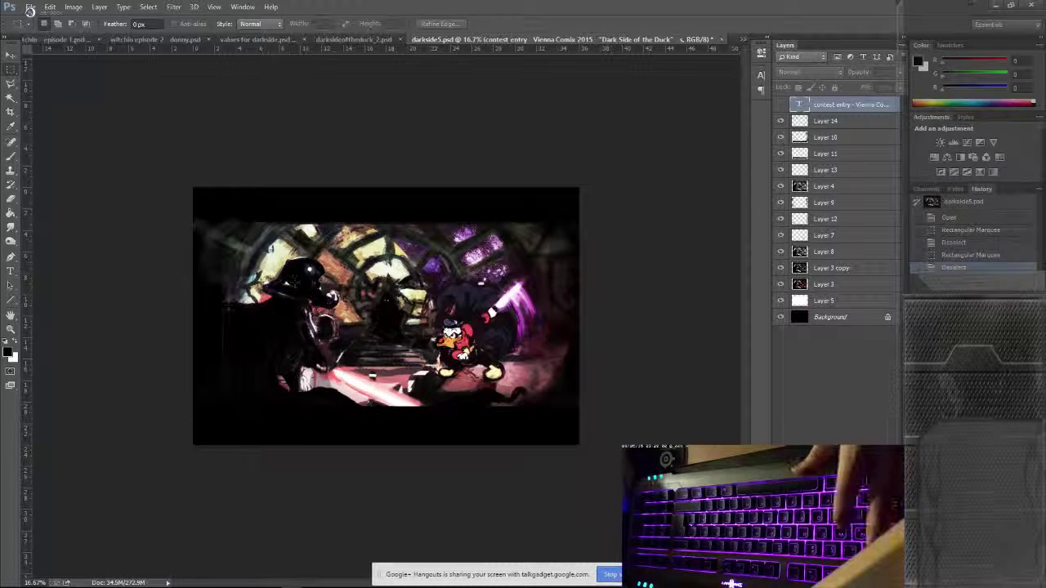
left_click_drag(209, 303, 232, 388)
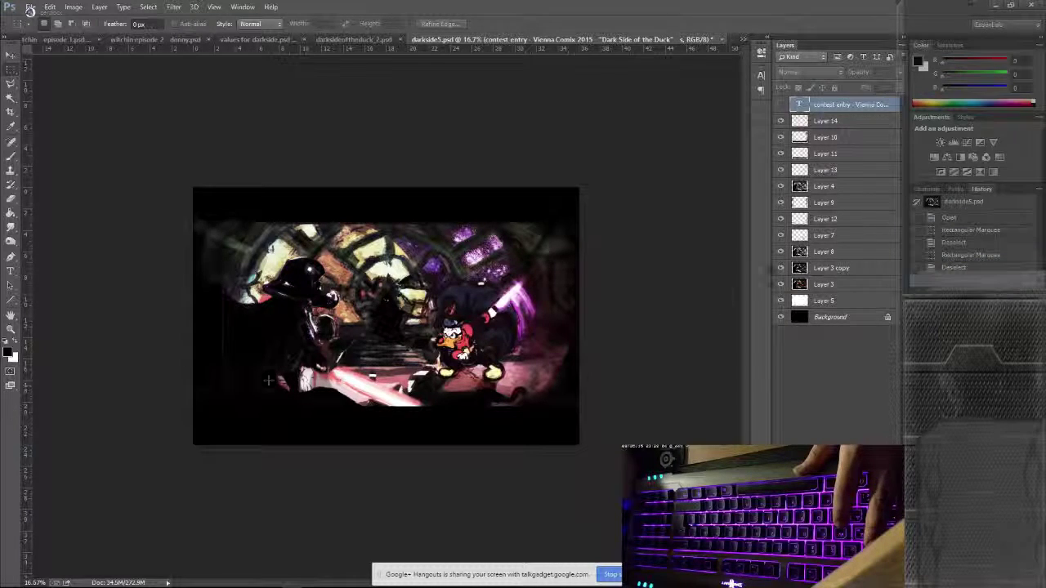
left_click(823, 123)
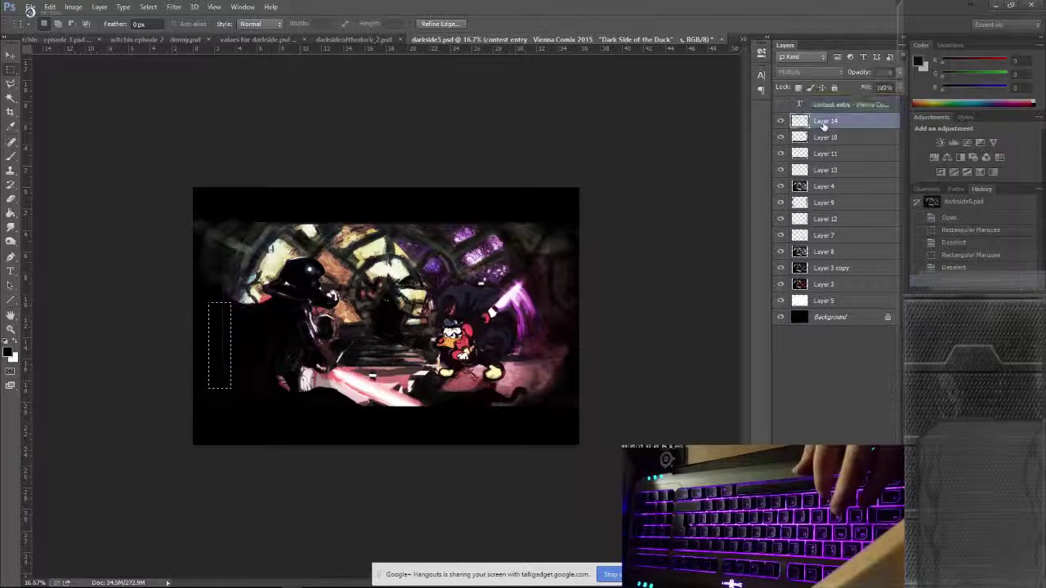
key("ctrl+shift+n")
key("Return")
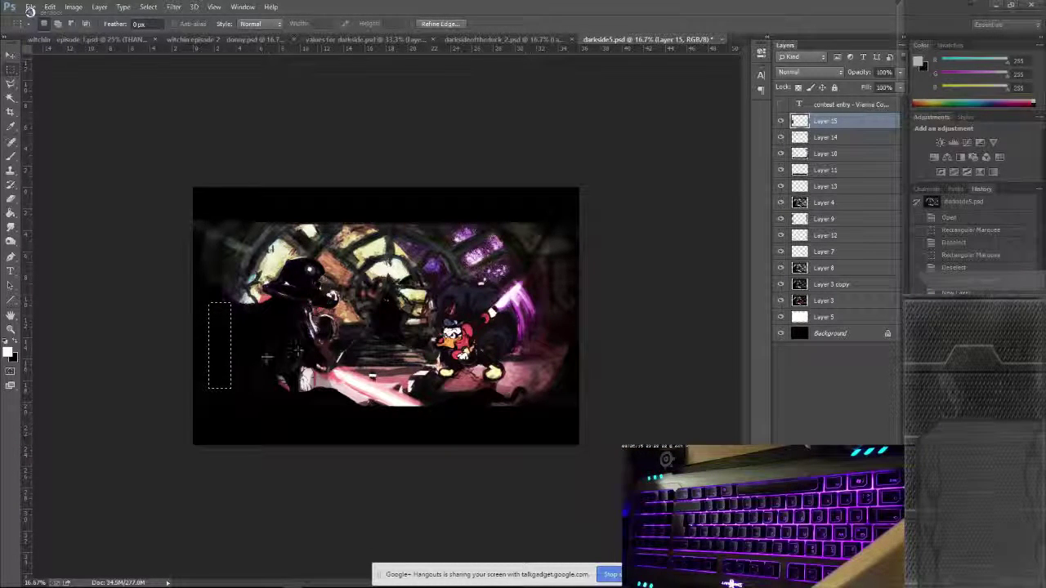
Step: Draw a small and a large test marquee on the painting, clear both, then Alt+Tab
left_click_drag(217, 294, 226, 307)
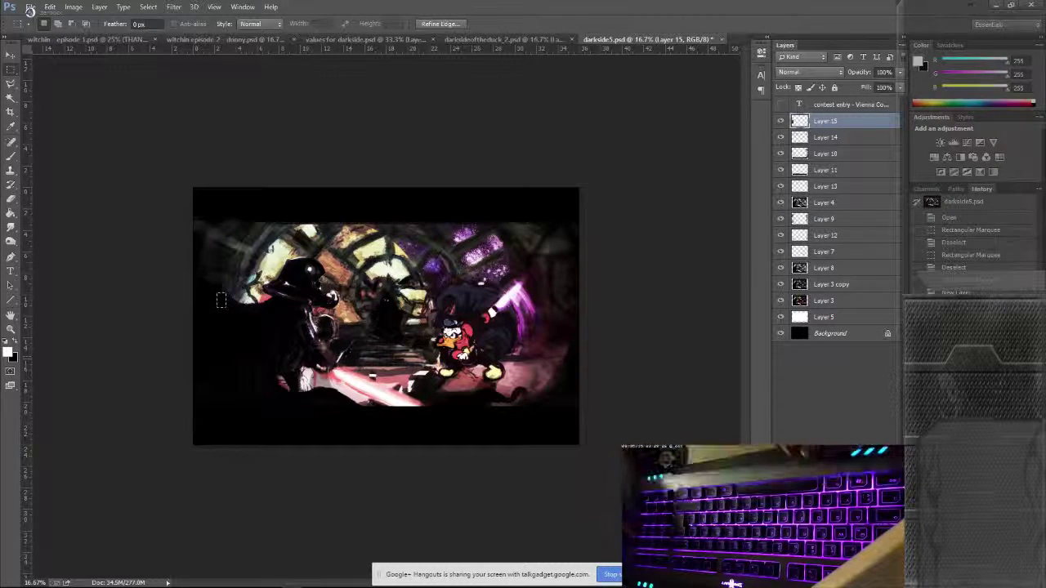
left_click(322, 346)
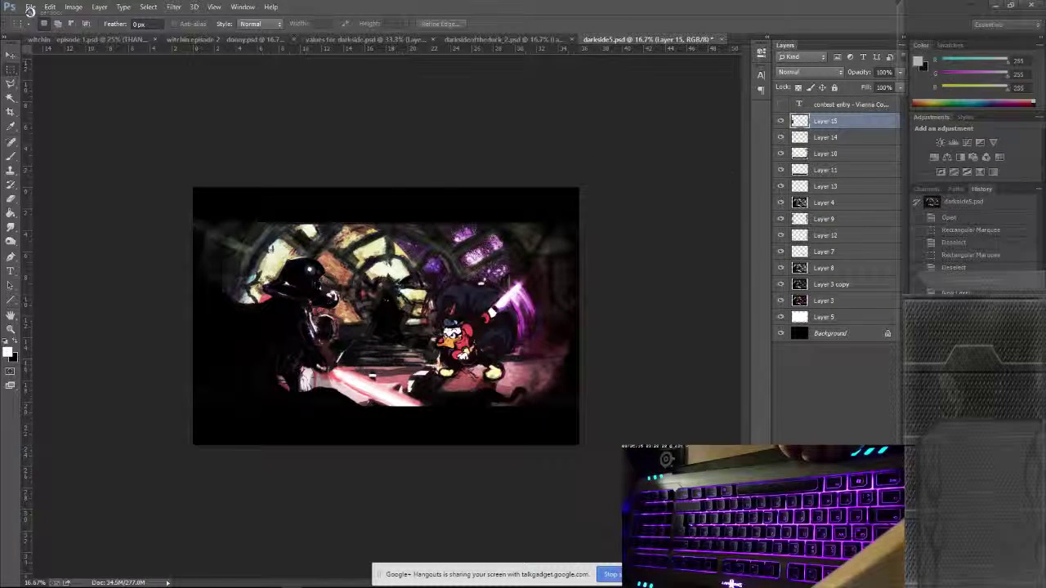
left_click_drag(155, 221, 659, 401)
left_click(648, 410)
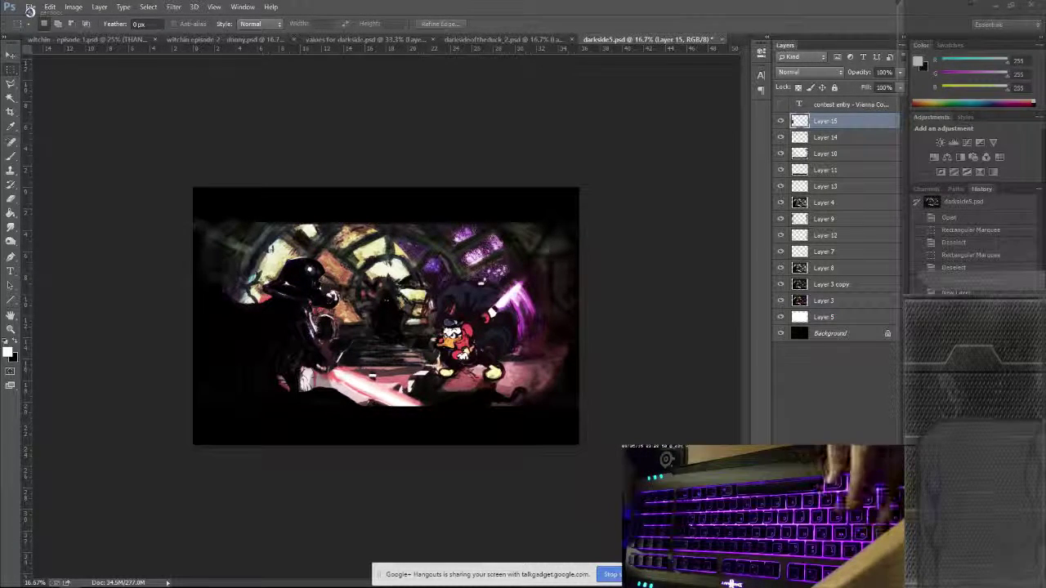
key("alt+Tab")
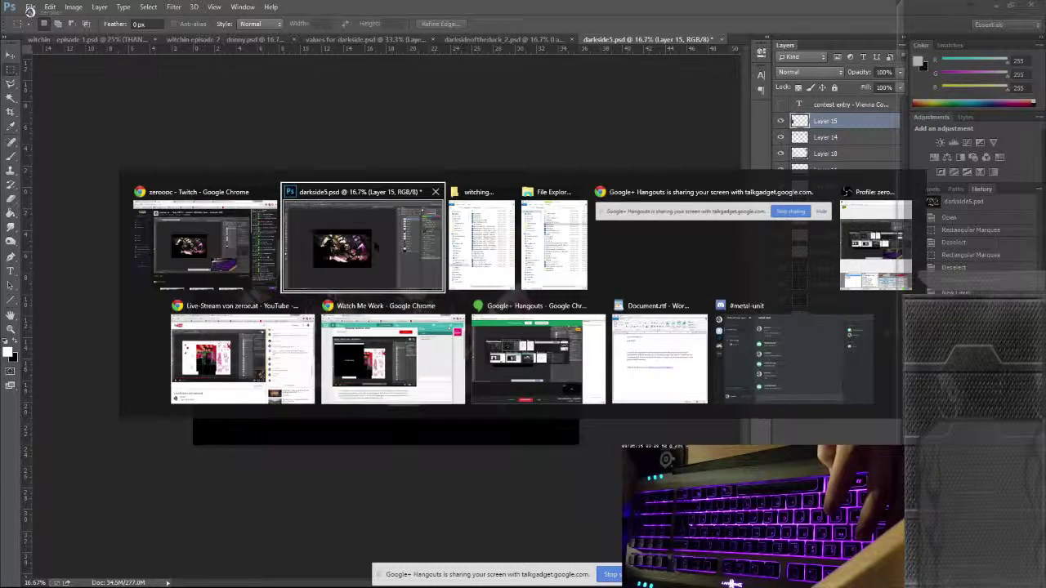
Step: Return to Photoshop, marquee the whole darkside5 canvas, then switch to darksideoftheduck_2
key("alt+Tab")
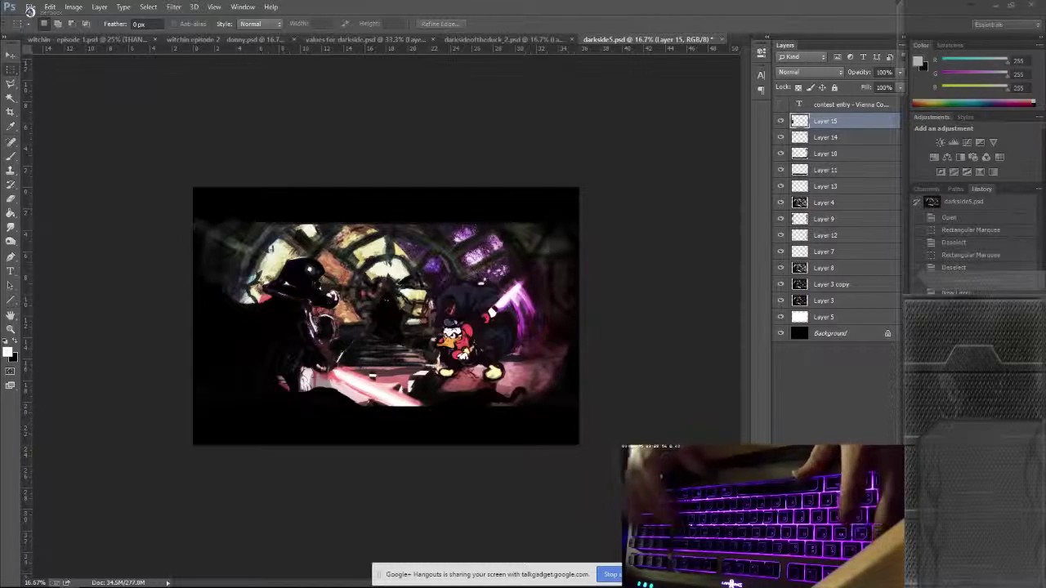
key("alt+Tab")
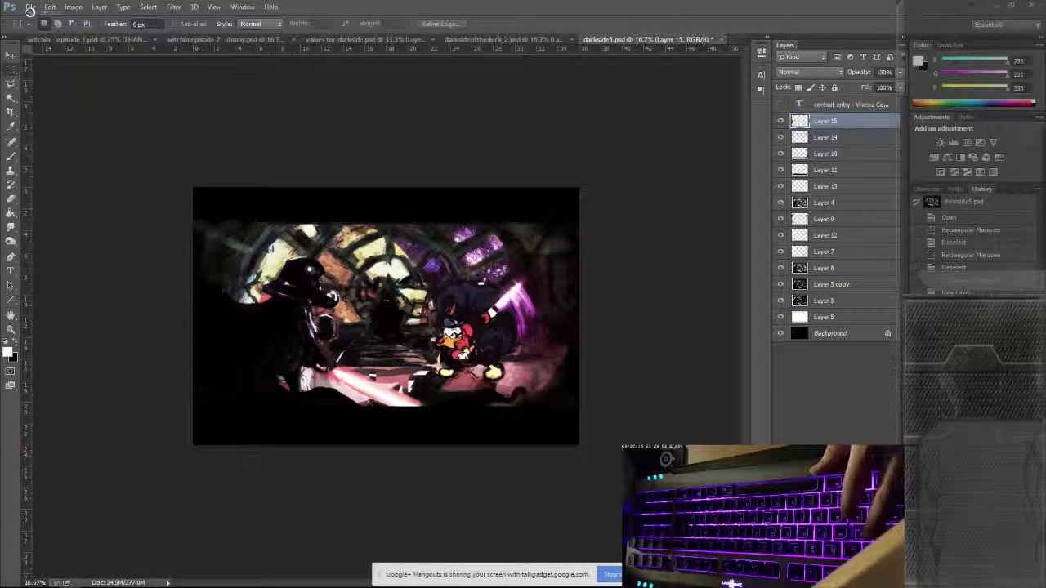
key("alt+Tab")
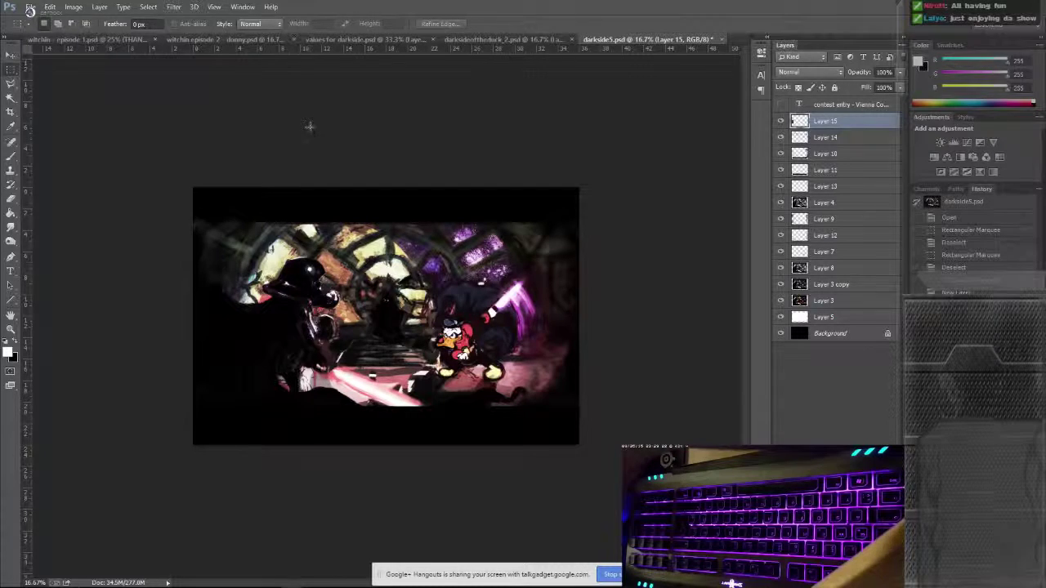
left_click_drag(194, 187, 578, 444)
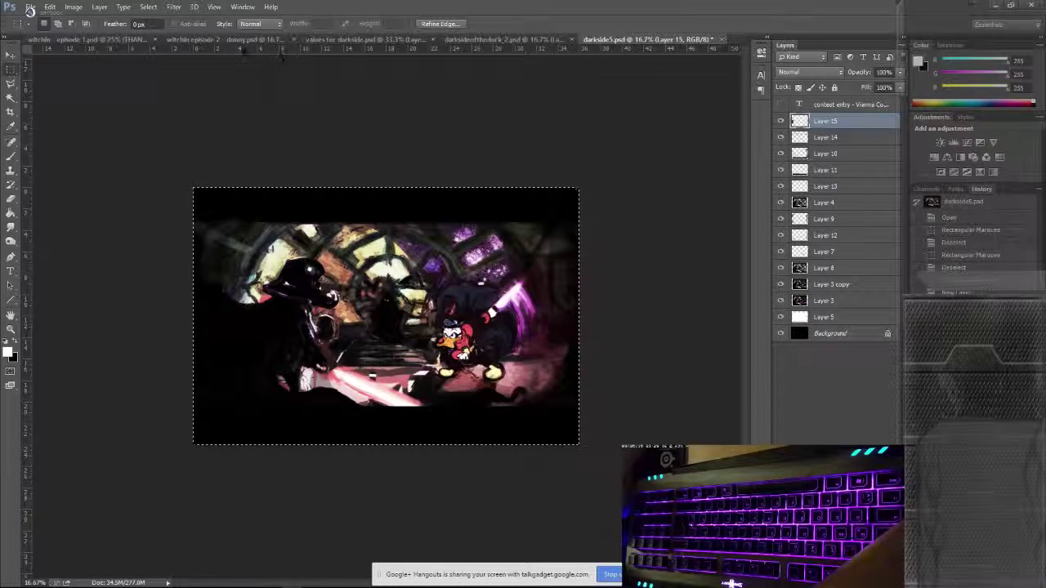
key("ctrl+shift+Tab")
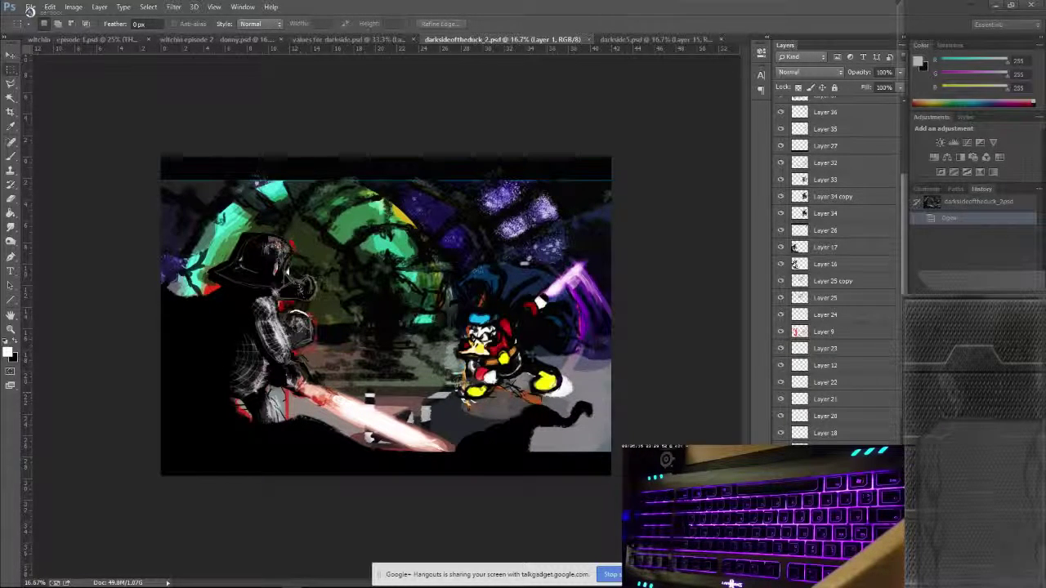
Step: Try several rectangular marquee selections on darkside5, ending with most of the painting selected
left_click_drag(495, 324, 538, 354)
left_click_drag(239, 231, 321, 302)
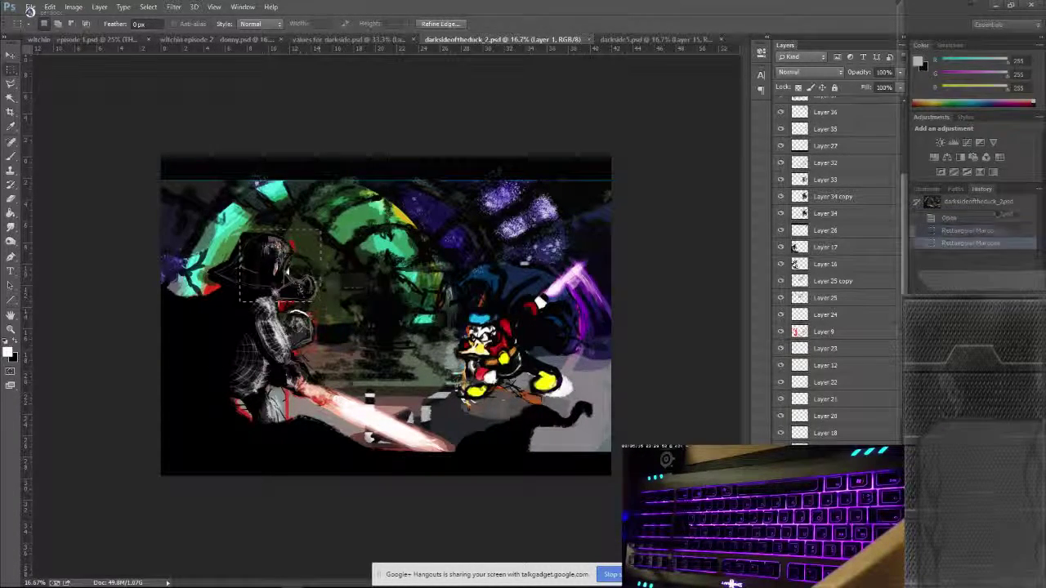
left_click(629, 40)
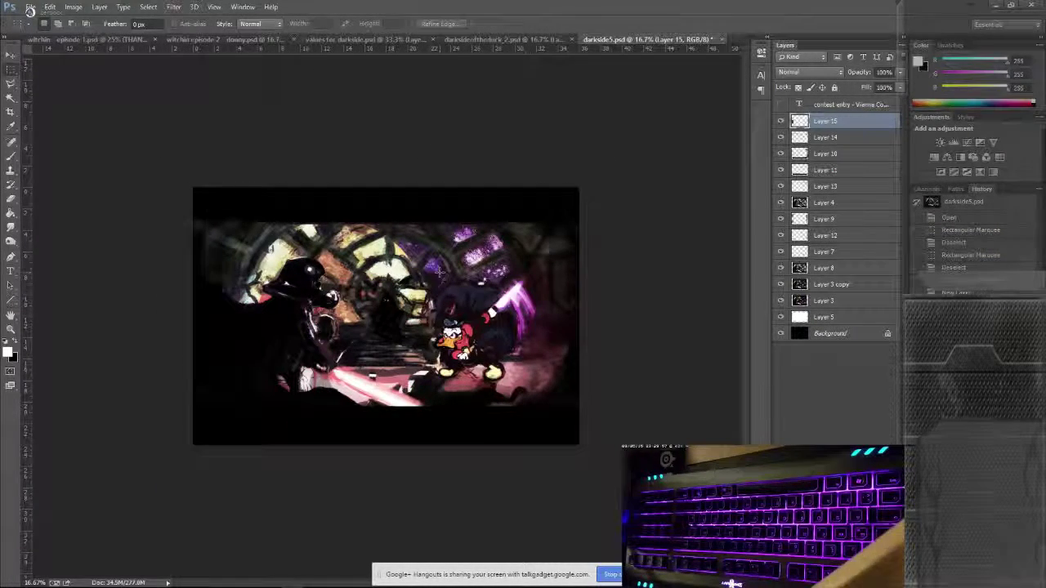
left_click_drag(439, 272, 576, 400)
left_click(474, 440)
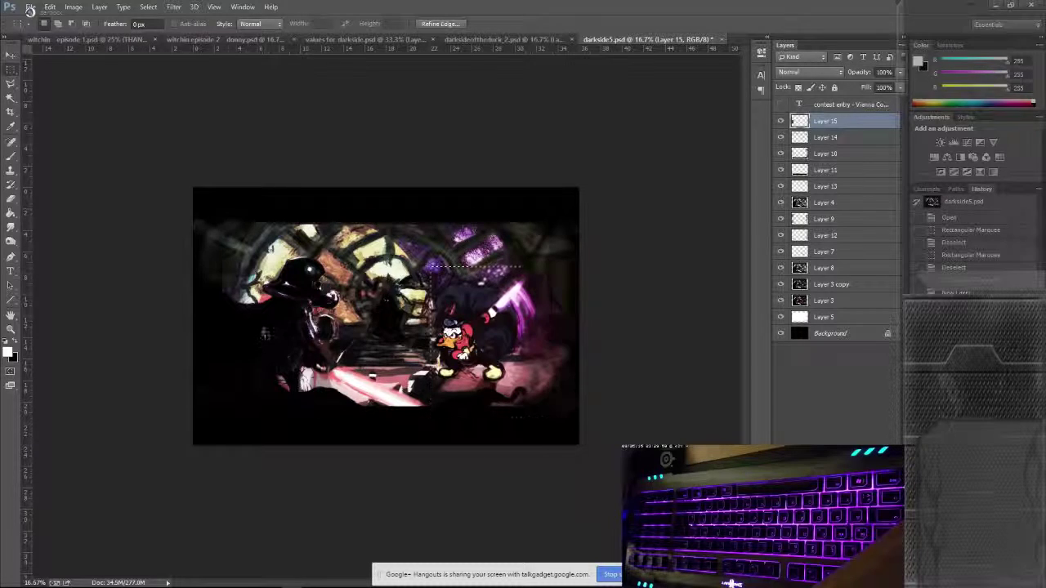
left_click_drag(217, 269, 320, 420)
left_click(332, 259)
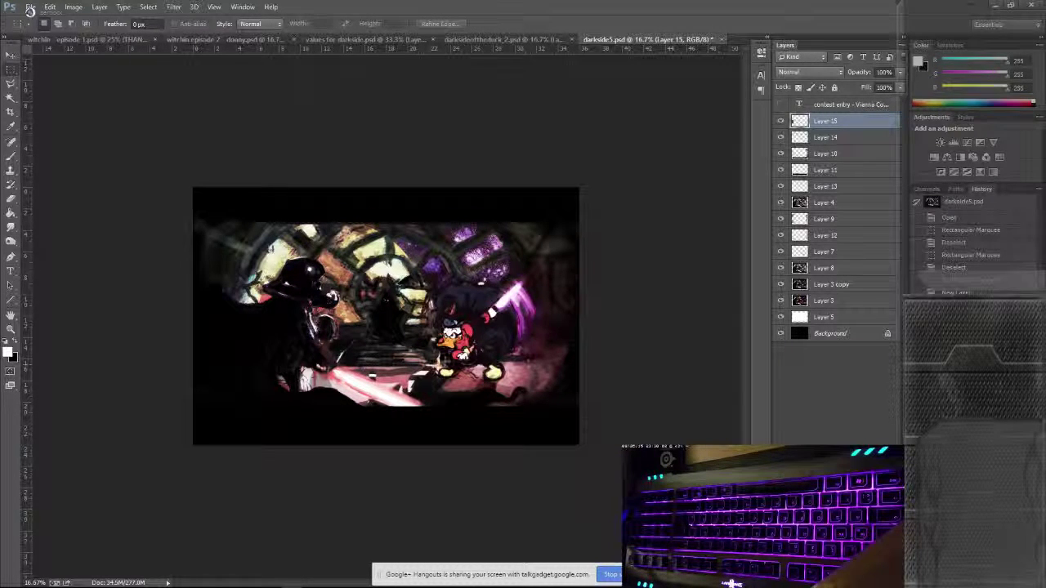
left_click_drag(121, 212, 730, 405)
left_click(300, 237)
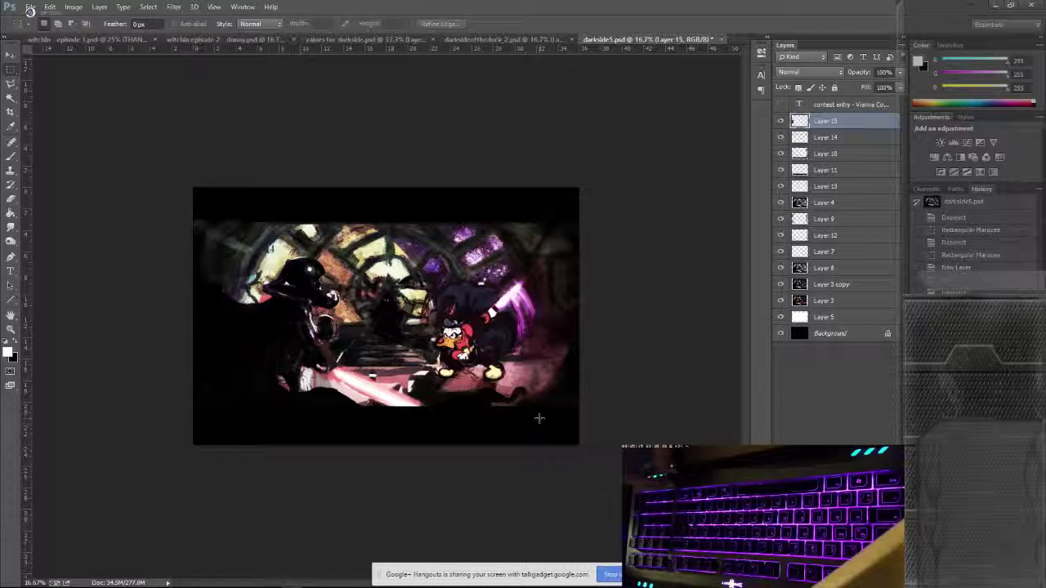
Step: Fill the selected darkside5 area and deselect, then marquee and deselect the full canvas
left_click(501, 39)
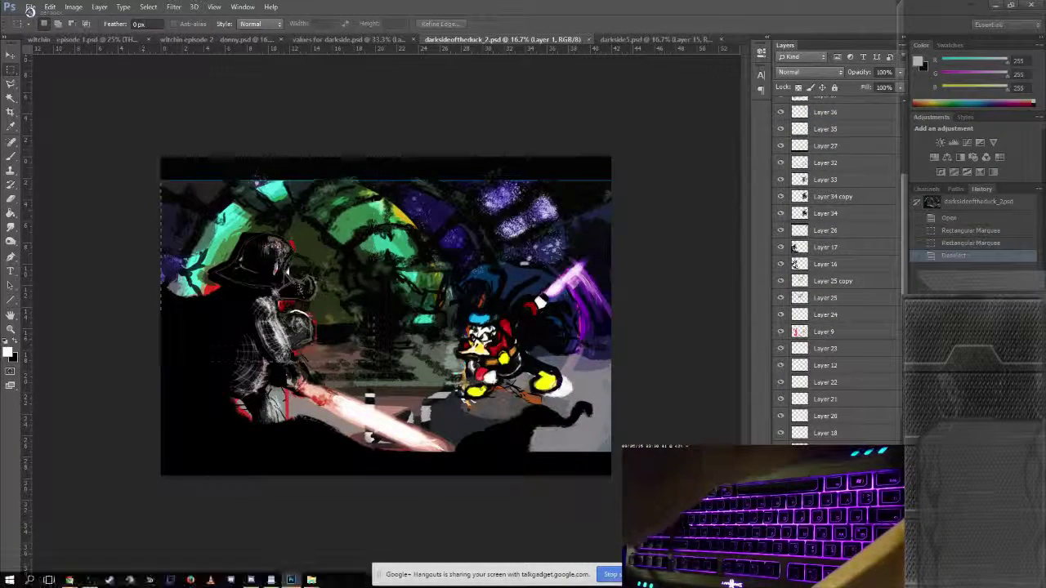
key("ctrl+Tab")
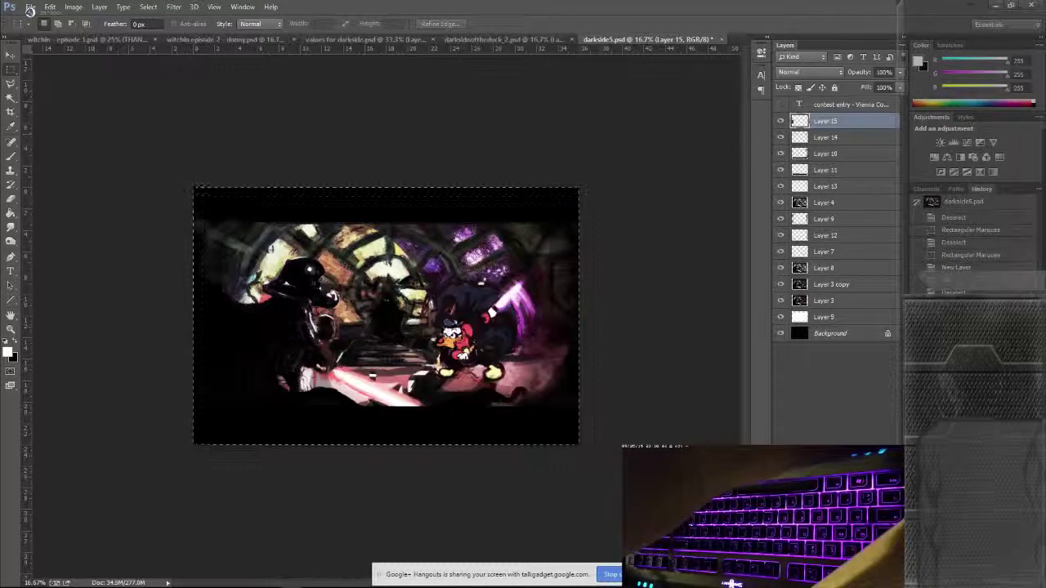
key("ctrl+BackSpace")
key("ctrl+d")
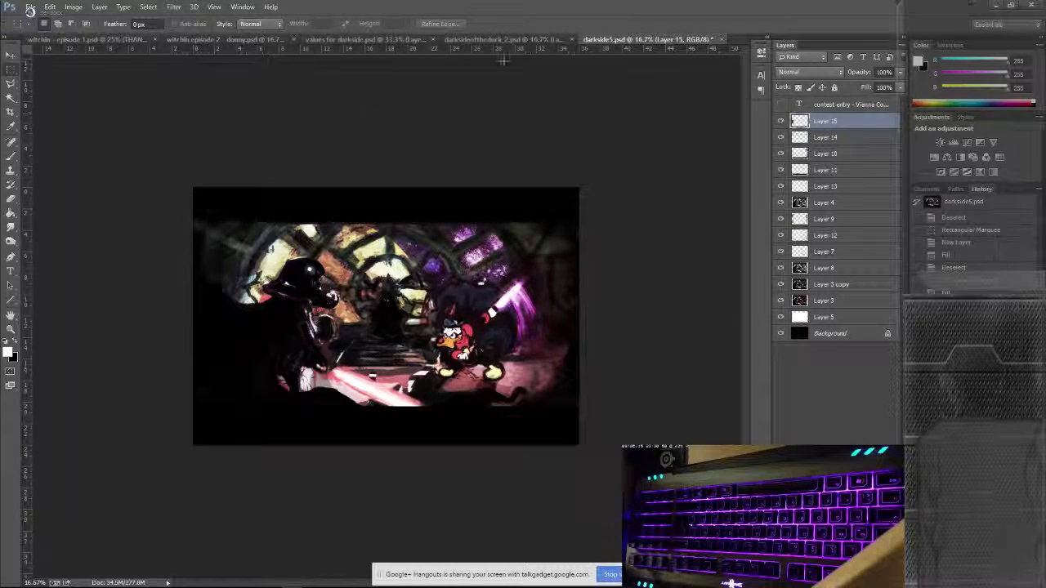
left_click_drag(194, 195, 580, 446)
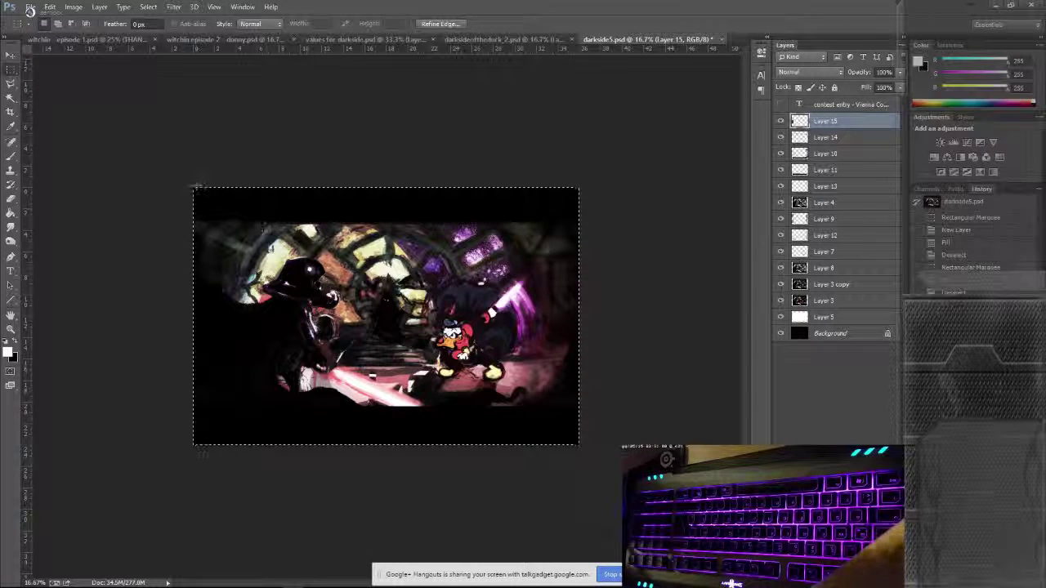
key("ctrl+d")
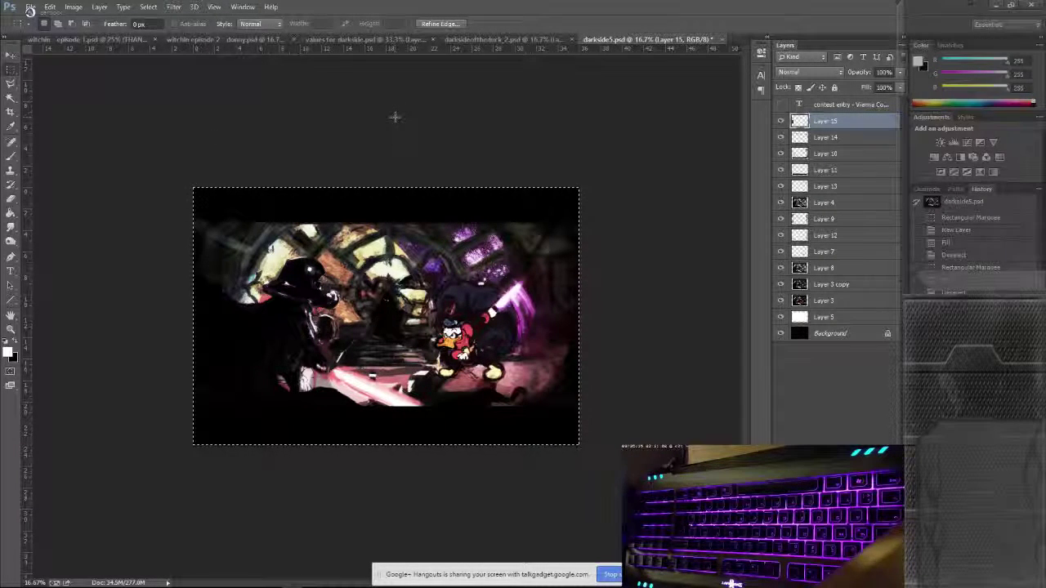
left_click(196, 39)
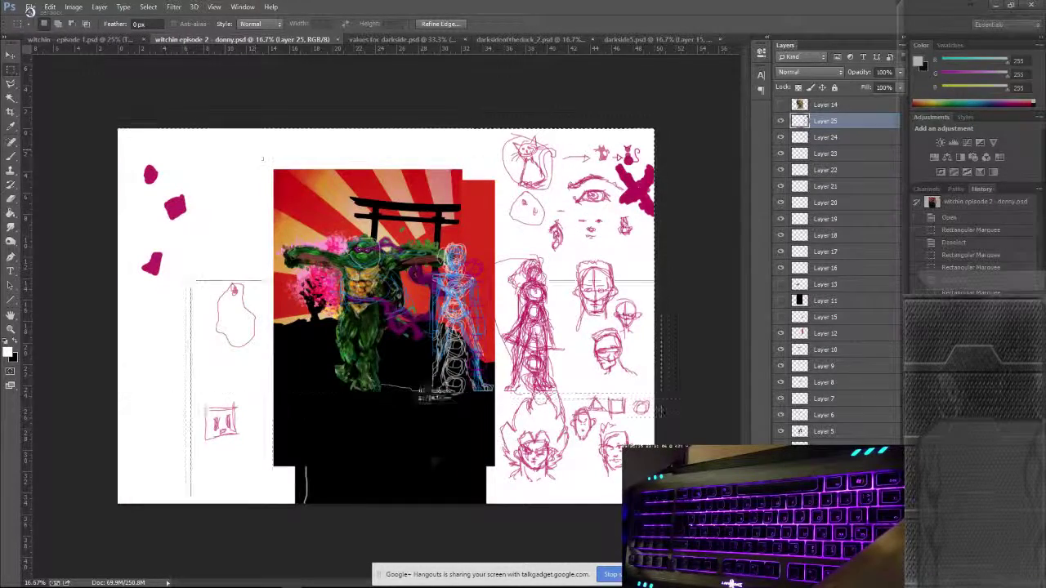
Step: Drag the Layer 25 sketch down-left, deselect it, and return to darkside5.psd
left_click_drag(265, 158, 241, 199)
key("ctrl+d")
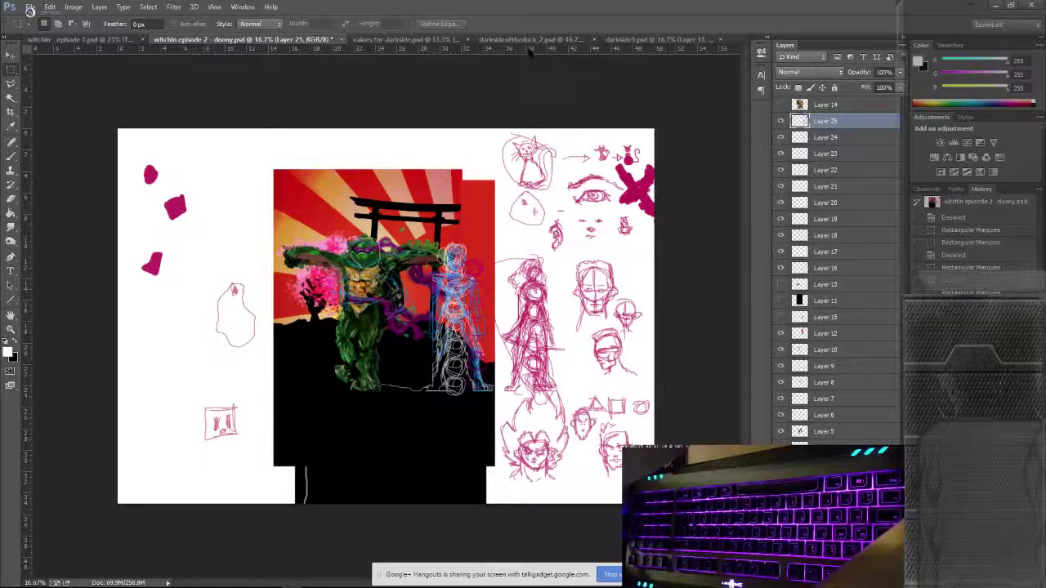
key("ctrl+Tab")
key("ctrl+Tab")
key("ctrl+Tab")
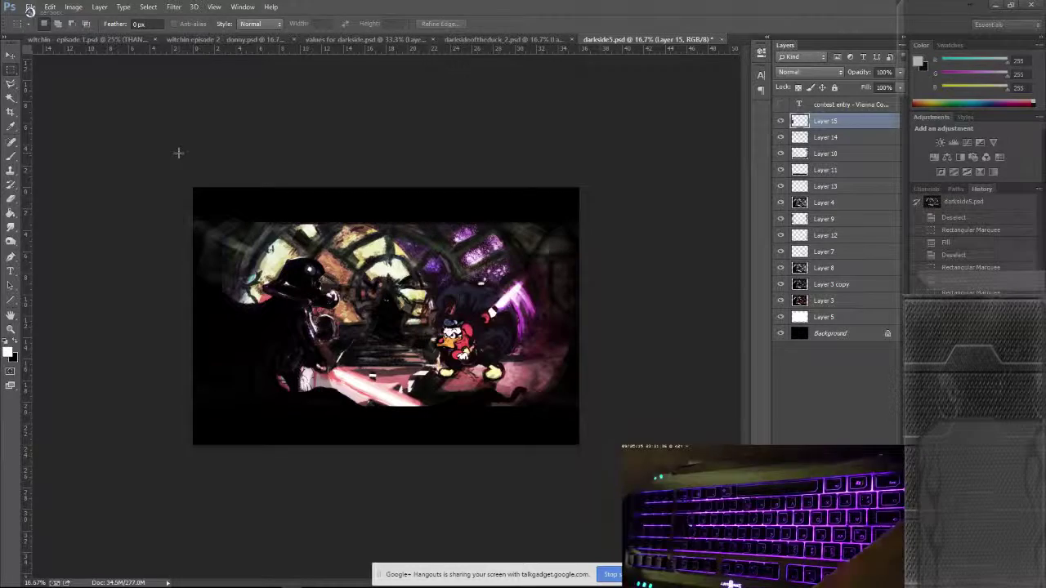
Step: Toggle Select All and deselect on the duel painting, then zoom in to 25%
key("ctrl+a")
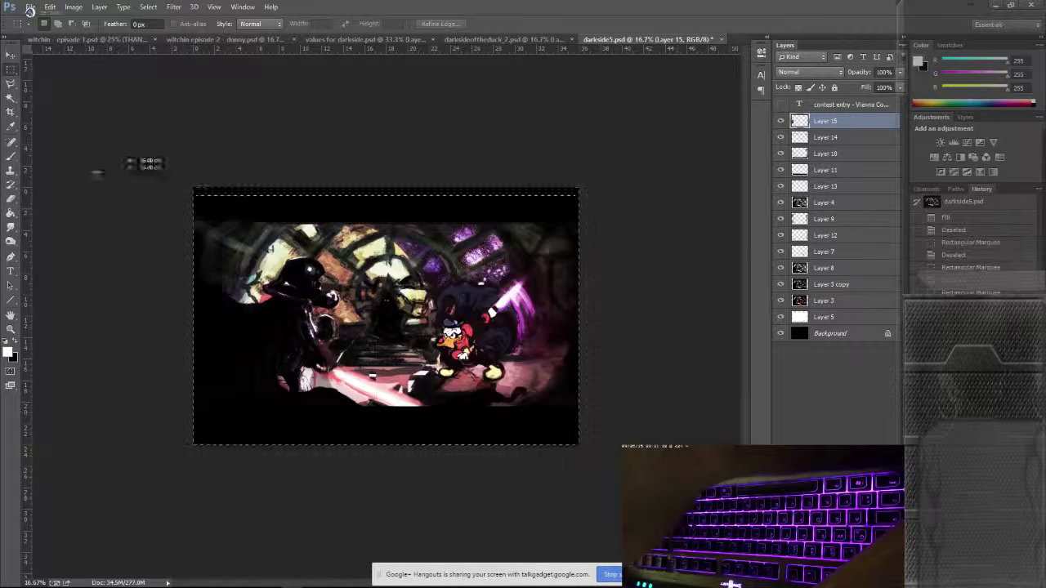
key("ctrl+d")
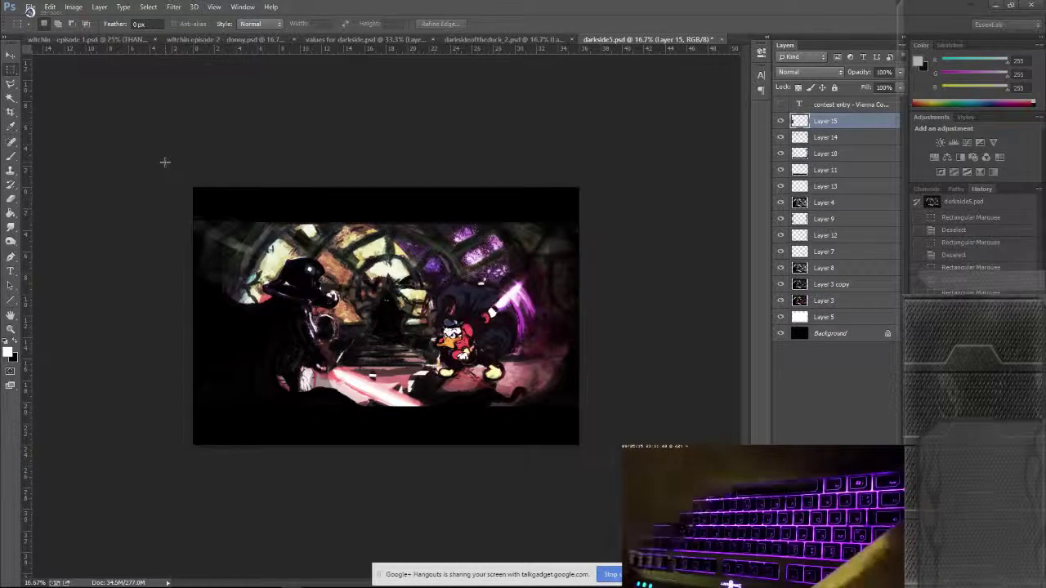
key("ctrl+a")
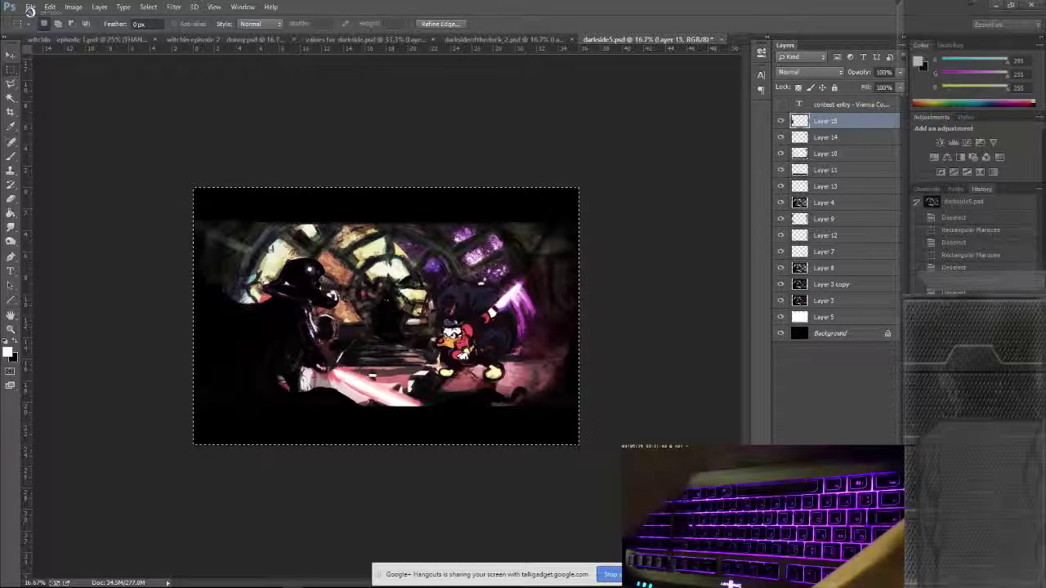
left_click_drag(582, 448, 174, 164)
left_click(155, 158)
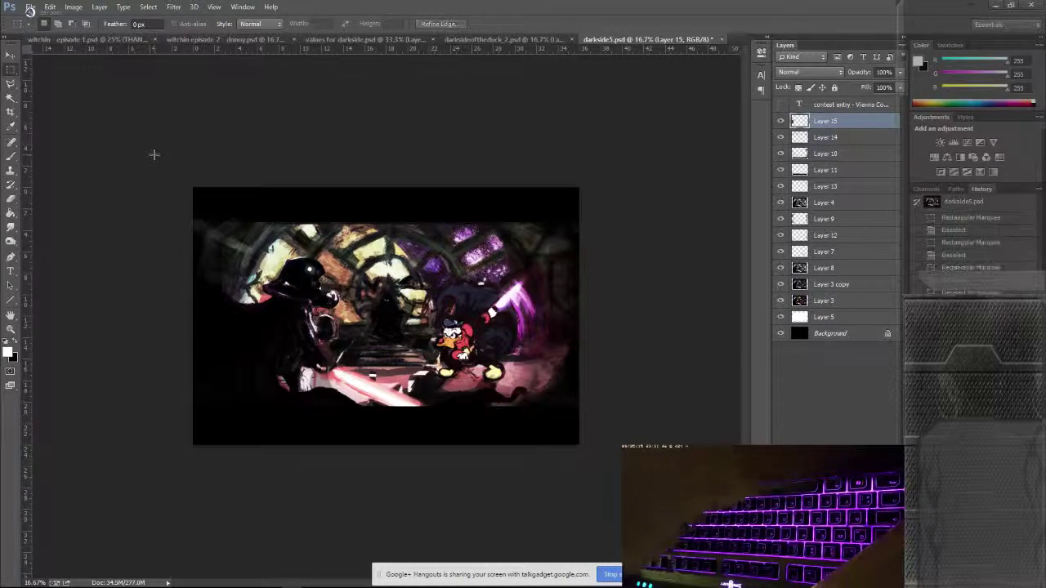
key("ctrl+a")
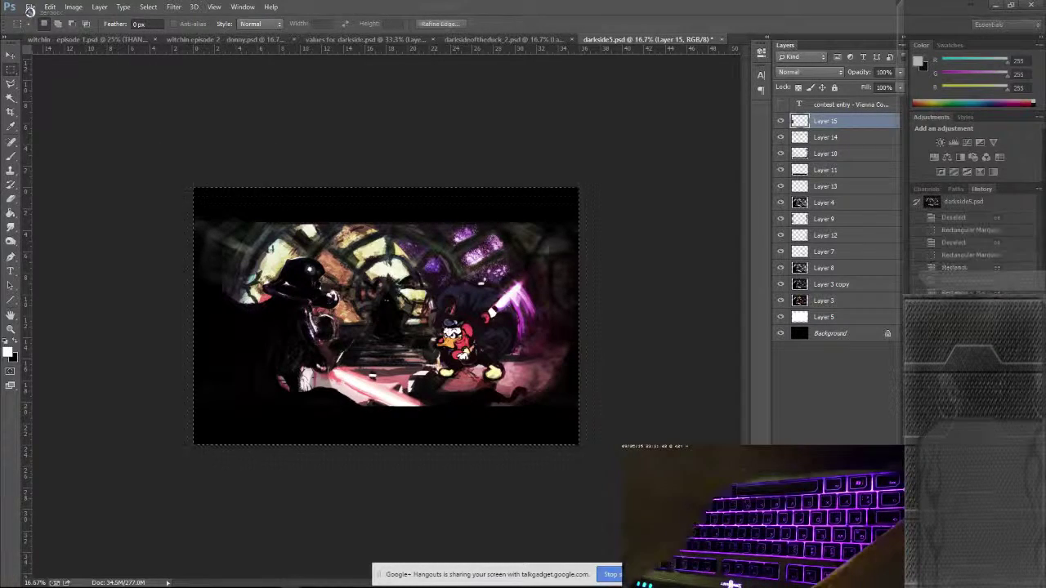
left_click(666, 398)
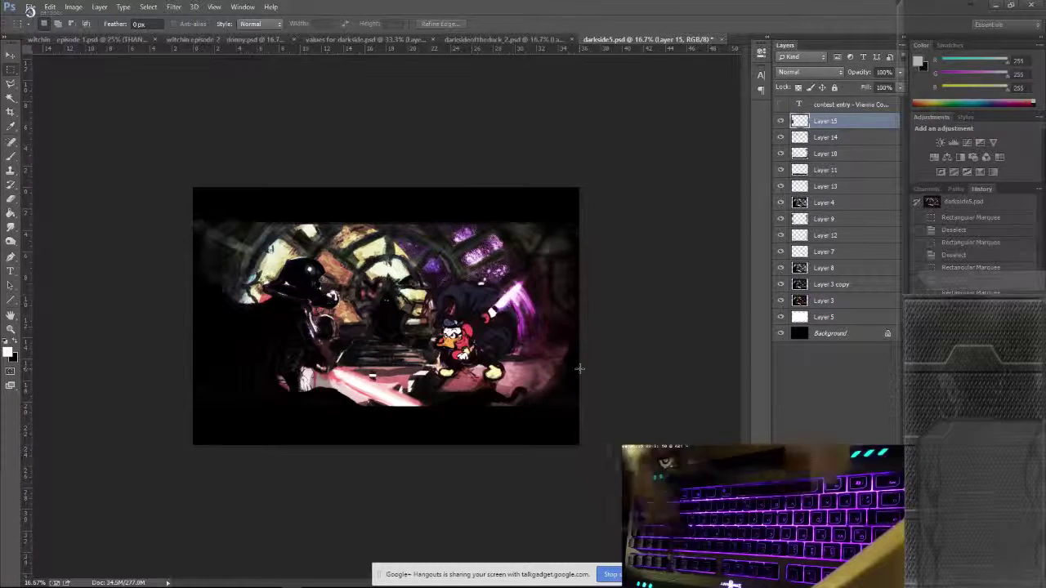
key("ctrl+plus")
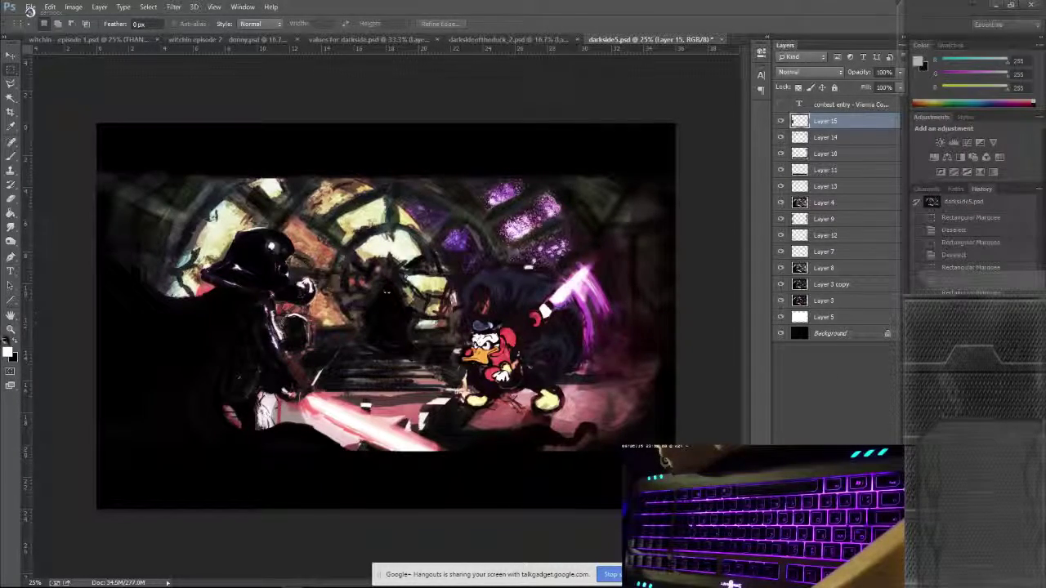
left_click(10, 328)
left_click(578, 350)
left_click(578, 350)
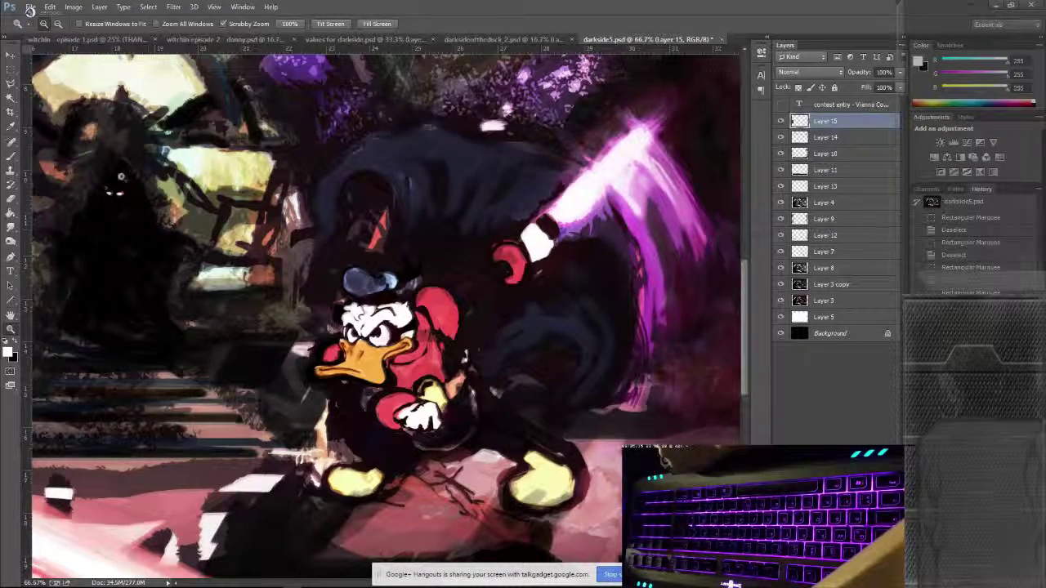
scroll(322, 348, "down", 3)
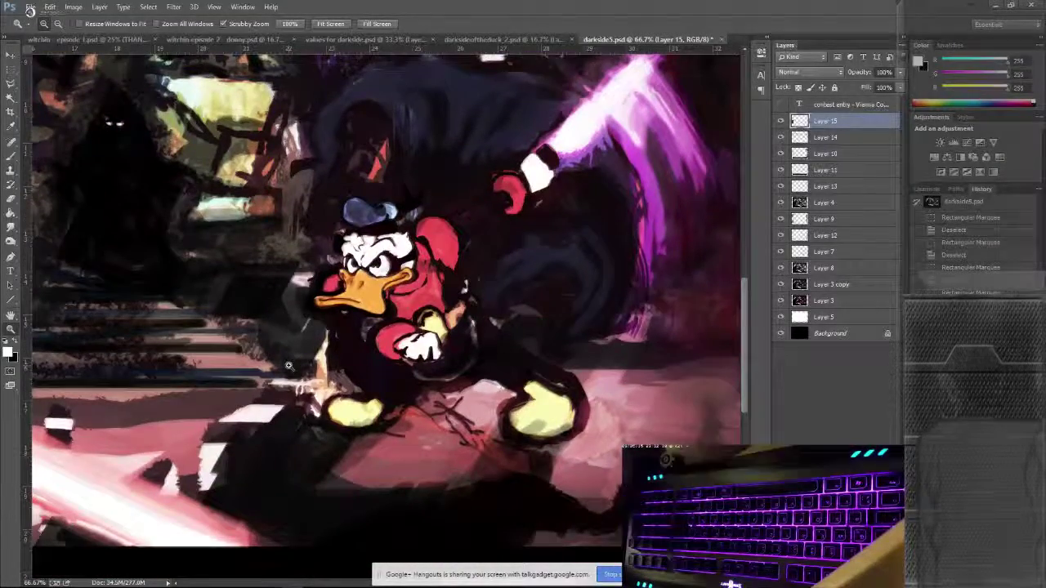
key("ctrl+minus")
key("ctrl+minus")
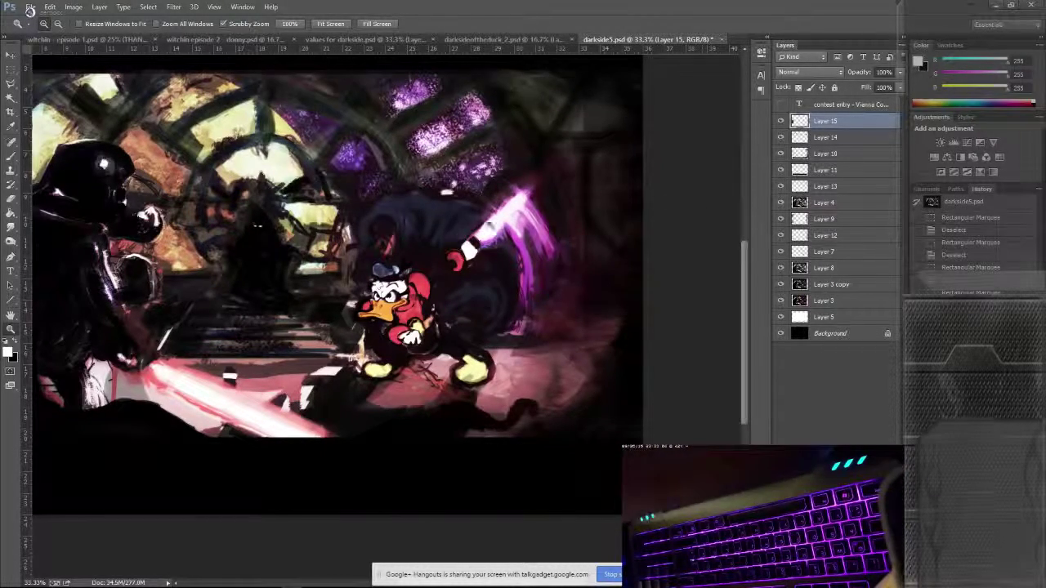
key("ctrl+minus")
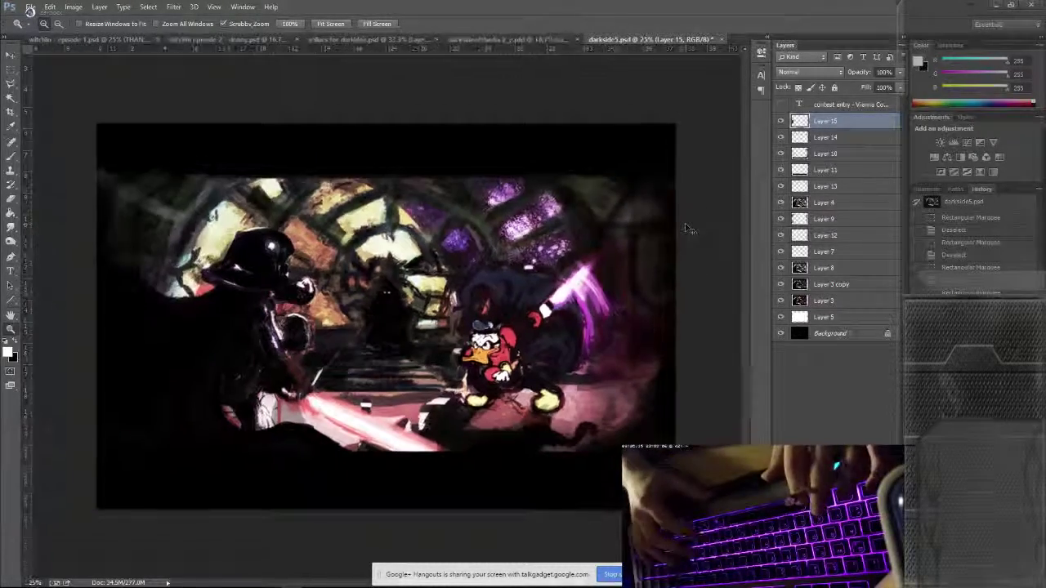
key("ctrl+minus")
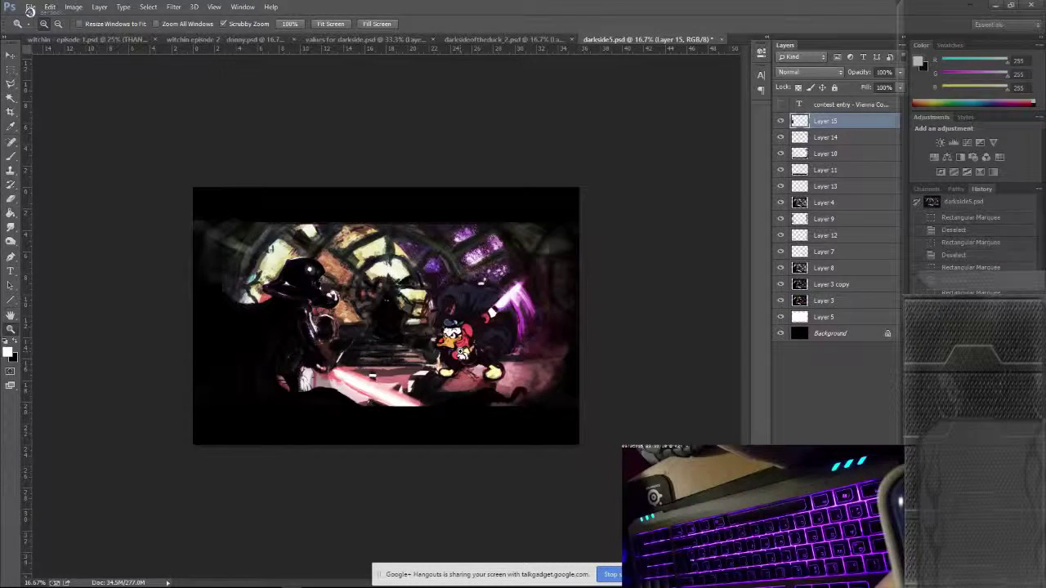
left_click(276, 383)
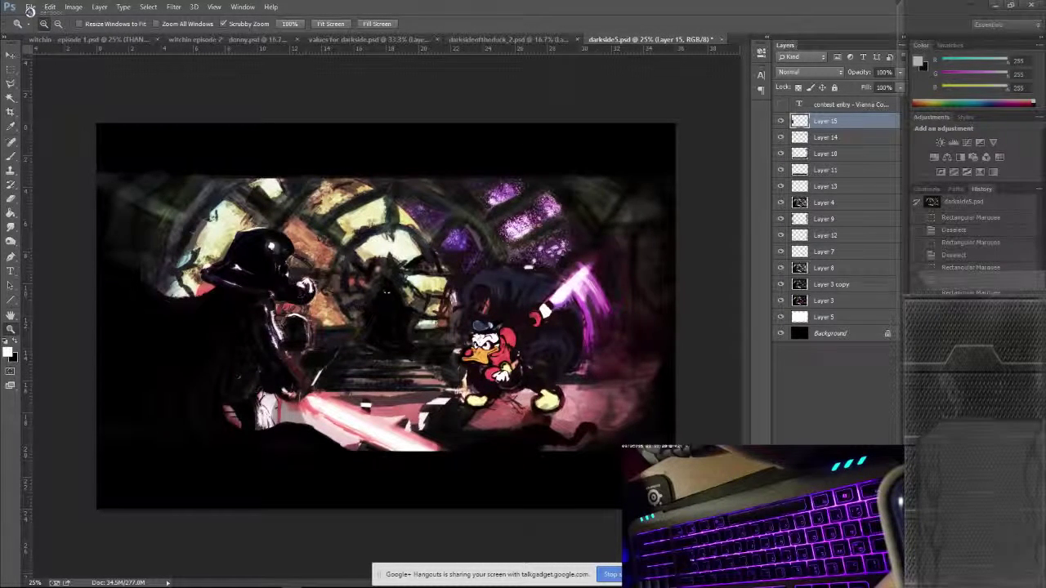
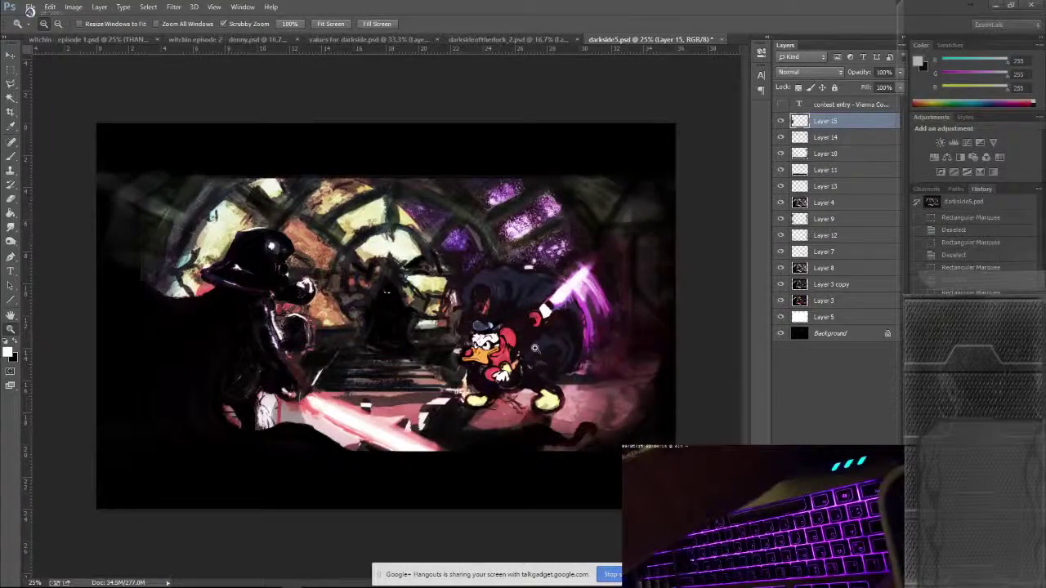
Step: Zoom in on the duck to a 100% view
left_click(531, 348)
left_click(506, 346)
left_click(482, 344)
left_click(453, 343)
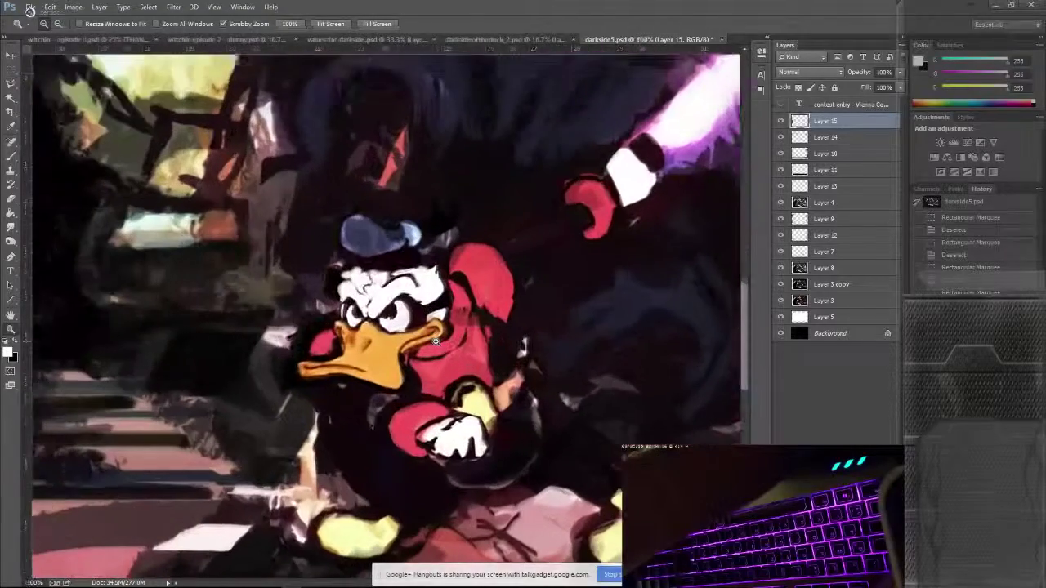
scroll(436, 341, "down", 3)
Step: Set up the Brush with a black foreground colour at 6 px
key("b")
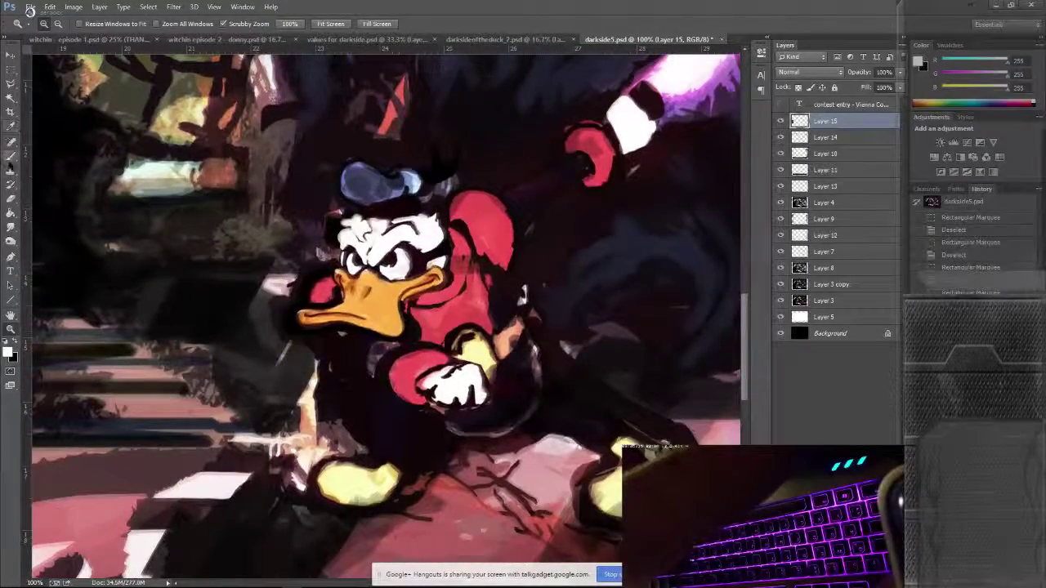
left_click(7, 343)
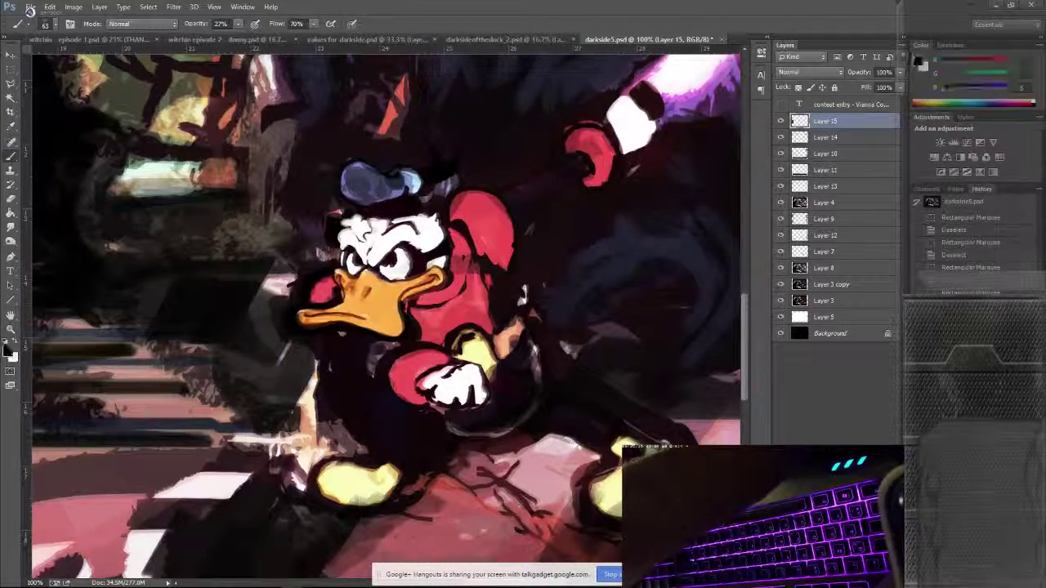
left_click(51, 24)
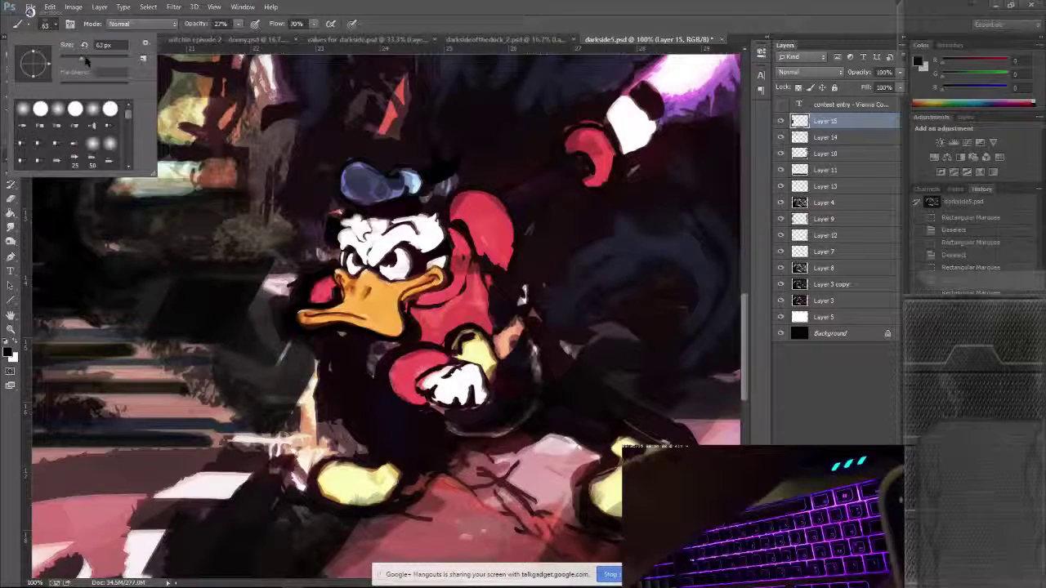
left_click_drag(86, 61, 67, 59)
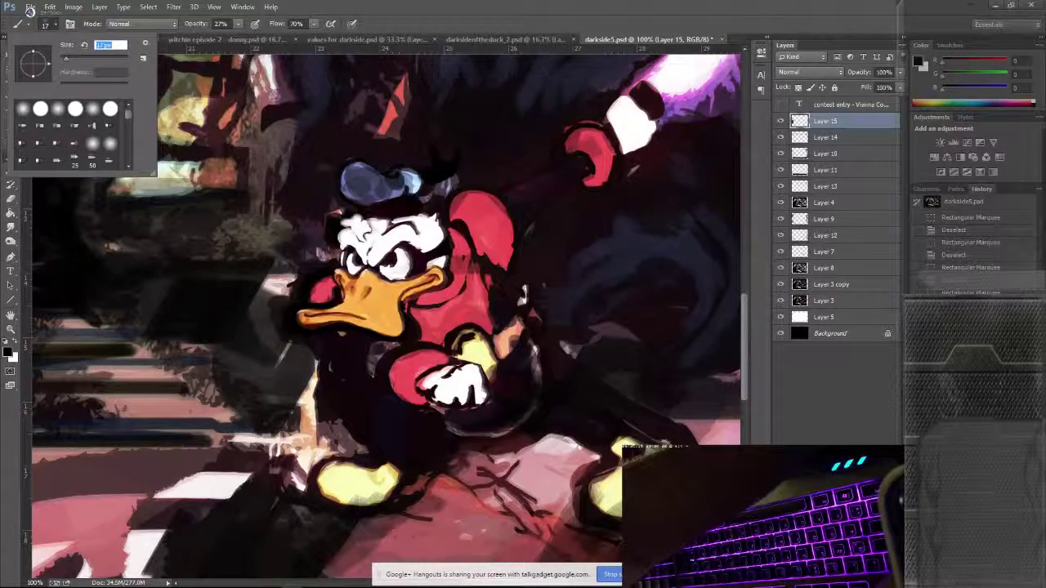
left_click(52, 24)
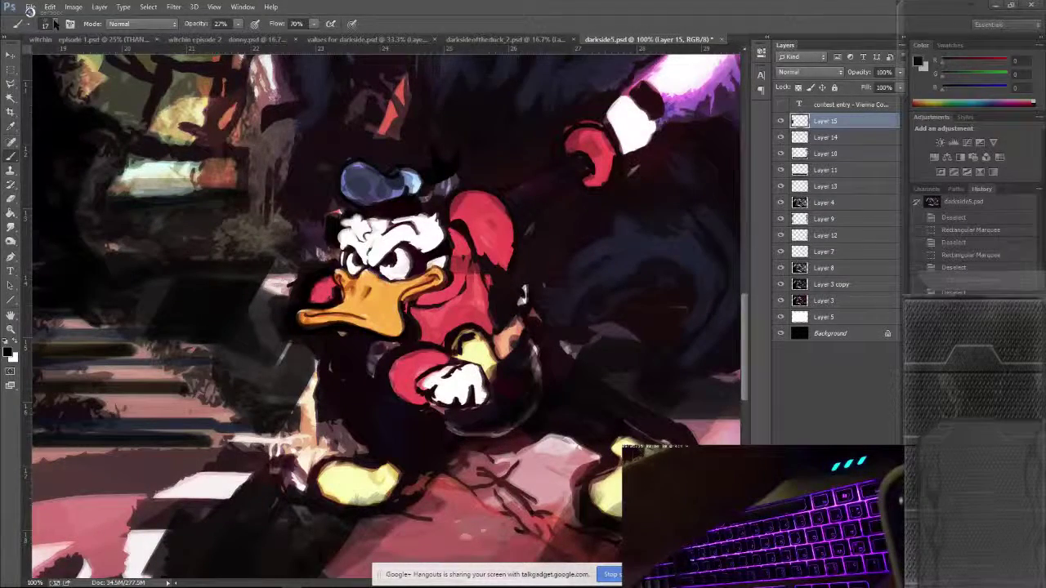
left_click(55, 24)
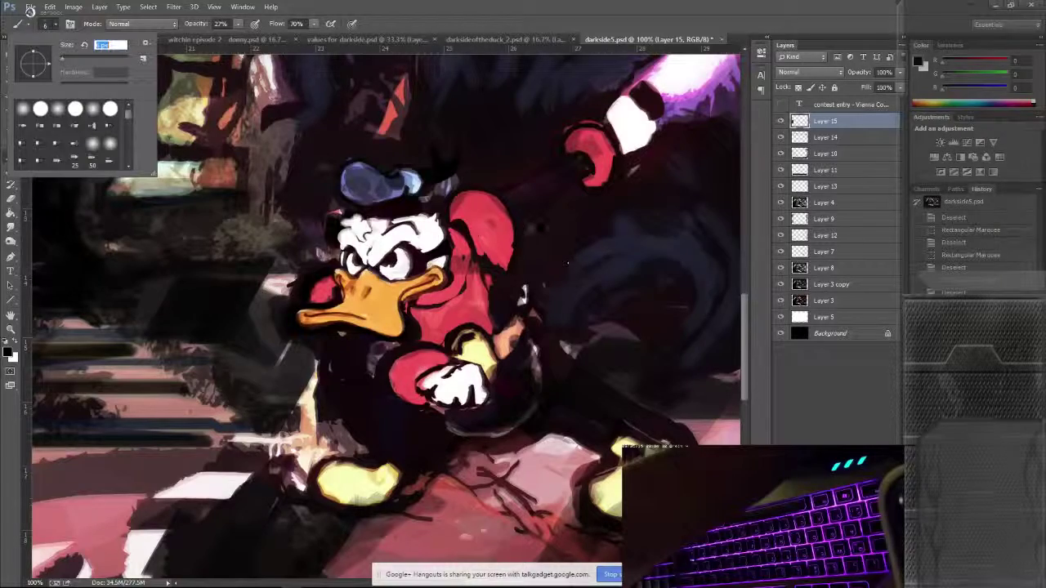
key("Return")
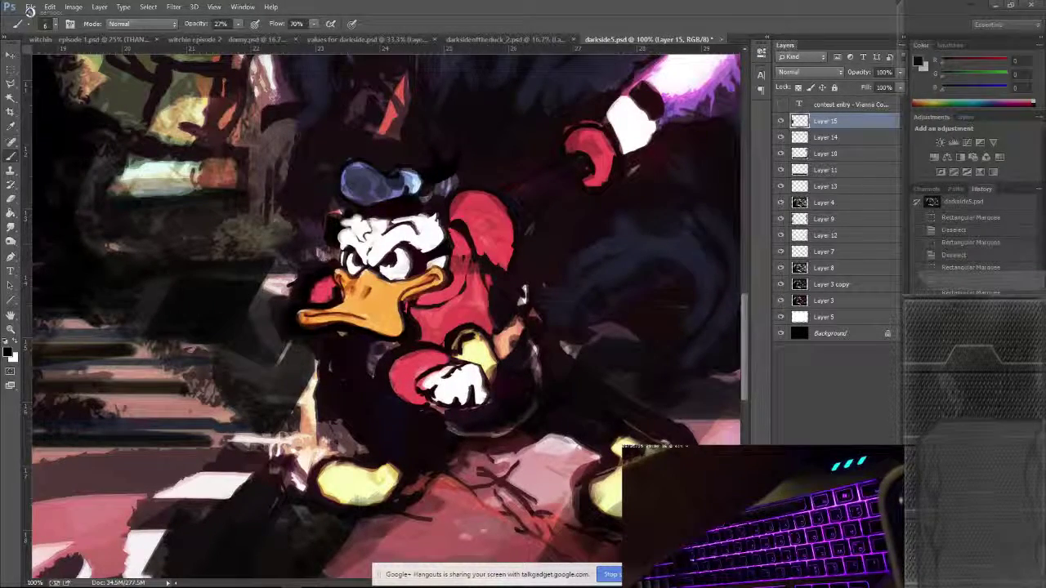
Step: Deselect, then zoom to 400% on the duck's eyes and beak
key("ctrl+d")
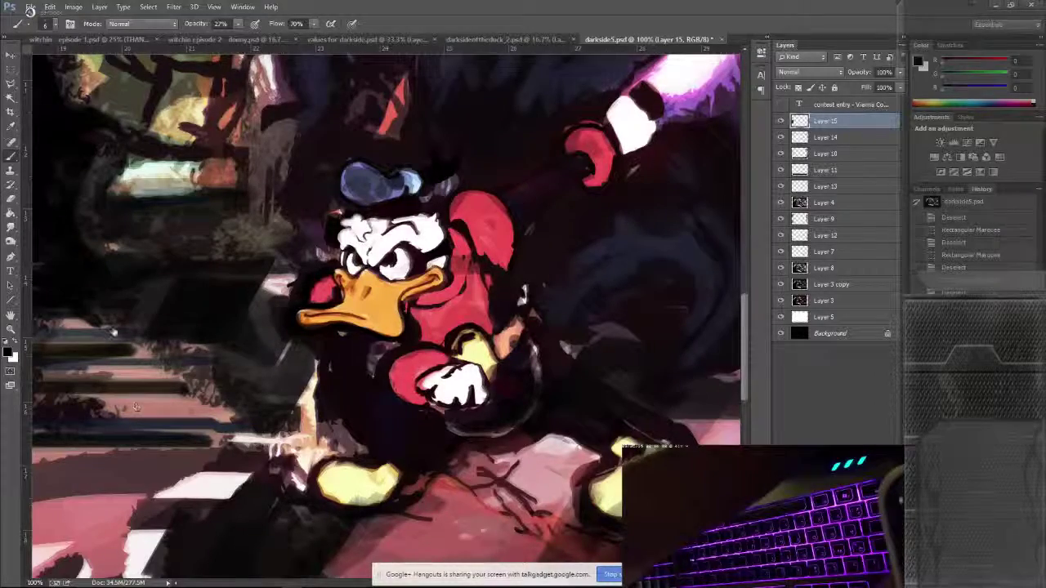
key("z")
left_click(357, 264)
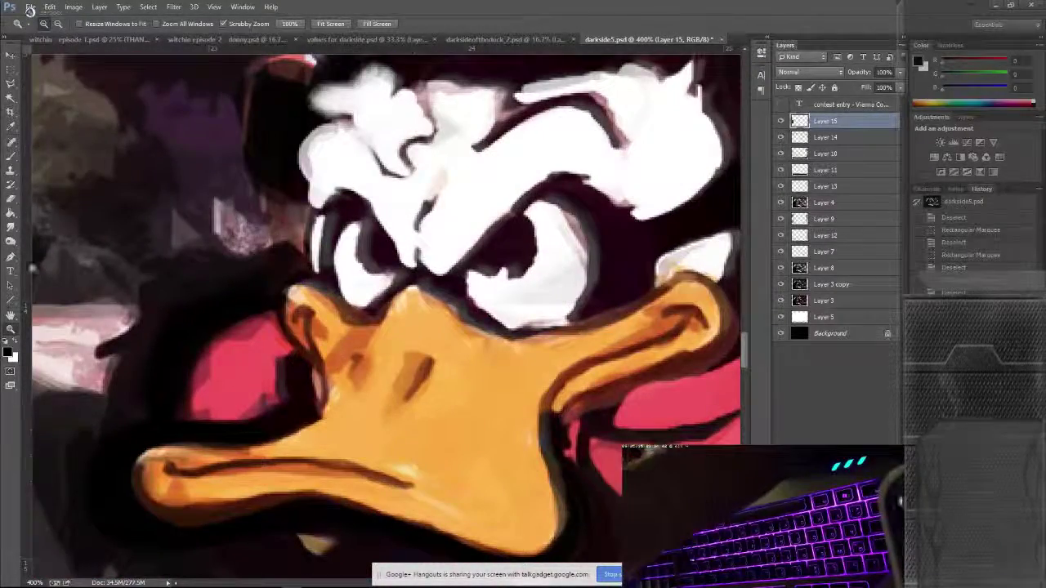
Step: Set the brush Opacity and Flow to 100%
key("b")
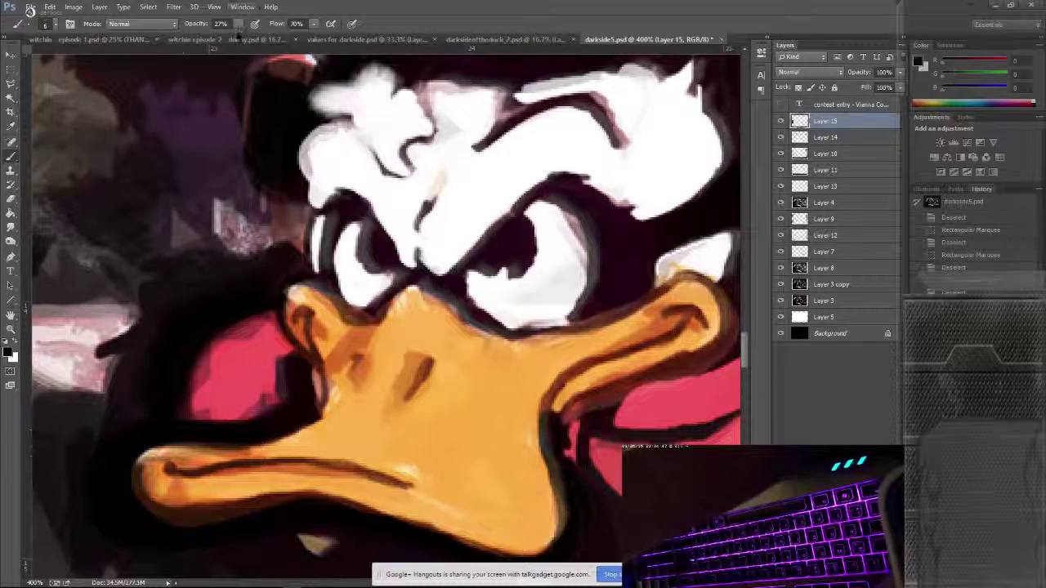
key("0")
mouse_move(316, 23)
left_mouse_down()
mouse_move(324, 48)
mouse_move(354, 47)
left_mouse_up()
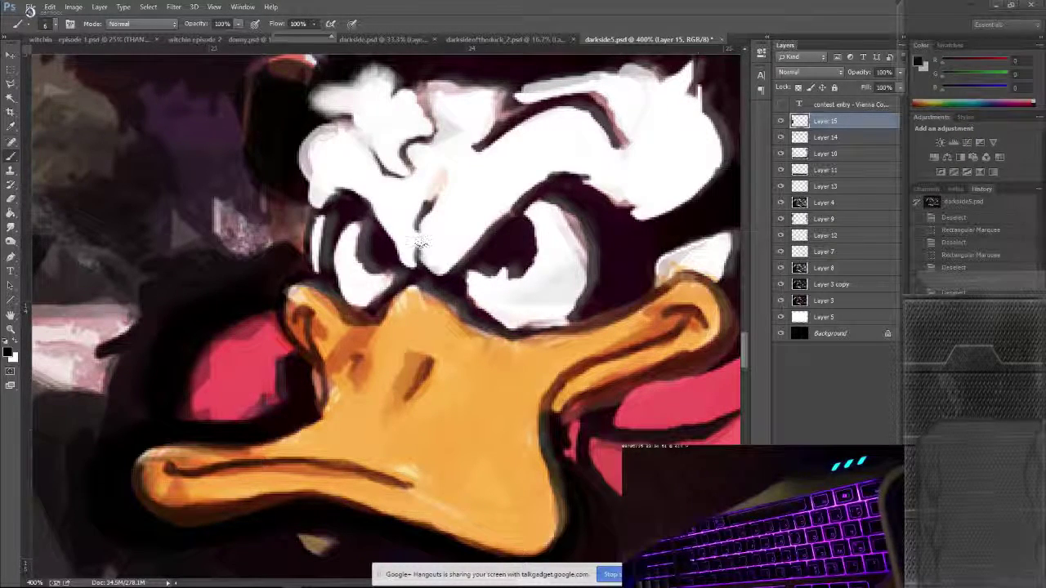
Step: Paint dark outlines and shading around the duck's eyes, undoing stray strokes
mouse_move(413, 266)
left_mouse_down()
mouse_move(418, 253)
mouse_move(478, 244)
mouse_move(539, 194)
mouse_move(644, 217)
mouse_move(657, 204)
left_mouse_up()
mouse_move(586, 191)
left_mouse_down()
mouse_move(605, 181)
mouse_move(583, 179)
mouse_move(591, 187)
mouse_move(515, 214)
mouse_move(474, 245)
left_mouse_up()
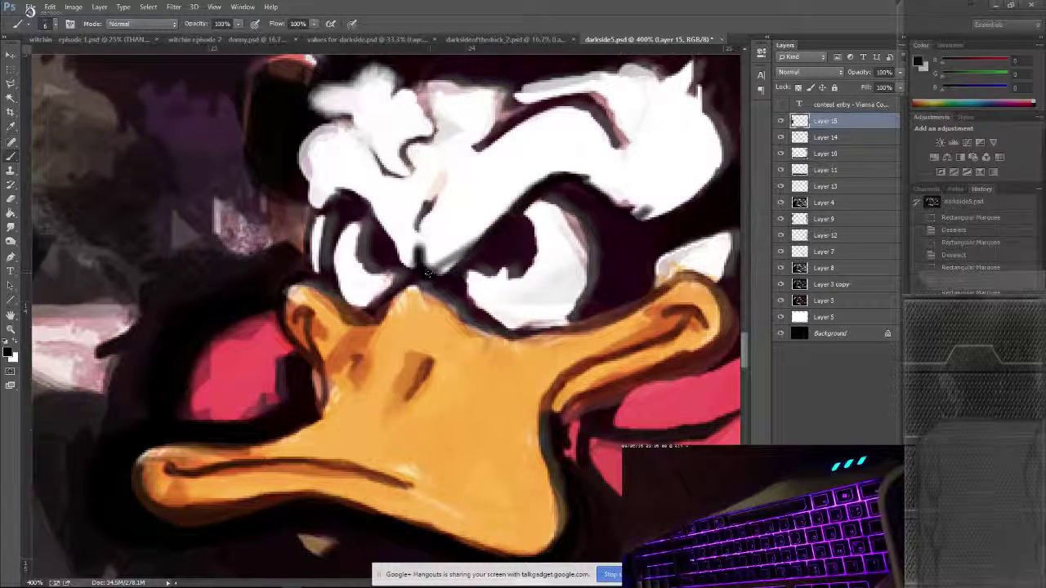
key("ctrl+z")
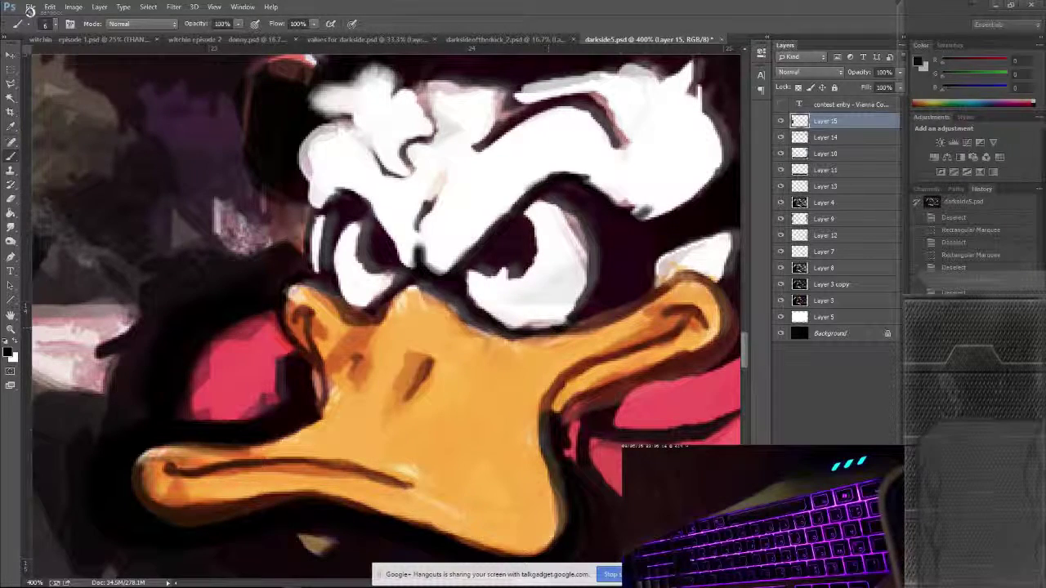
mouse_move(582, 309)
left_mouse_down()
mouse_move(595, 281)
mouse_move(594, 232)
left_mouse_up()
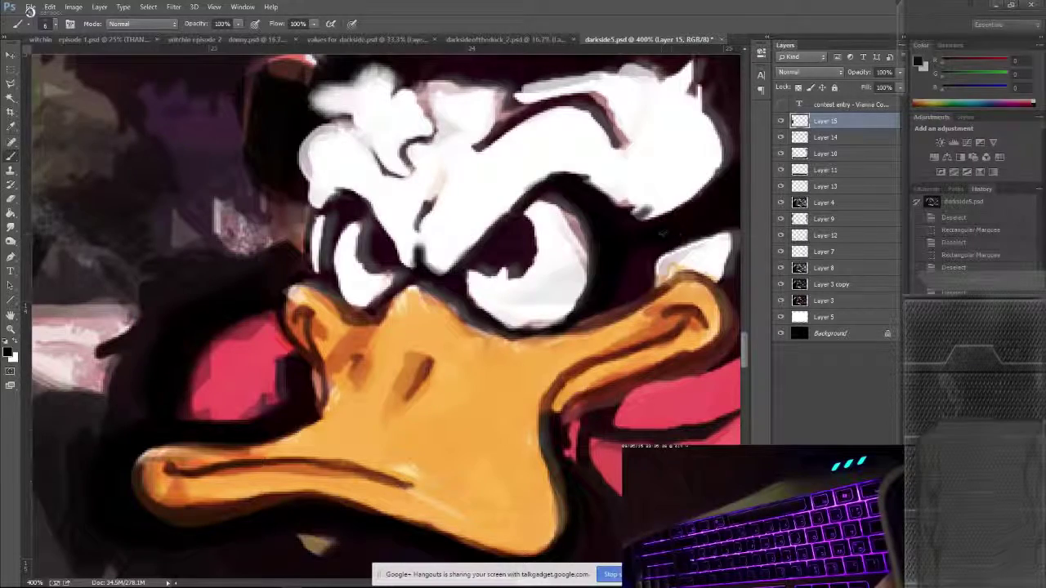
key("ctrl+alt+z")
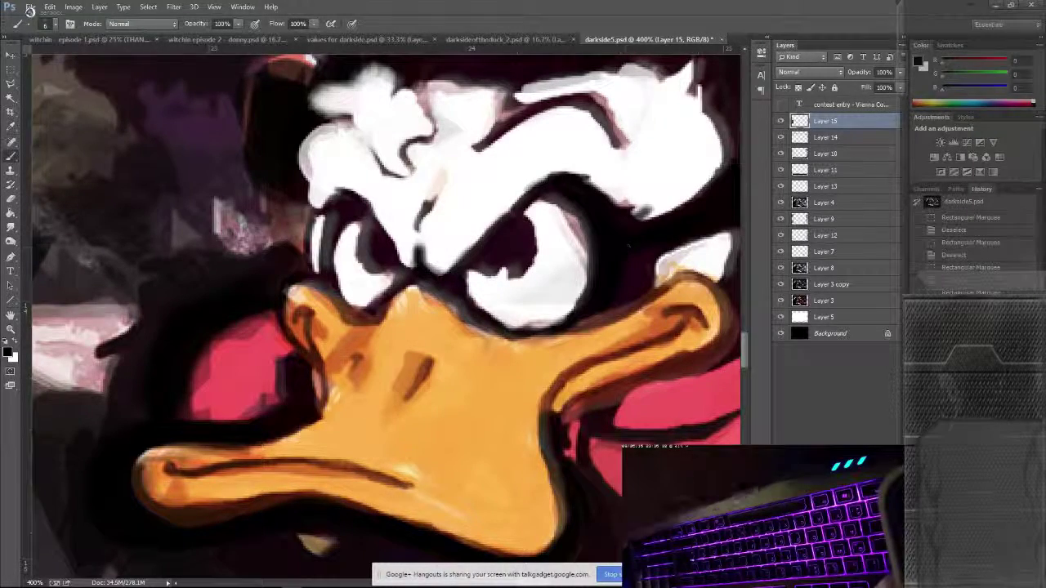
left_click_drag(392, 253, 350, 188)
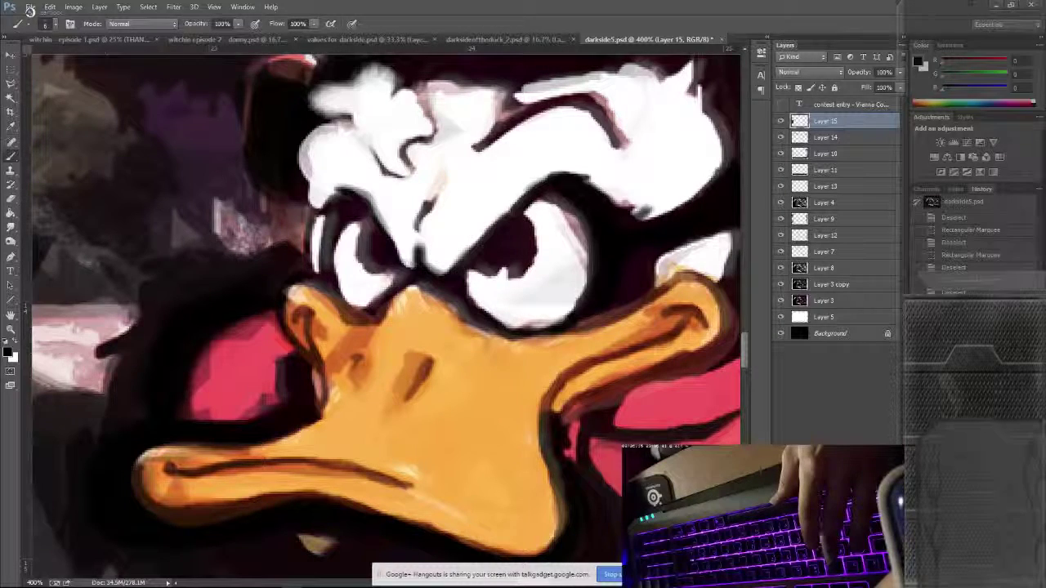
mouse_move(407, 269)
left_mouse_down()
mouse_move(371, 219)
mouse_move(372, 263)
left_mouse_up()
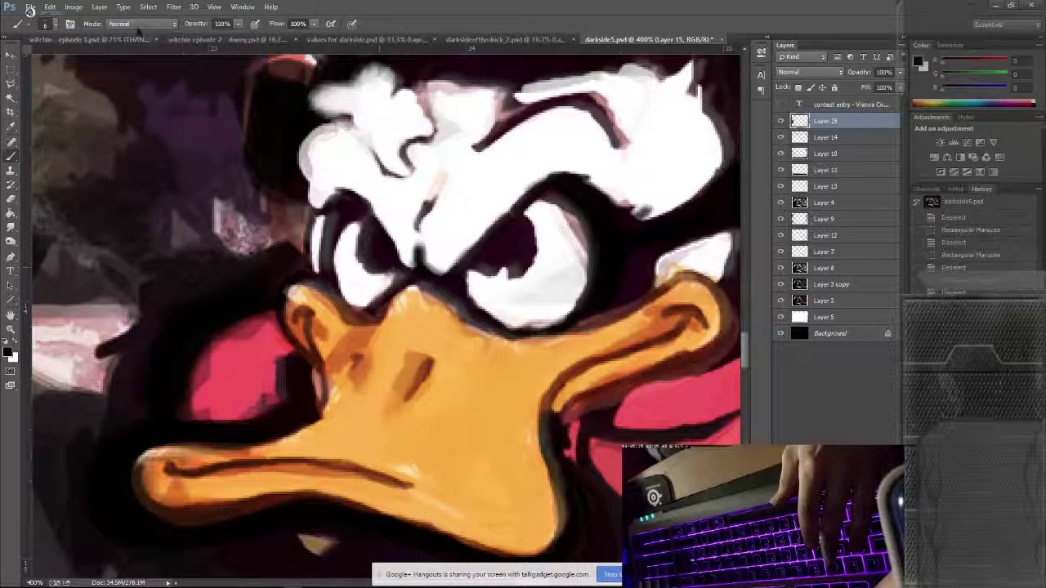
left_click(48, 24)
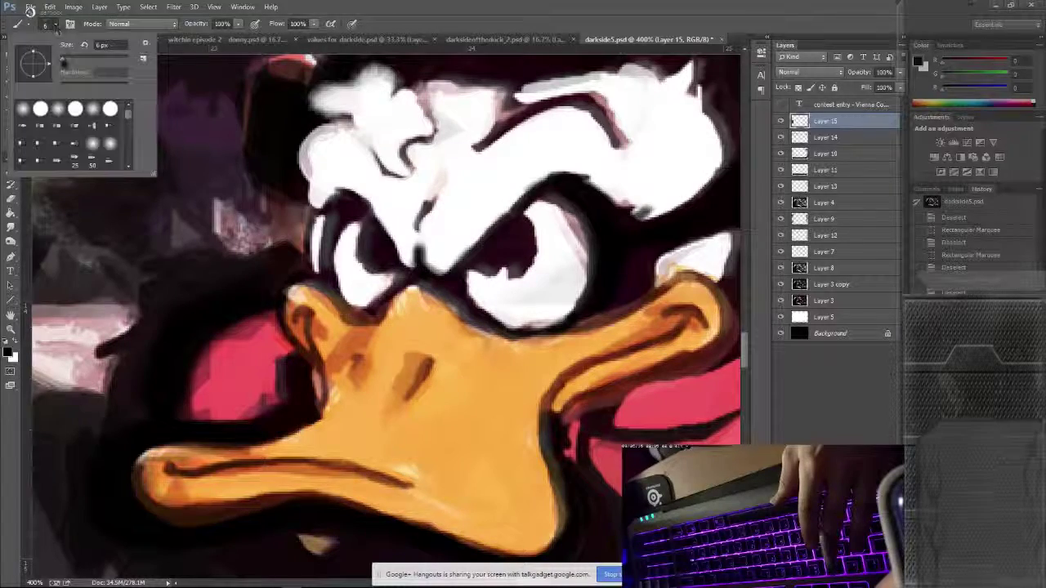
Step: Choose a hard round brush and set its size to 2 px
left_click(81, 117)
scroll(75, 119, "down", 5)
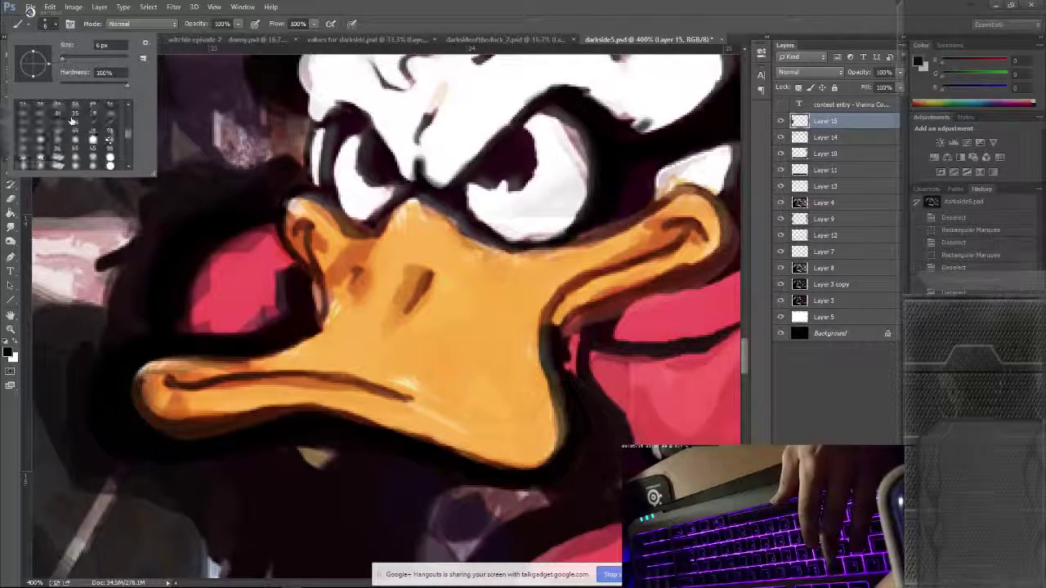
scroll(72, 120, "down", 3)
left_click_drag(61, 58, 60, 61)
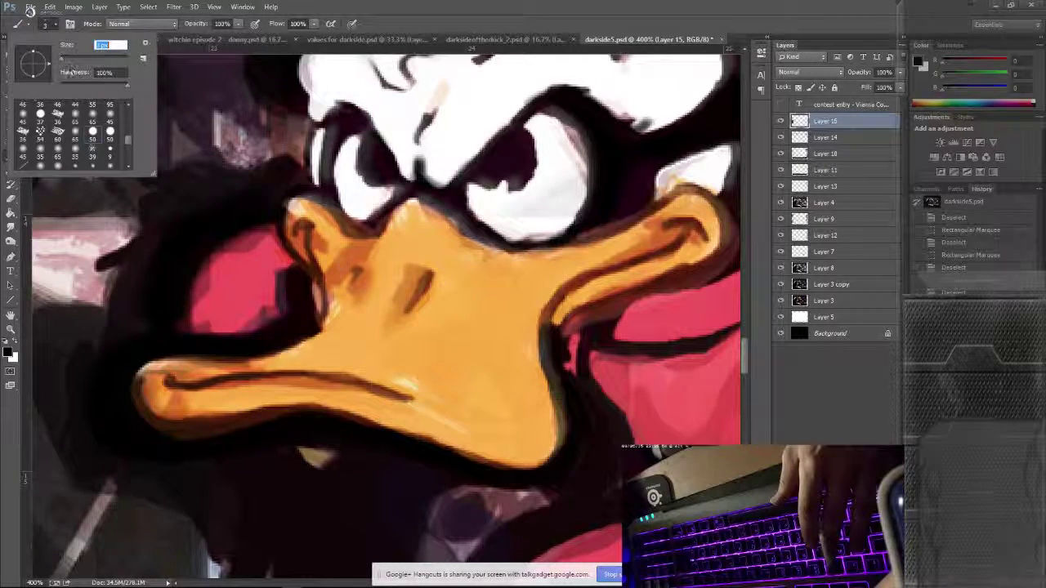
type("2")
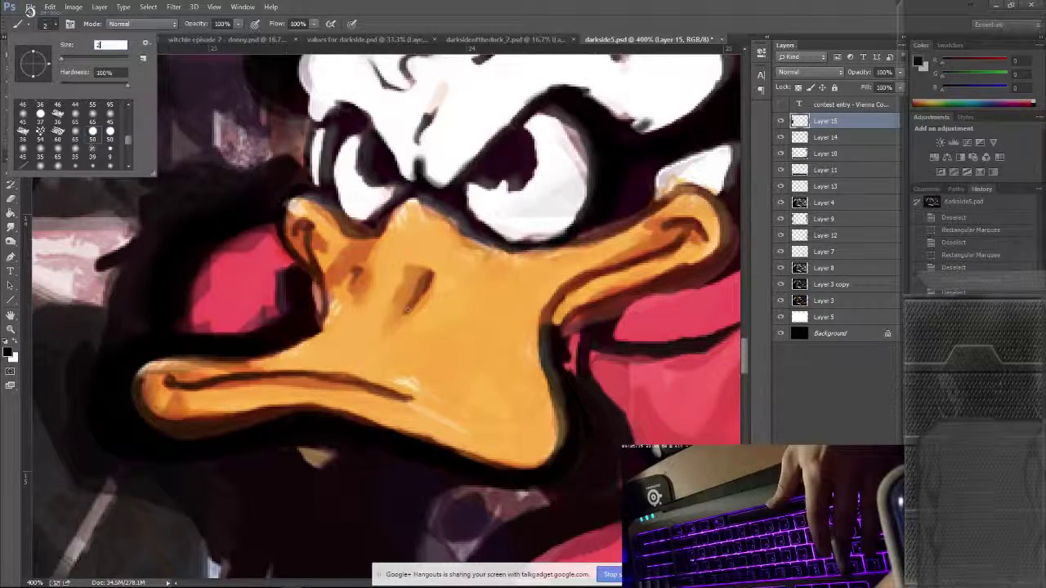
key("Return")
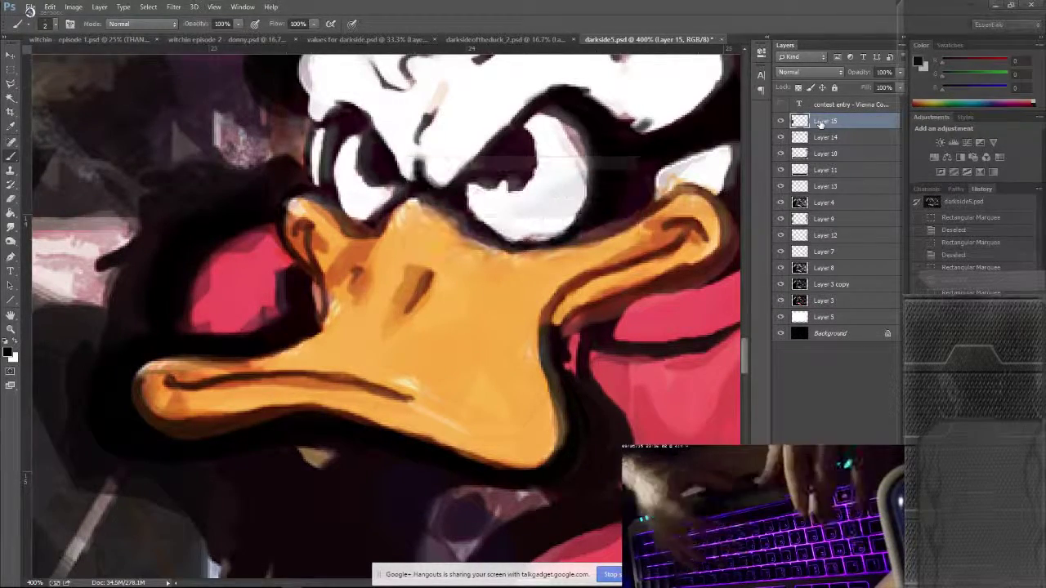
Step: Add two new empty layers, Layer 16 and Layer 17, above Layer 15
key("ctrl+shift+alt+n")
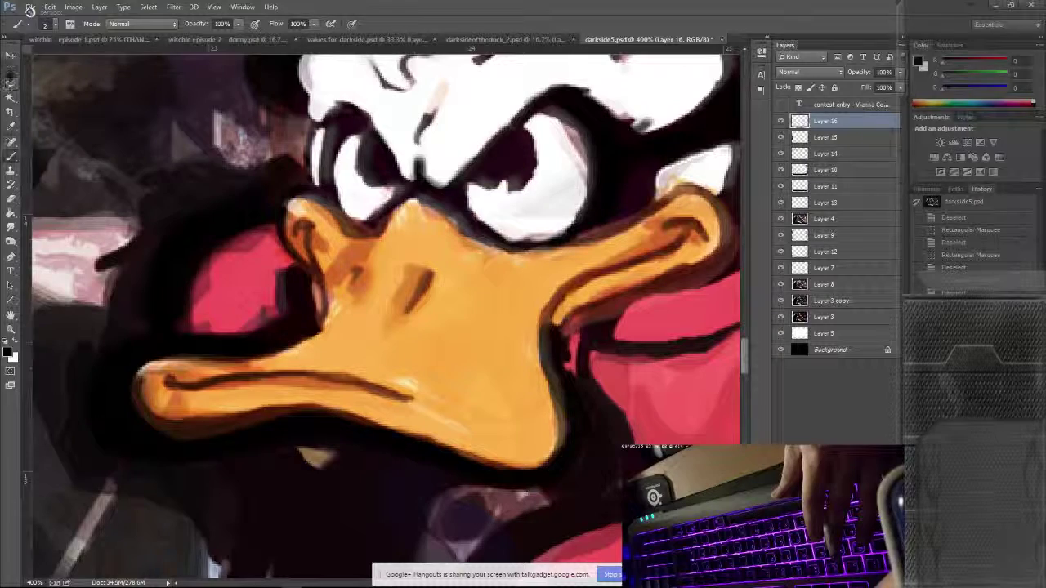
left_click(11, 69)
key("b")
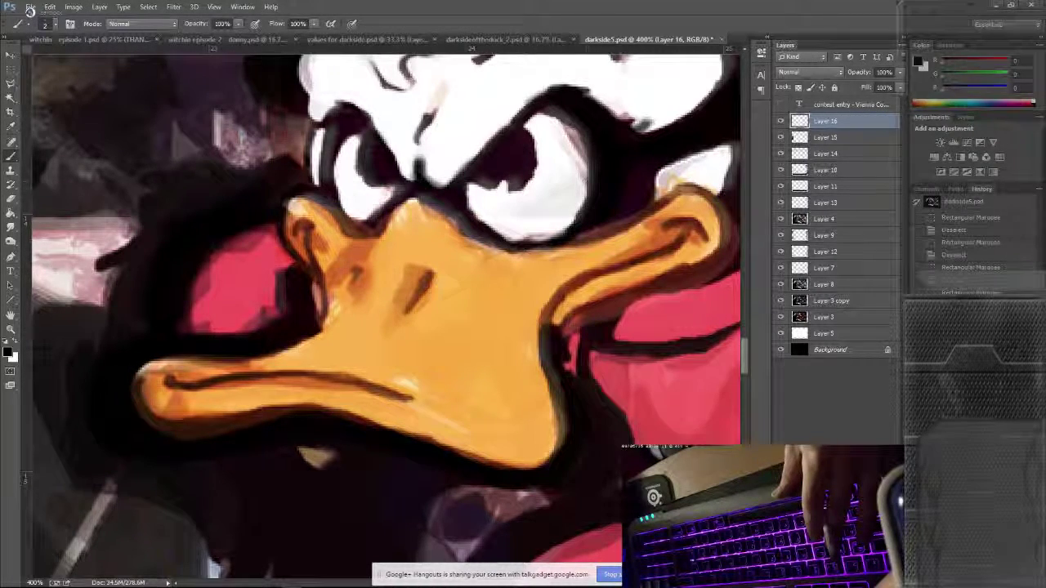
key("ctrl+shift+n")
left_click(631, 176)
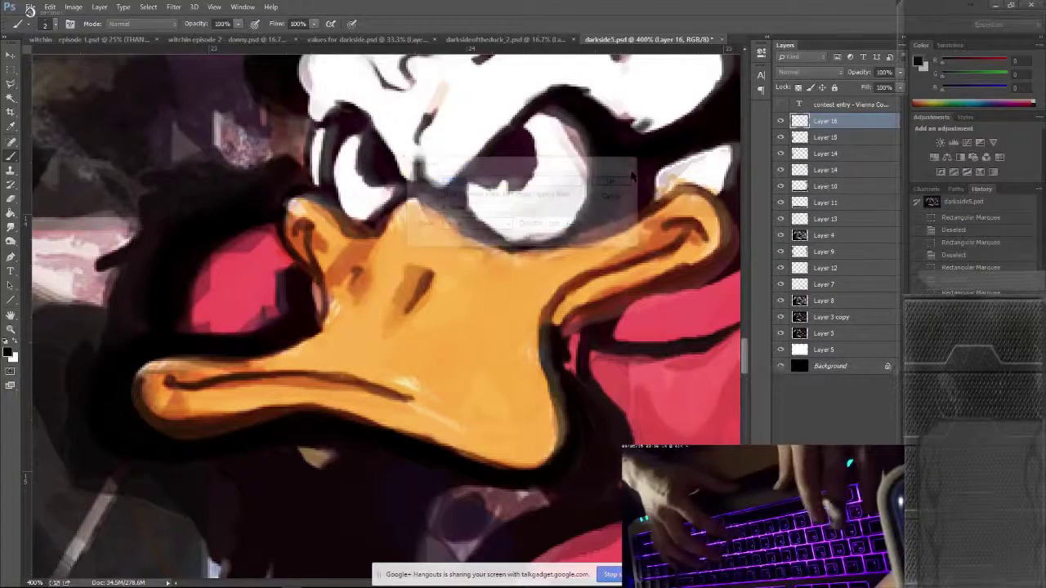
Step: Try a 20 px brush on the beak, undo the stroke, then dismiss the Edit menu
left_click(55, 24)
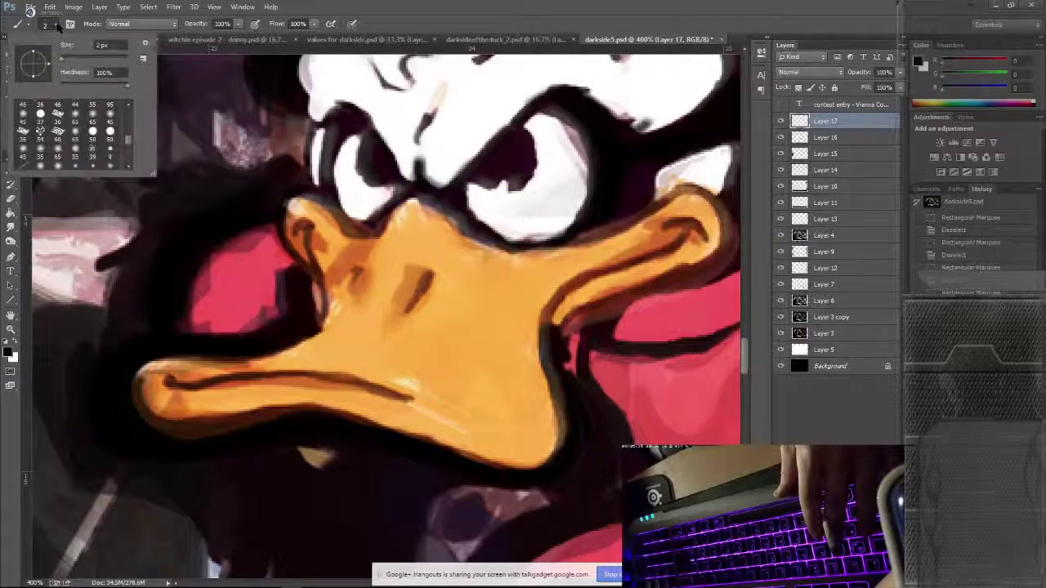
scroll(90, 147, "down", 3)
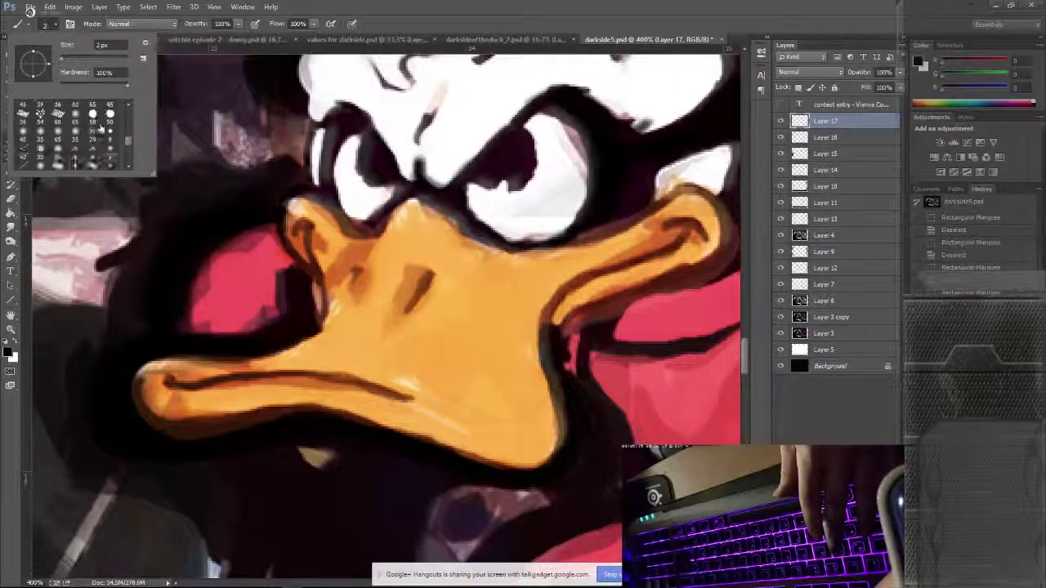
left_click(90, 166)
mouse_move(425, 309)
left_mouse_down()
mouse_move(482, 335)
mouse_move(488, 372)
left_mouse_up()
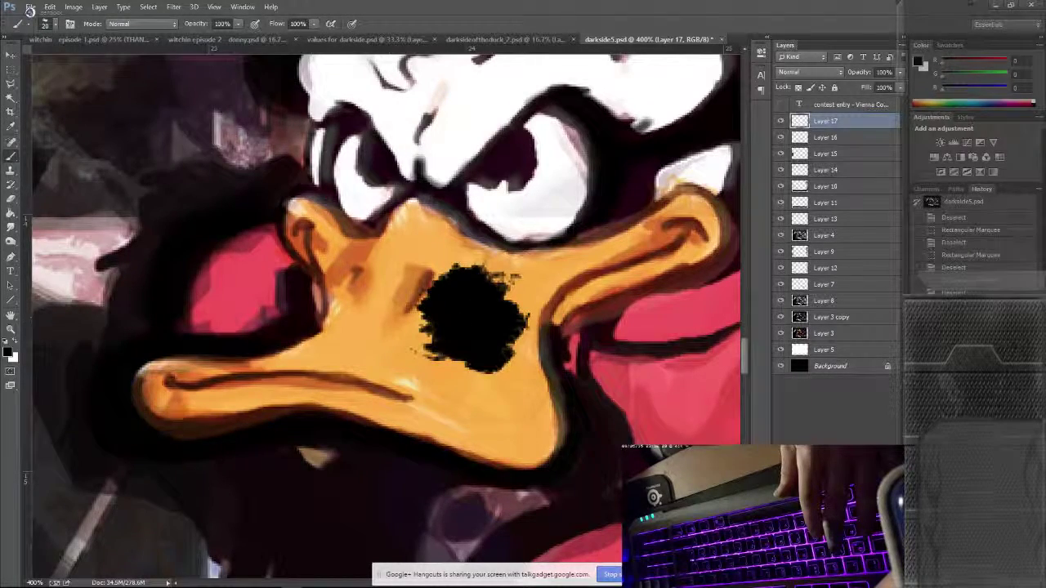
key("ctrl+z")
left_click(47, 23)
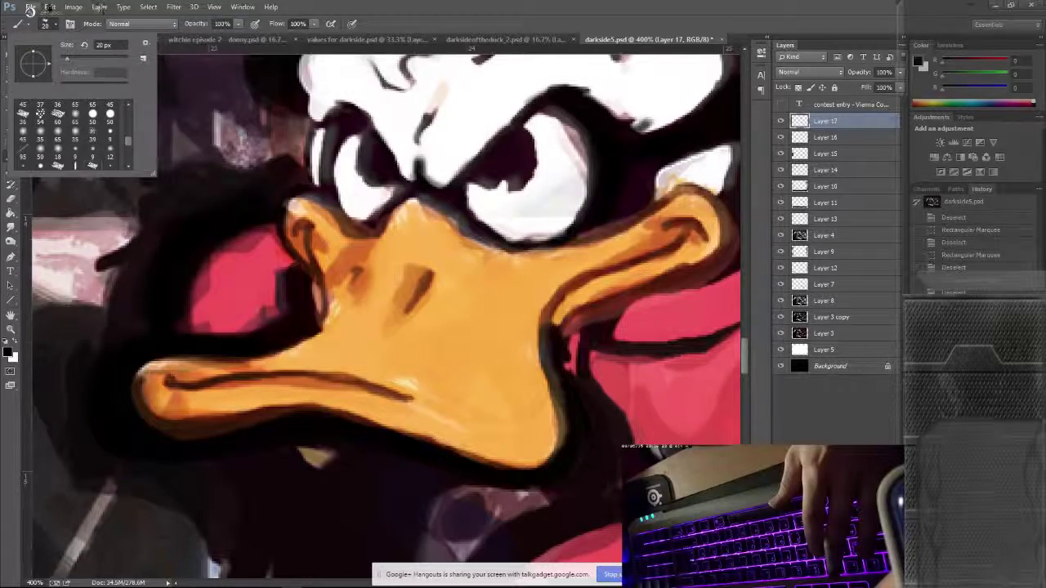
left_click(50, 6)
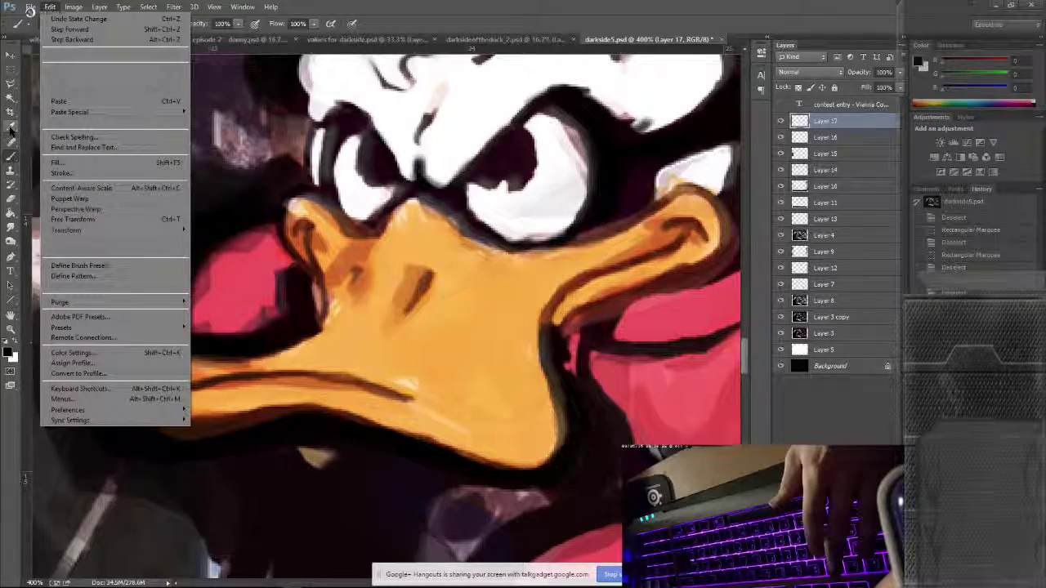
key("Escape")
Step: Zoom out from 400% until the whole duck-versus-hooded-figure scene is visible
key("i")
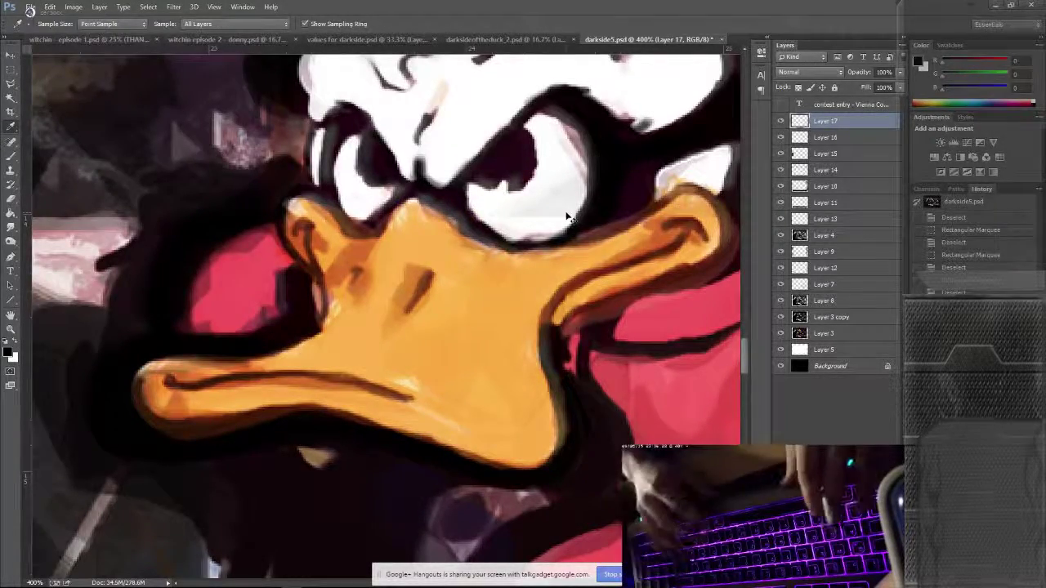
key("ctrl+minus")
key("ctrl+minus")
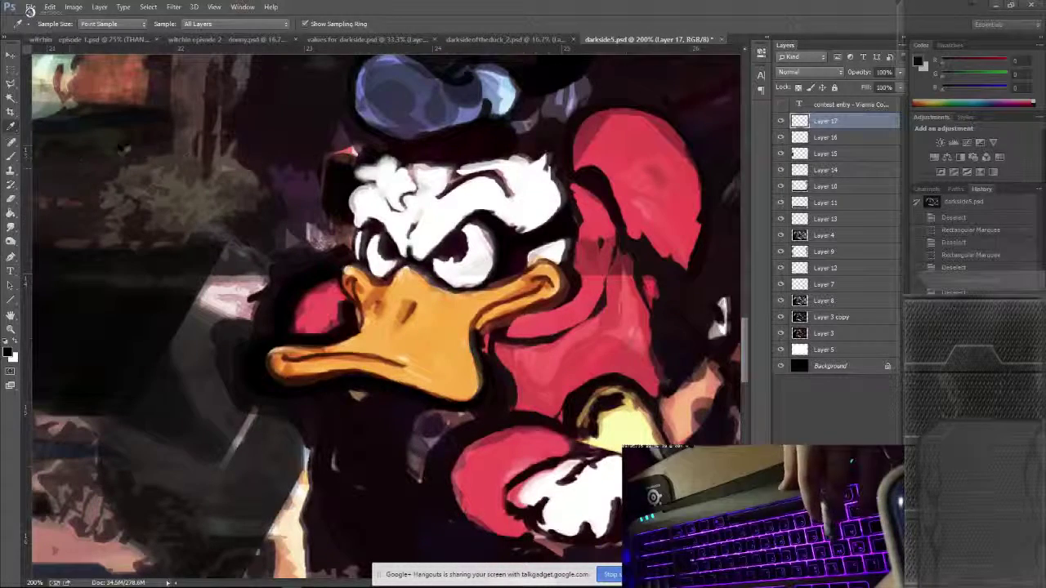
key("v")
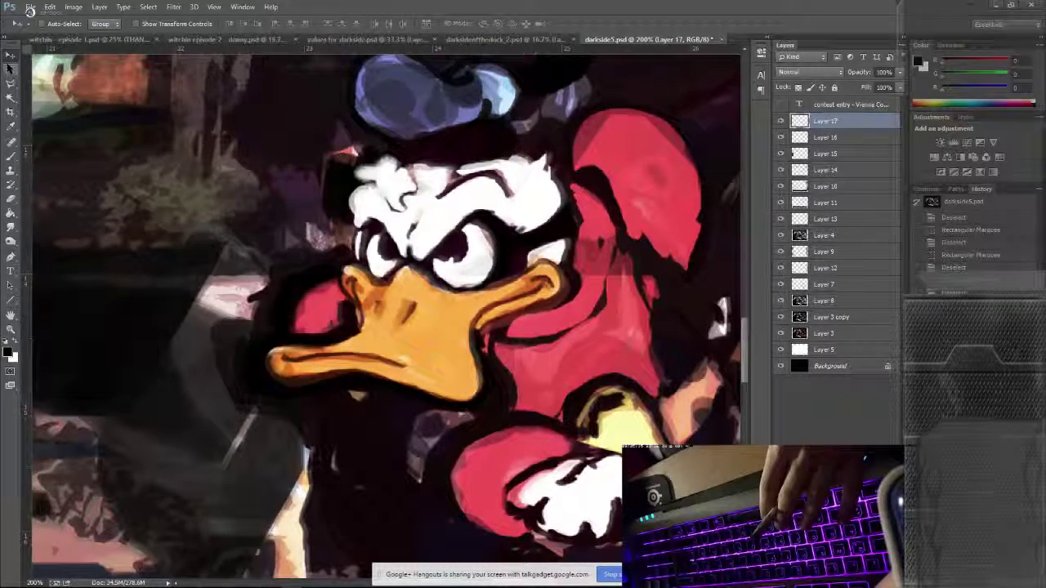
key("s")
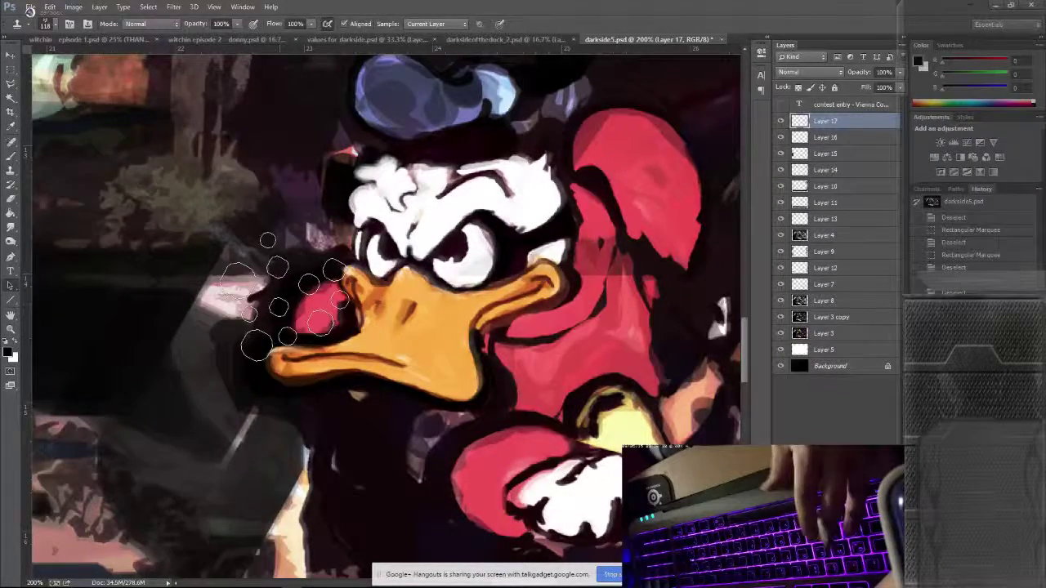
key("a")
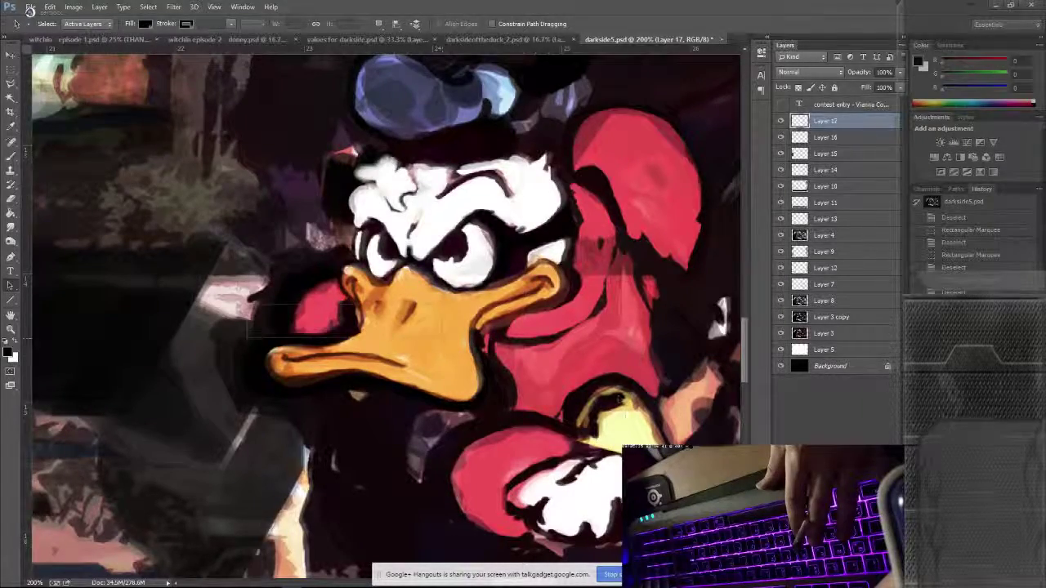
key("ctrl+minus")
key("ctrl+minus")
key("ctrl+minus")
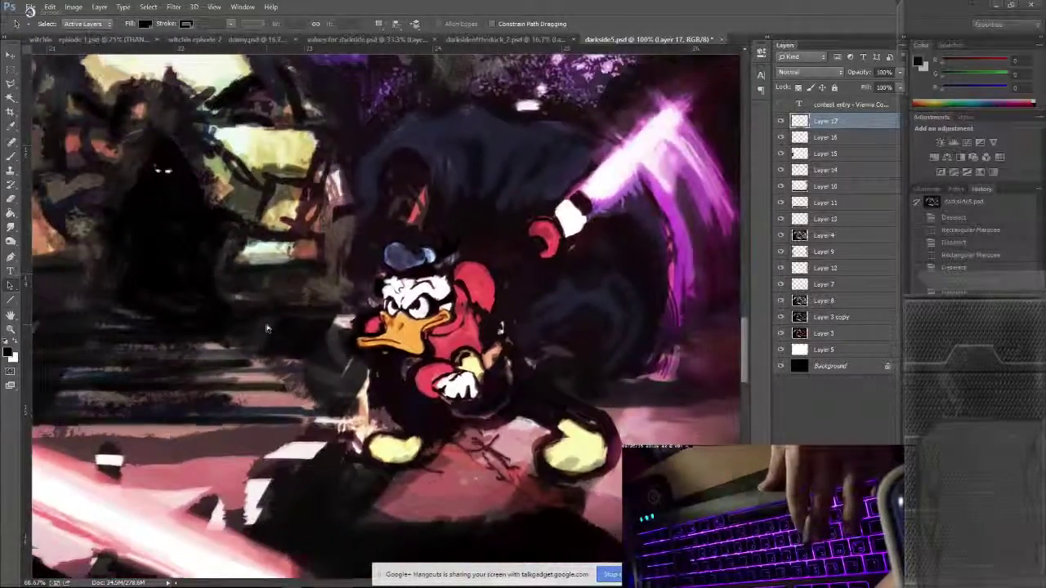
Step: Add a 'KFKFKFKFKFK' test text layer, then hide it in the Layers panel
key("t")
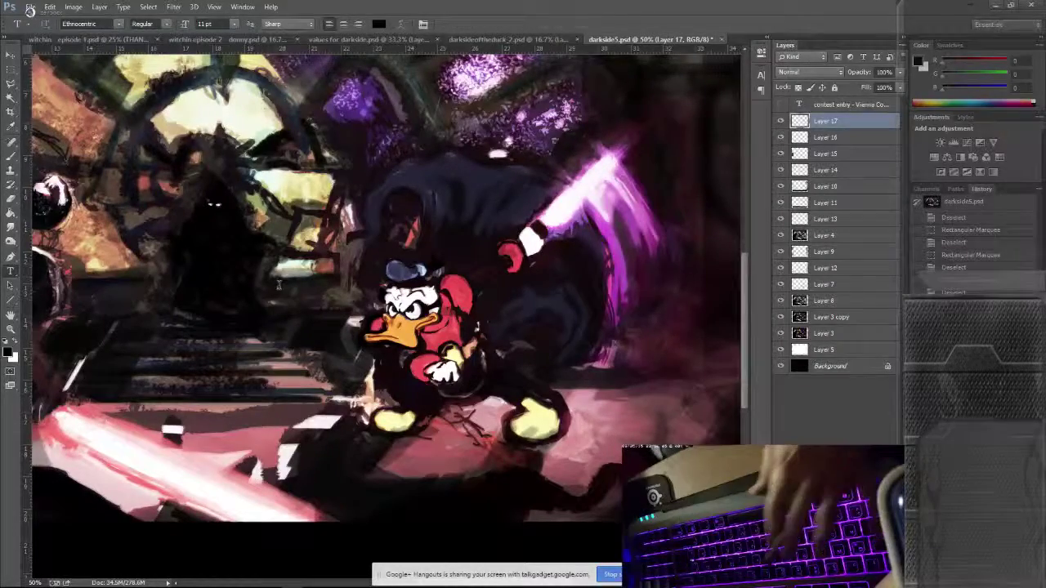
left_click(275, 357)
type("KFKFKFKFKFK")
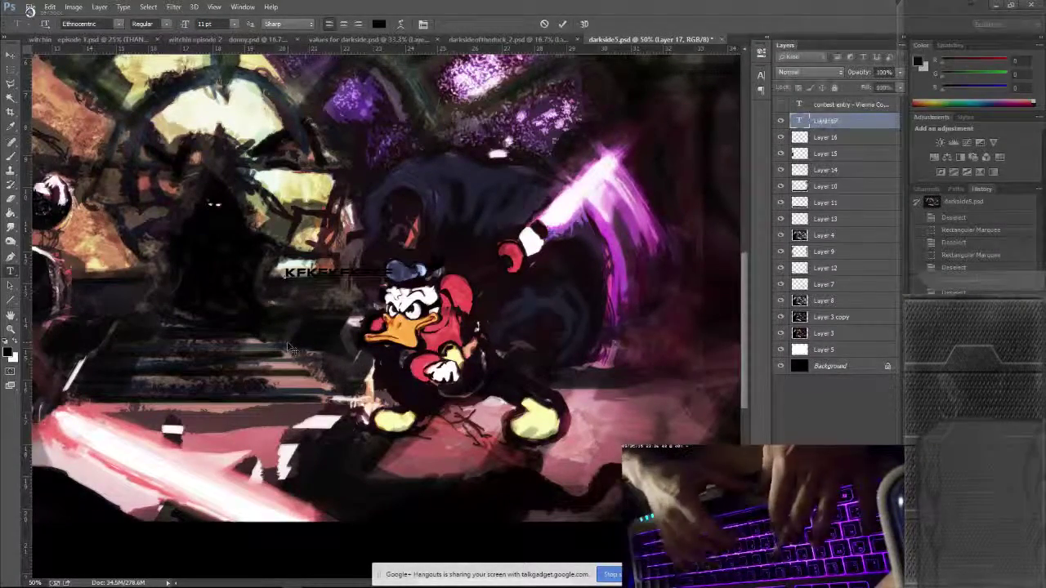
key("ctrl+Return")
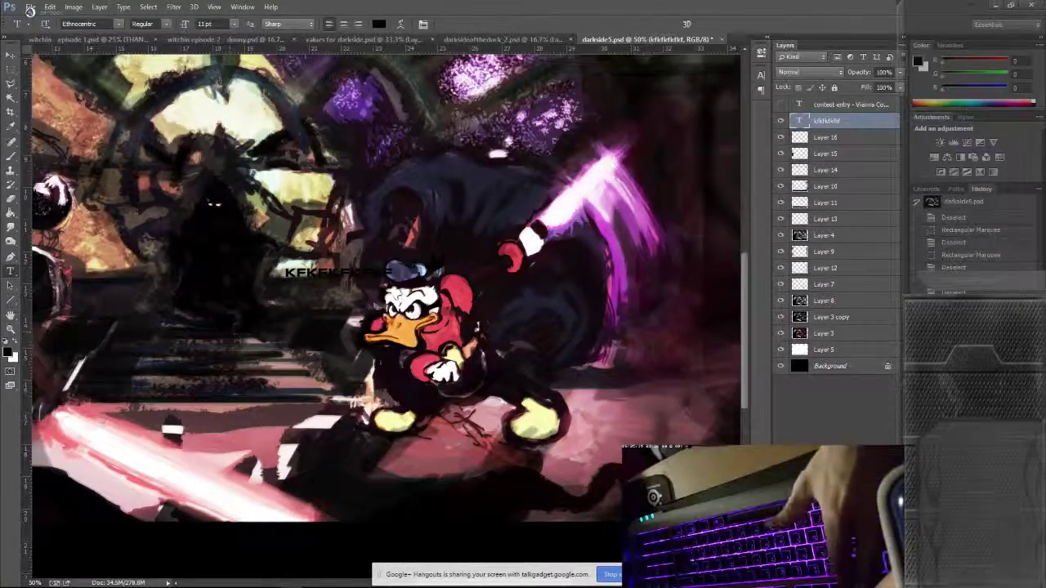
key("m")
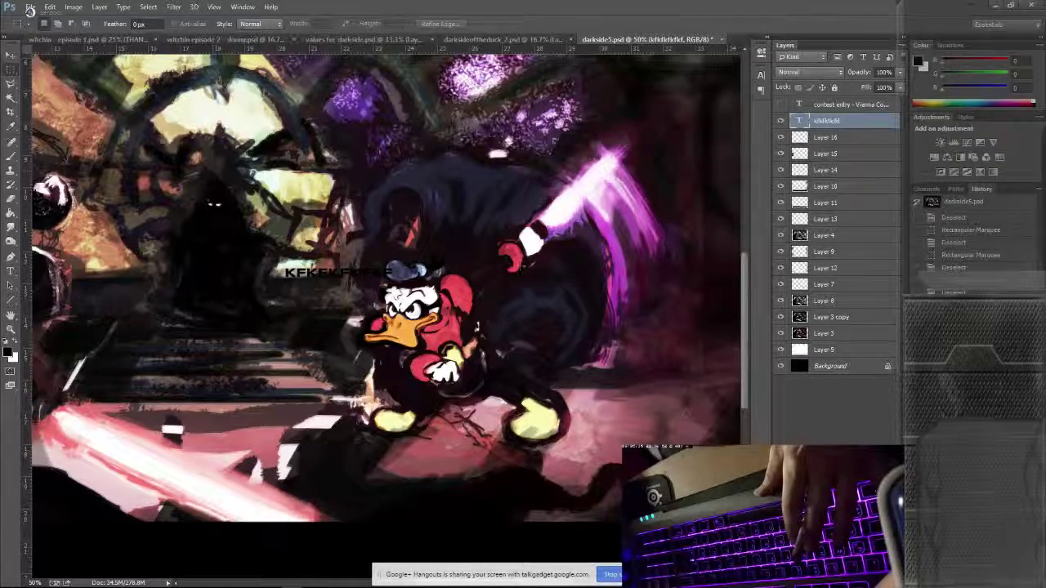
left_click(780, 121)
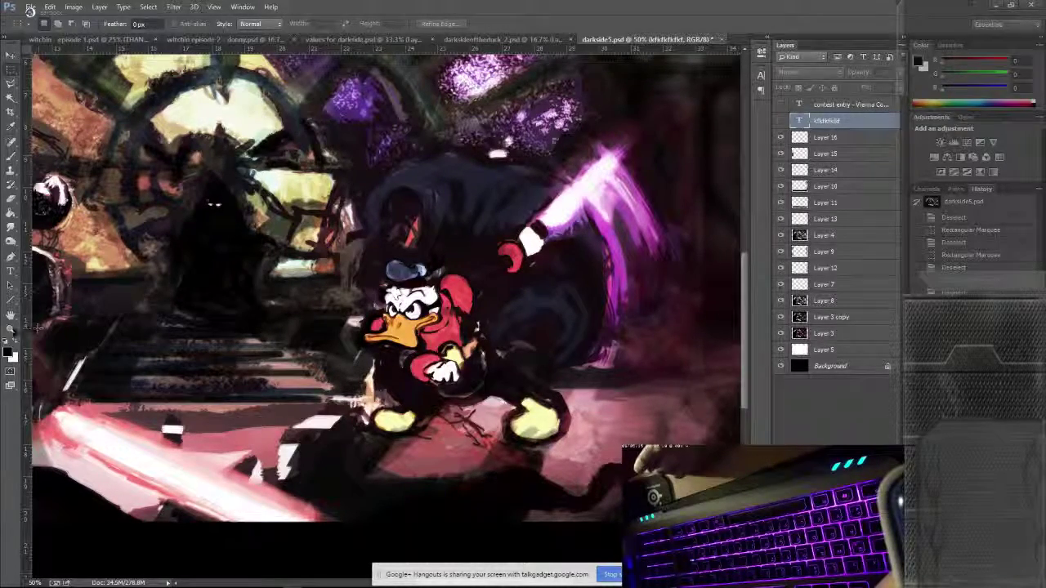
left_click(10, 328)
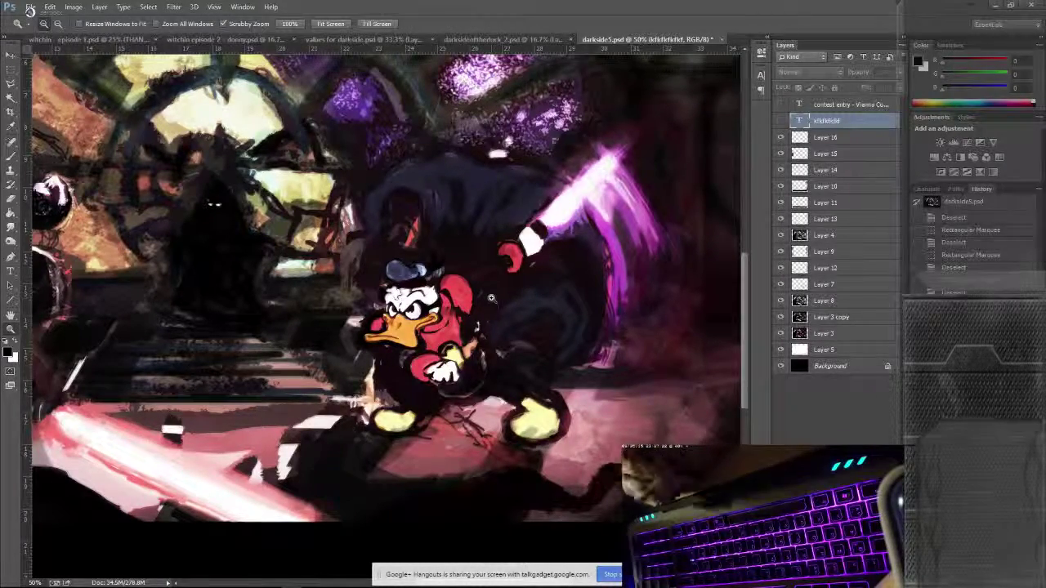
Step: Magnify the dark background to pixel level and open the foreground colour picker showing 1f0210
left_click(411, 285)
left_click_drag(411, 285, 433, 295)
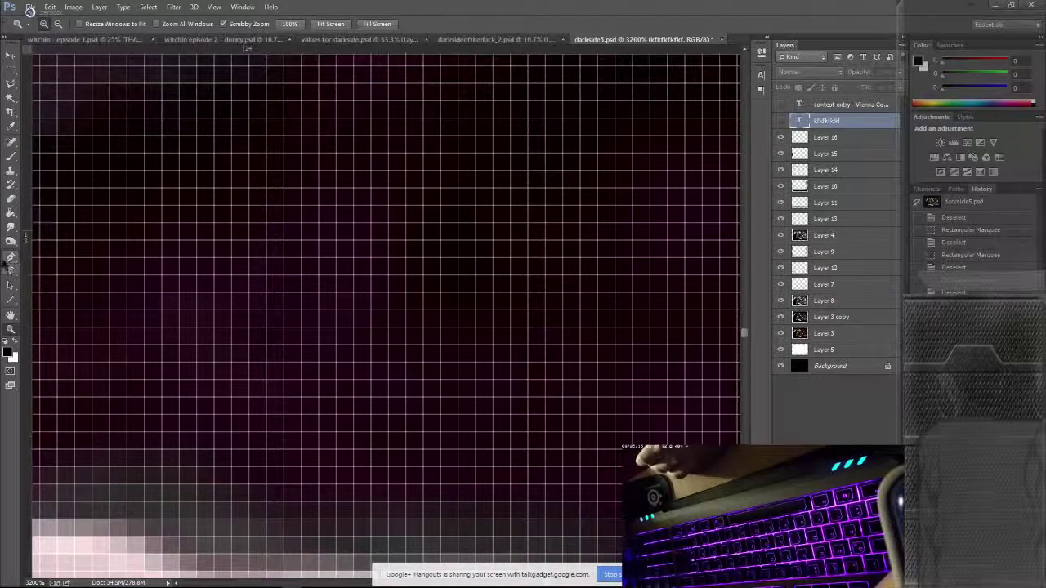
left_click(12, 127)
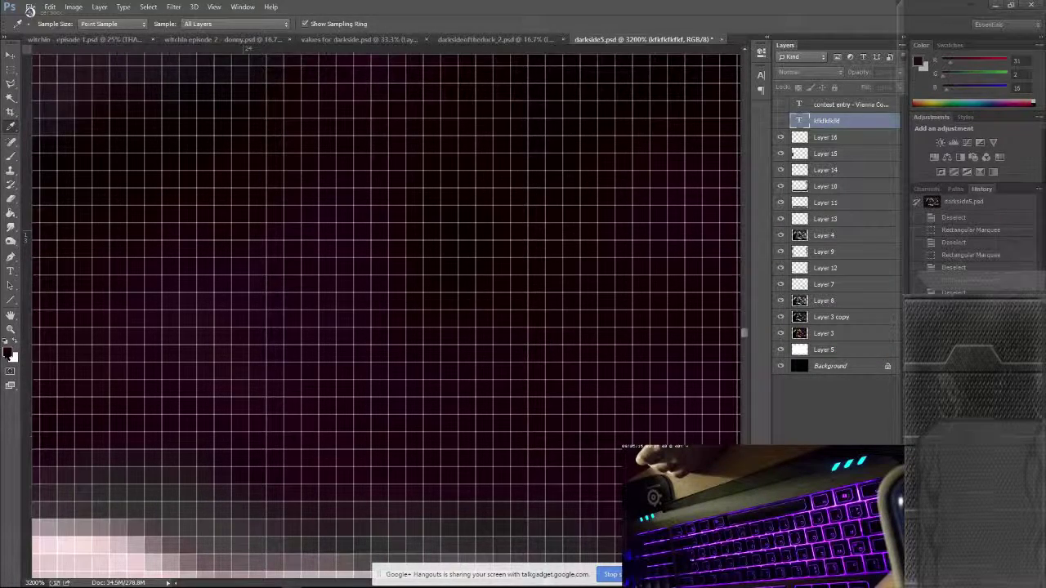
left_click(8, 353)
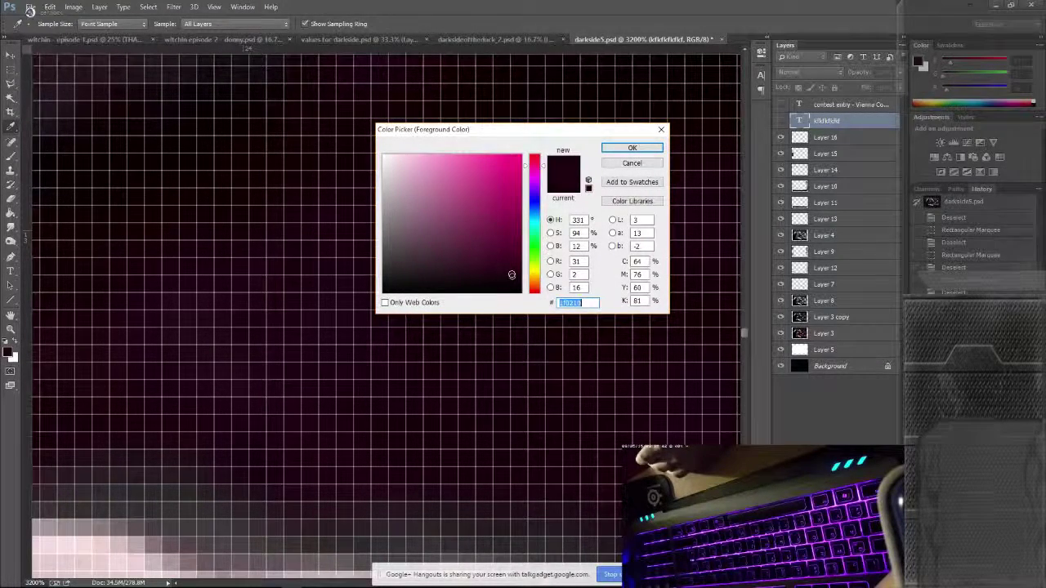
Step: Browse the Color Libraries' books, then cancel, keeping the foreground at R31 G2 B16
left_click(581, 303)
key("ctrl+a")
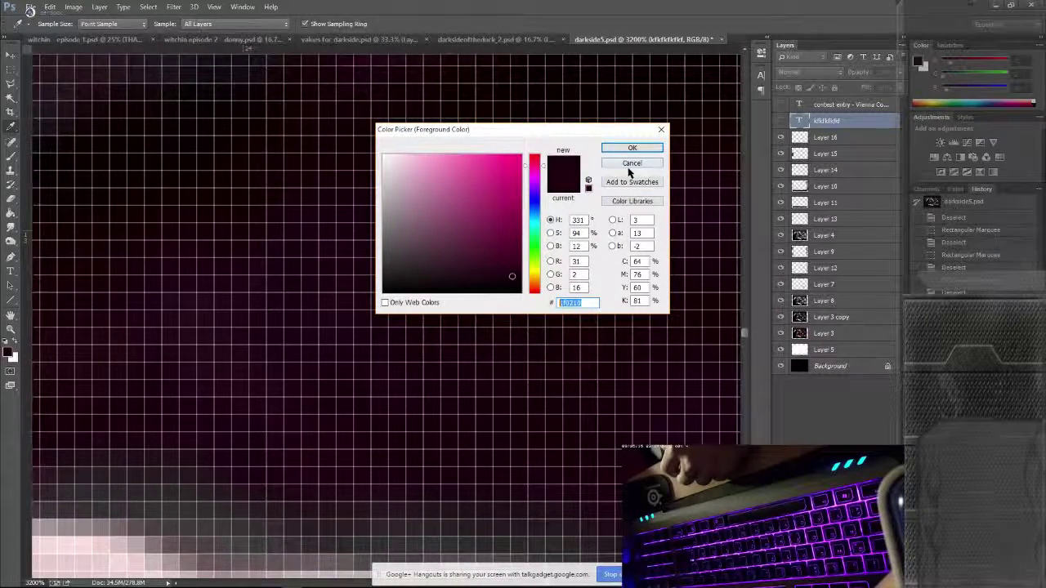
left_click(623, 201)
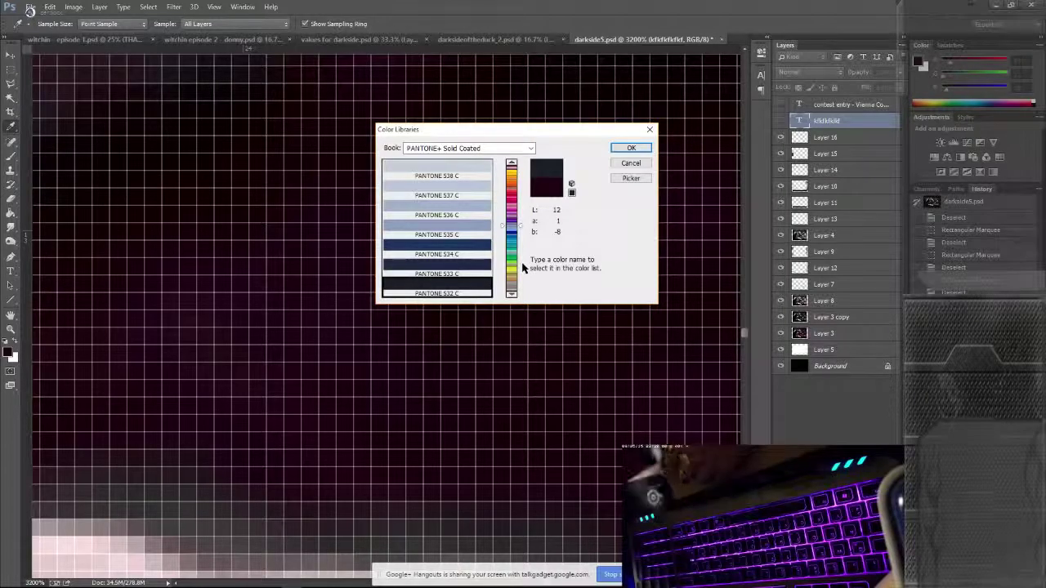
left_click(488, 149)
left_click(488, 148)
left_click(480, 148)
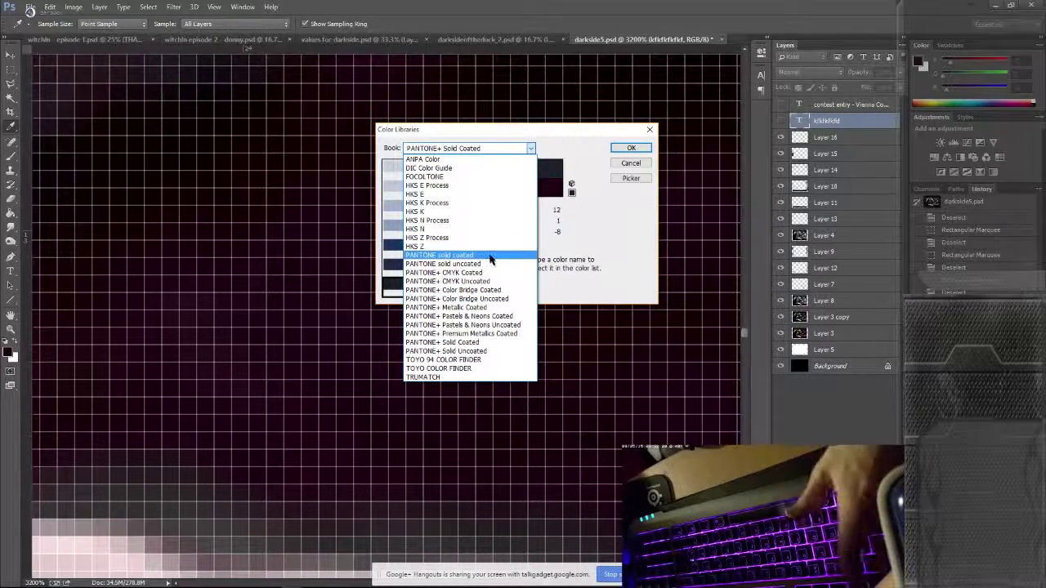
left_click(631, 265)
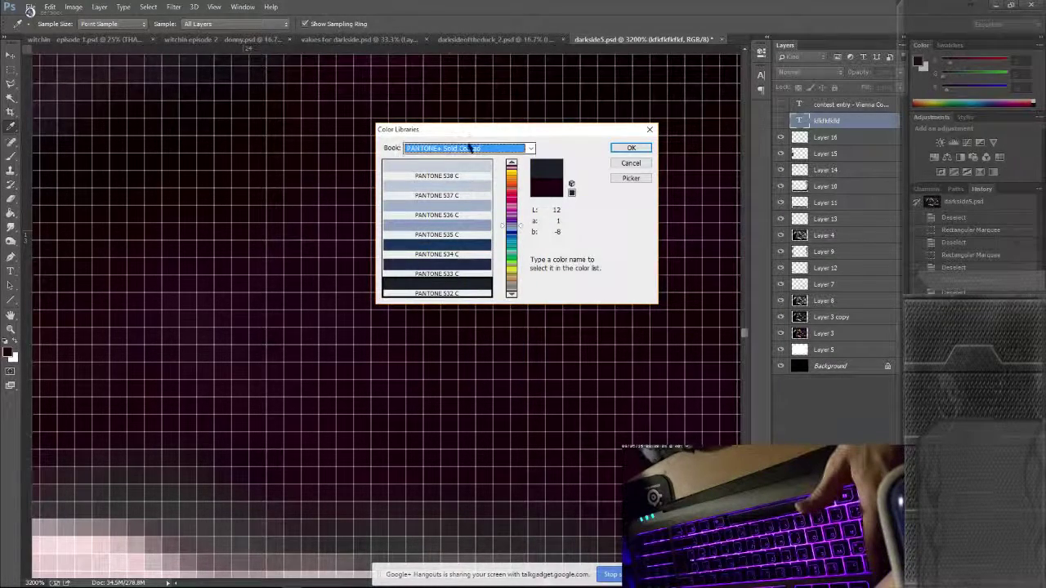
left_click(474, 147)
left_click(430, 153)
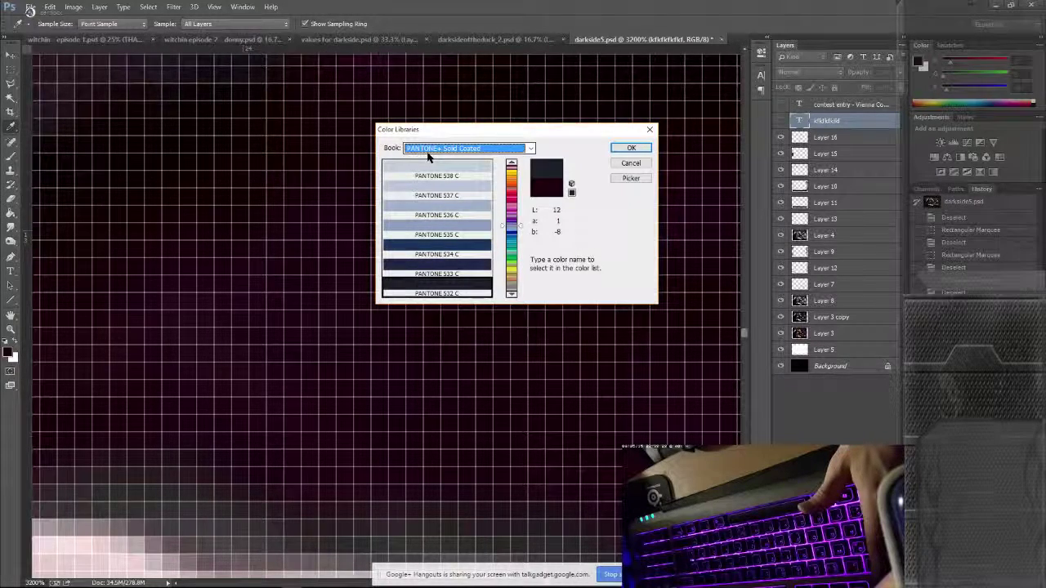
left_click(631, 164)
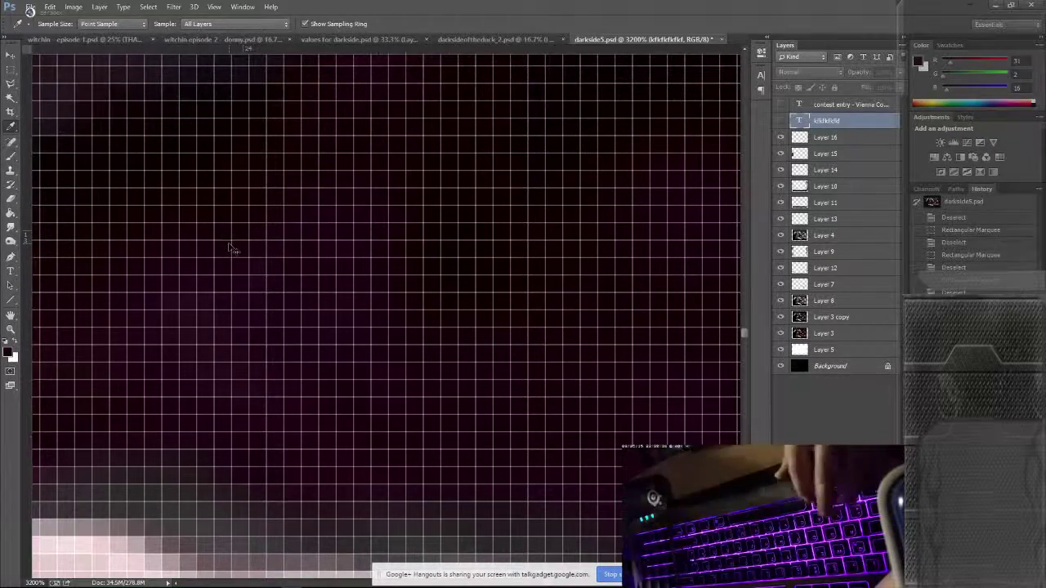
Step: Zoom out until the whole painting fits centred in the window at 16.7%
scroll(232, 240, "down", 5)
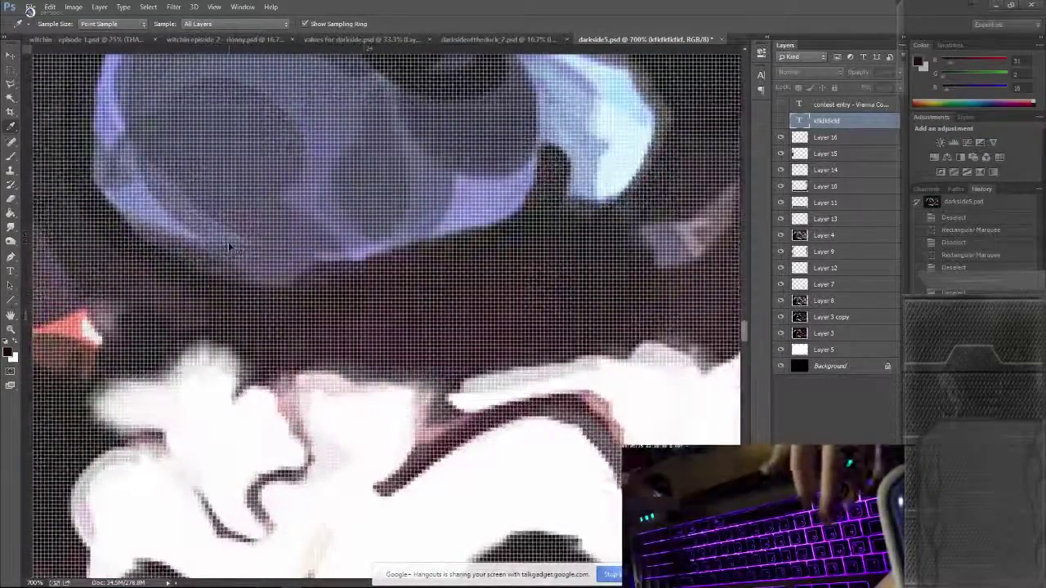
scroll(232, 240, "down", 2)
scroll(229, 247, "down", 1)
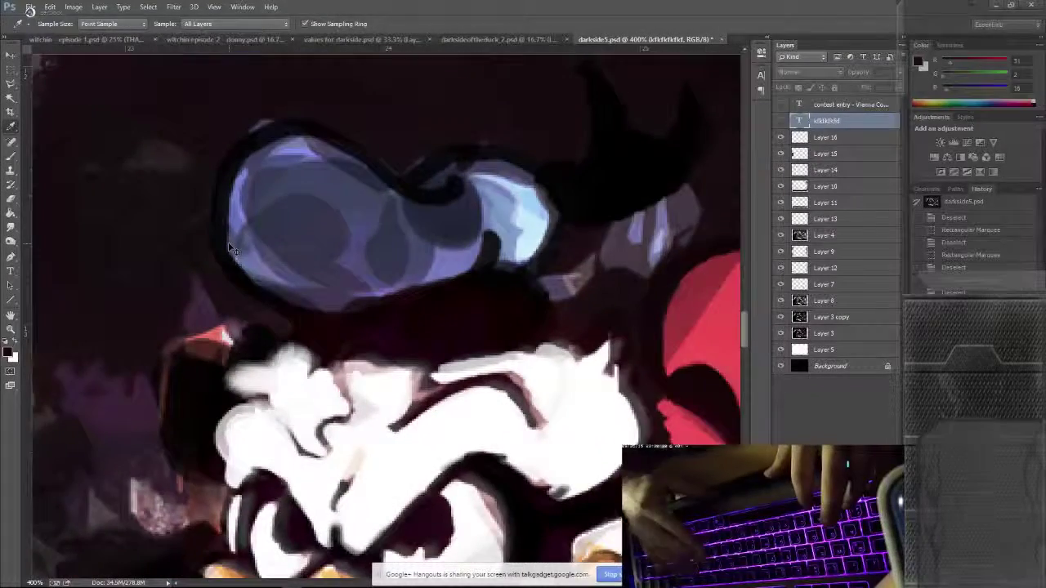
key("ctrl+plus")
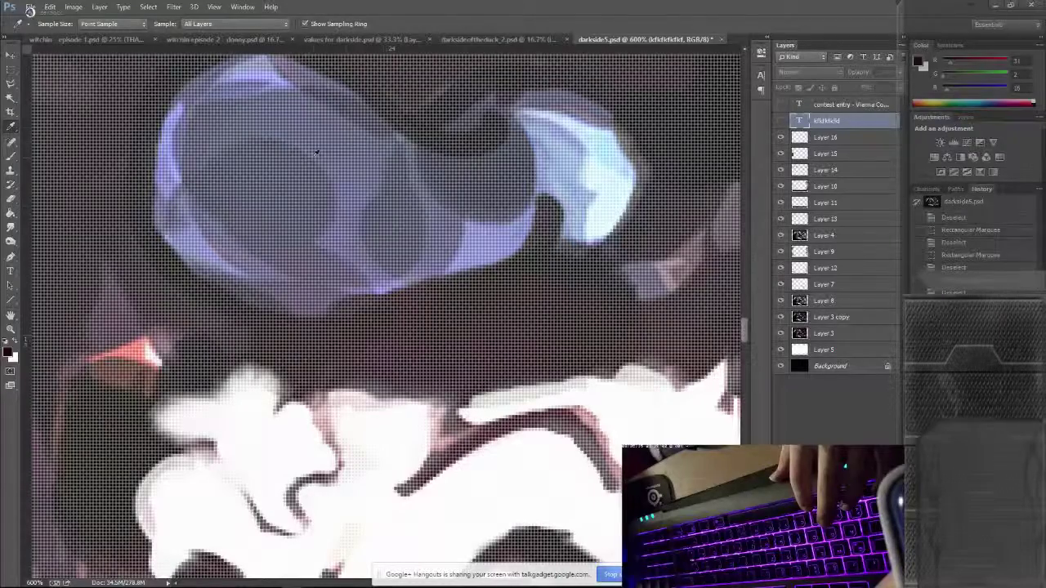
key("ctrl+minus")
key("ctrl+minus")
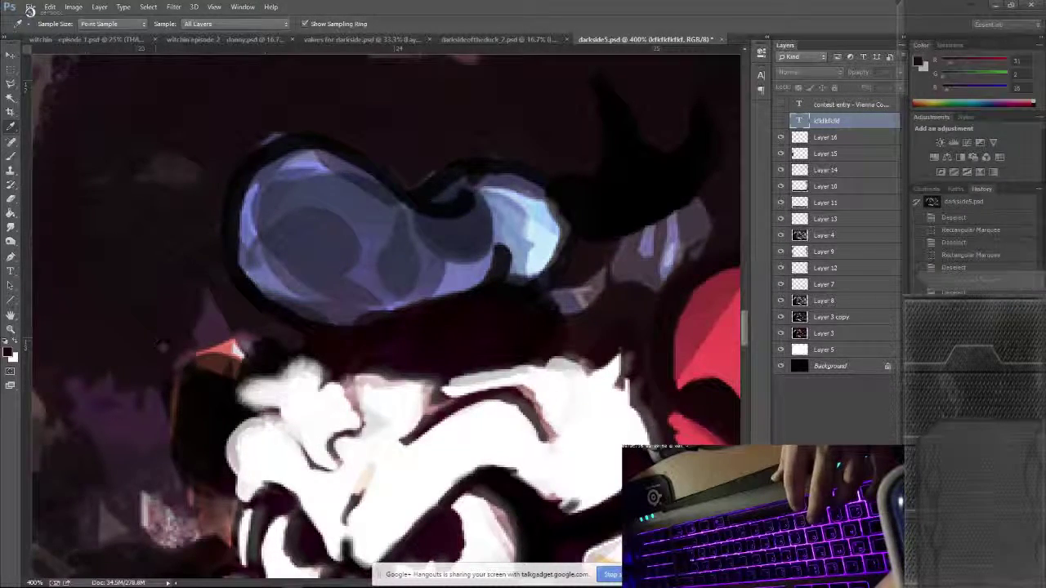
key("ctrl+minus")
key("ctrl+minus")
key("ctrl+minus")
key("ctrl+minus")
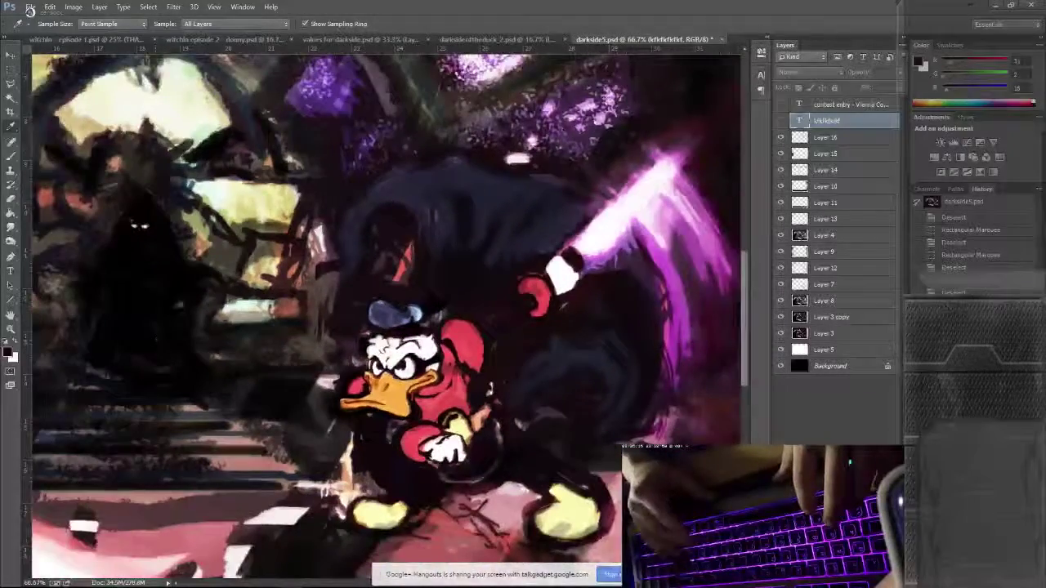
scroll(179, 306, "down", 5)
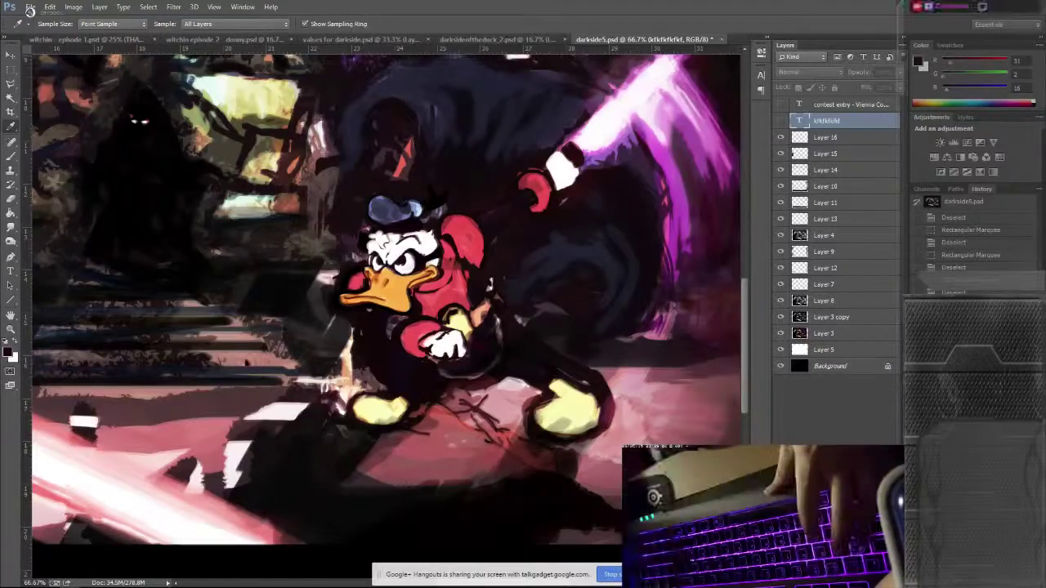
key("ctrl+minus")
key("ctrl+minus")
key("ctrl+minus")
key("ctrl+minus")
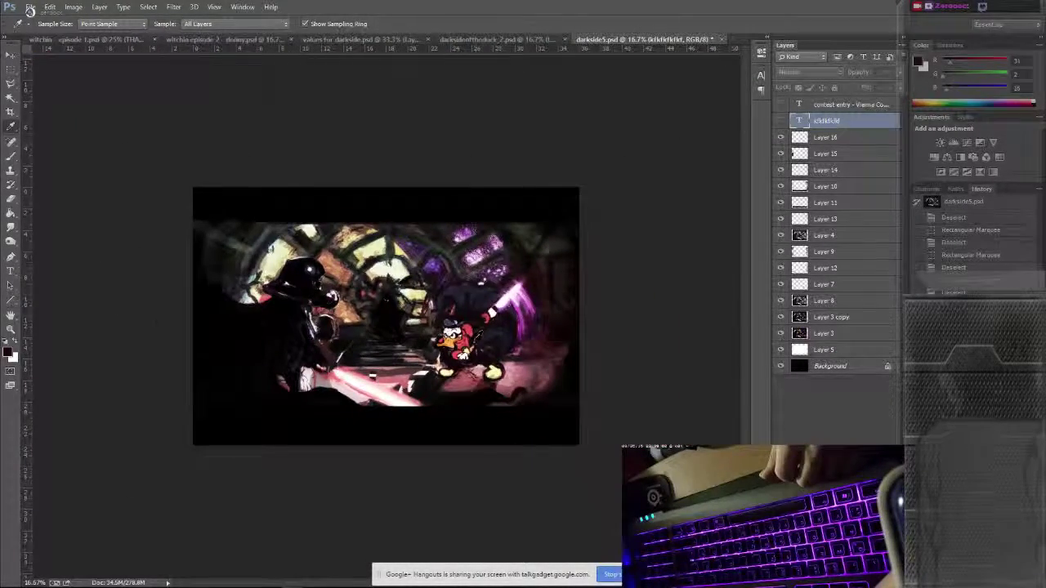
key("z")
left_click(455, 315)
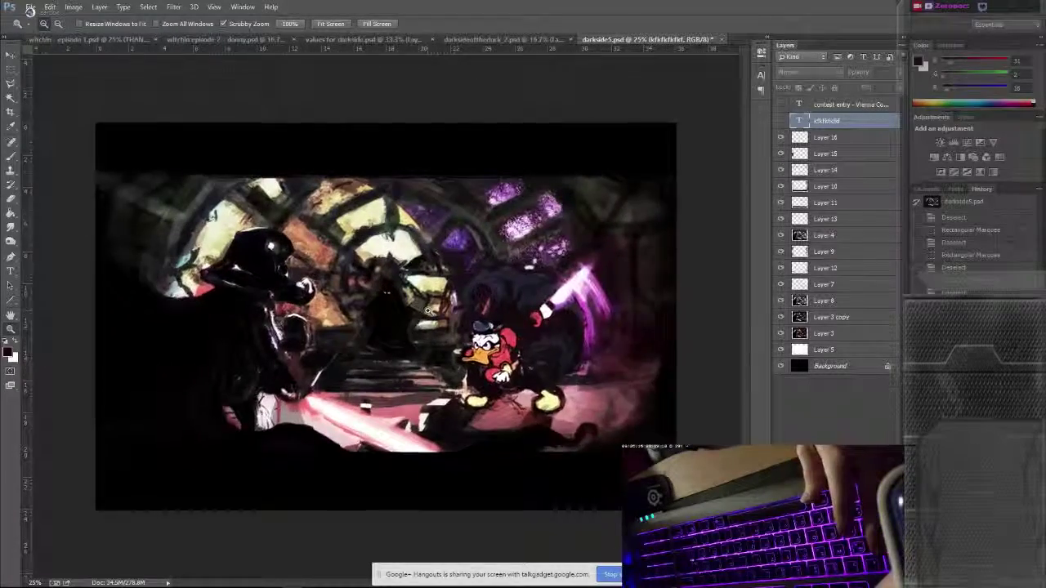
left_click(408, 302)
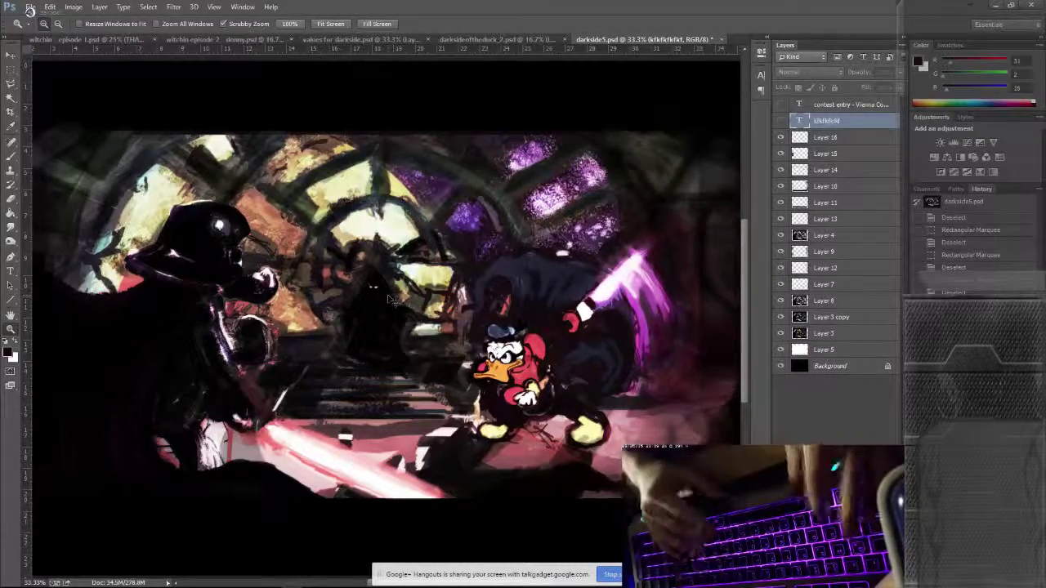
left_click(390, 298, "alt")
left_click(388, 297, "alt")
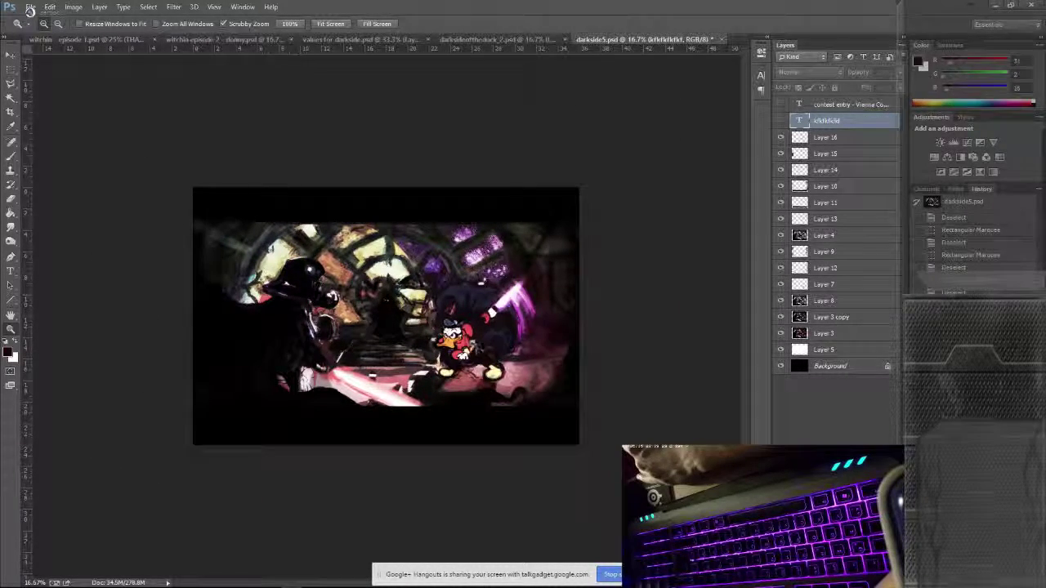
left_click(491, 387)
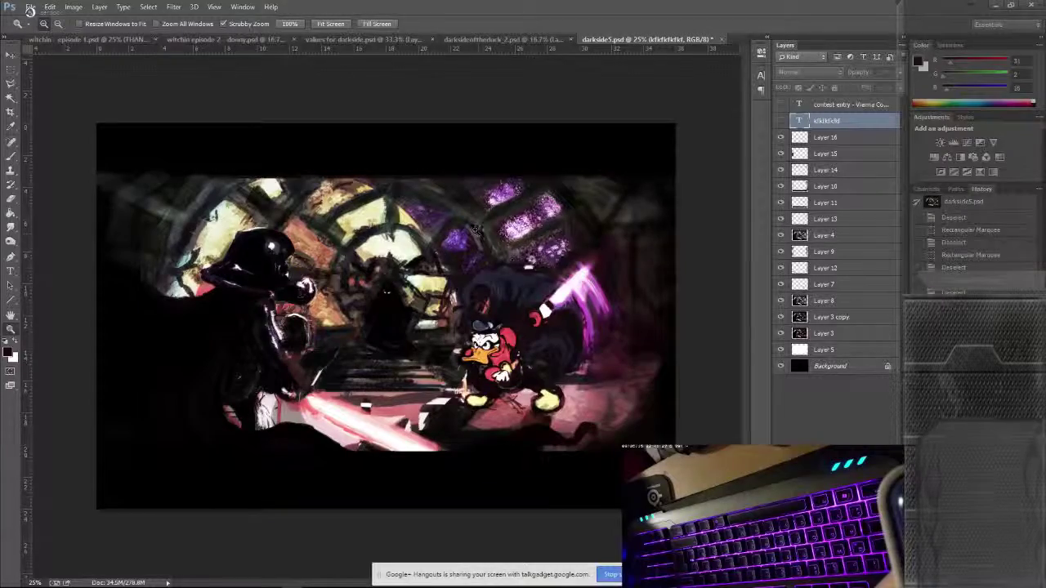
Step: Zoom into the purple window and draw two parallel black lines across it with the Line tool
left_click_drag(542, 194, 646, 211)
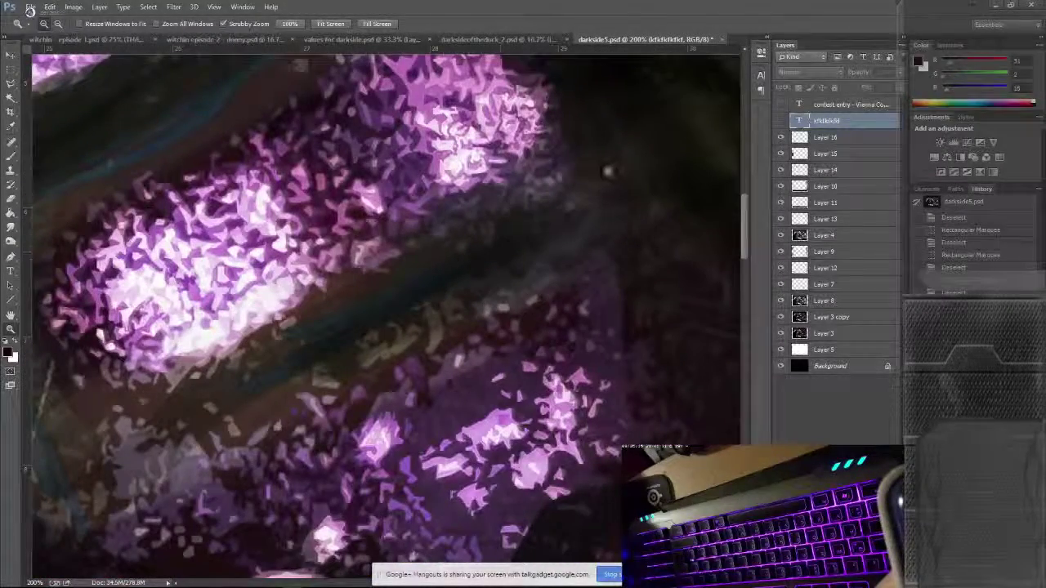
left_click(10, 142)
left_click(10, 300)
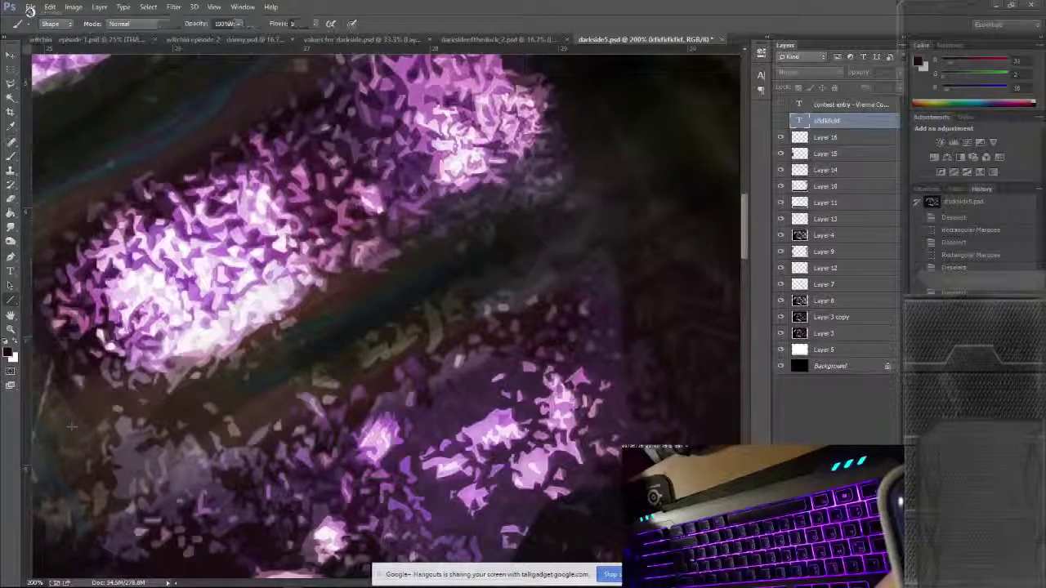
left_click_drag(61, 437, 581, 167)
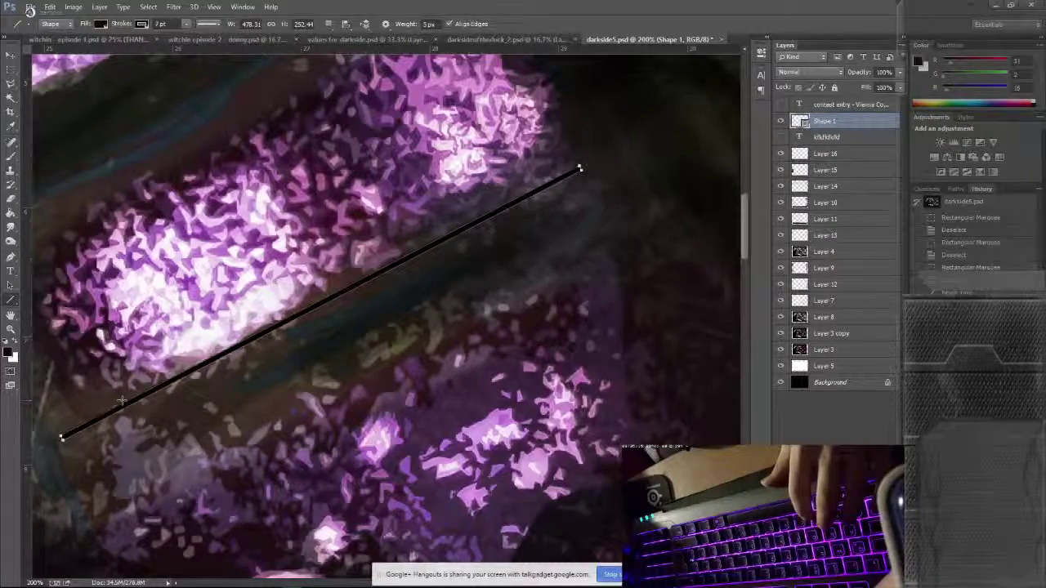
left_click_drag(104, 514, 609, 254)
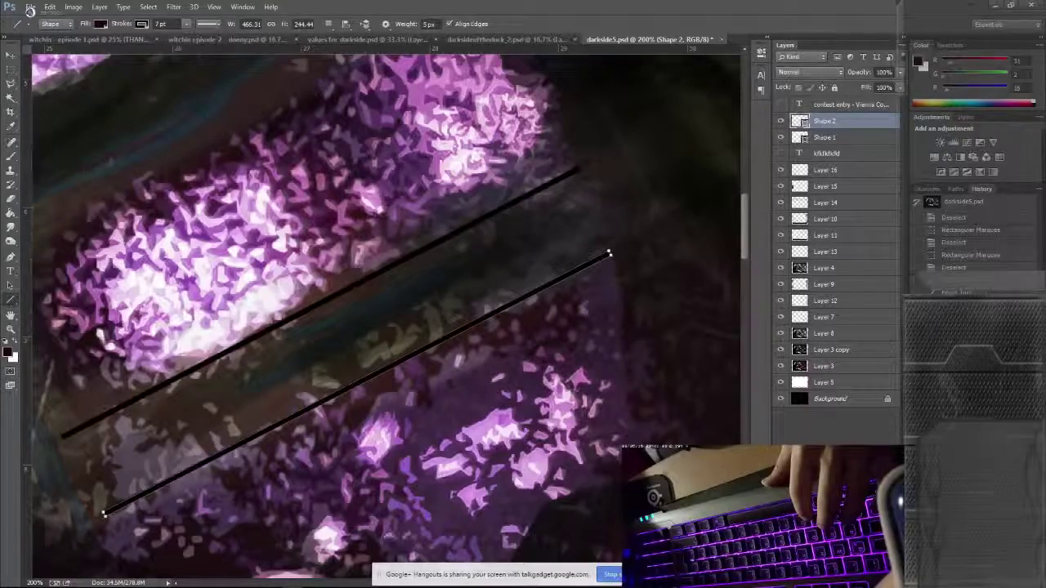
key("m")
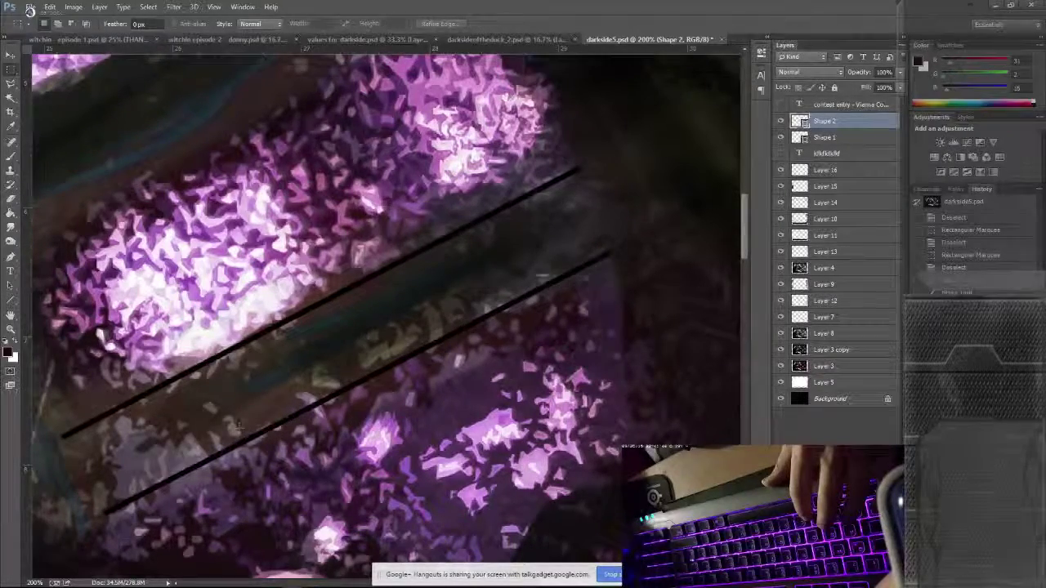
scroll(559, 259, "down", 6)
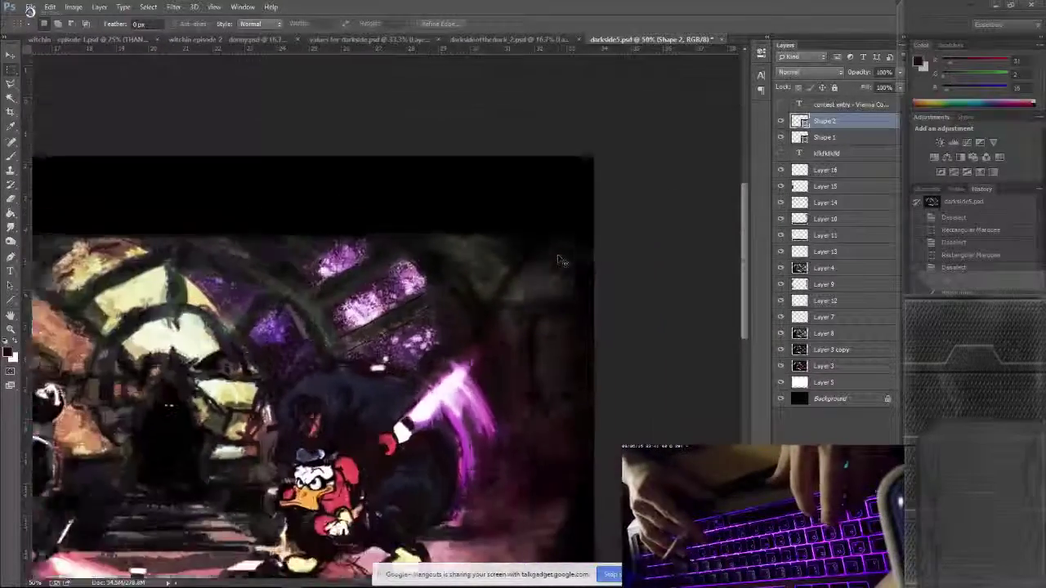
Step: Paint a dark shadow stroke under the duck's feet
scroll(562, 261, "down", 1)
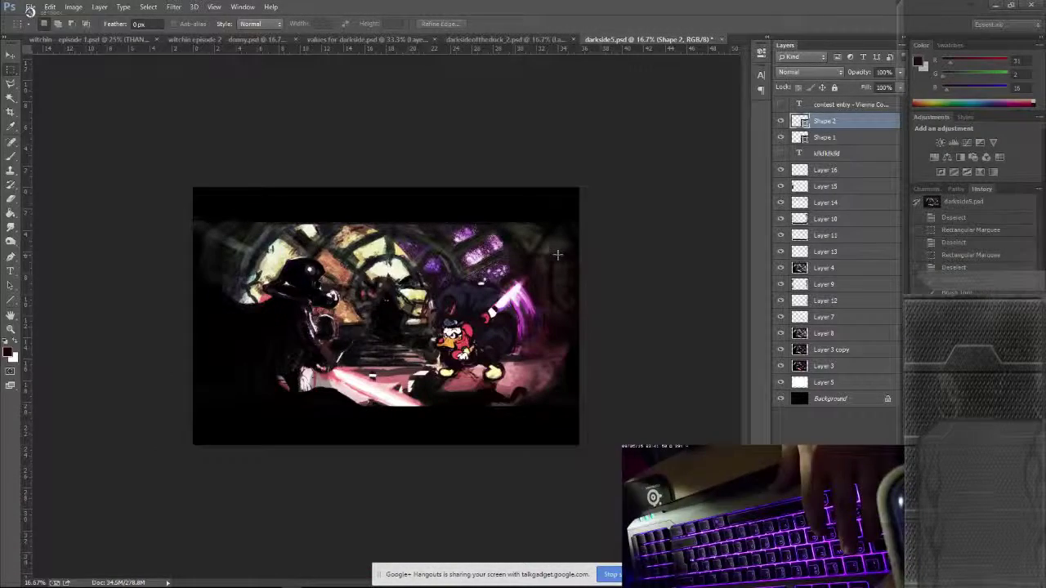
scroll(562, 262, "up", 1)
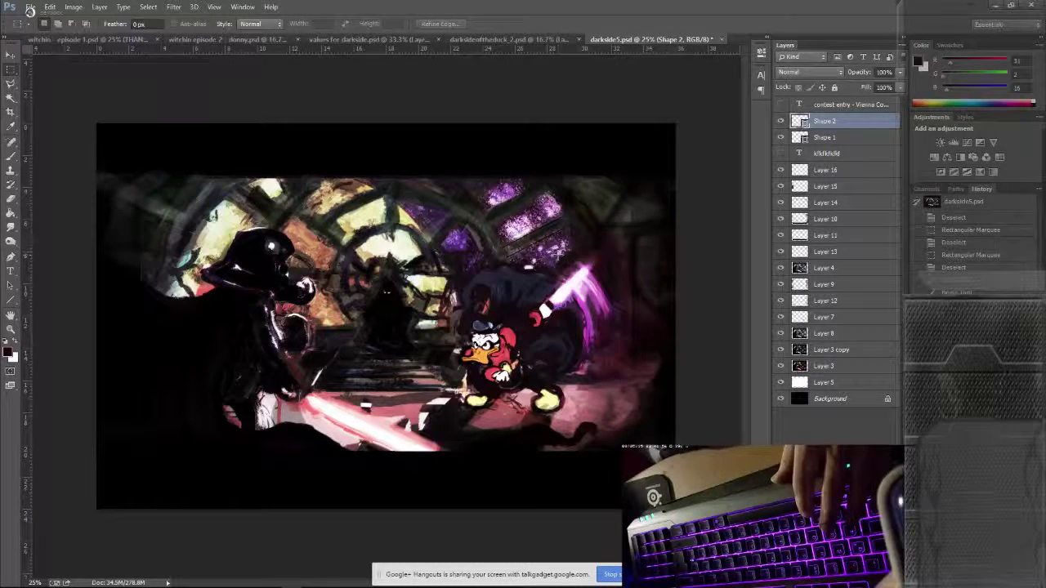
mouse_move(523, 174)
left_mouse_down()
mouse_move(546, 186)
mouse_move(527, 245)
mouse_move(532, 186)
left_mouse_up()
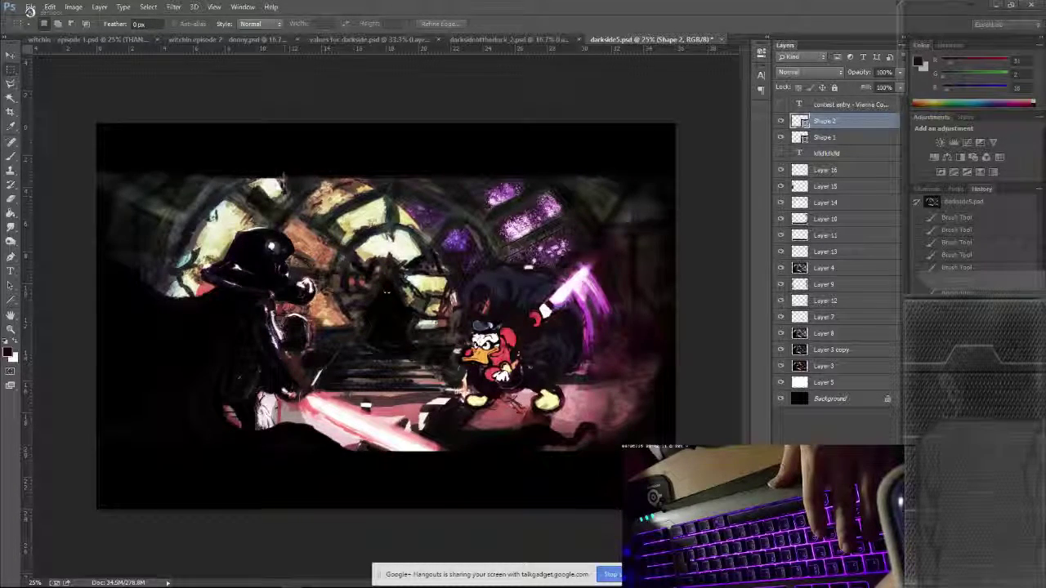
left_click_drag(548, 359, 445, 375)
left_click_drag(266, 165, 532, 350)
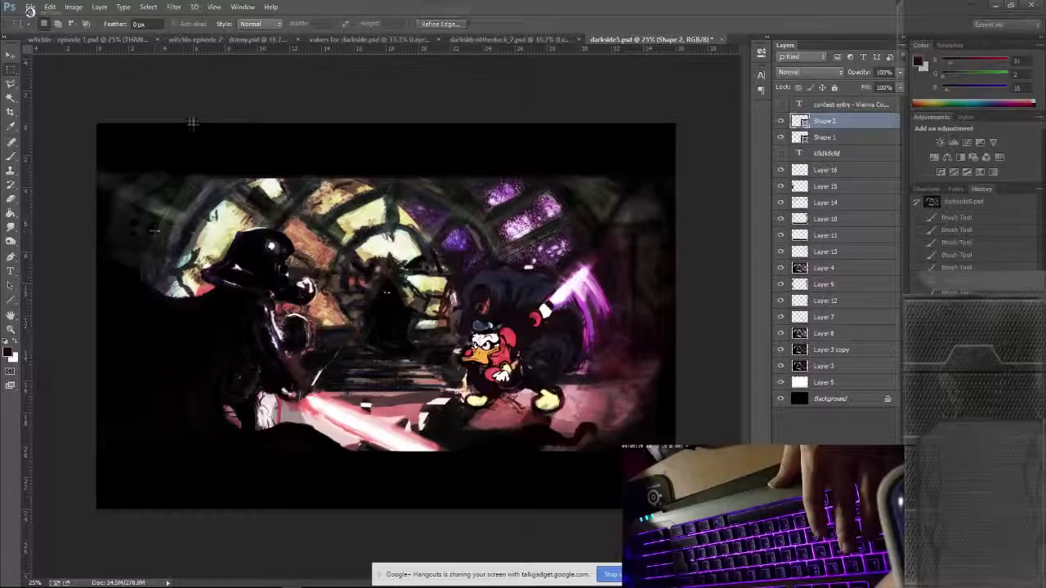
Step: Add a new empty layer and make rectangular selections around the duck's feet and floor
key("ctrl+shift+alt+n")
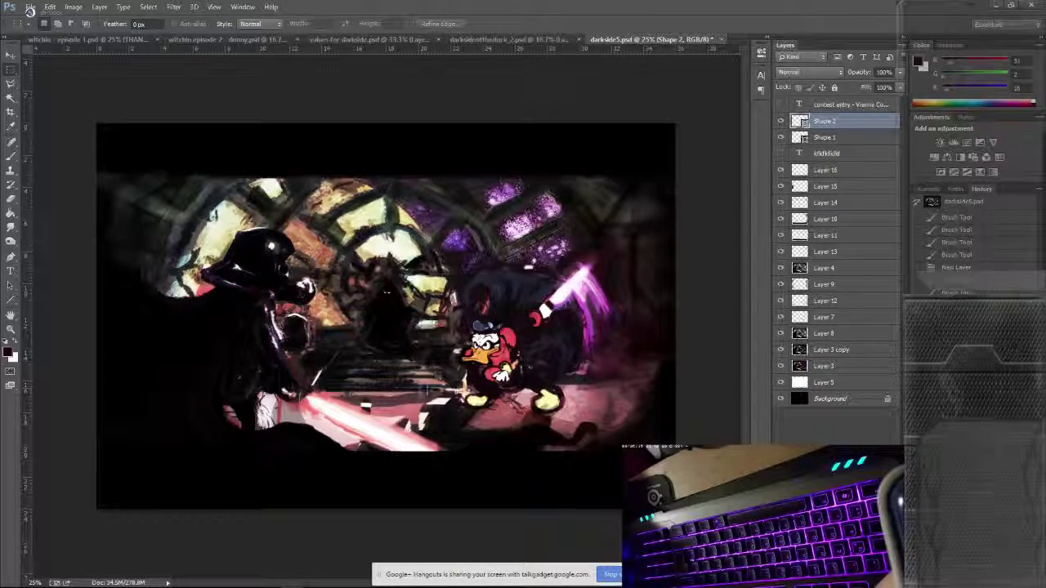
left_click_drag(374, 400, 487, 438)
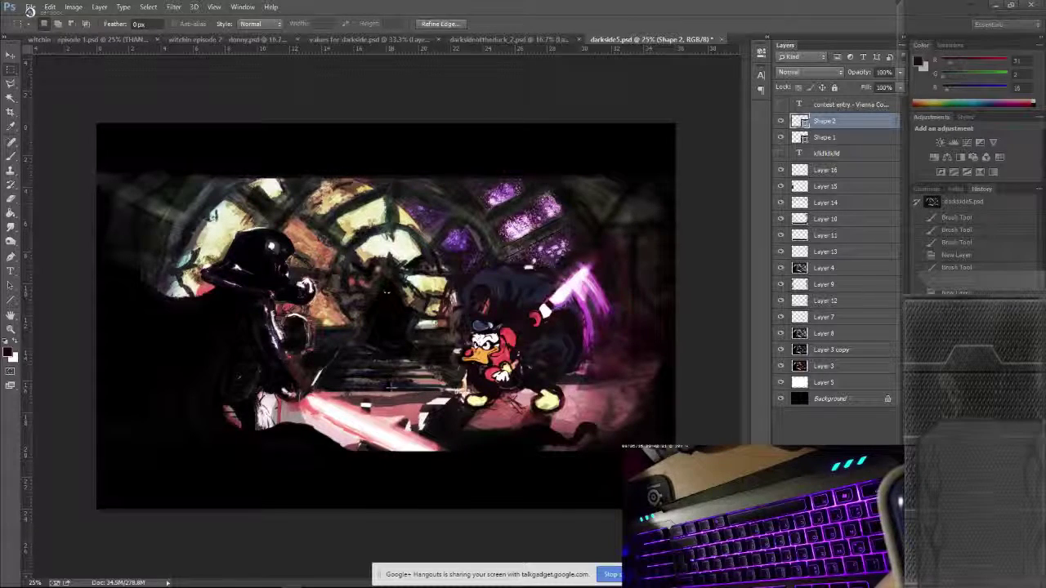
left_click(448, 401)
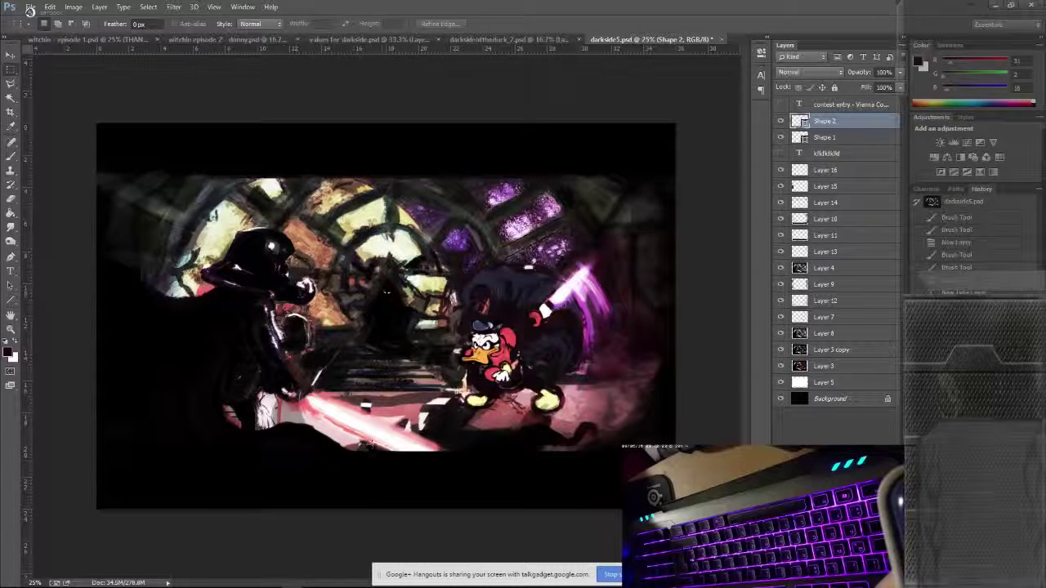
left_click_drag(391, 391, 455, 433)
left_click(455, 433)
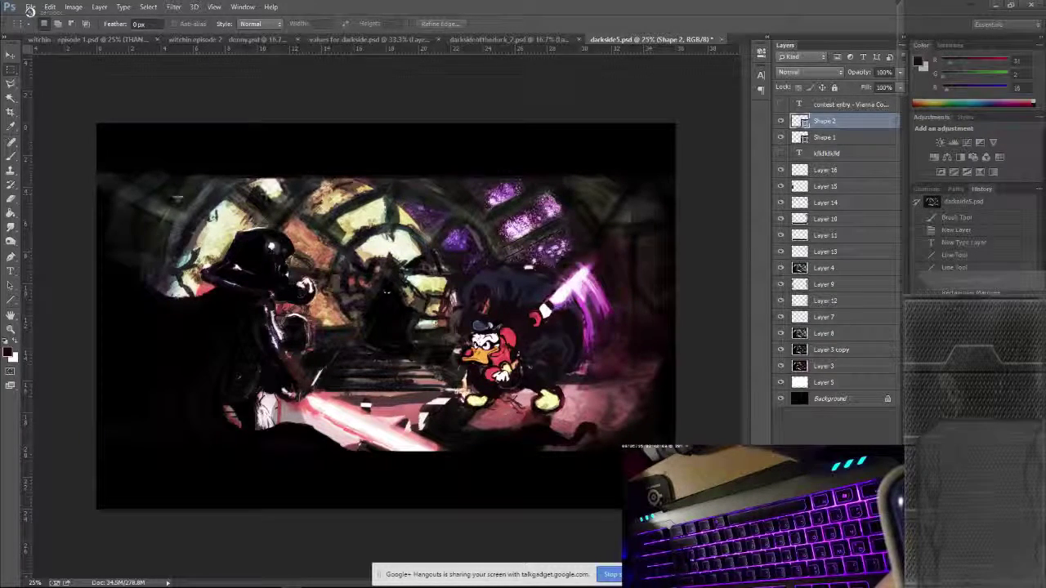
left_click_drag(60, 159, 675, 488)
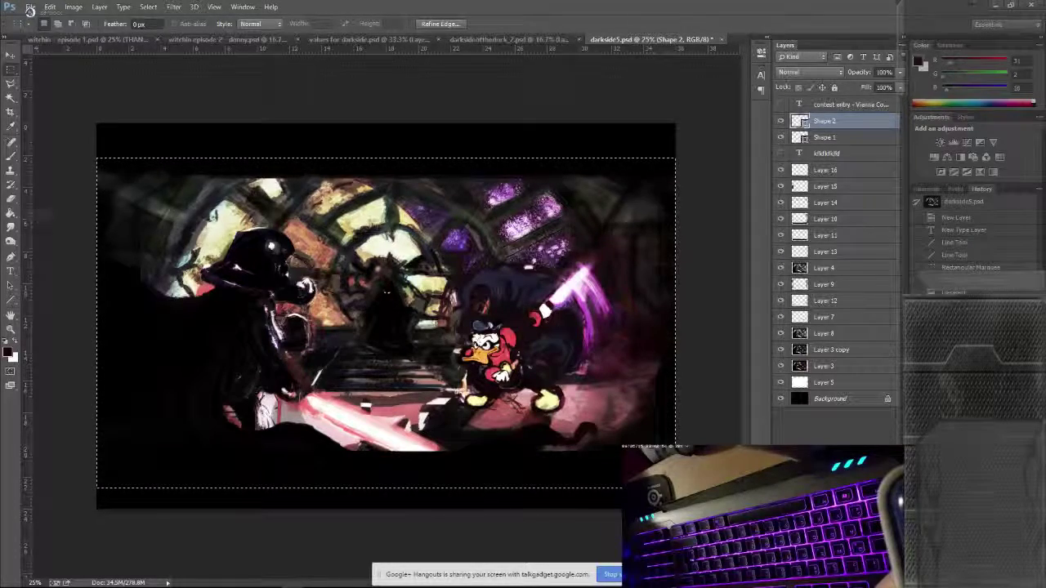
left_click_drag(42, 159, 683, 476)
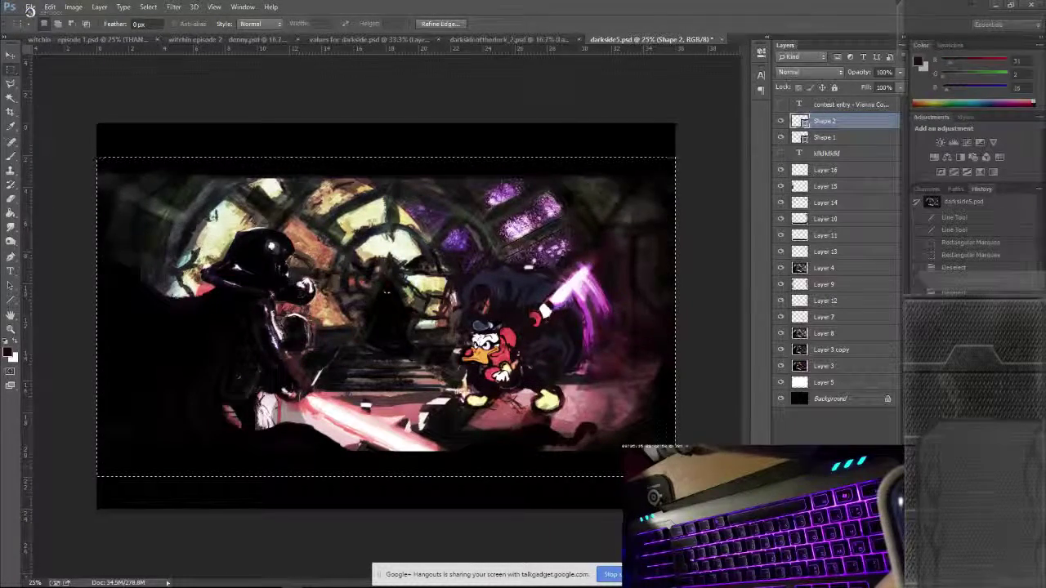
key("ctrl+d")
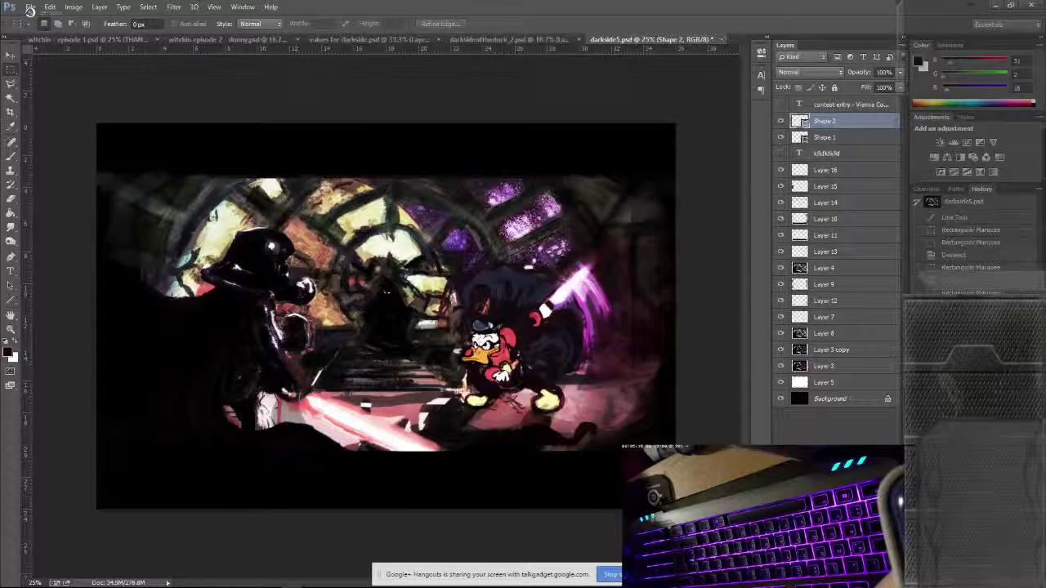
Step: Switch to the darksideoftheduck_2.psd tab, then bring WordPad's episode notes forward
left_click(494, 39)
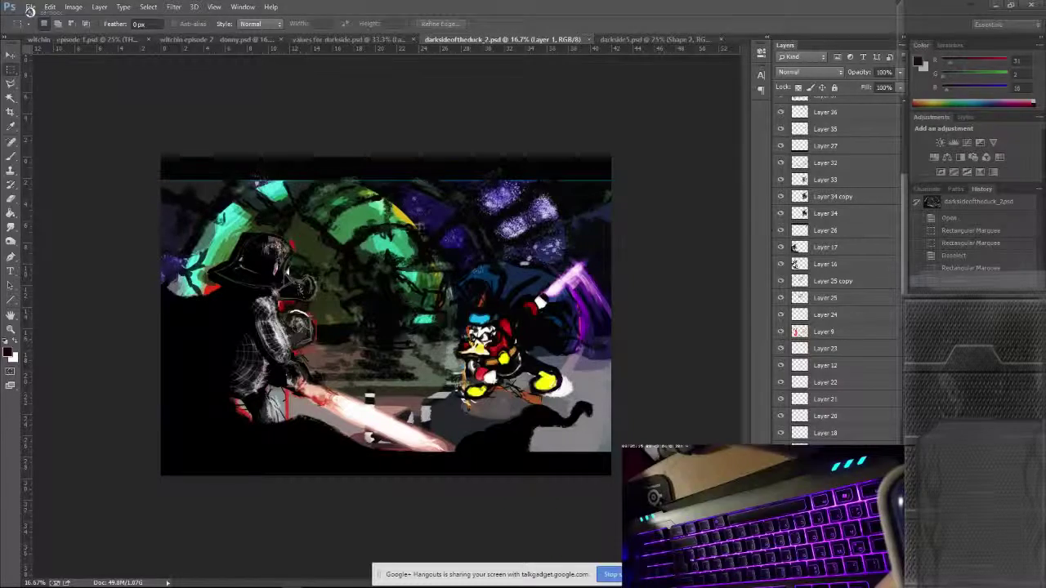
key("alt+Tab")
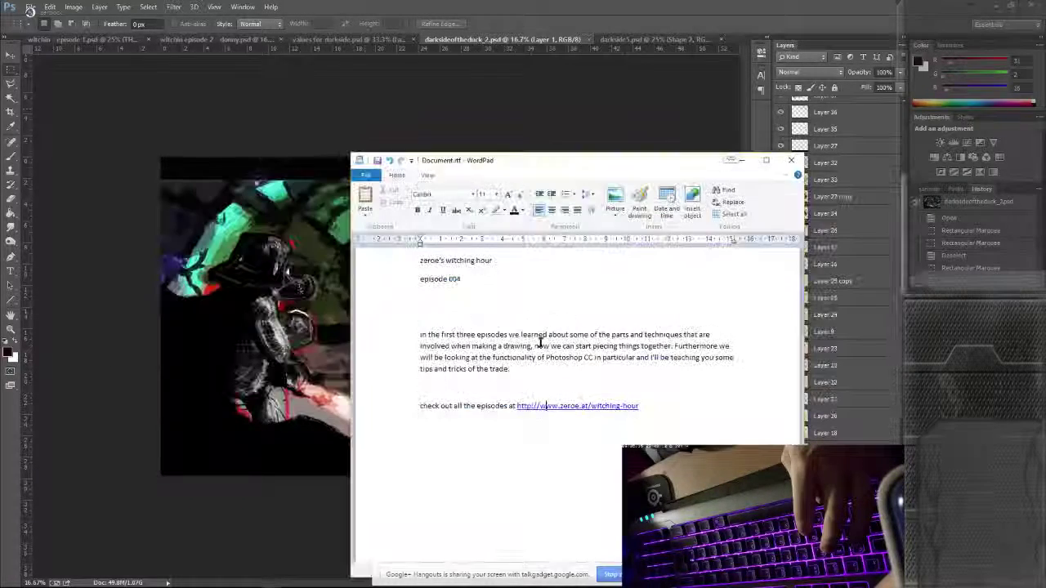
Step: Place the cursor in WordPad's episode 004 intro, then return to the Photoshop painting
left_click(693, 353)
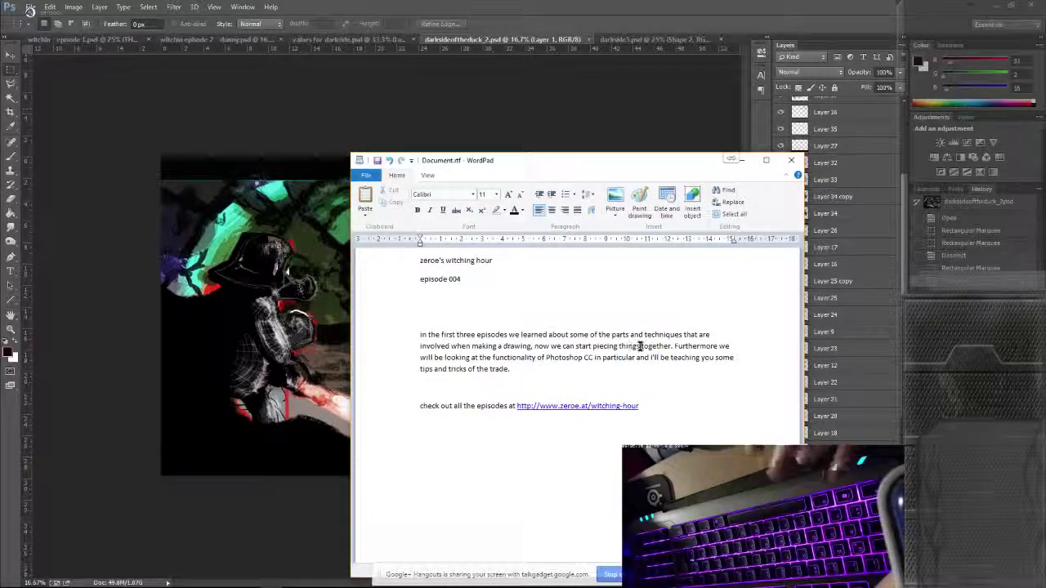
left_click(697, 346)
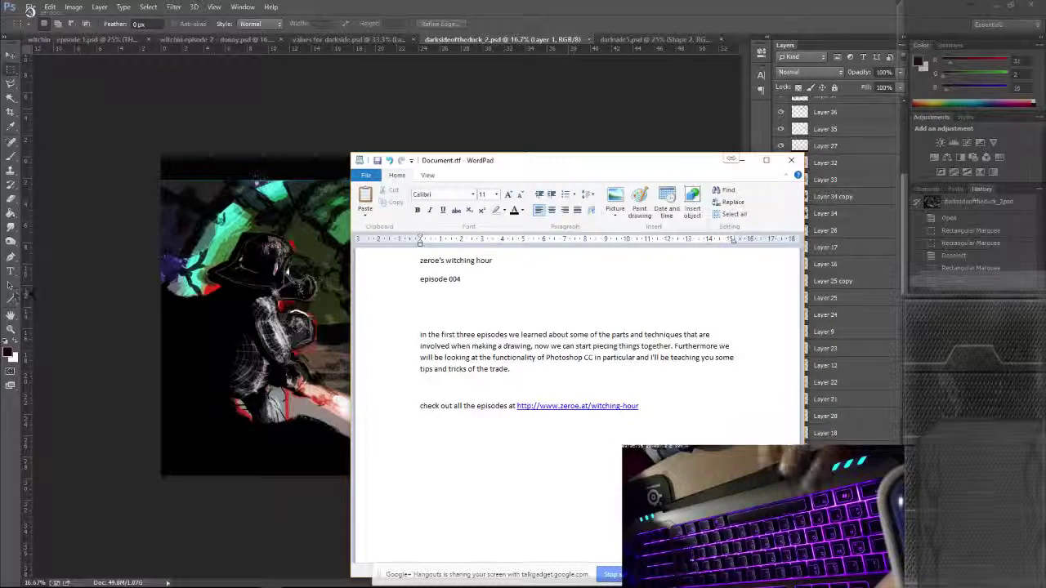
left_click(99, 247)
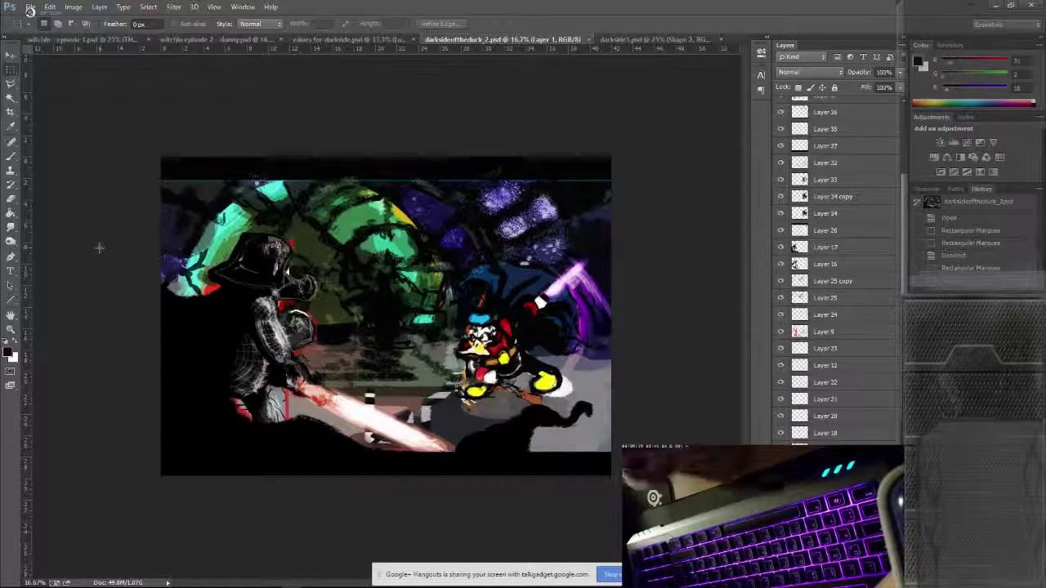
Step: Select all on Layer 40 and add an empty Layer 41 to darksideoftheduck_2.psd
scroll(816, 213, "up", 3)
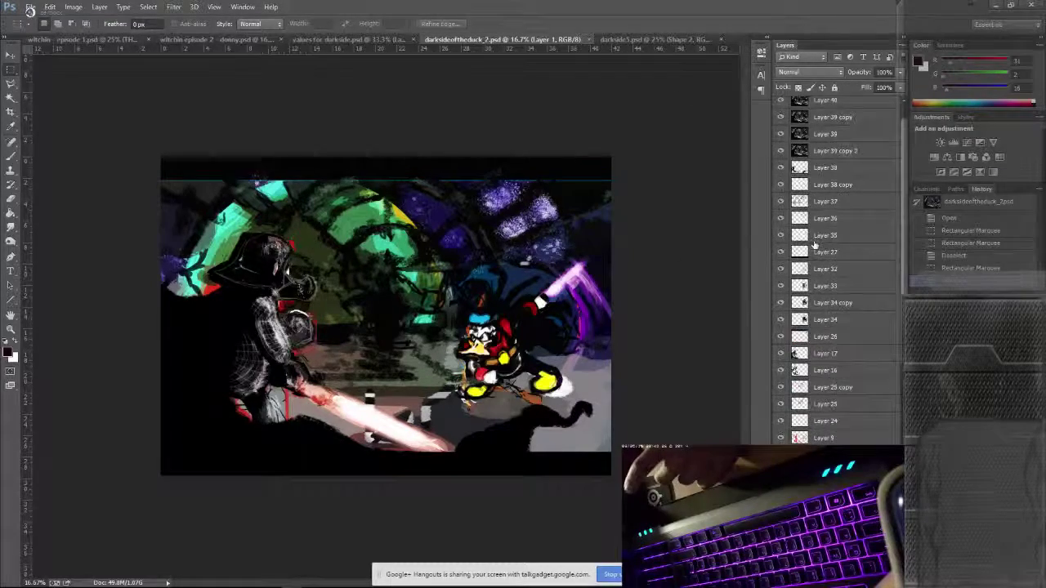
left_click(824, 126)
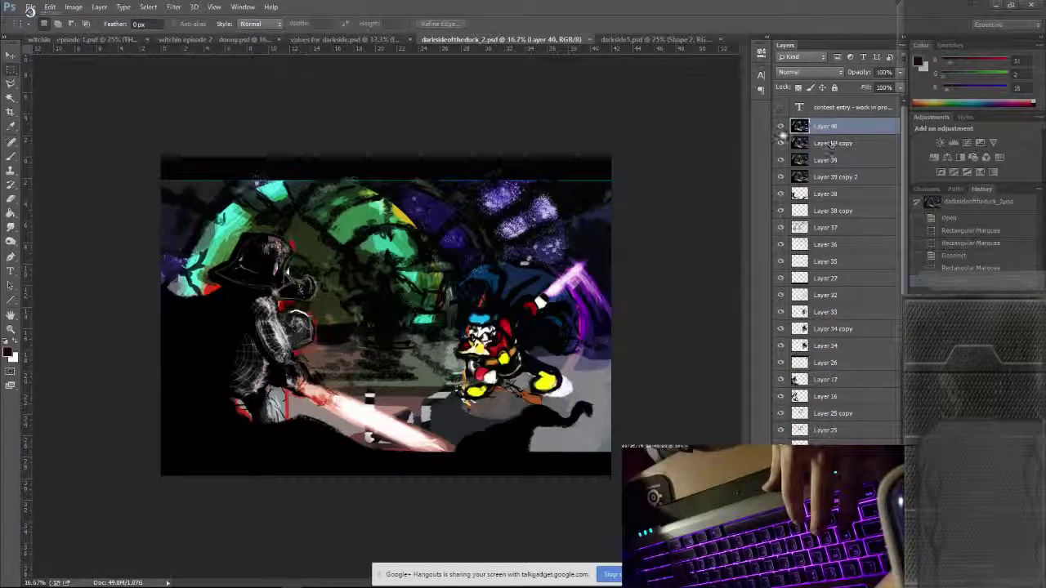
key("ctrl+a")
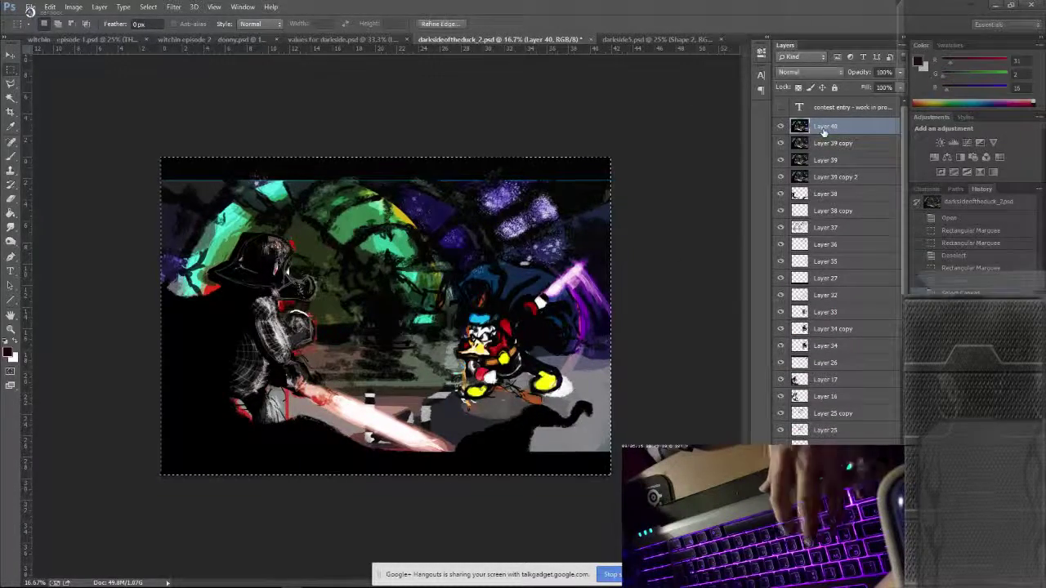
key("ctrl+n")
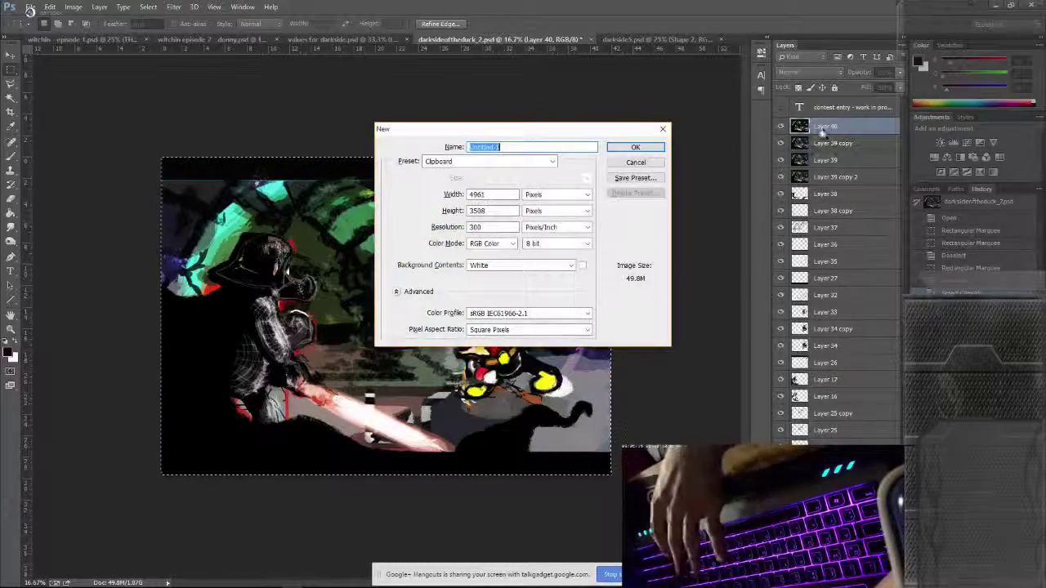
key("Escape")
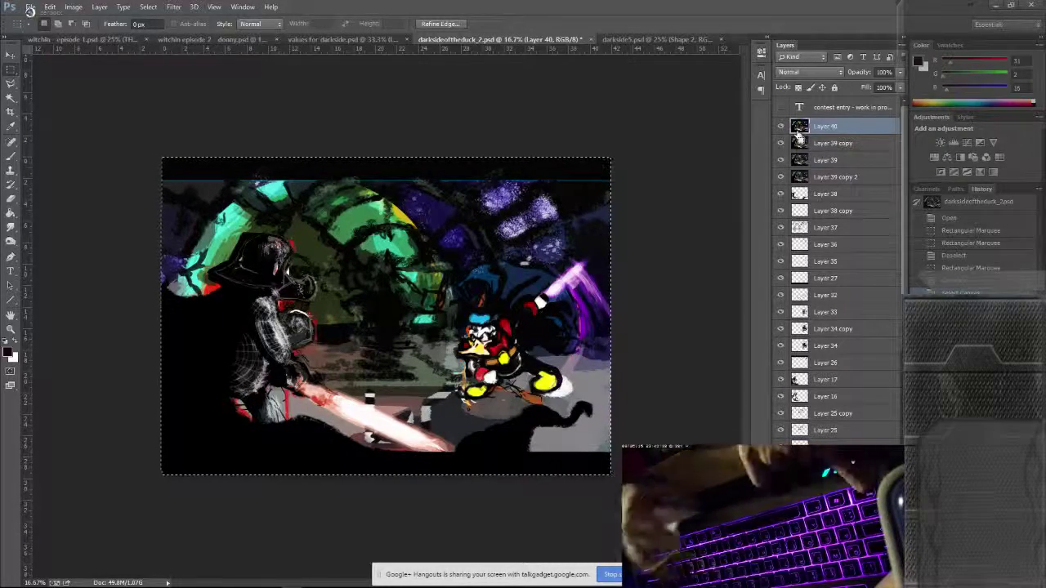
key("ctrl+n")
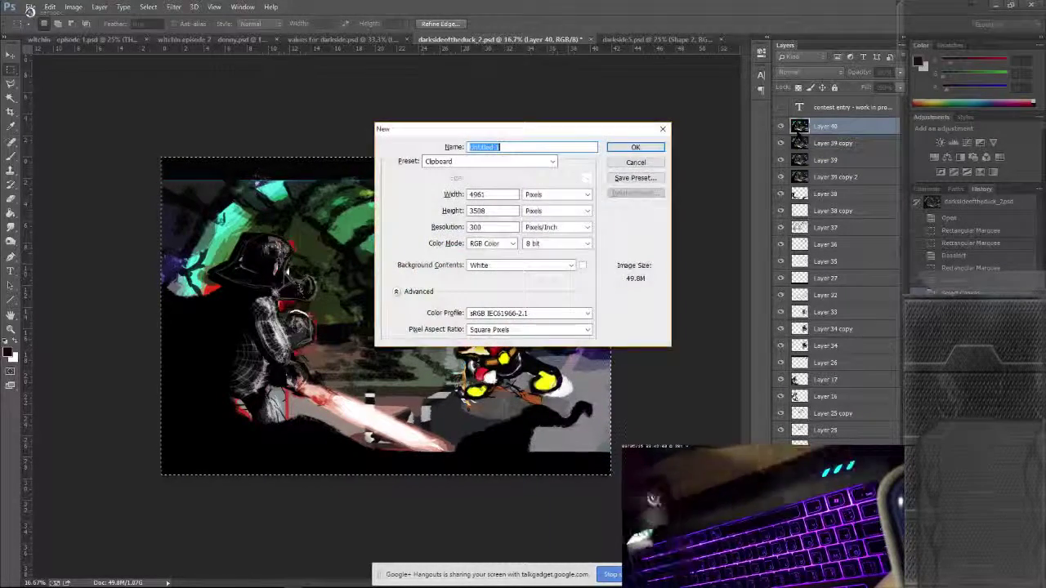
key("Escape")
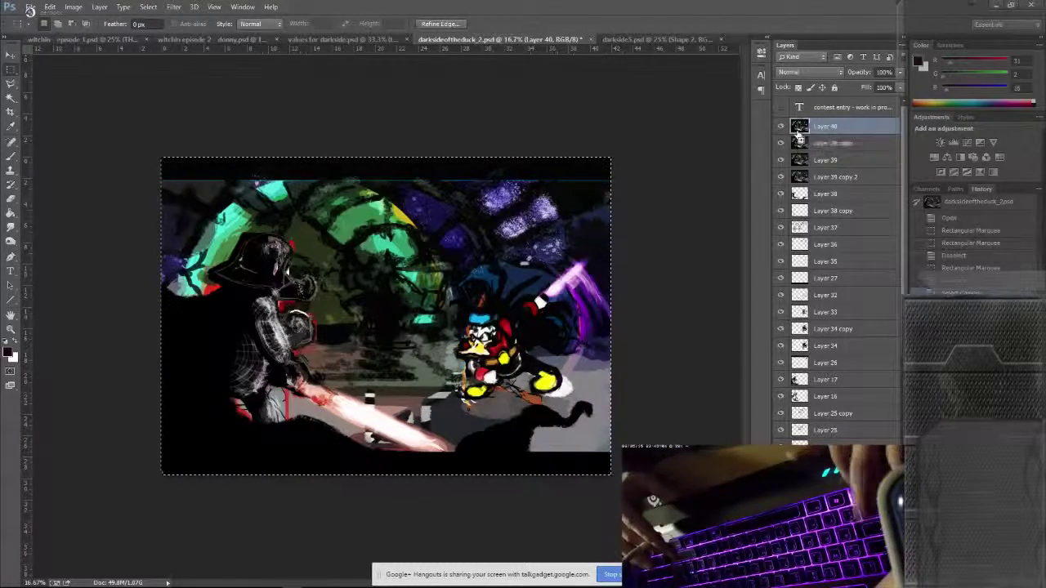
key("ctrl+shift+n")
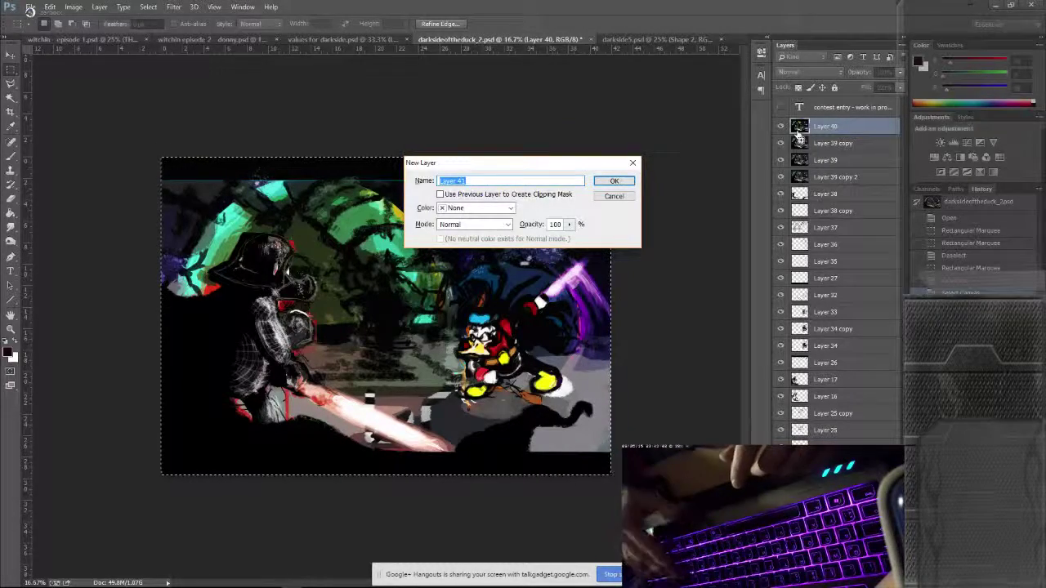
key("Return")
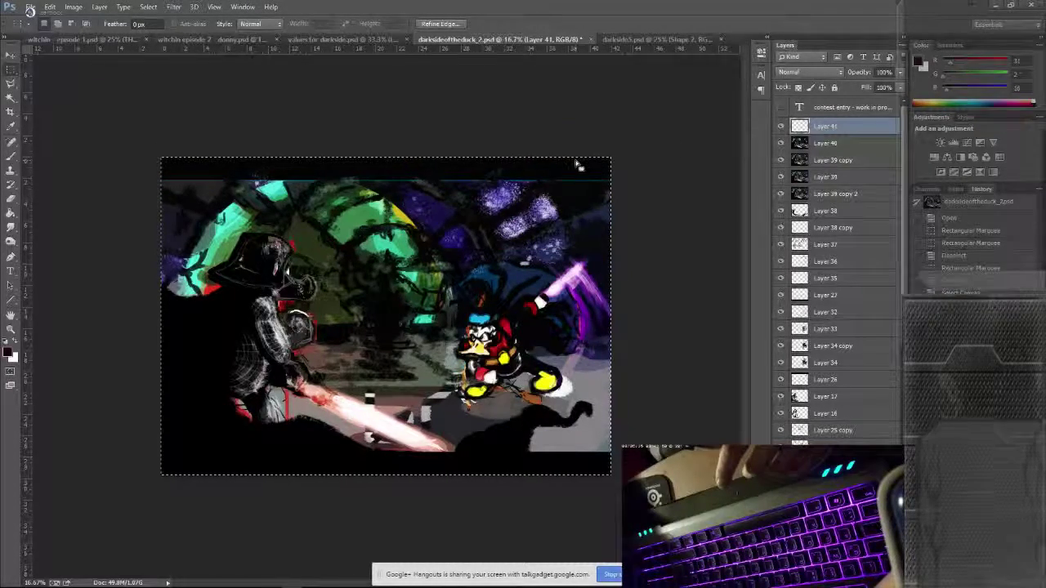
Step: Create a new clipboard-sized 4961×3508 px document named blabla
key("ctrl+n")
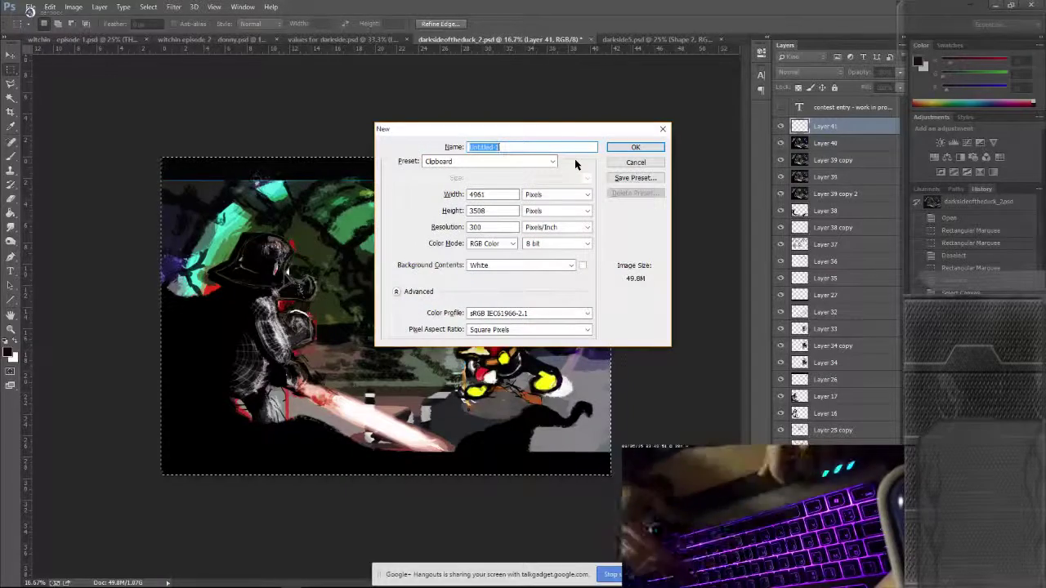
type("bi")
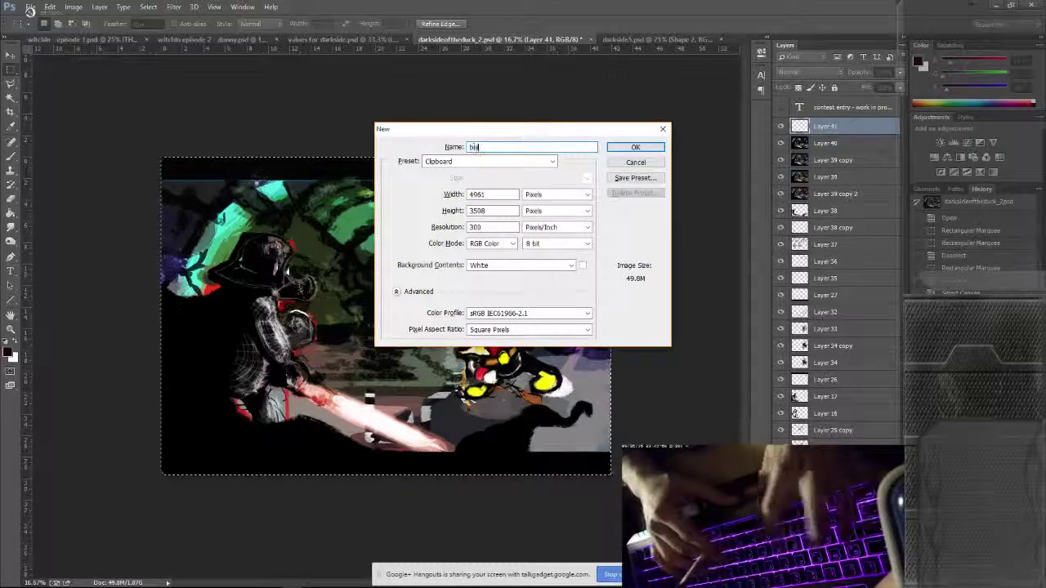
type("abla")
key("Return")
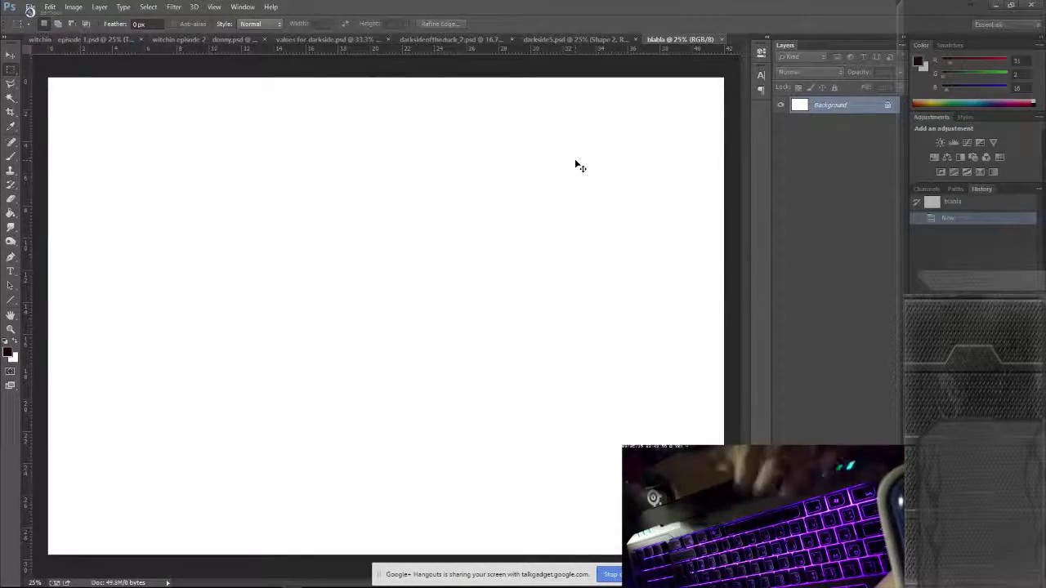
Step: Paste the duck painting into blabla, then try scaling, rotating and squashing it before cancelling
key("ctrl+v")
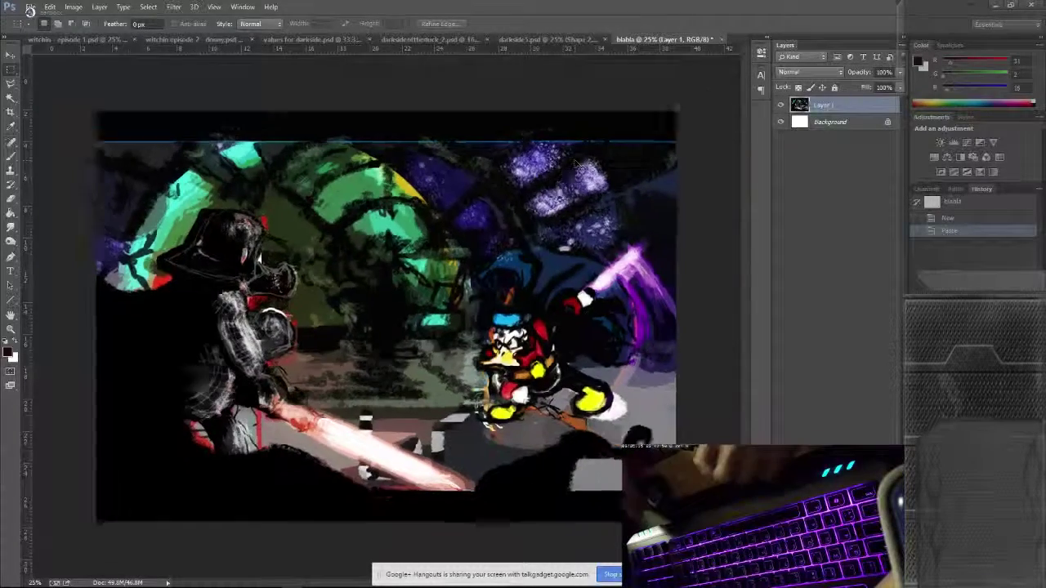
key("ctrl+minus")
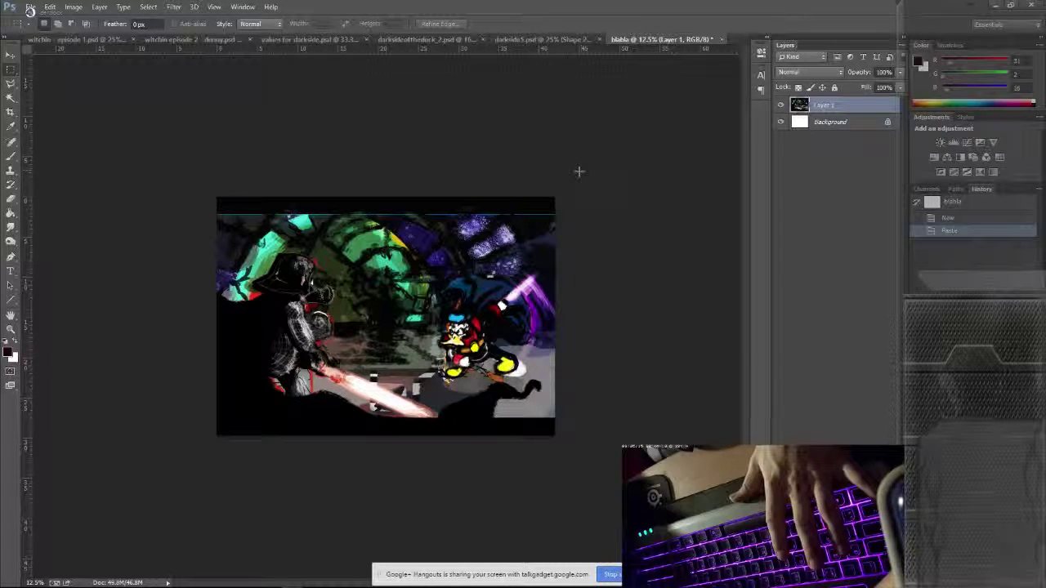
key("ctrl+t")
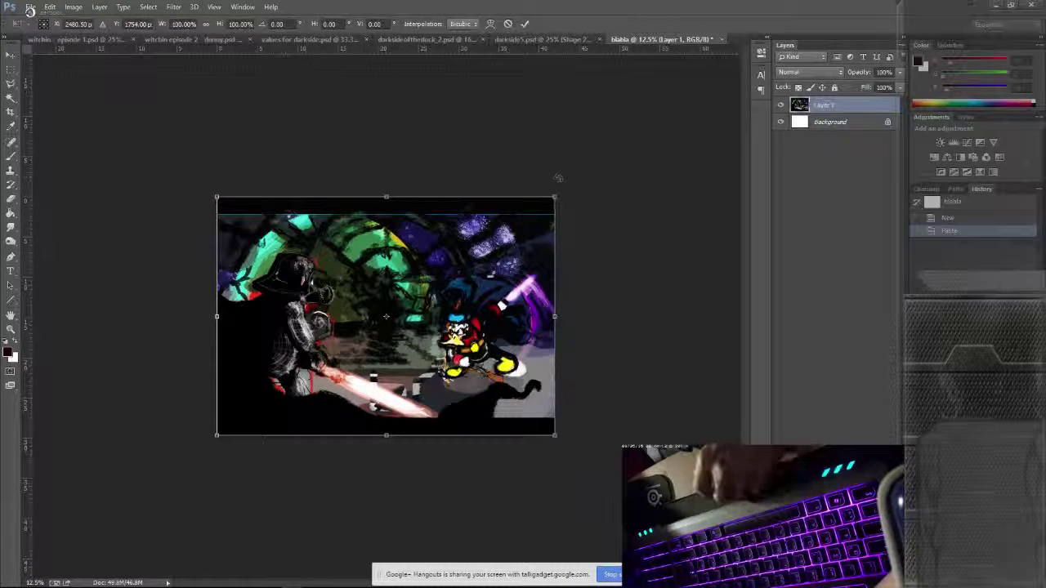
left_click_drag(556, 437, 449, 360)
left_click_drag(492, 316, 491, 267)
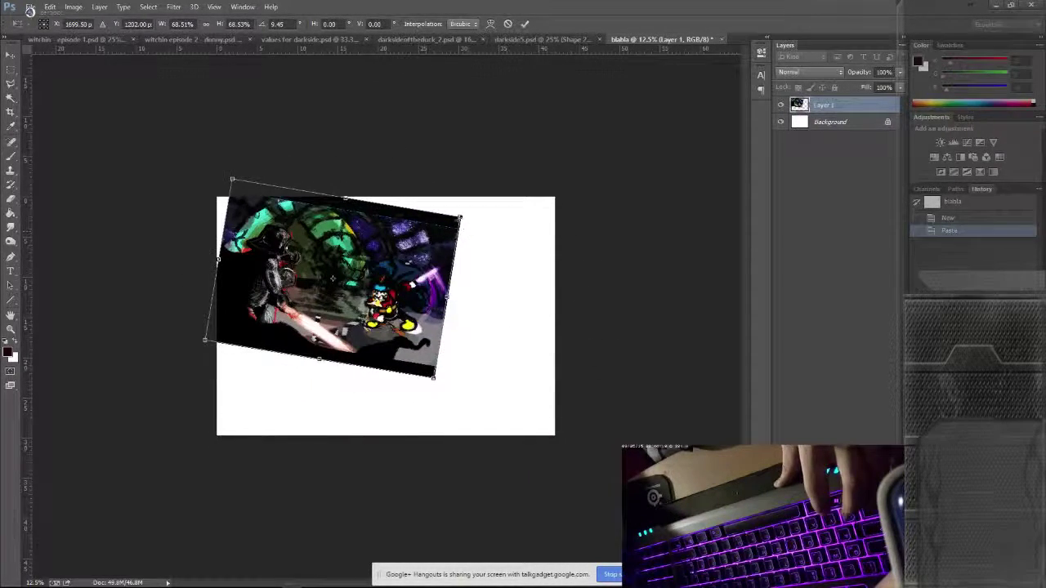
left_click_drag(459, 219, 482, 224)
key("Escape")
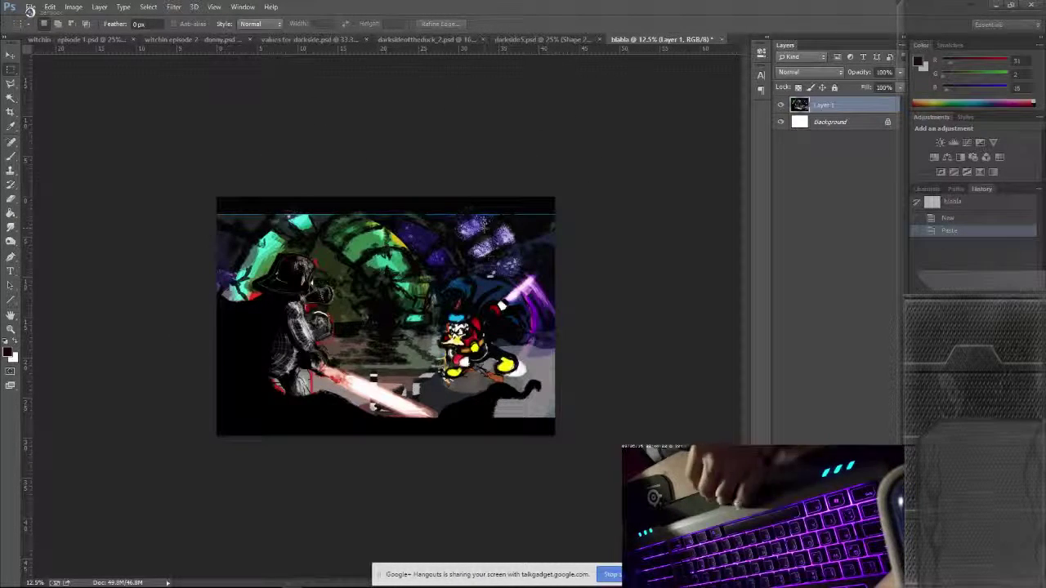
Step: Shrink the pasted painting to about 40% in the canvas's bottom-right corner
key("ctrl+t")
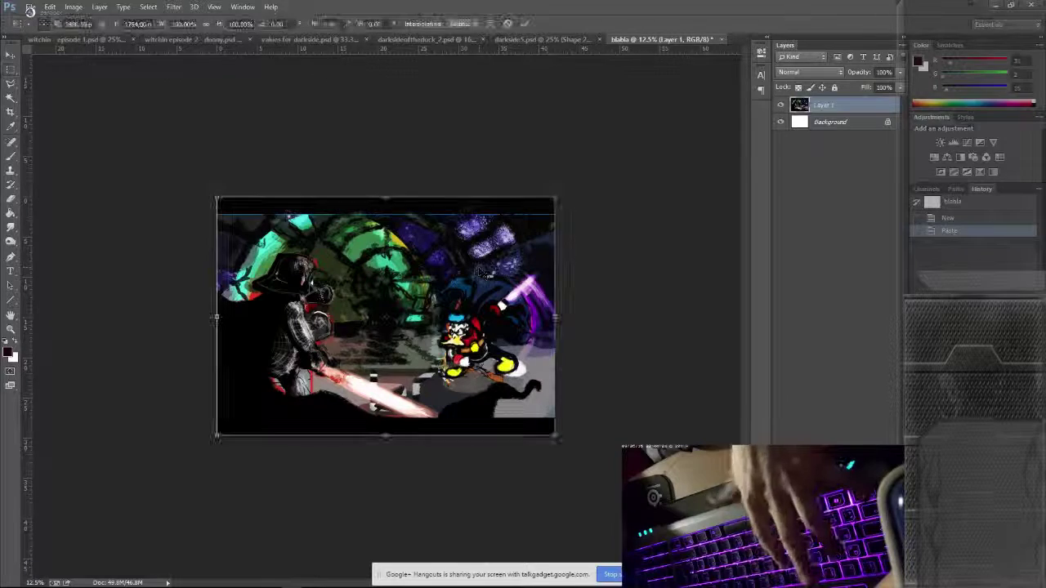
left_click_drag(215, 192, 427, 320)
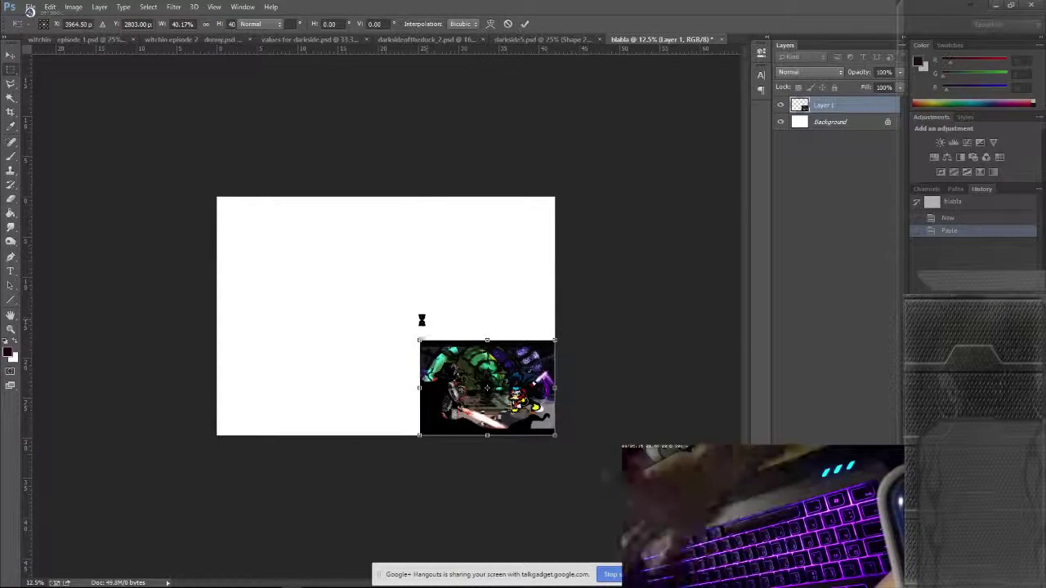
key("Return")
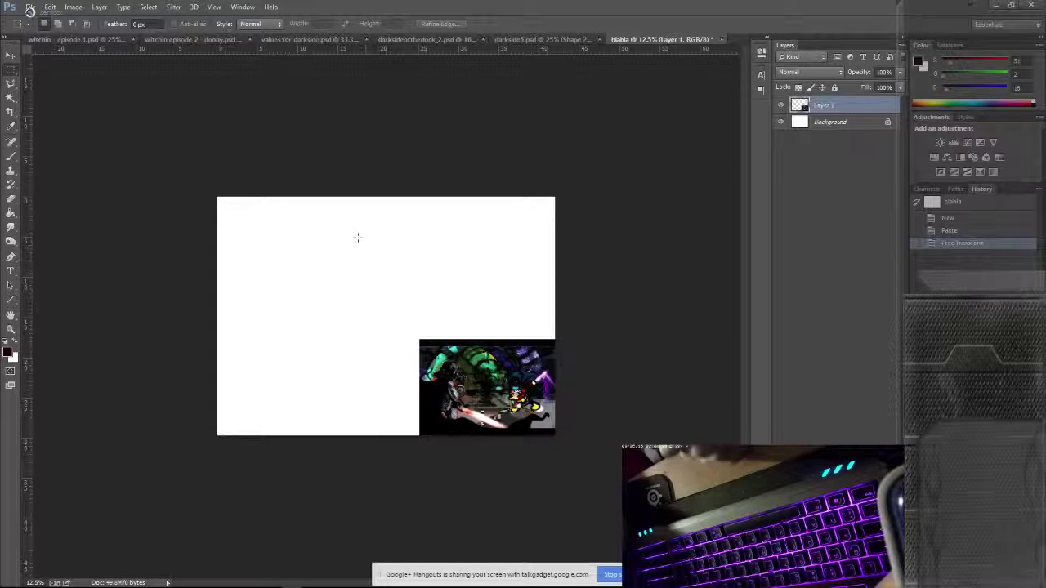
left_click(10, 55)
Step: Alt-drag a duplicate of the painting (Layer 1 copy) into blabla's upper-left area
key("c")
key("v")
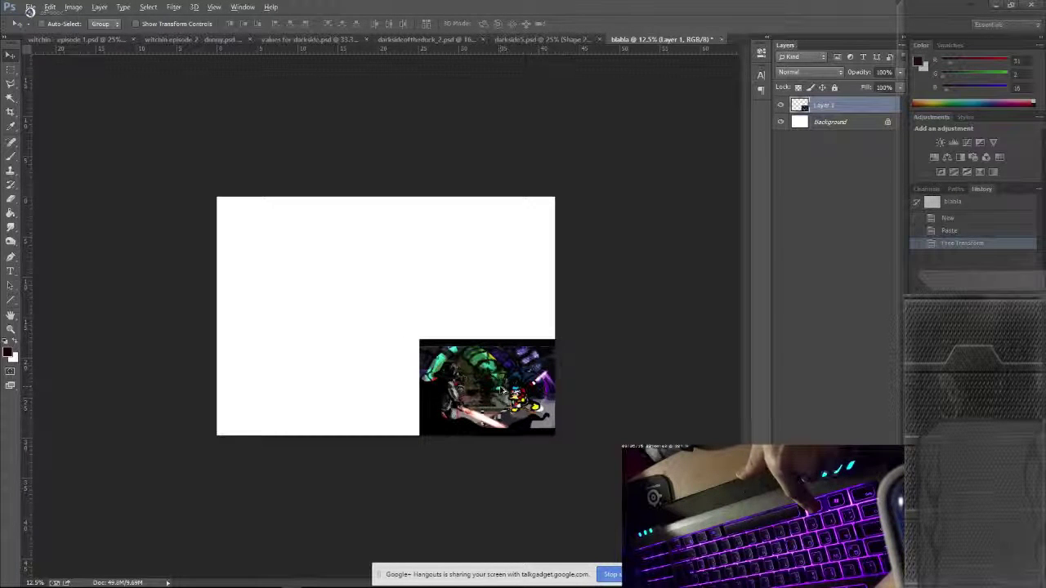
left_click_drag(503, 391, 362, 270)
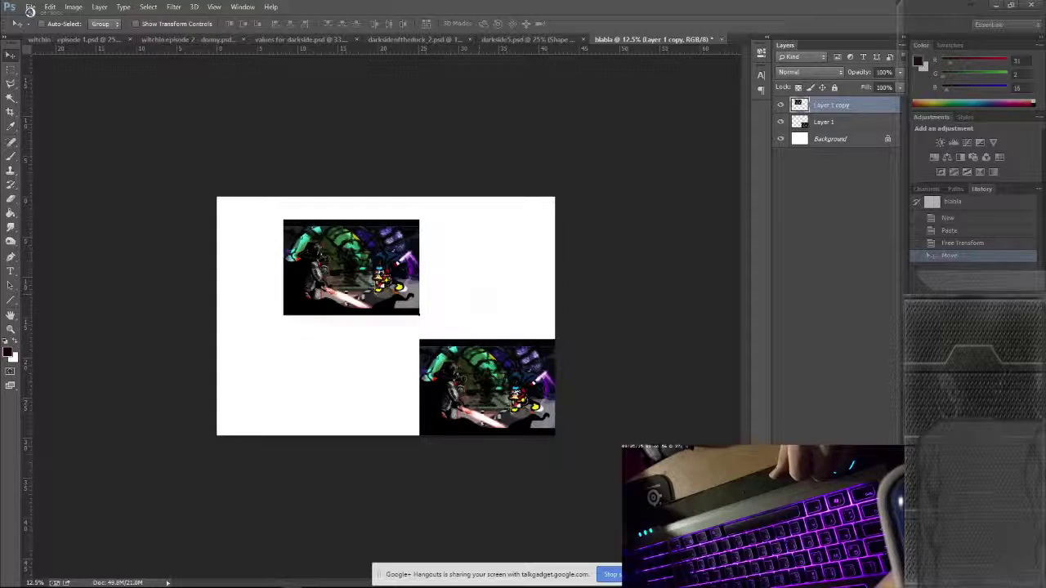
left_click_drag(408, 247, 361, 249)
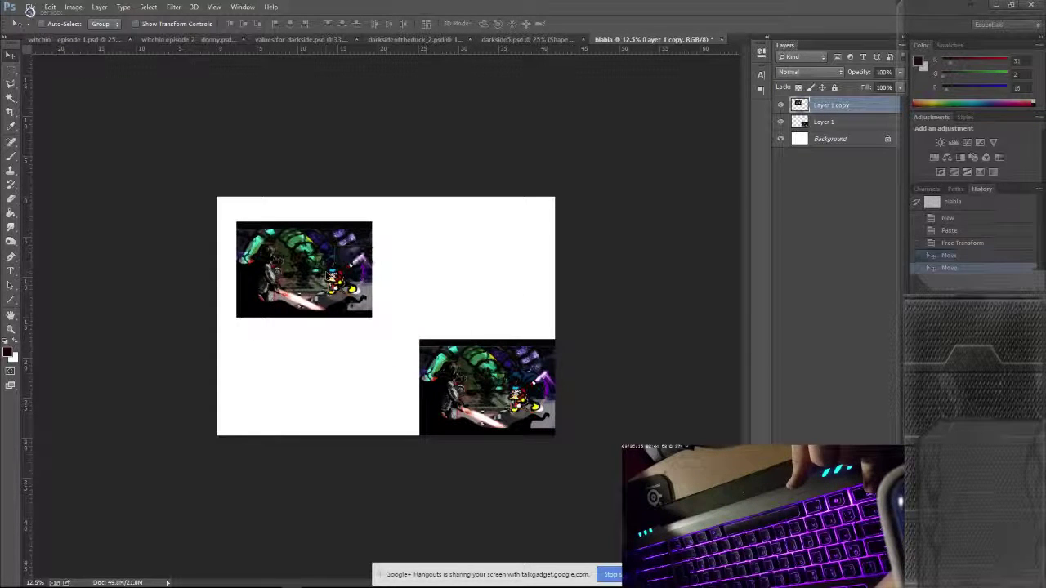
mouse_move(445, 382)
left_mouse_down()
mouse_move(441, 292)
mouse_move(446, 382)
left_mouse_up()
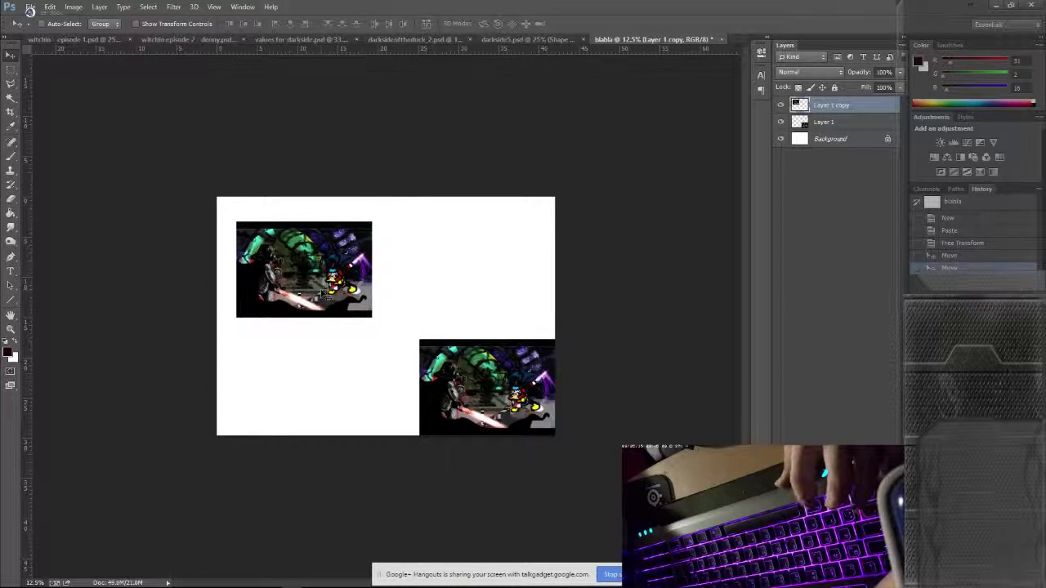
Step: Try widening and stretching the top-left copy taller, then cancel the transform
key("ctrl+t")
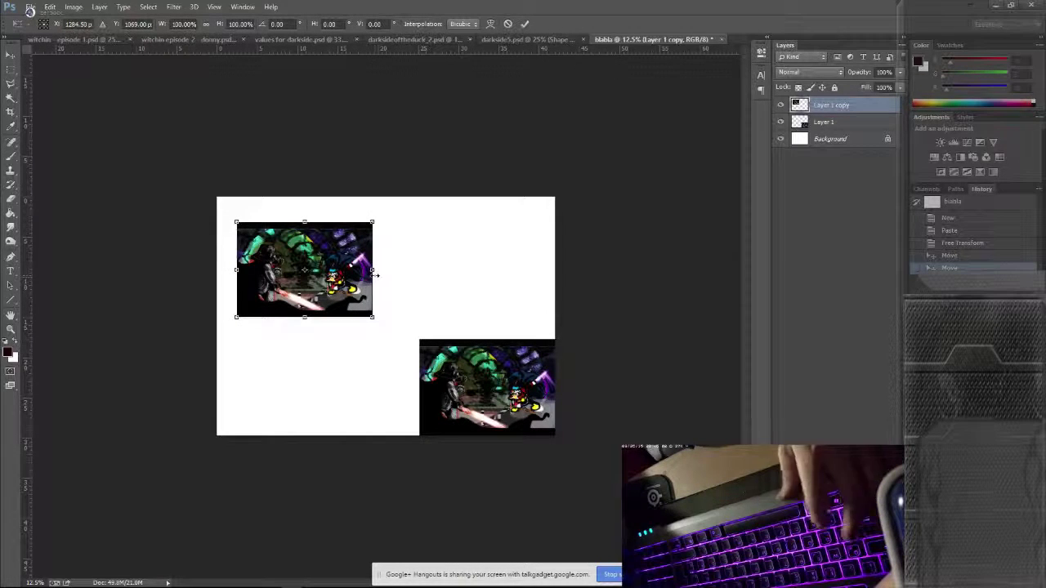
mouse_move(374, 268)
left_mouse_down()
mouse_move(439, 272)
mouse_move(319, 273)
mouse_move(494, 280)
mouse_move(368, 279)
mouse_move(381, 270)
left_mouse_up()
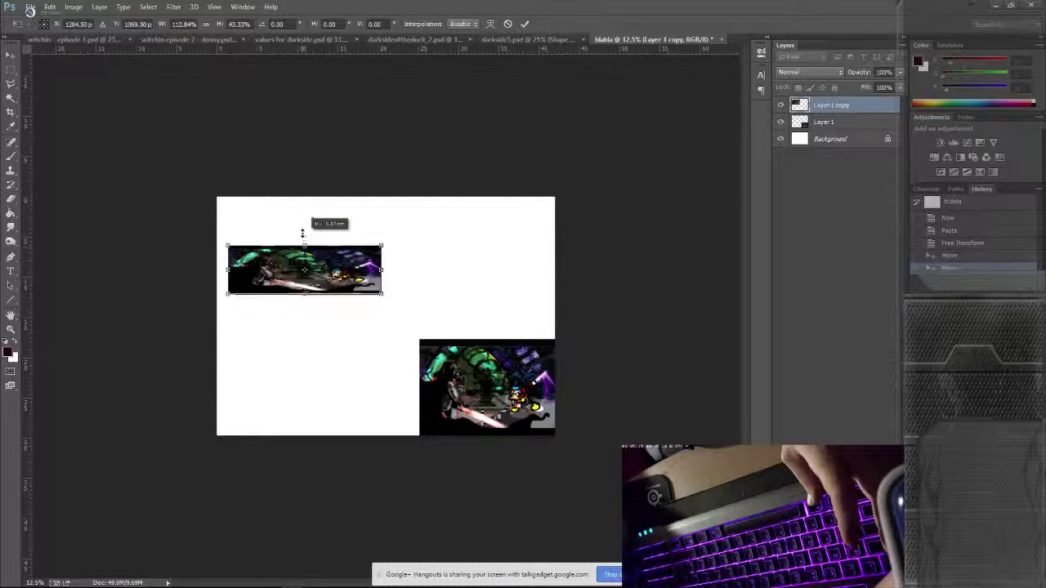
mouse_move(302, 234)
left_mouse_down()
mouse_move(302, 41)
mouse_move(303, 249)
mouse_move(299, 214)
left_mouse_up()
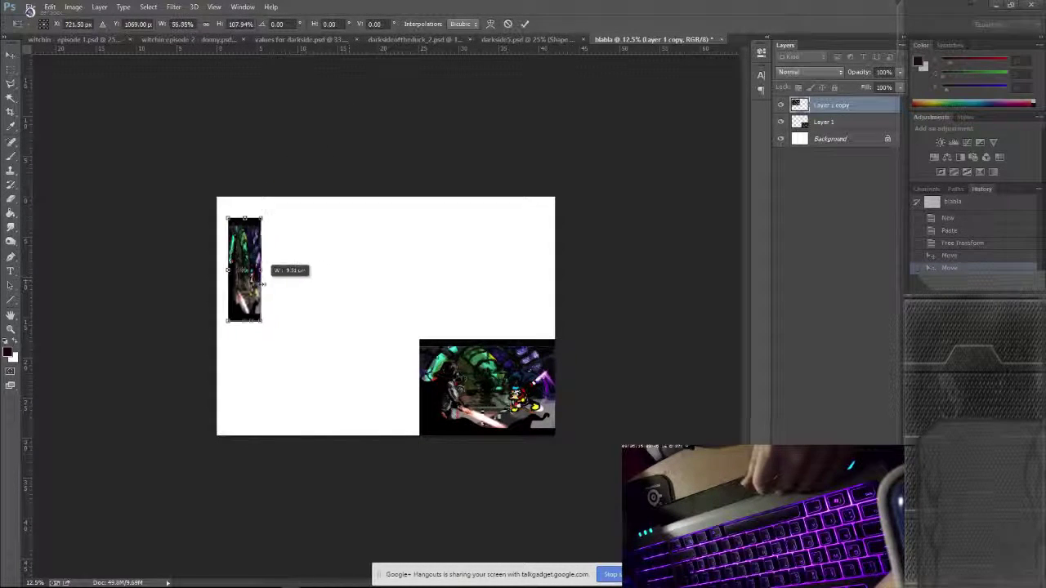
left_click_drag(392, 275, 379, 305)
left_click_drag(346, 302, 401, 304)
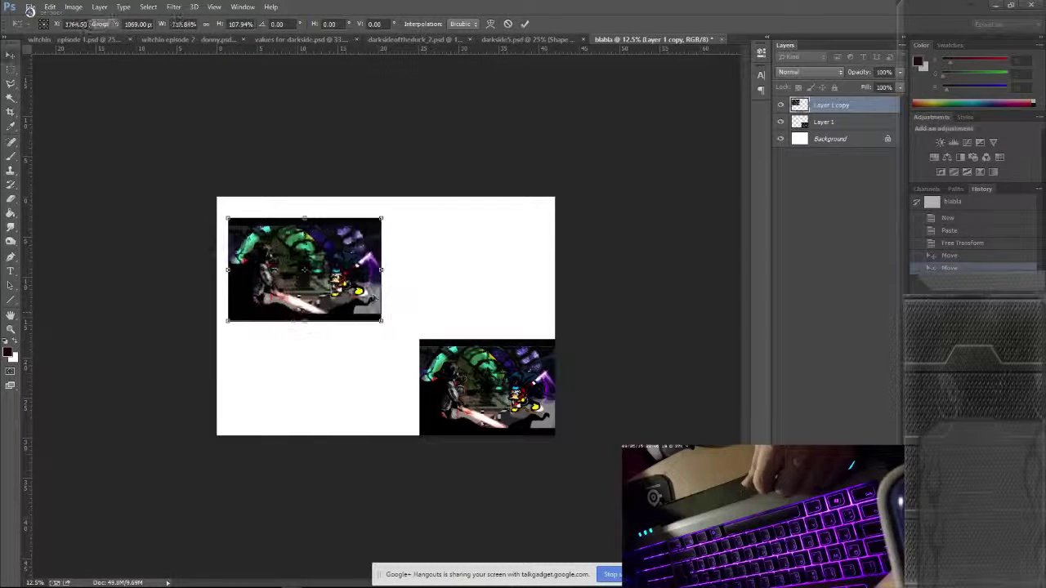
key("Escape")
Step: Try enlarging the copy up to about 200% by 154%, then cancel again
key("ctrl+t")
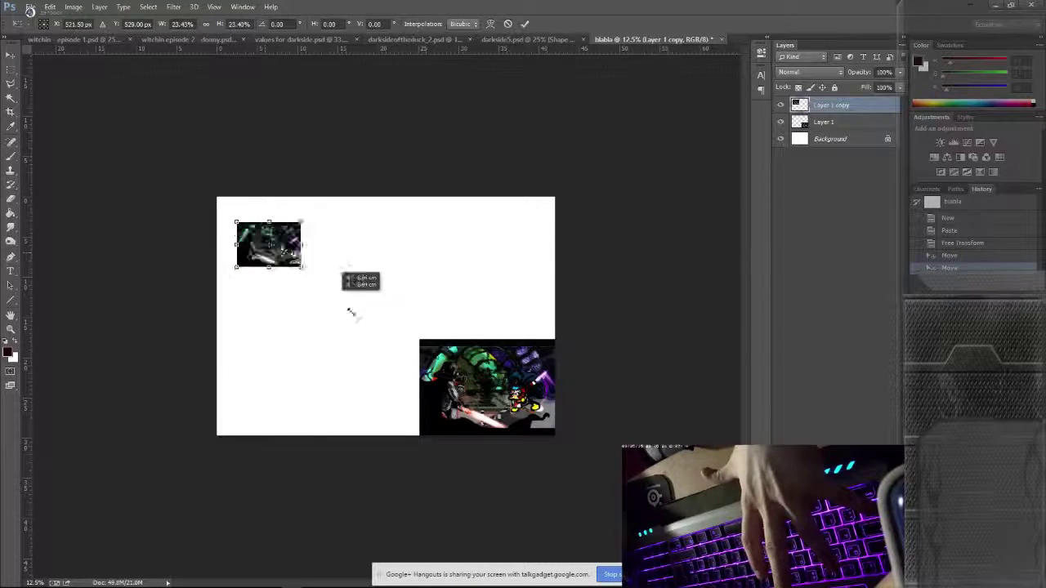
left_click_drag(352, 312, 323, 321)
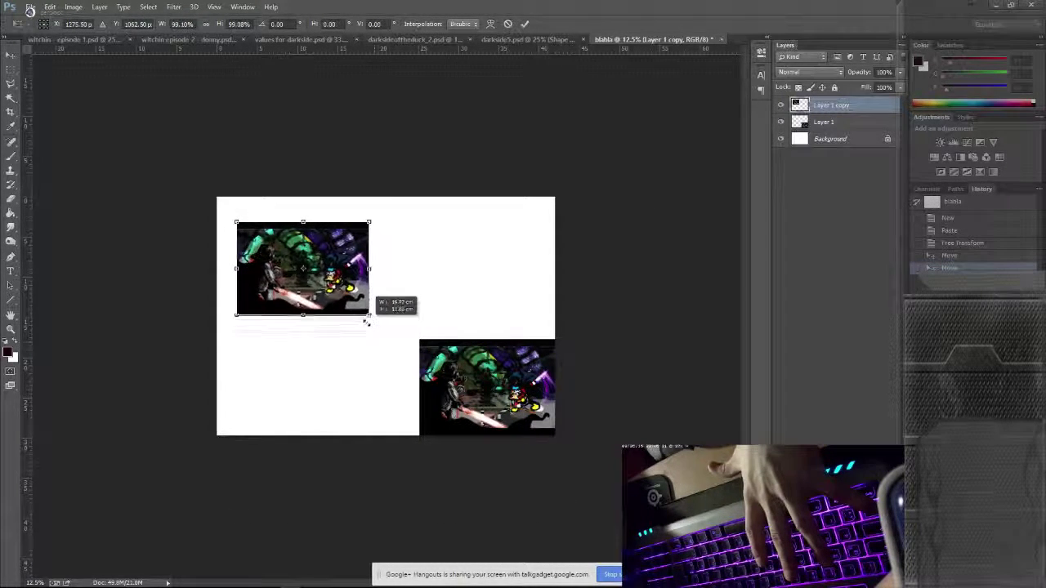
mouse_move(367, 323)
left_mouse_down()
mouse_move(591, 466)
mouse_move(727, 572)
mouse_move(460, 378)
mouse_move(586, 464)
mouse_move(602, 482)
mouse_move(374, 328)
left_mouse_up()
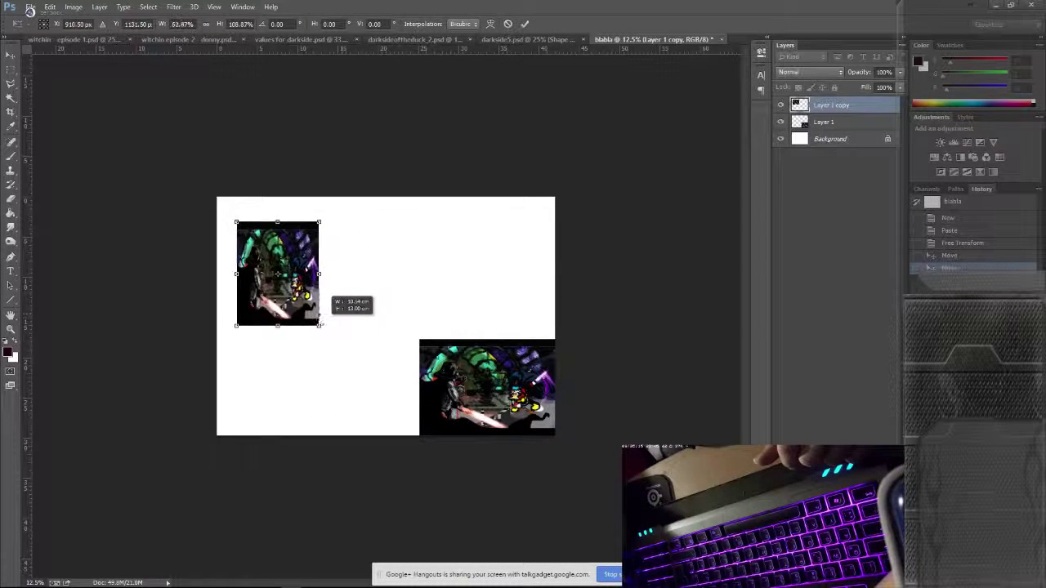
left_click_drag(389, 331, 393, 369)
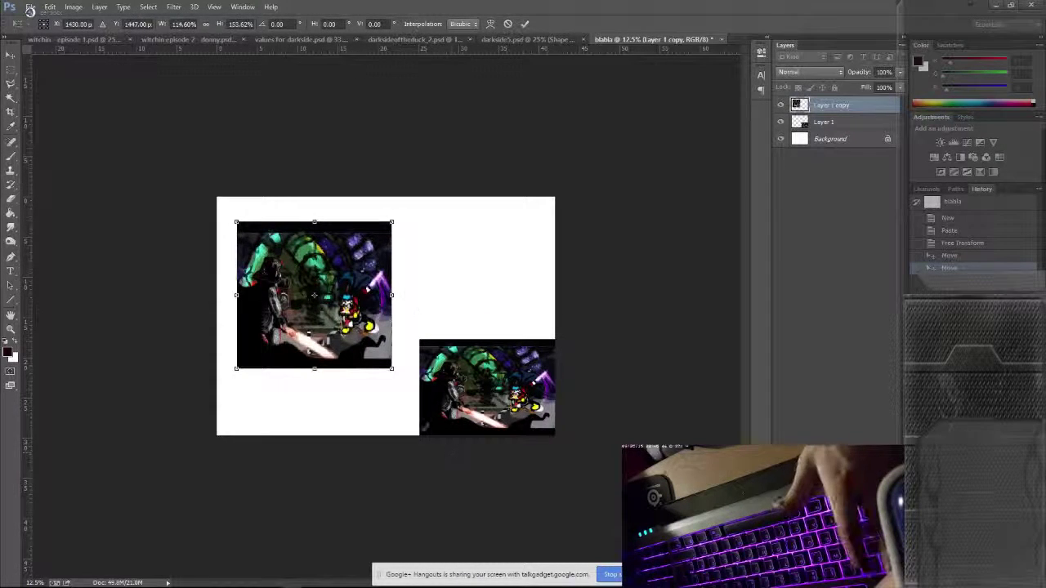
key("Escape")
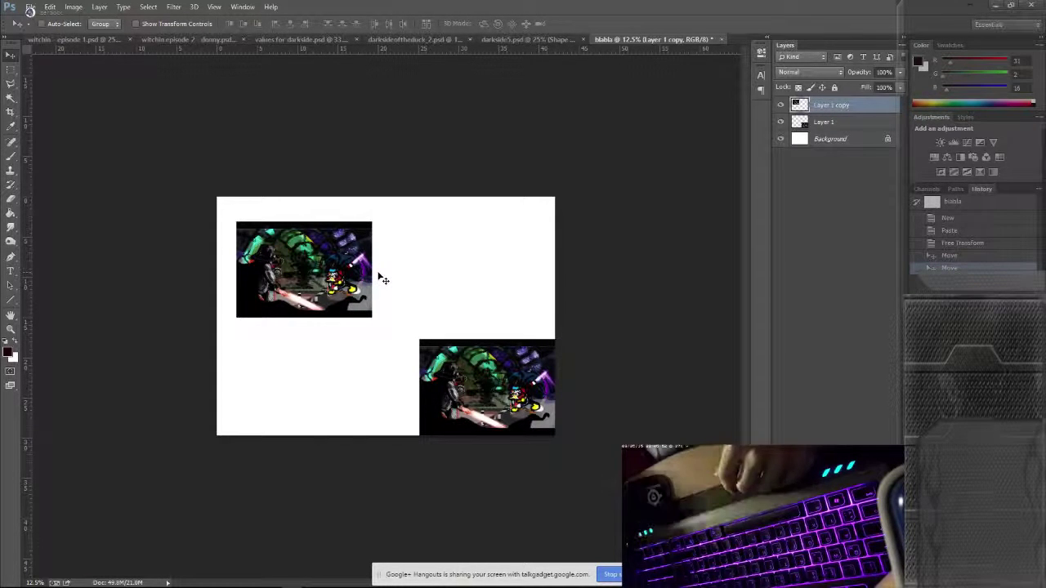
Step: Begin a new transform, moving the copy right and down and rotating it
key("ctrl+t")
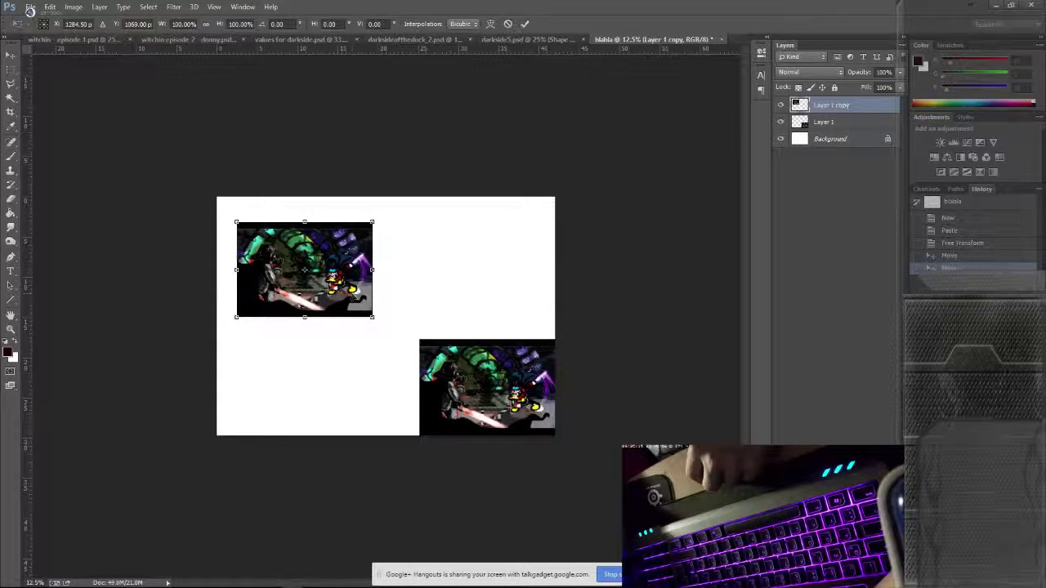
left_click_drag(368, 271, 400, 294)
left_click_drag(434, 240, 449, 277)
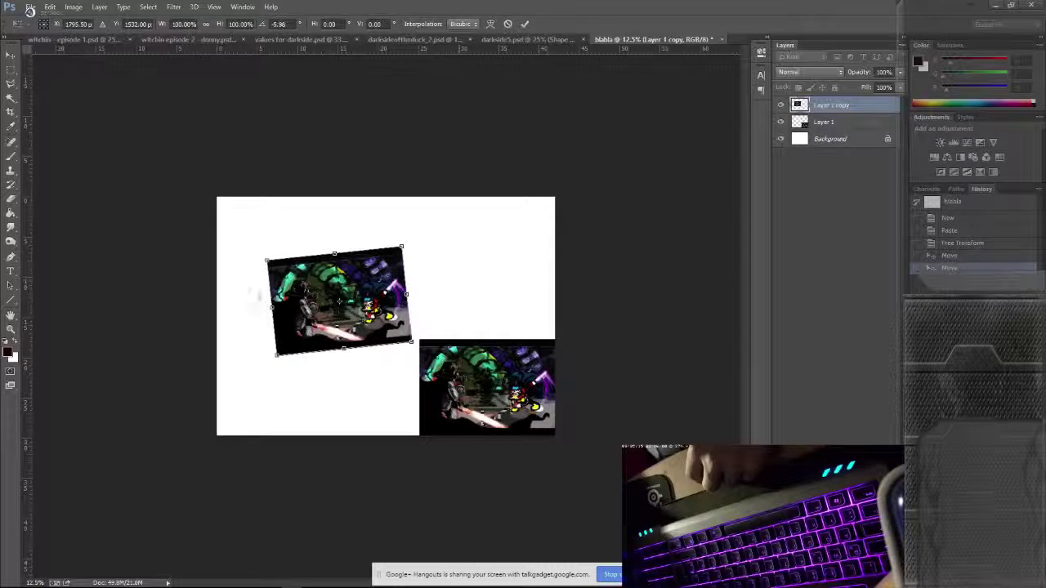
Step: Cancel the copy's rotation and zoom in slightly on the canvas with the Zoom tool
key("Escape")
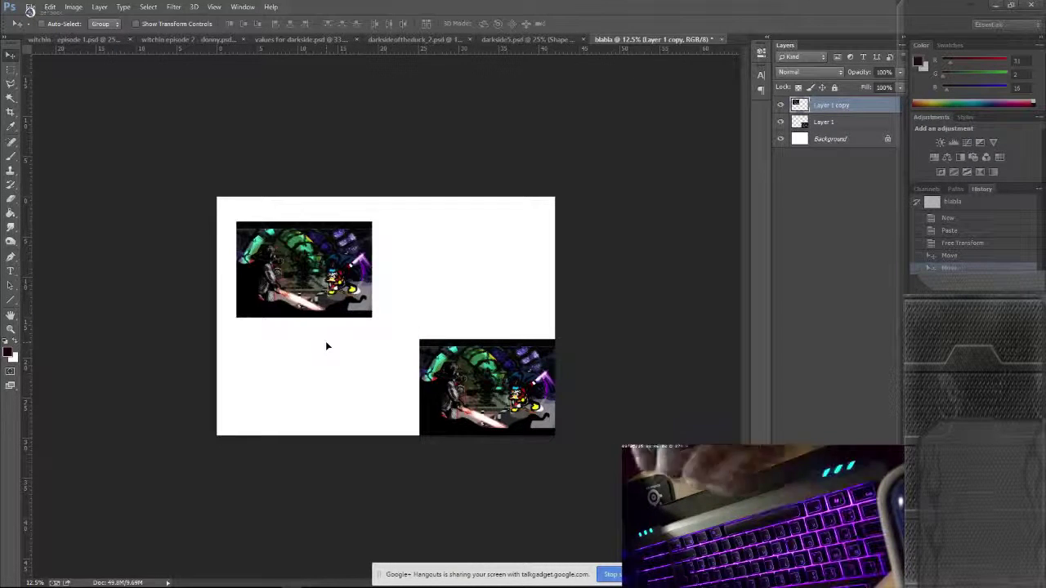
left_click(10, 327)
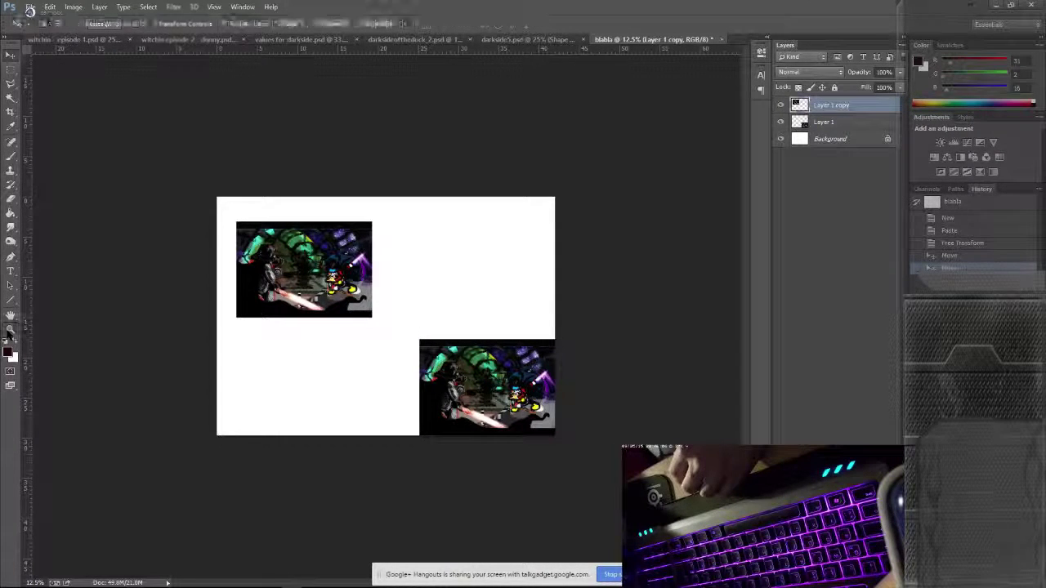
left_click(191, 221)
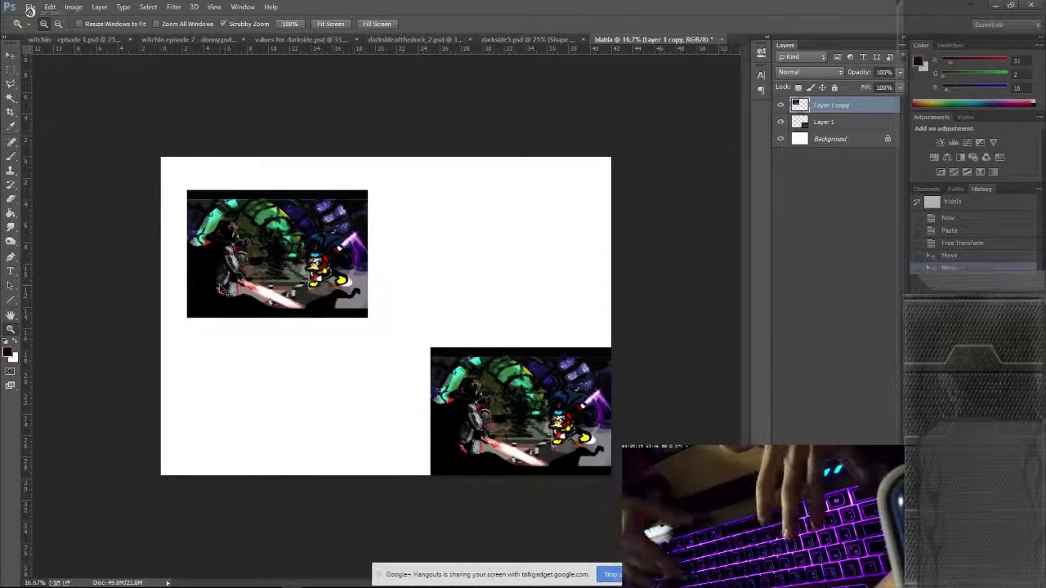
Step: Zoom to 50% on the top copy, pan to show it whole, and open Hue/Saturation
left_click(219, 286)
left_click(219, 286)
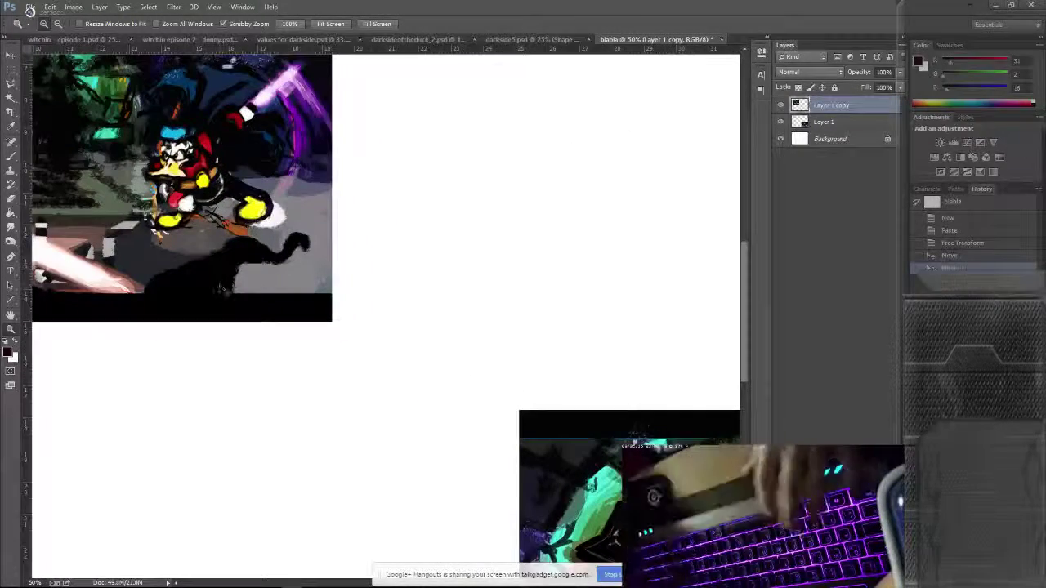
scroll(219, 287, "left", 6)
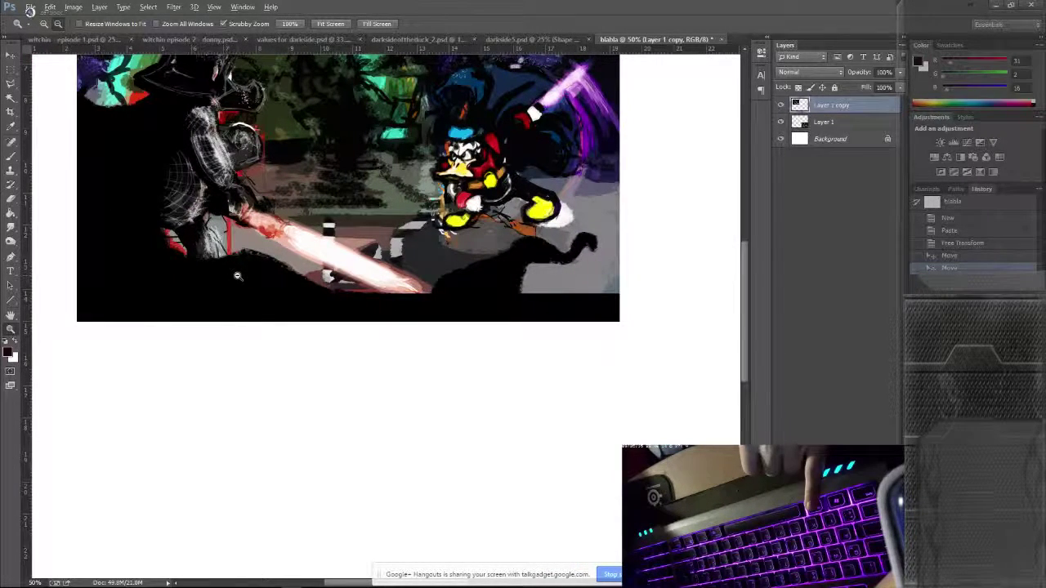
key("alt")
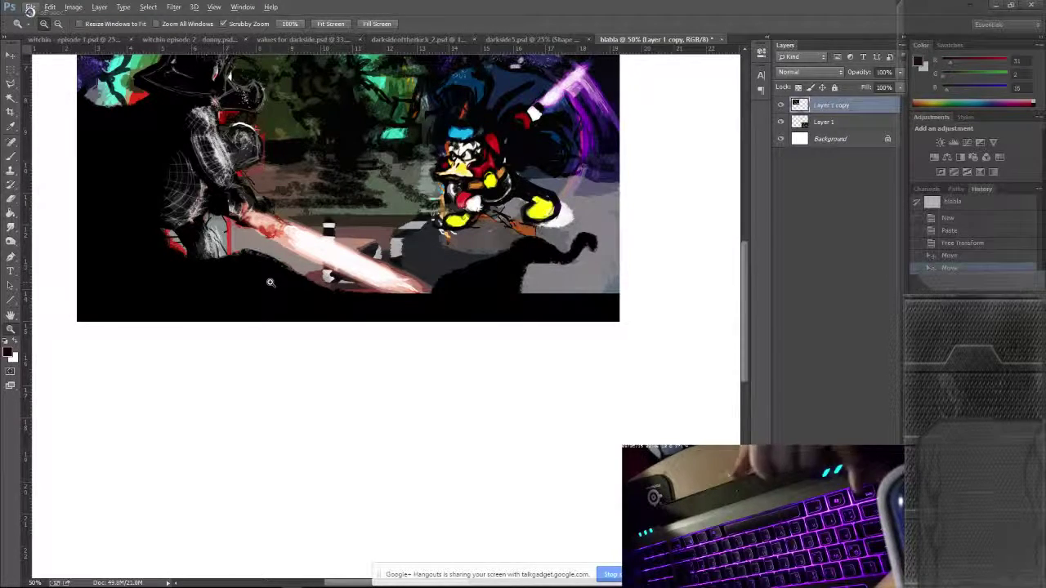
left_click_drag(270, 283, 287, 442)
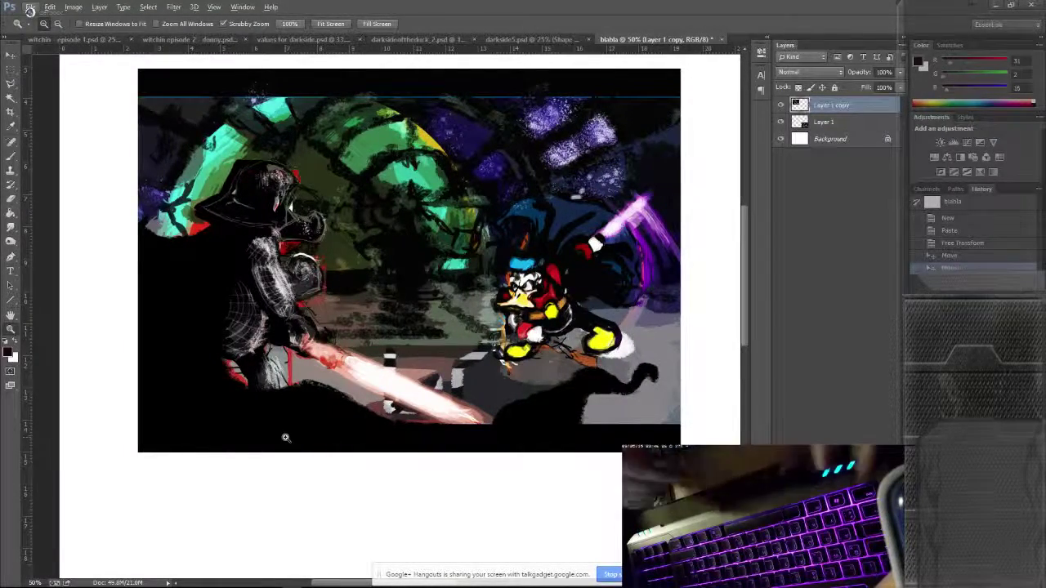
key("ctrl+u")
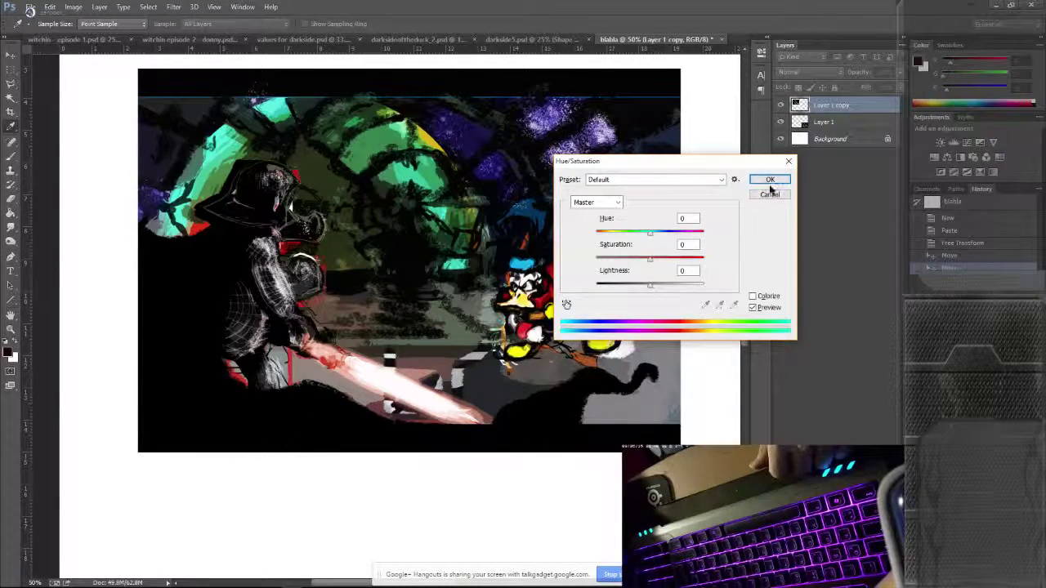
left_click_drag(689, 163, 785, 187)
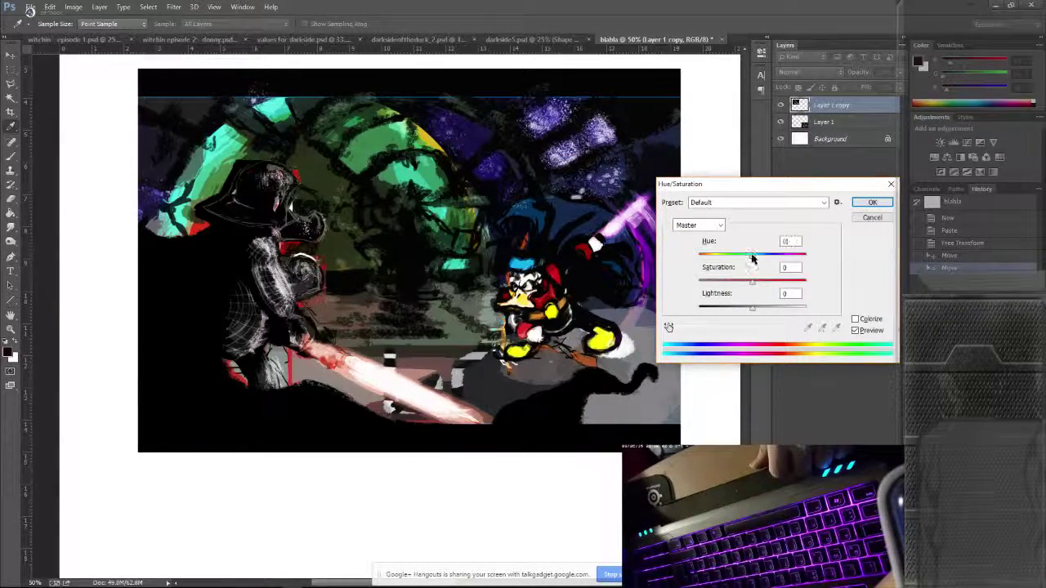
left_click_drag(753, 258, 811, 294)
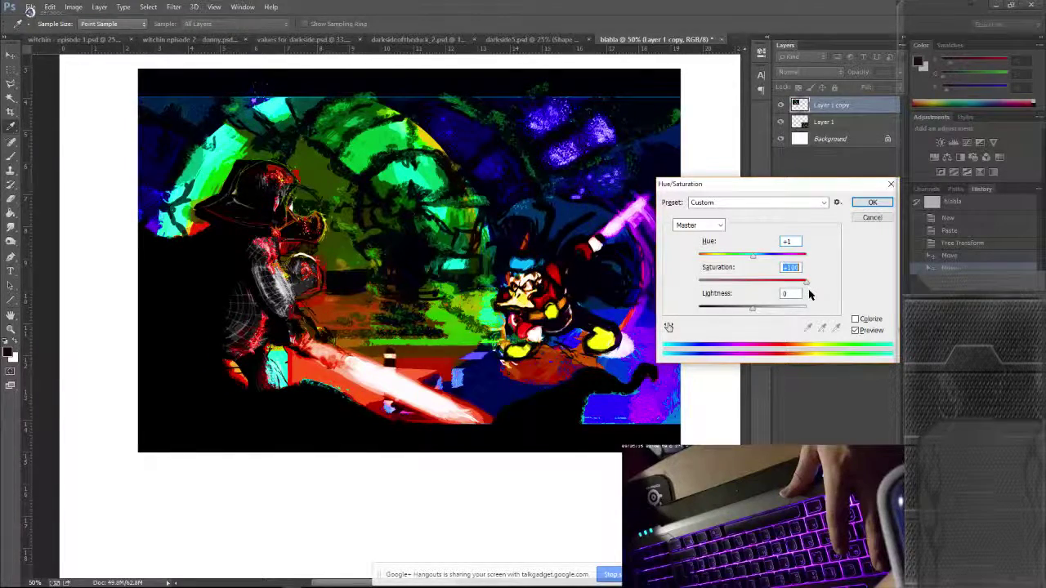
left_click_drag(760, 295, 755, 295)
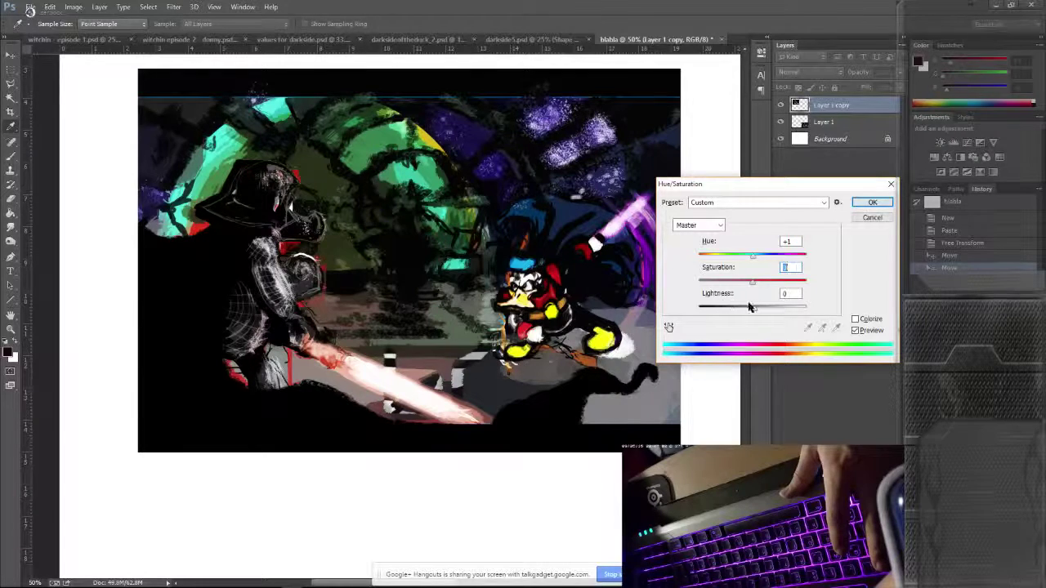
left_click_drag(750, 305, 779, 307)
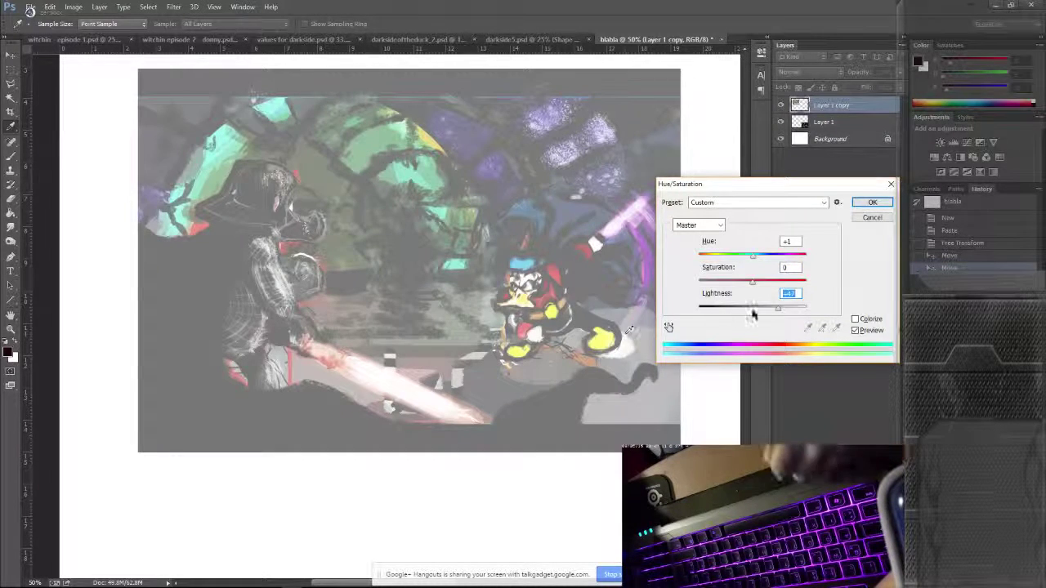
left_click(753, 307)
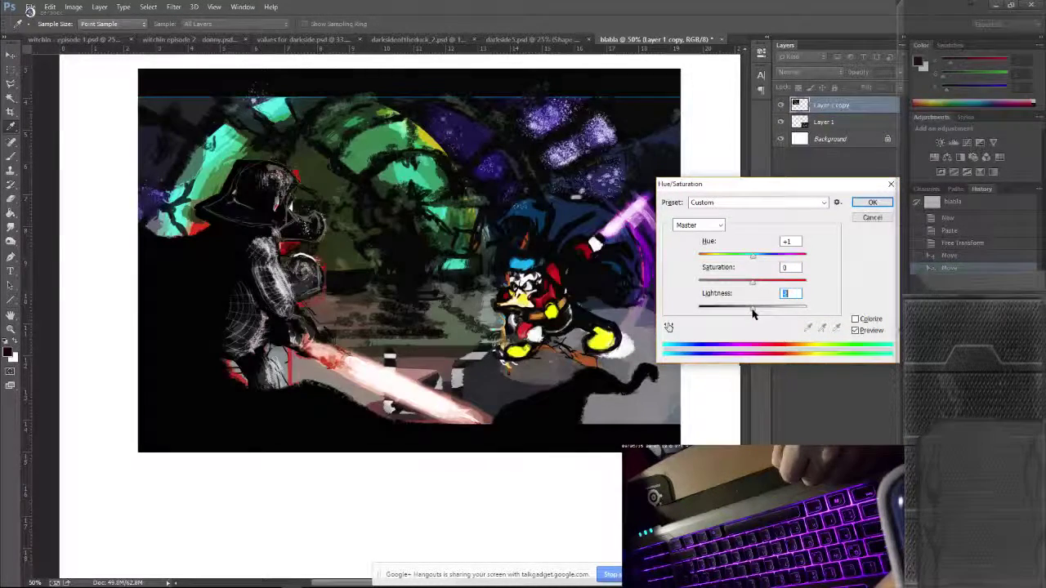
left_click(876, 320)
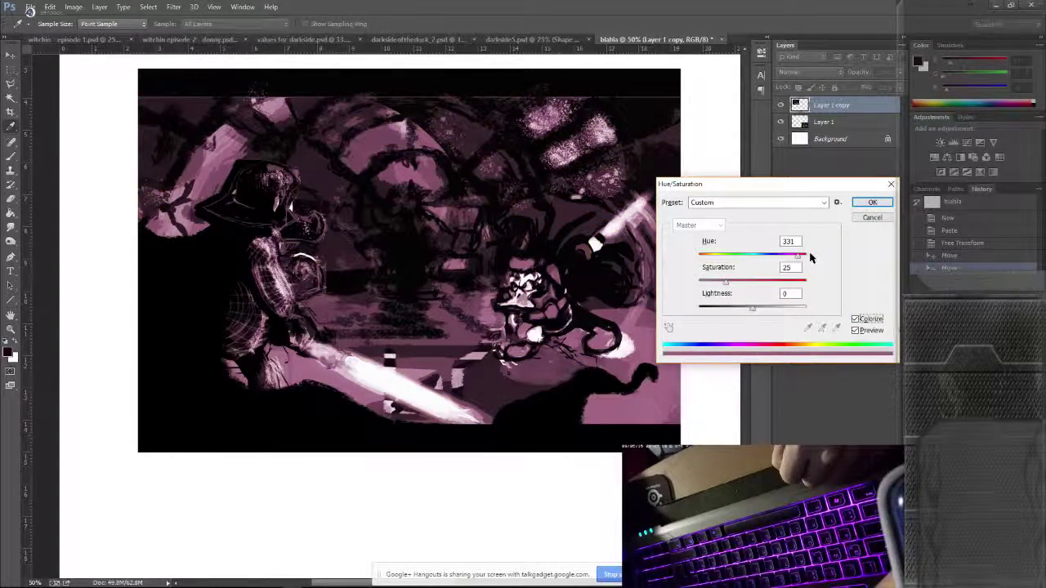
mouse_move(797, 255)
left_mouse_down()
mouse_move(696, 253)
mouse_move(785, 256)
left_mouse_up()
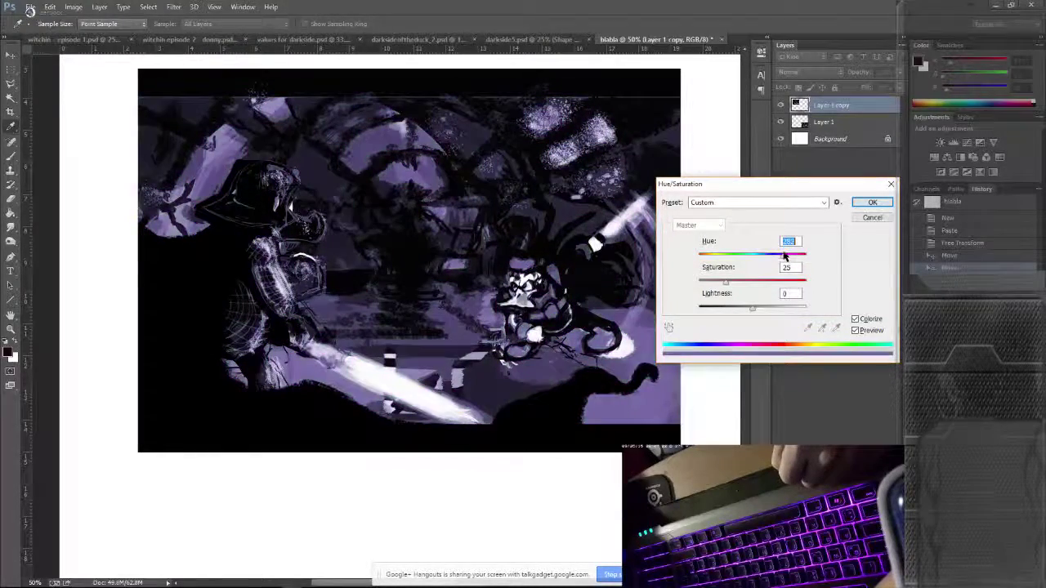
left_click_drag(727, 281, 667, 301)
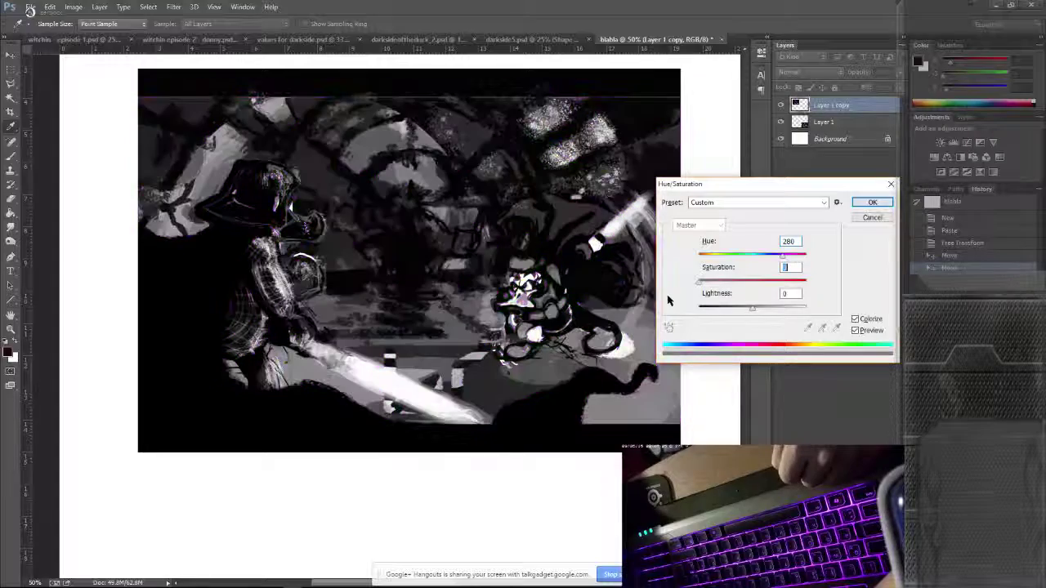
left_click(872, 217)
Step: Trial a maxed Reds saturation and a Blues hue shift in Hue/Saturation, then cancel both
key("ctrl+u")
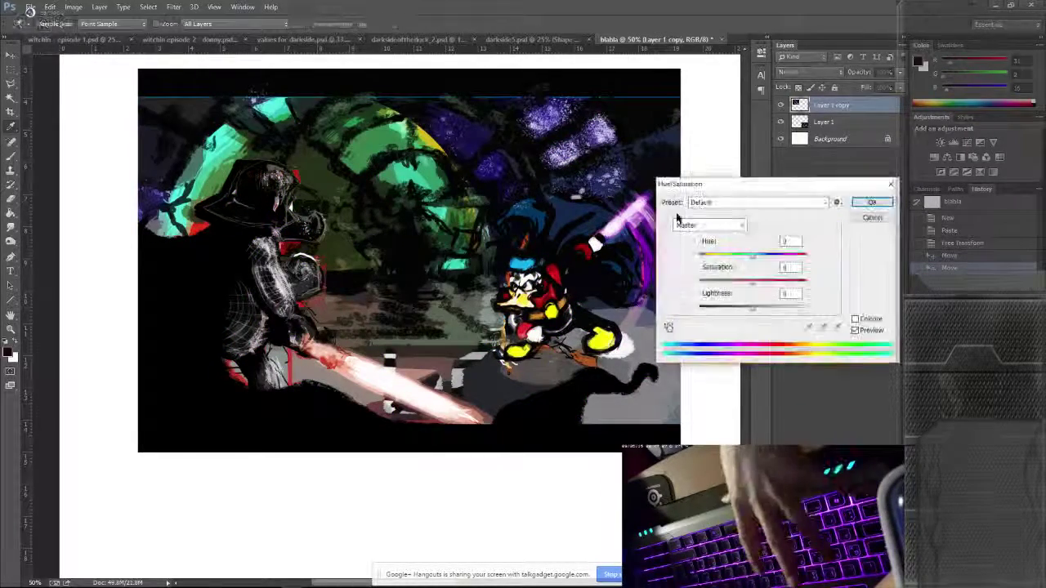
left_click(704, 226)
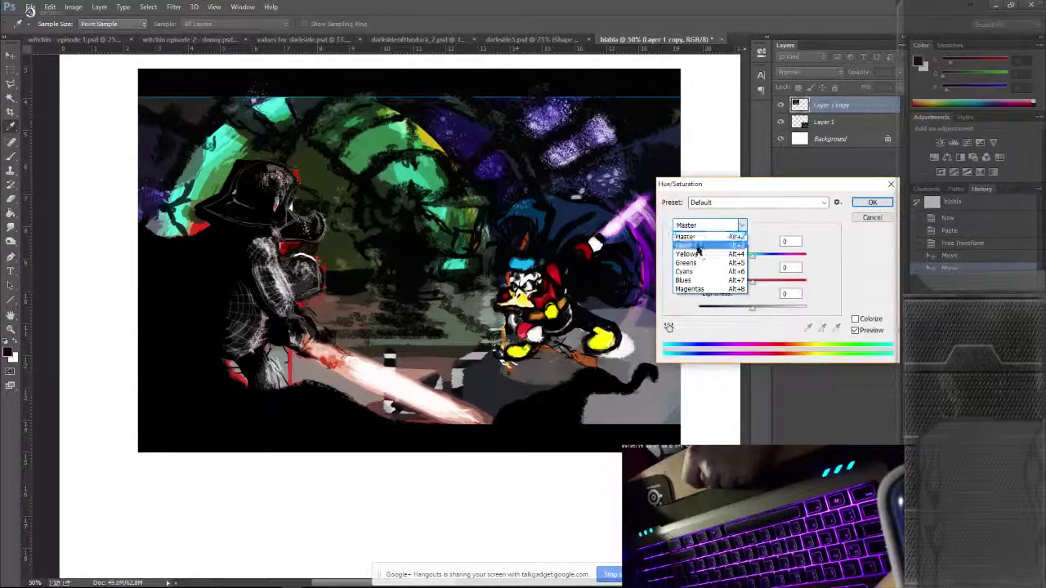
left_click(696, 245)
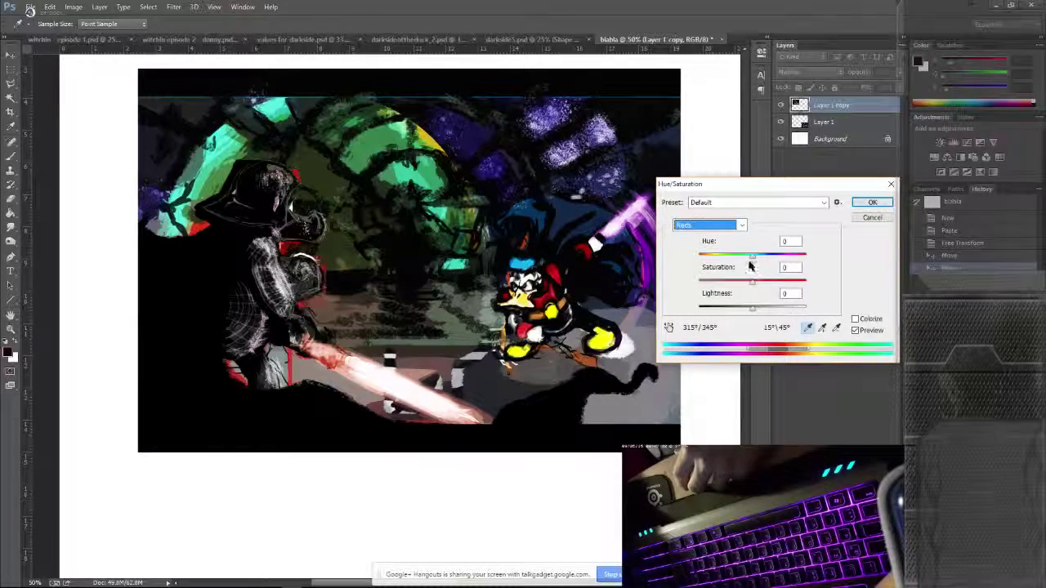
left_click_drag(752, 280, 781, 284)
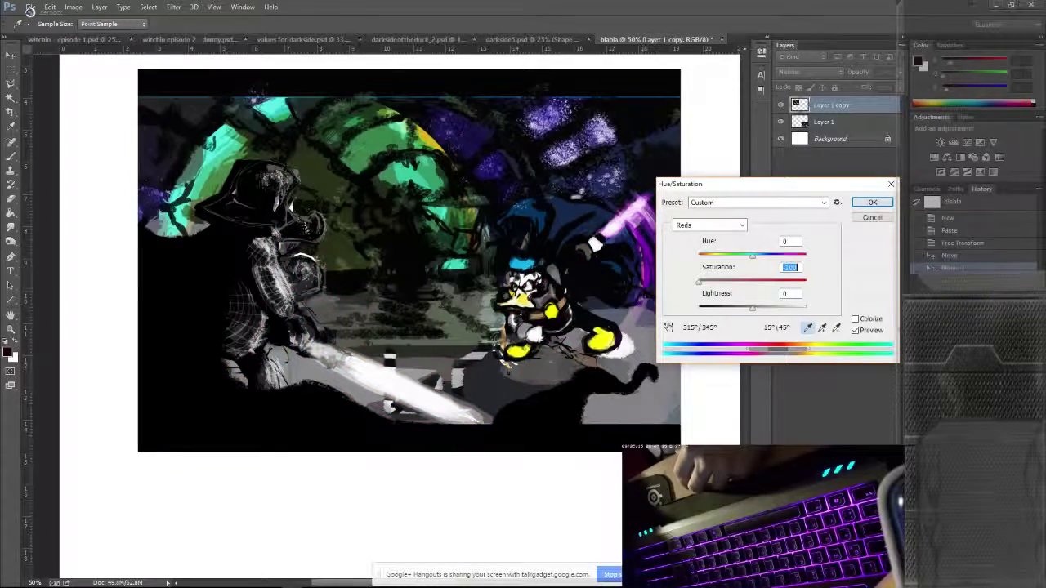
left_click_drag(775, 290, 750, 297)
left_click(709, 225)
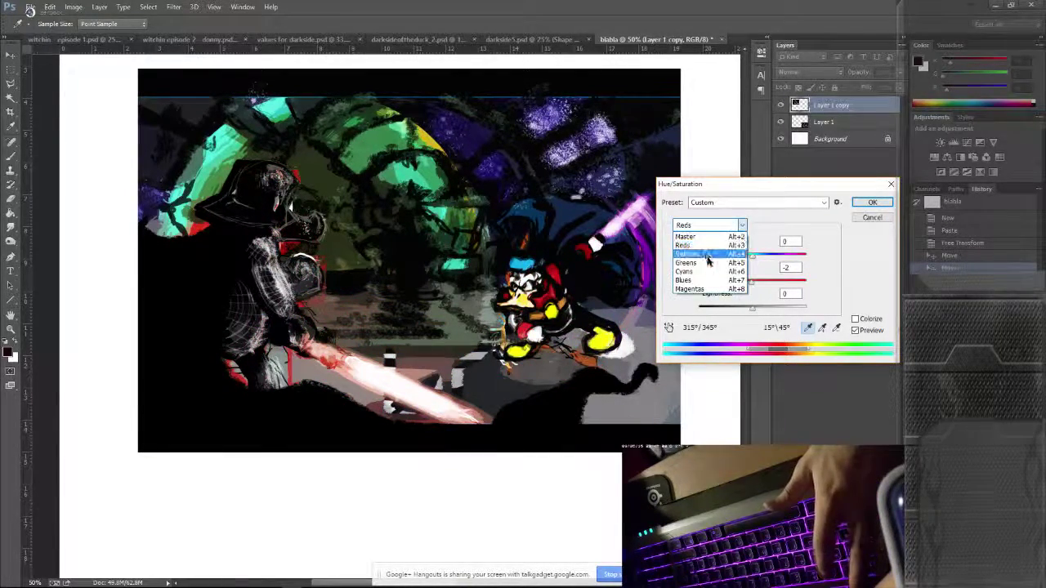
left_click(699, 280)
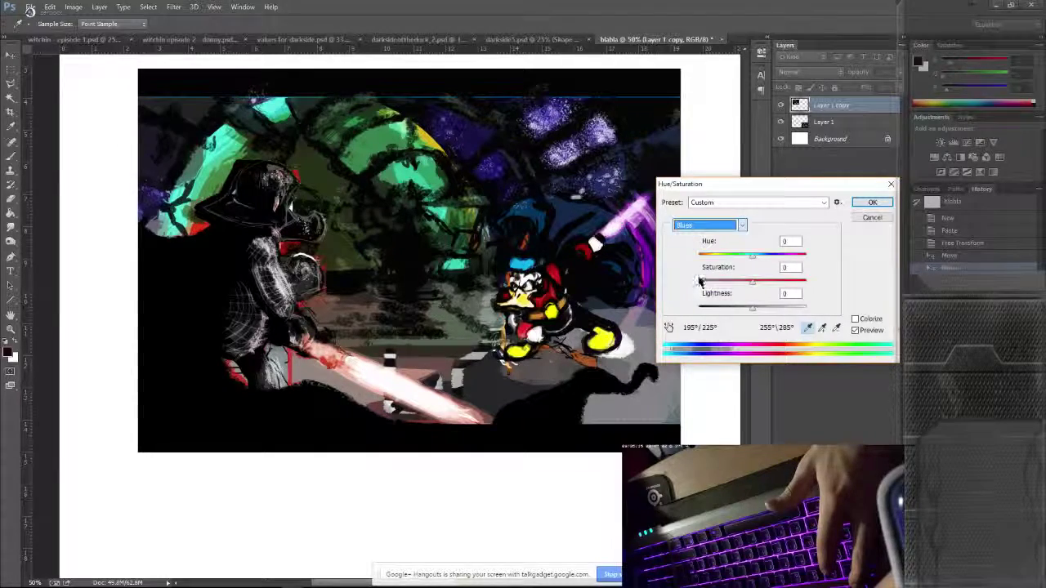
left_click_drag(751, 257, 669, 279)
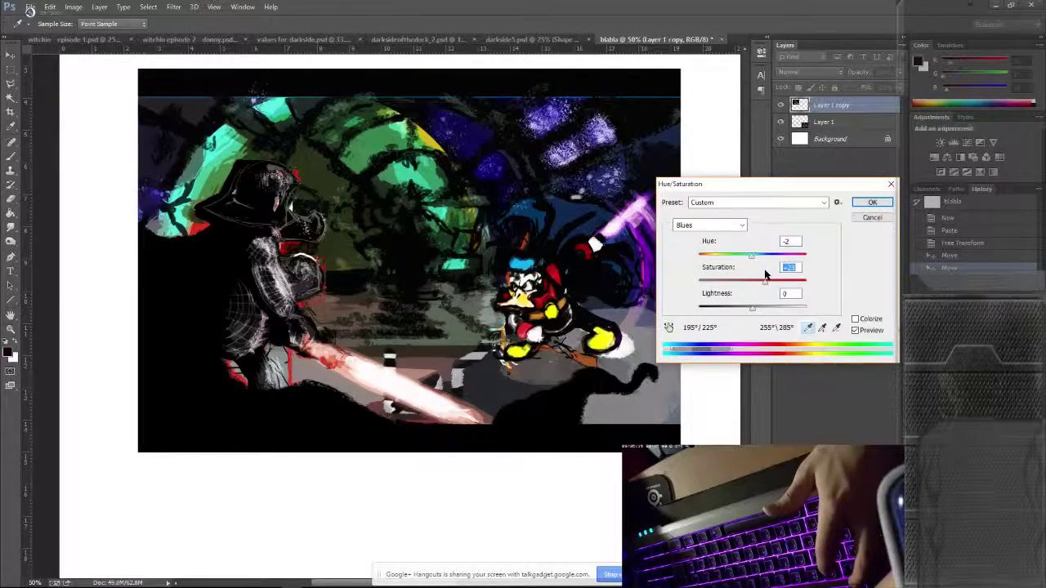
key("Escape")
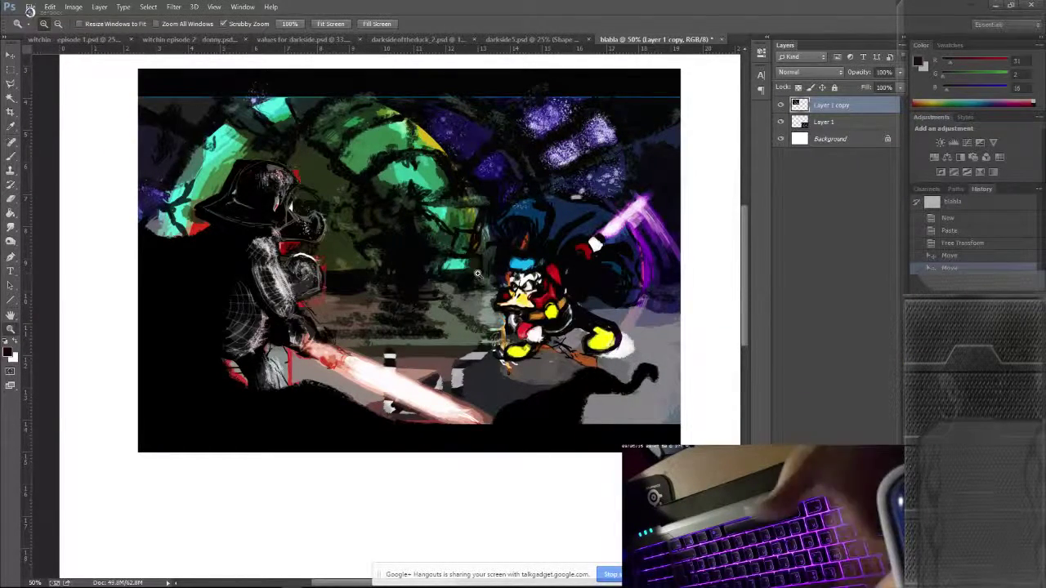
Step: Browse Image > Adjustments without choosing, then open Levels with Ctrl+L
left_click(74, 7)
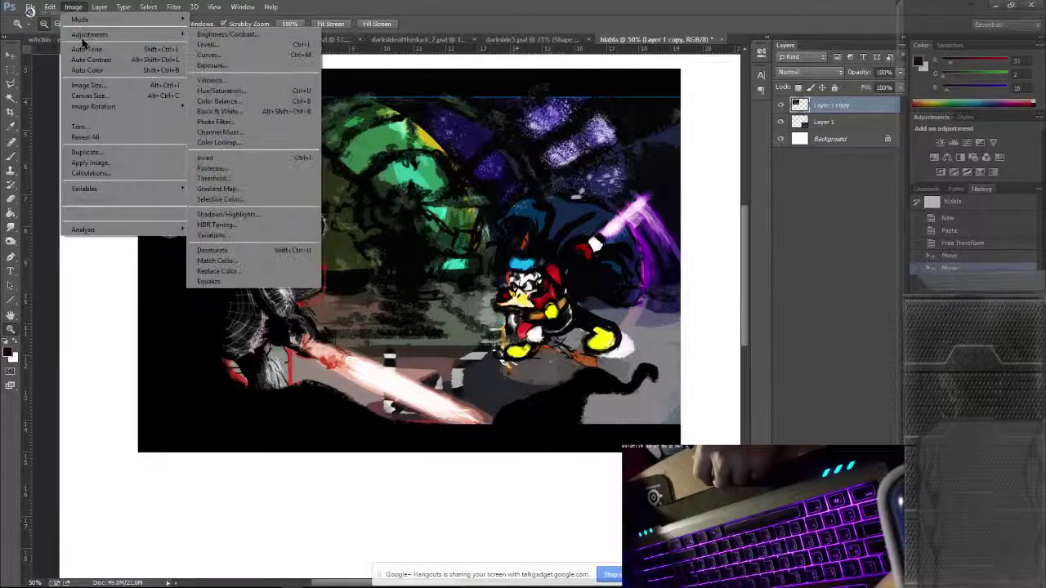
mouse_move(88, 37)
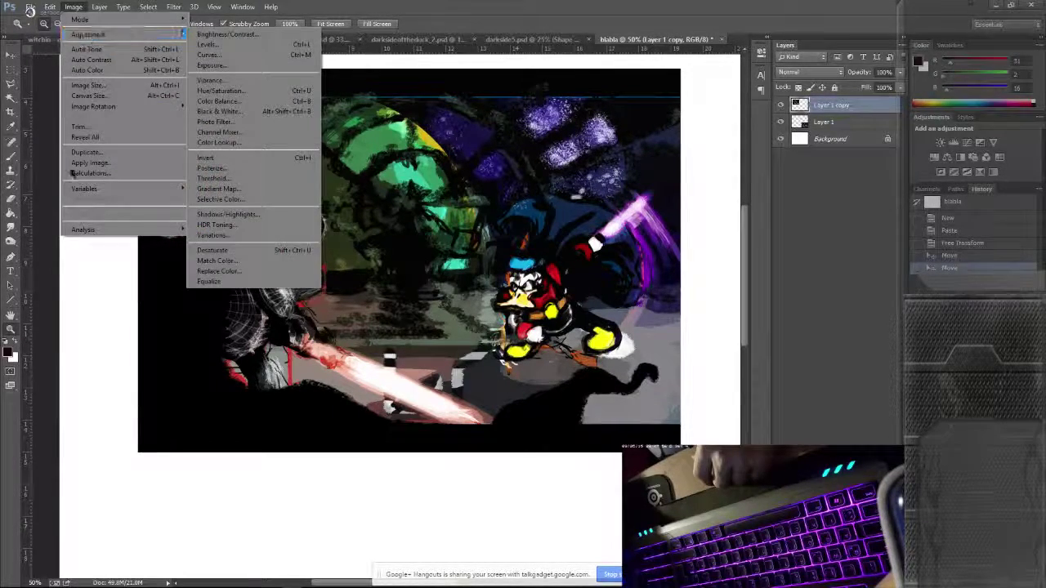
left_click(85, 352)
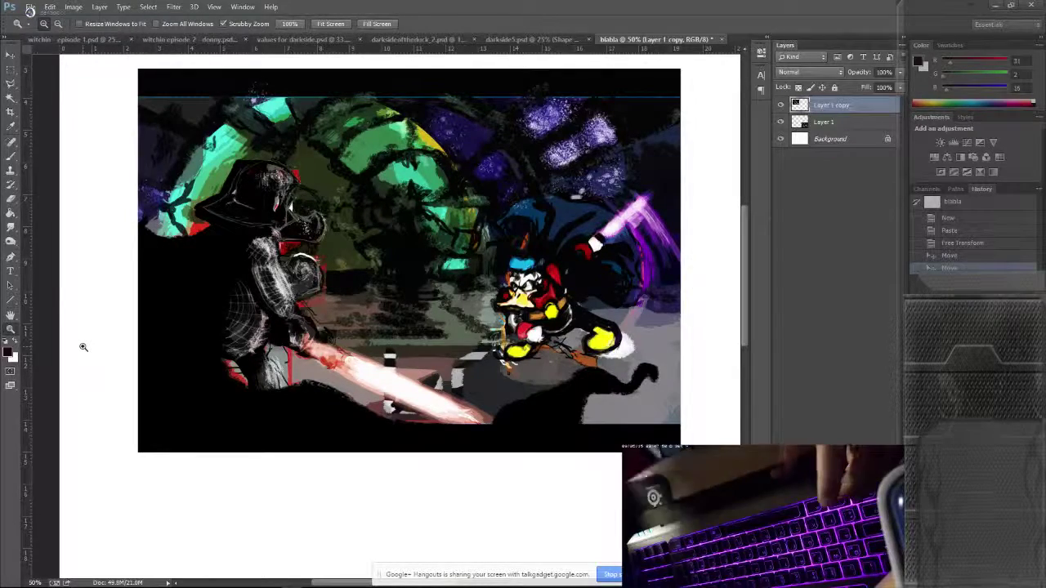
key("ctrl+l")
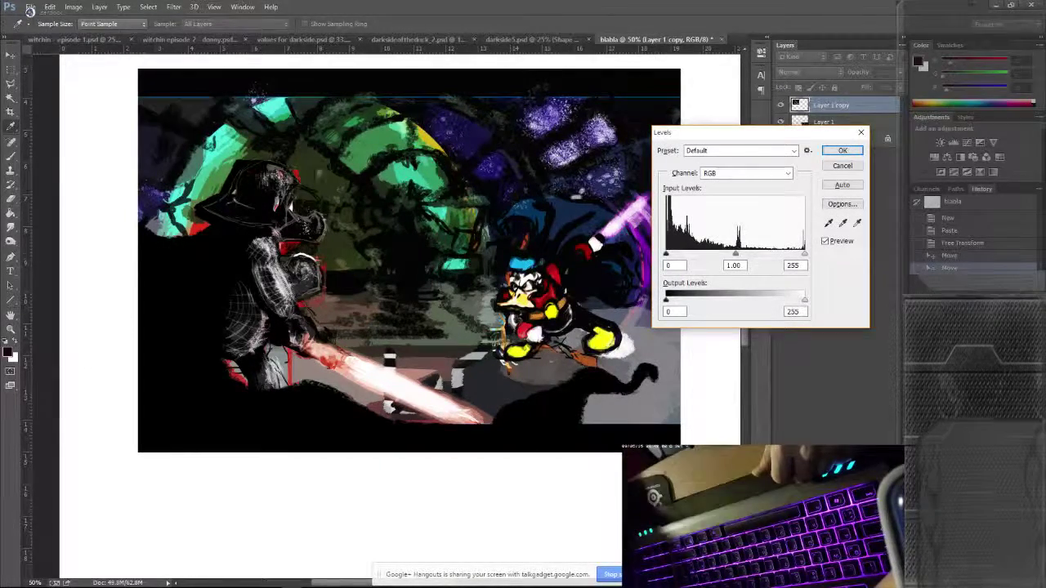
Step: Trial Levels input tweaks (white point 146, black and midtone shifts), then cancel them
left_click_drag(267, 158, 656, 200)
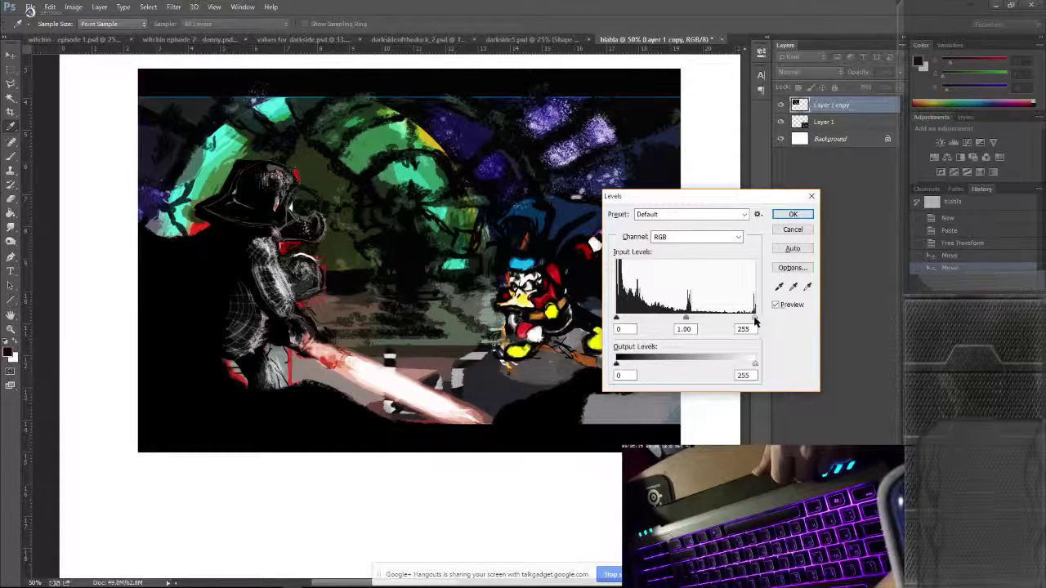
mouse_move(755, 323)
left_mouse_down()
mouse_move(696, 325)
mouse_move(772, 320)
left_mouse_up()
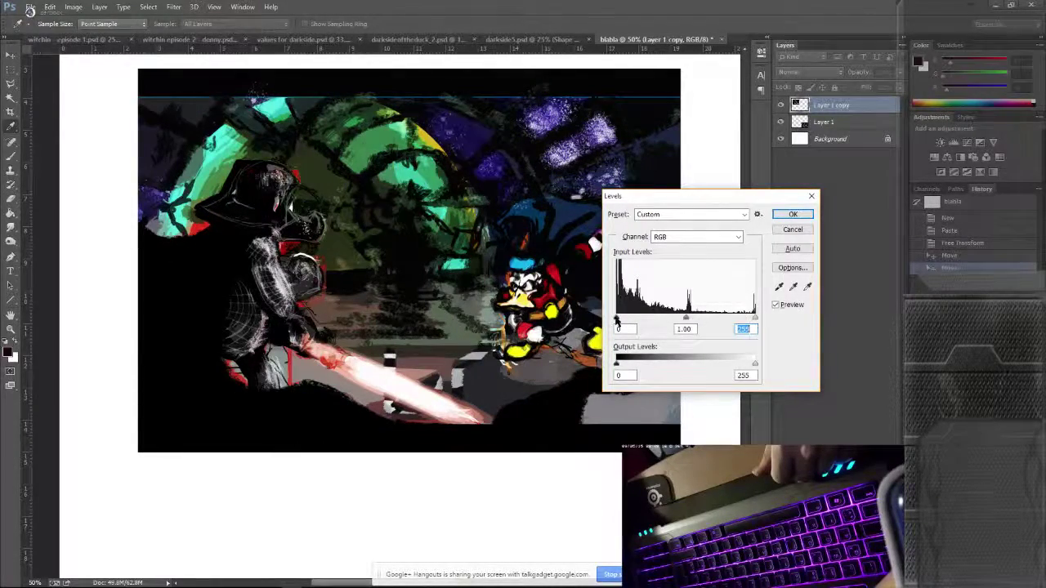
mouse_move(617, 321)
left_mouse_down()
mouse_move(711, 313)
mouse_move(617, 319)
left_mouse_up()
mouse_move(685, 319)
left_mouse_down()
mouse_move(735, 309)
mouse_move(642, 321)
mouse_move(691, 317)
left_mouse_up()
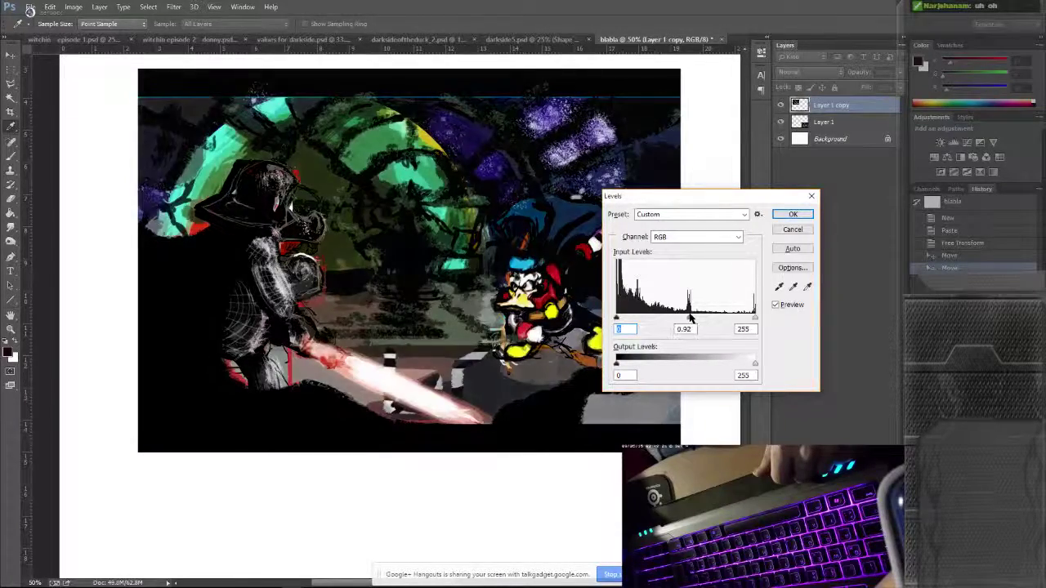
left_click(719, 215)
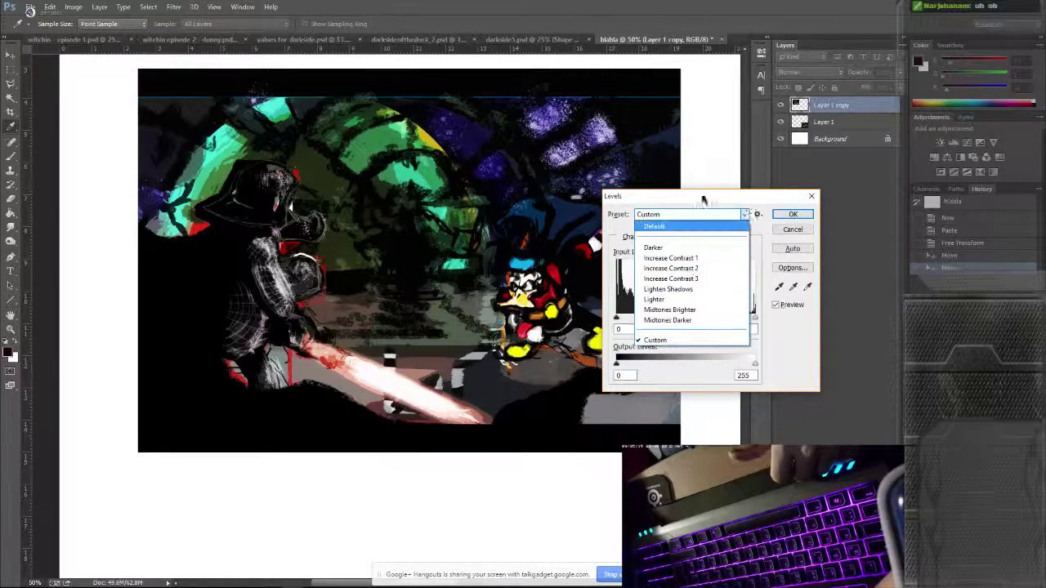
left_click(791, 233)
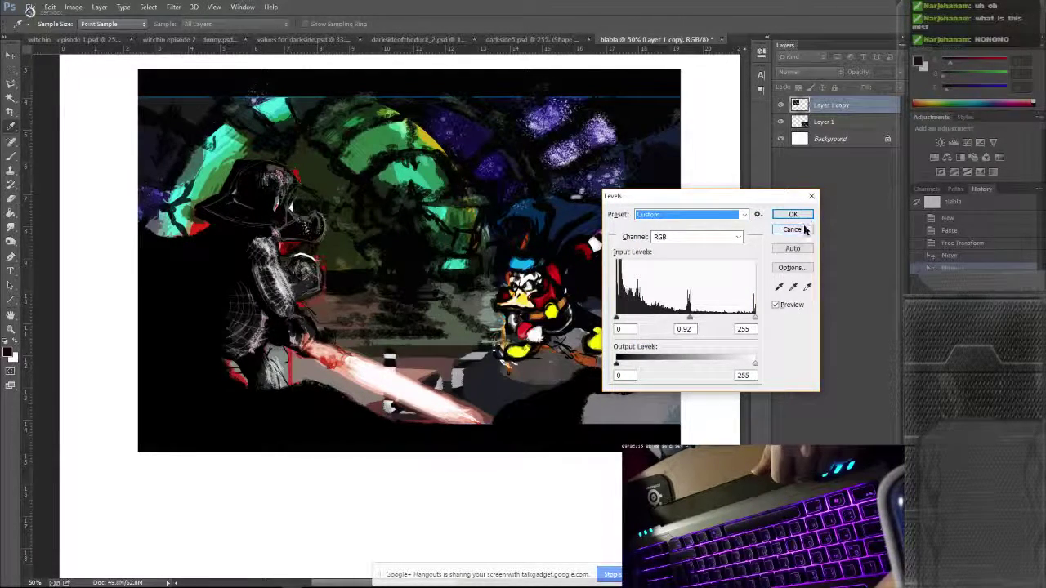
left_click(792, 230)
key("z")
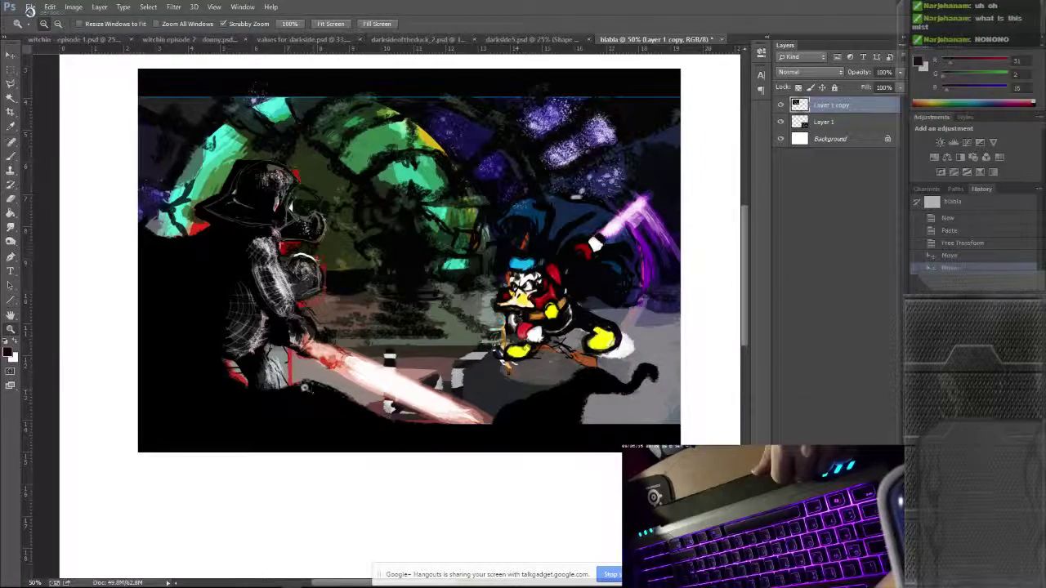
Step: Zoom in on the duck painting for a closer look
left_click(298, 506)
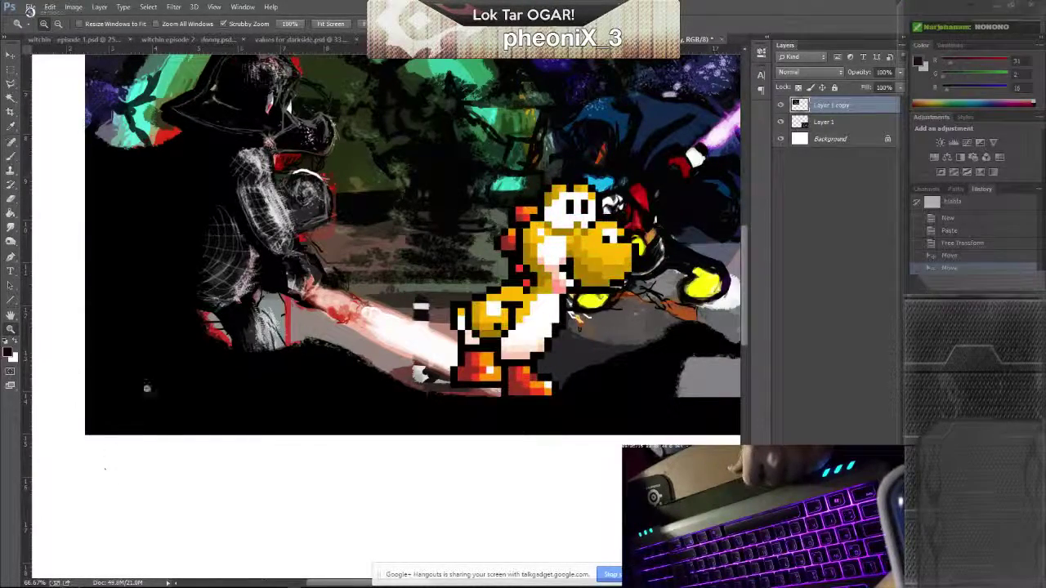
scroll(171, 356, "up", 2)
scroll(171, 355, "up", 4)
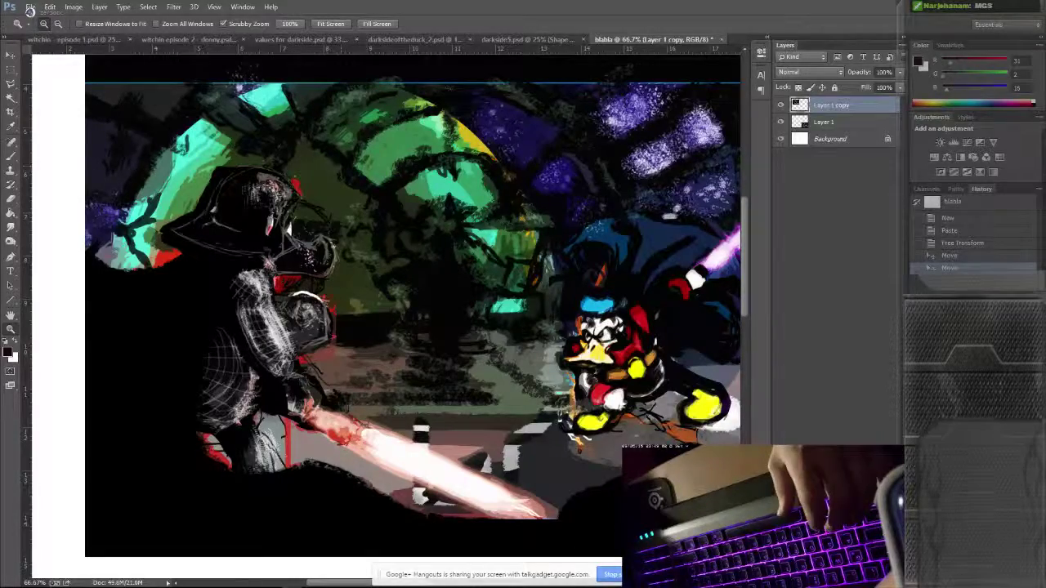
Step: Switch to the Rectangular Marquee, zoom out, and bring up Levels, then Curves instead
left_click(10, 73)
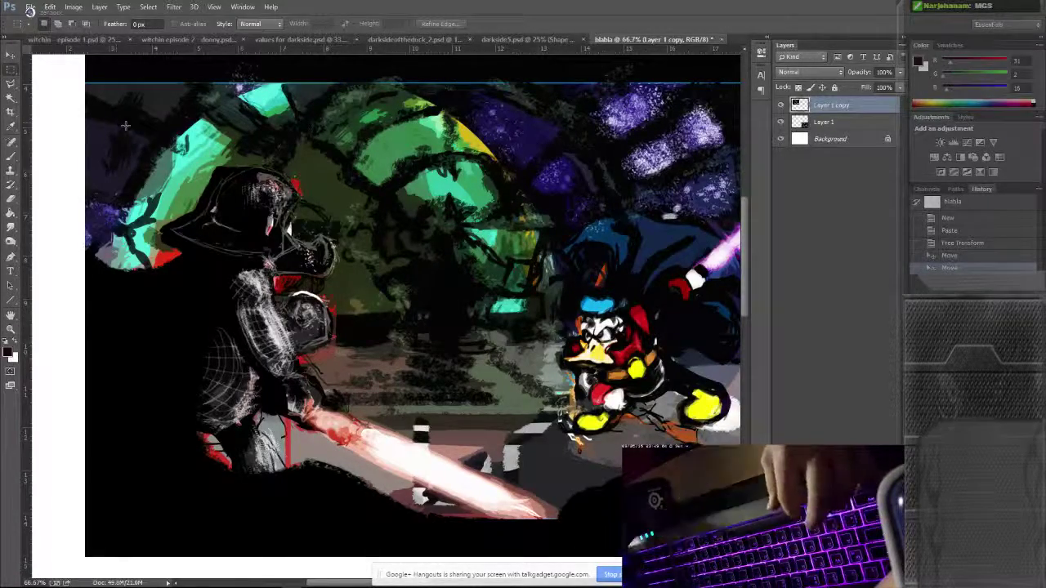
key("ctrl+minus")
key("ctrl+minus")
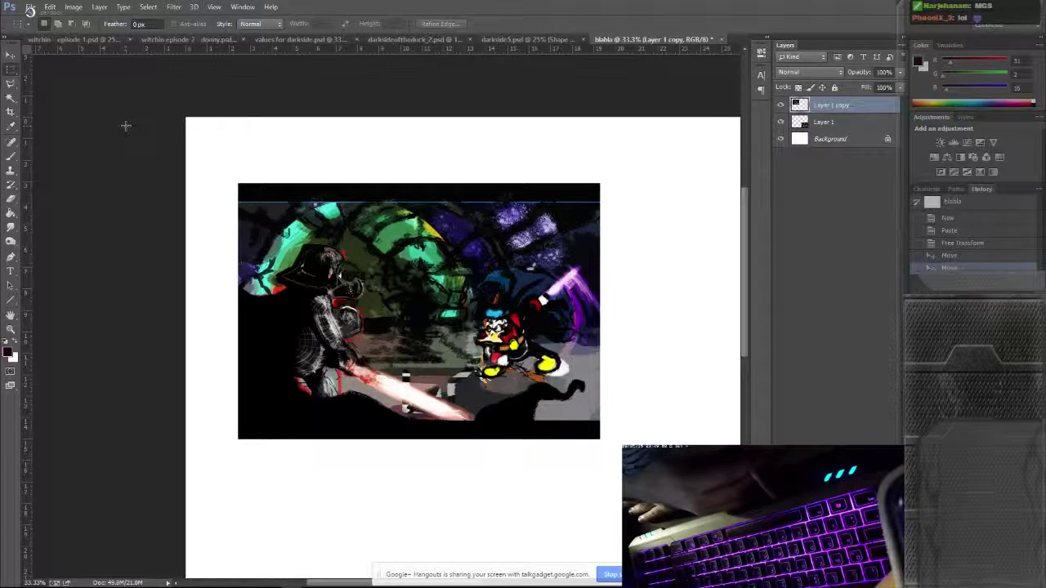
key("ctrl+l")
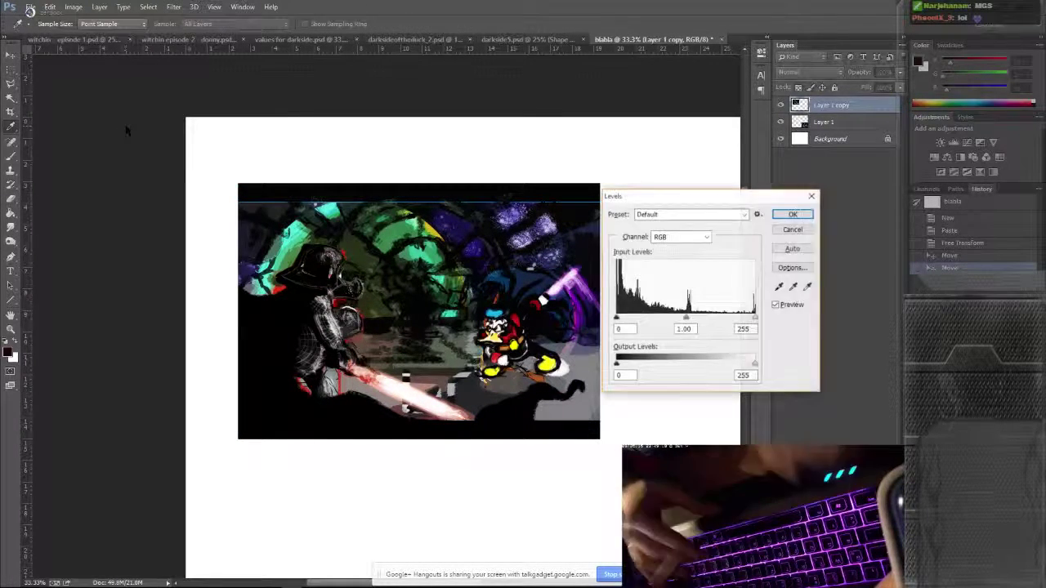
key("Escape")
key("ctrl+m")
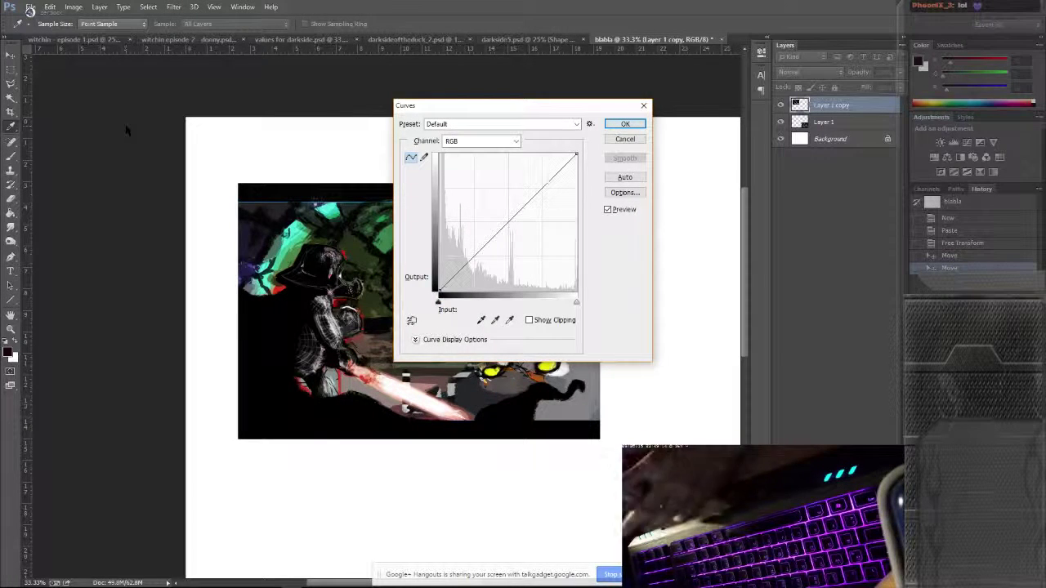
Step: Bend a trial S-curve in Curves, cancel it, and open the Filter menu
left_click_drag(479, 107, 616, 146)
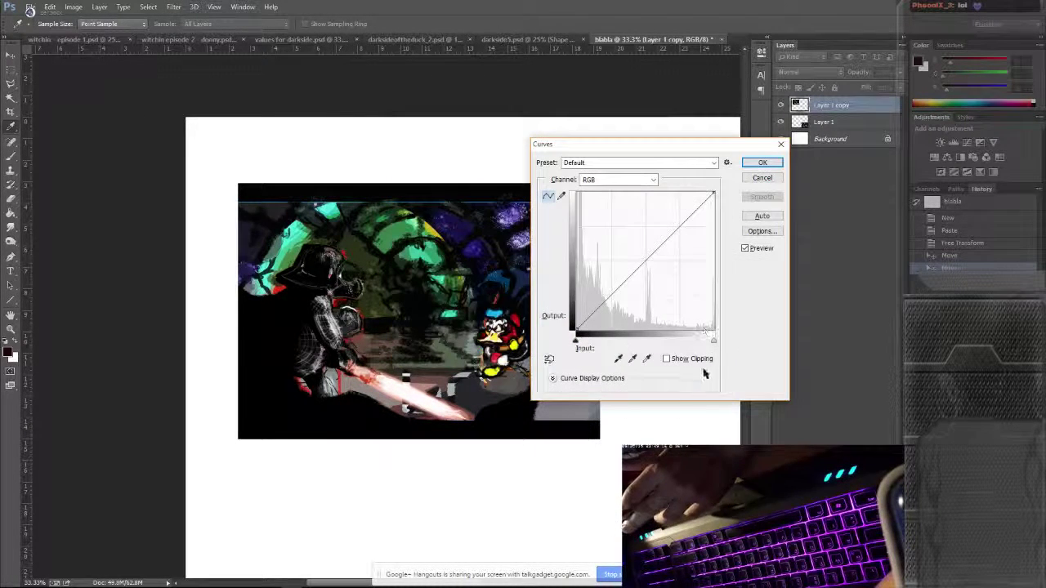
mouse_move(577, 333)
left_mouse_down()
mouse_move(576, 268)
mouse_move(572, 320)
mouse_move(590, 325)
mouse_move(576, 332)
left_mouse_up()
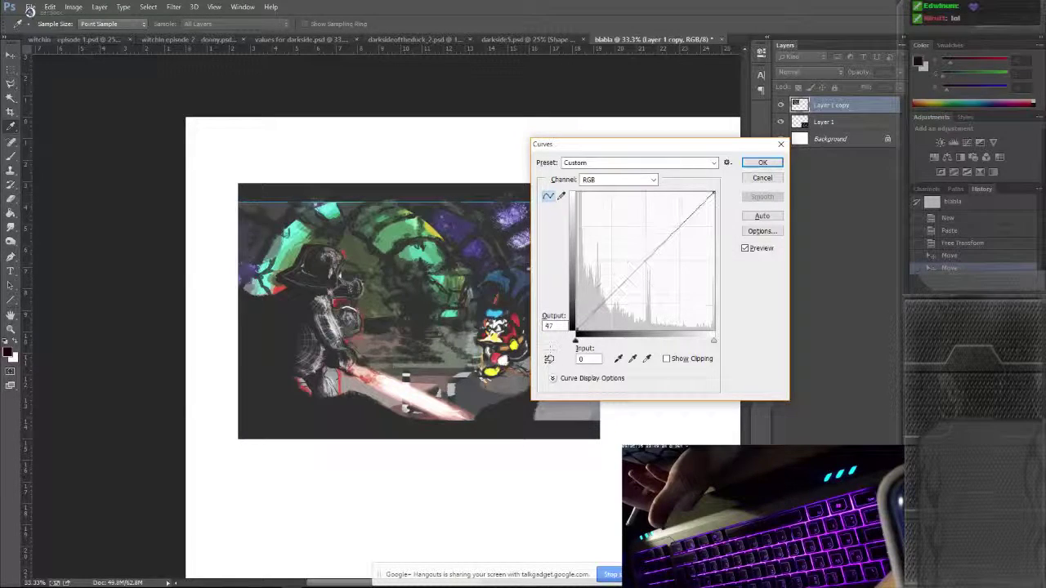
mouse_move(713, 194)
left_mouse_down()
mouse_move(713, 228)
mouse_move(713, 193)
left_mouse_up()
left_click(679, 225)
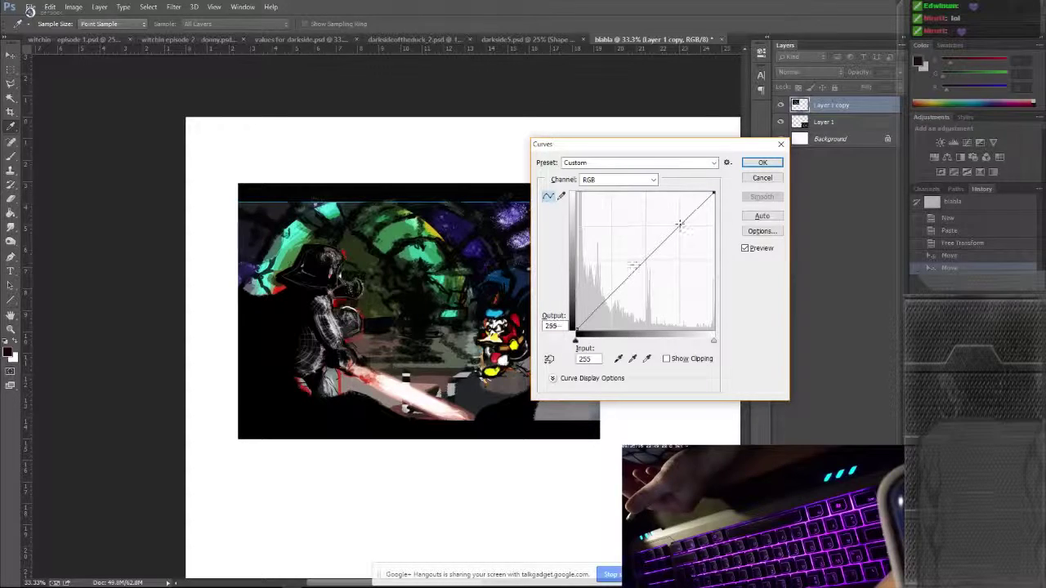
left_click(615, 289)
left_click_drag(679, 225, 666, 213)
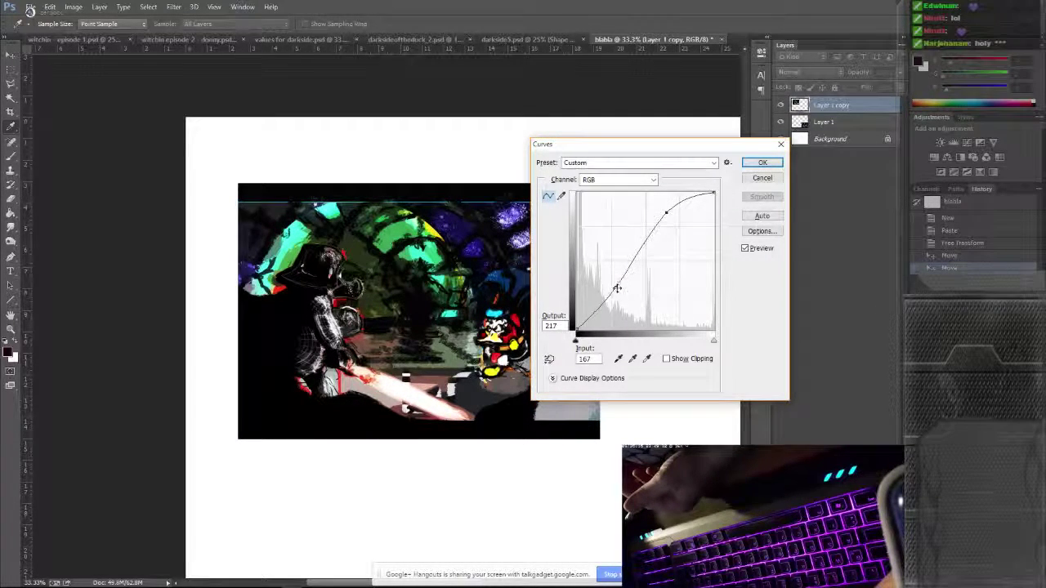
left_click_drag(615, 289, 632, 297)
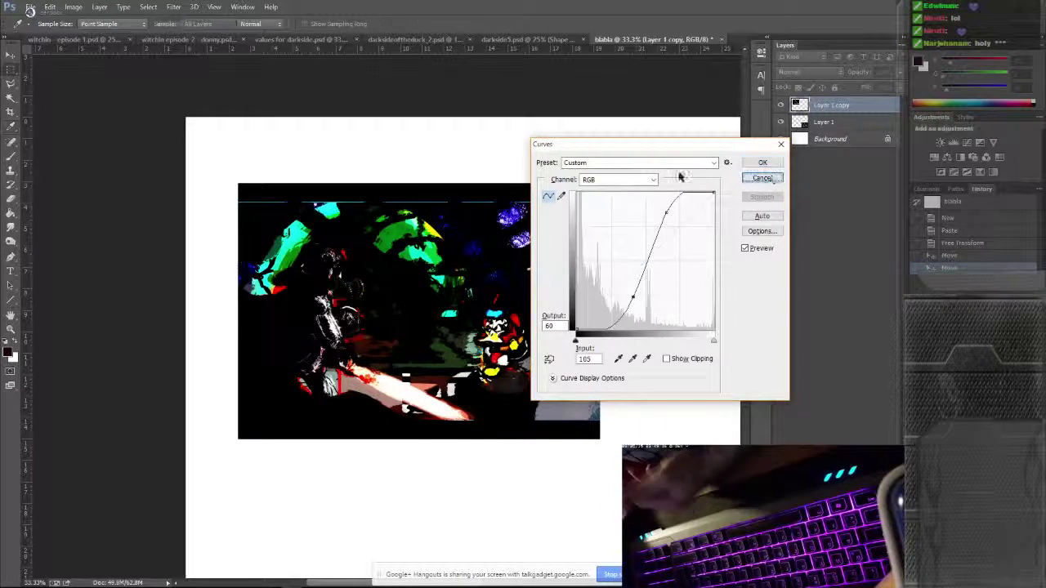
left_click(762, 178)
left_click(148, 6)
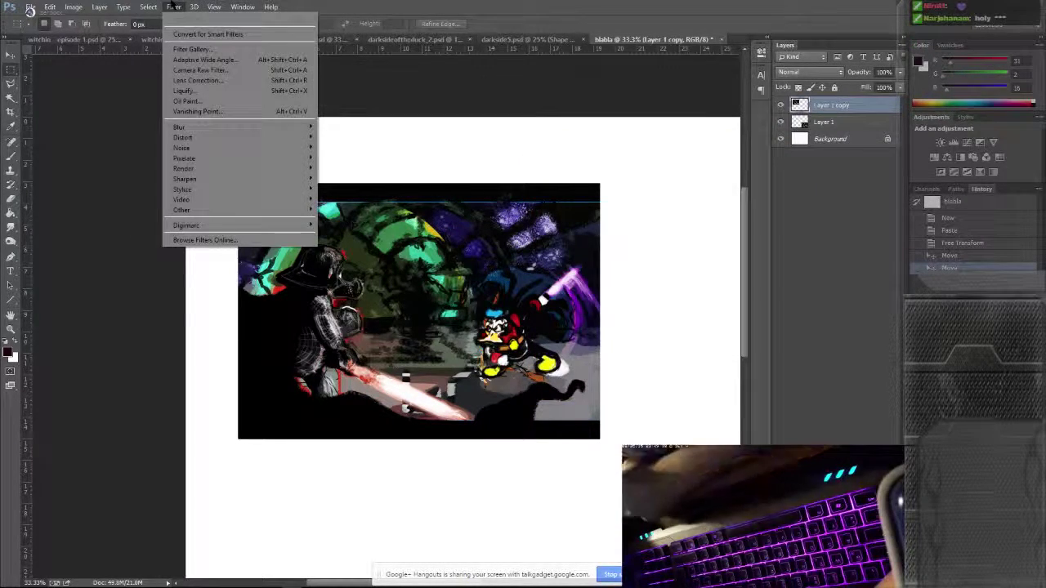
Step: Launch the Camera Raw Filter on the painting copy from the Filter menu
left_click(174, 7)
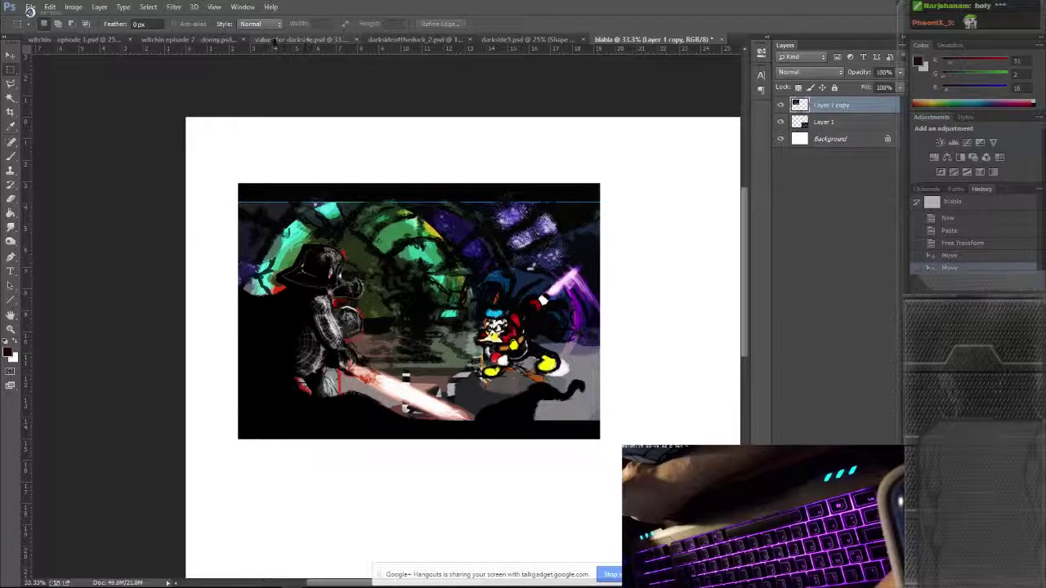
left_click(182, 8)
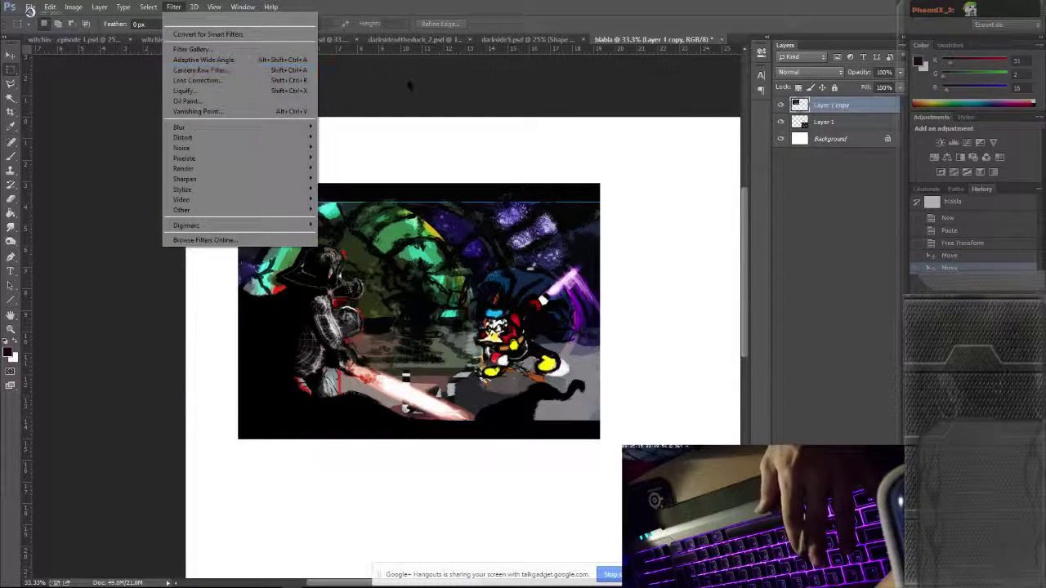
left_click(414, 96)
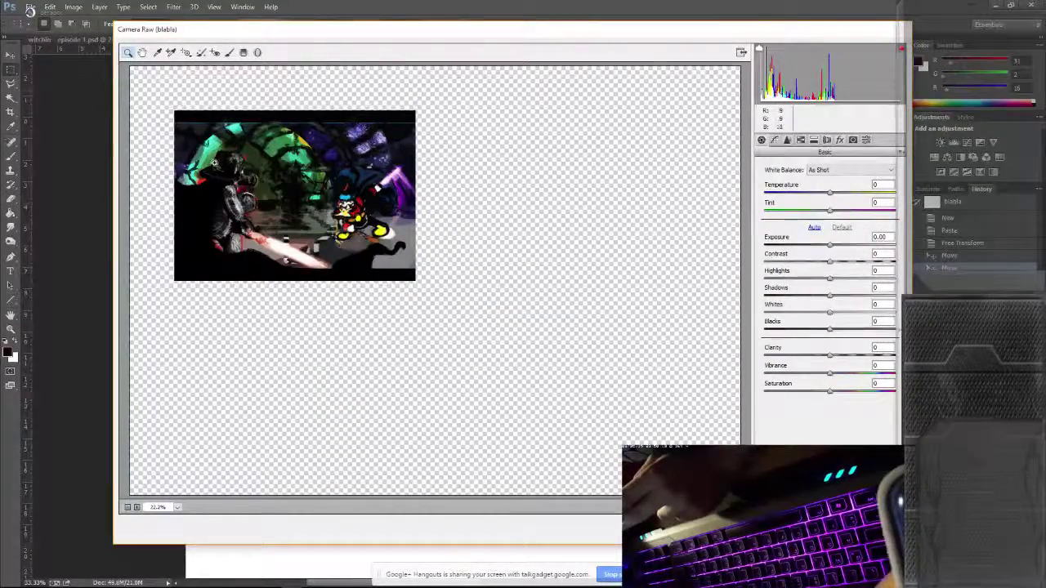
Step: Zoom the Camera Raw preview in and out, then swing Exposure and return it near 0
key("ctrl+plus")
key("ctrl+plus")
key("ctrl+plus")
scroll(506, 425, "down", 5)
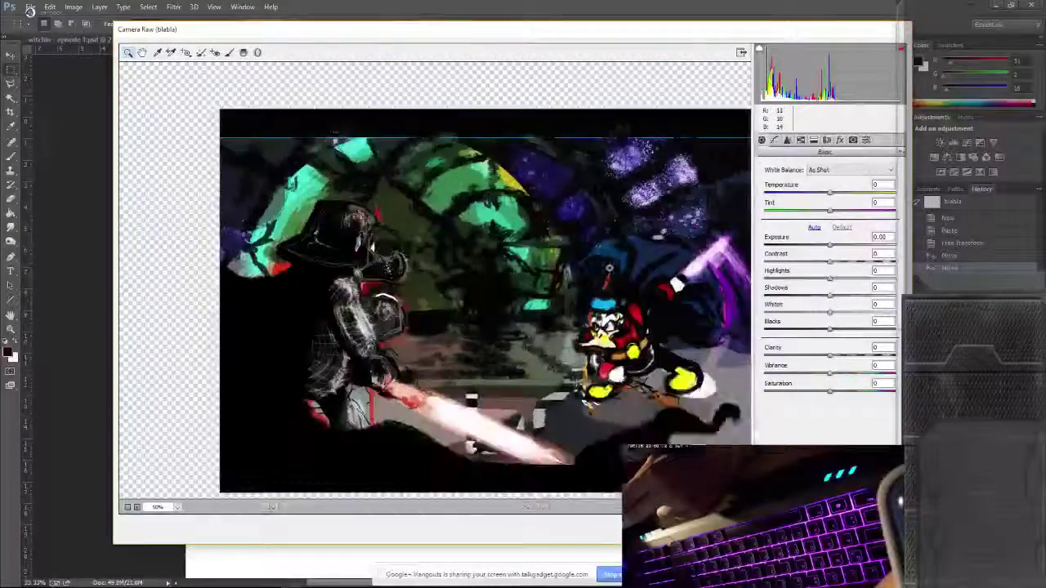
scroll(507, 420, "up", 3)
key("ctrl+minus")
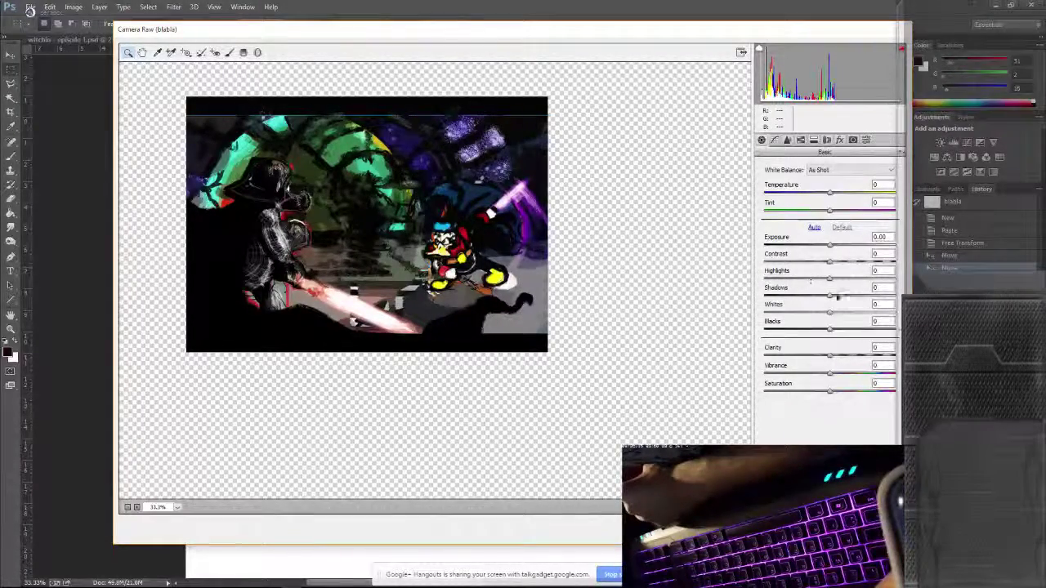
left_click(829, 247)
left_click_drag(829, 248, 791, 242)
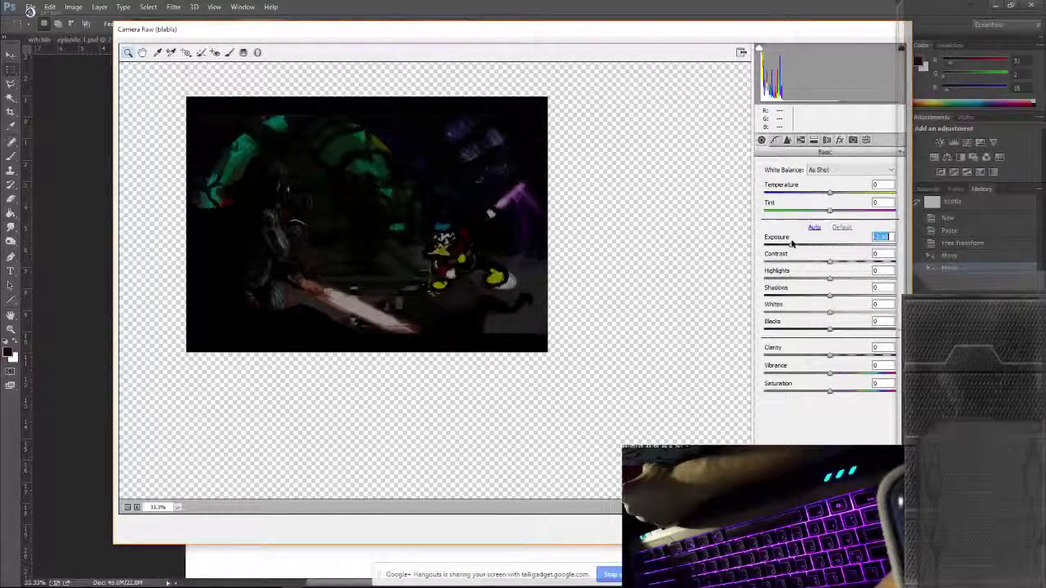
left_click_drag(791, 243, 832, 241)
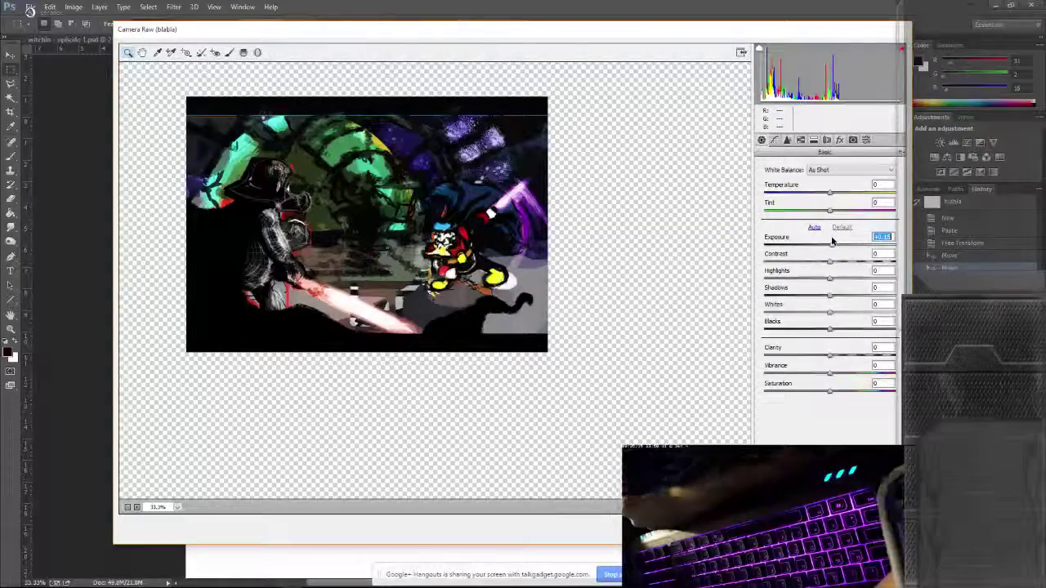
left_click_drag(832, 241, 829, 240)
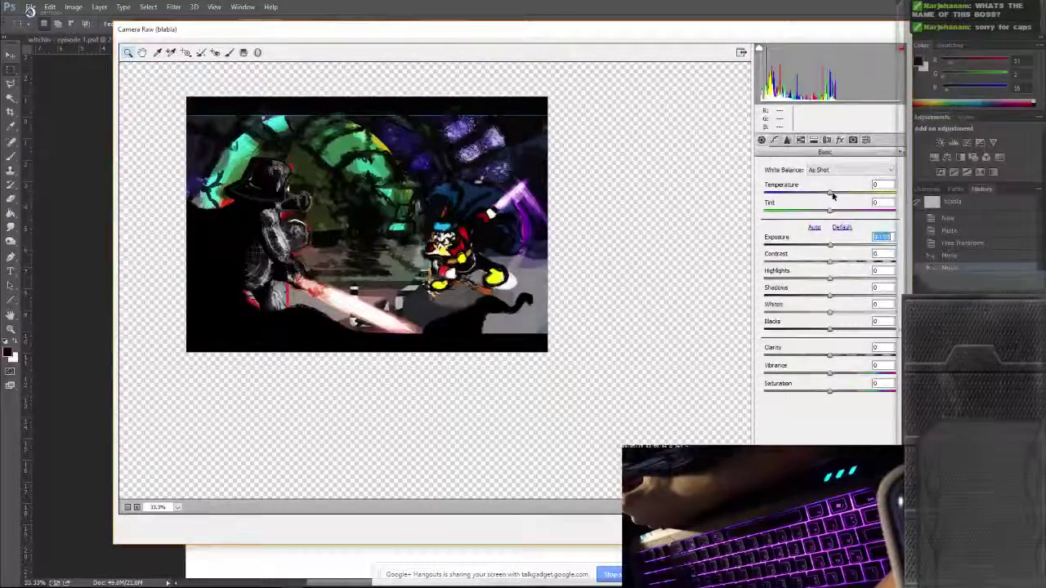
Step: Bring temperature back near neutral and set Contrast to -2
left_click_drag(830, 193, 903, 206)
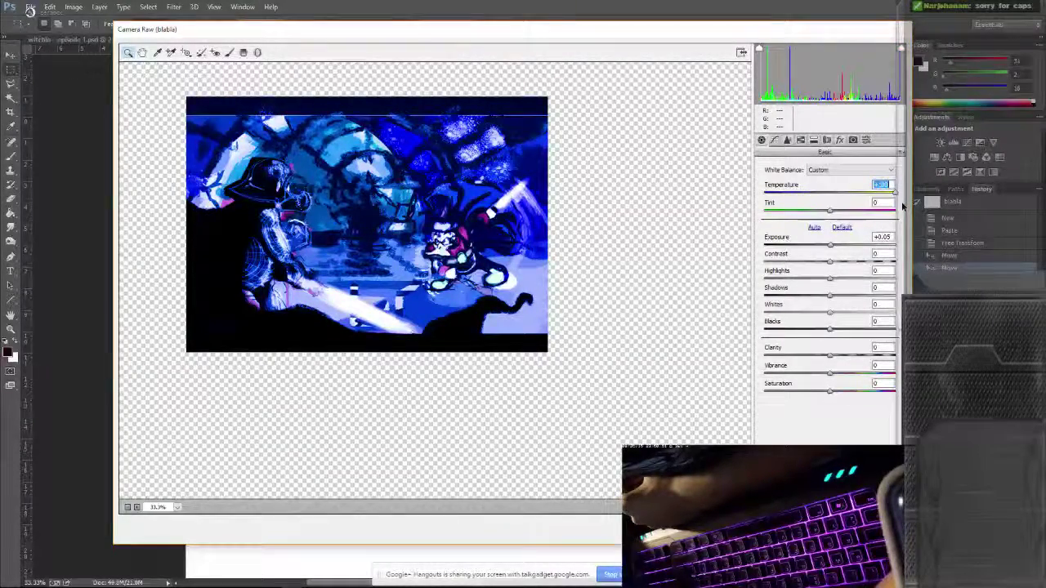
left_click_drag(902, 206, 829, 214)
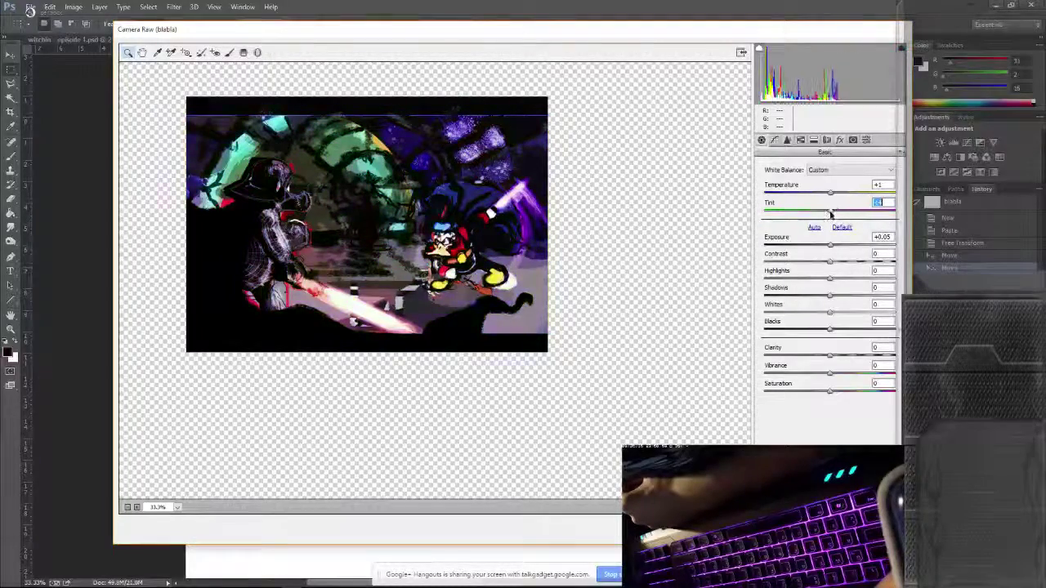
left_click_drag(830, 260, 897, 262)
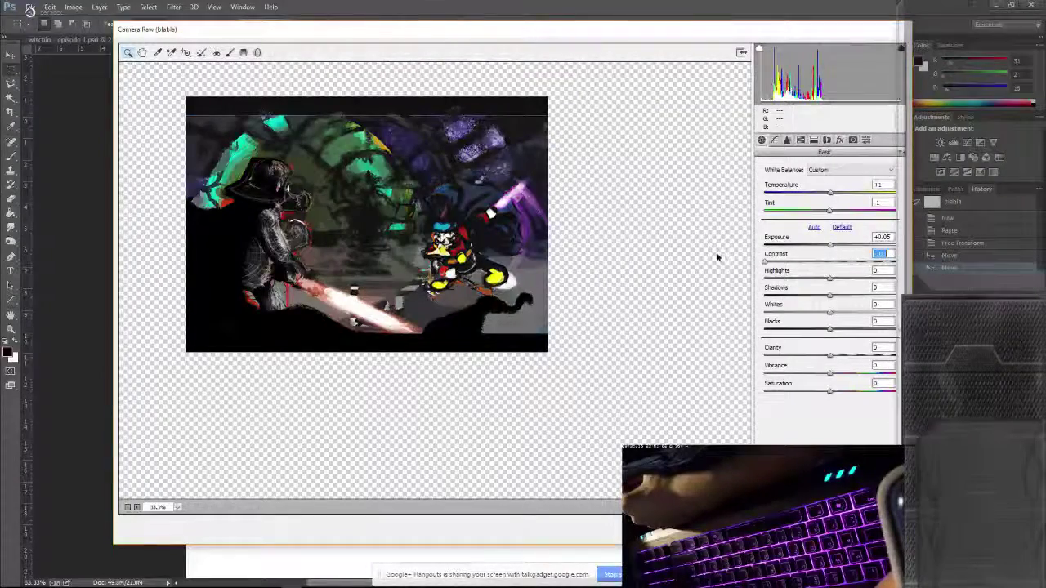
type("0")
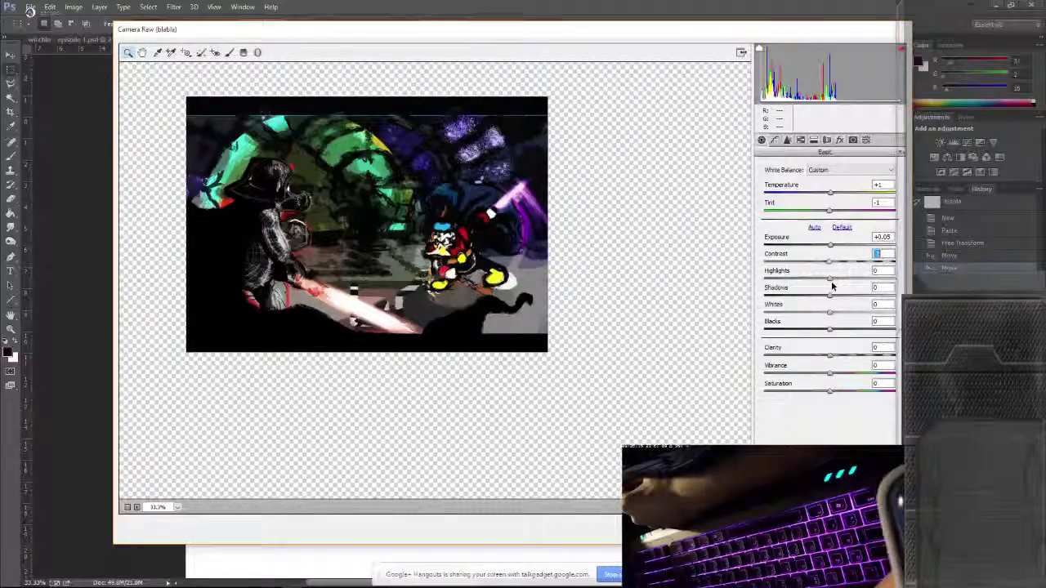
type("-2")
key("Tab")
Step: Set Highlights +76, Shadows +60, Whites -60 and Blacks +61, then confirm
left_click_drag(834, 282, 879, 288)
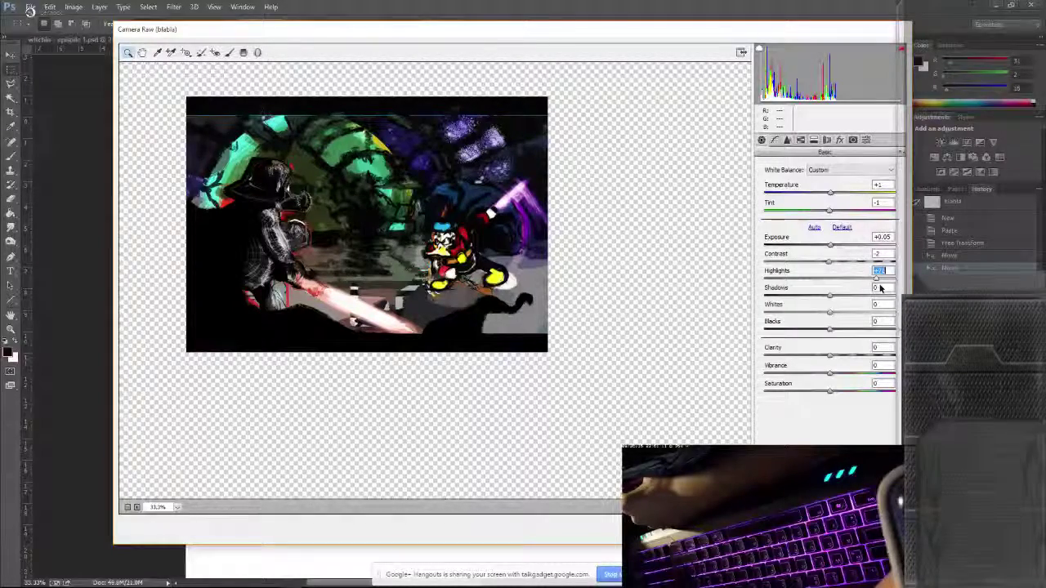
mouse_move(880, 291)
left_mouse_down()
mouse_move(792, 297)
mouse_move(870, 296)
left_mouse_up()
left_click_drag(806, 313, 879, 357)
key("Return")
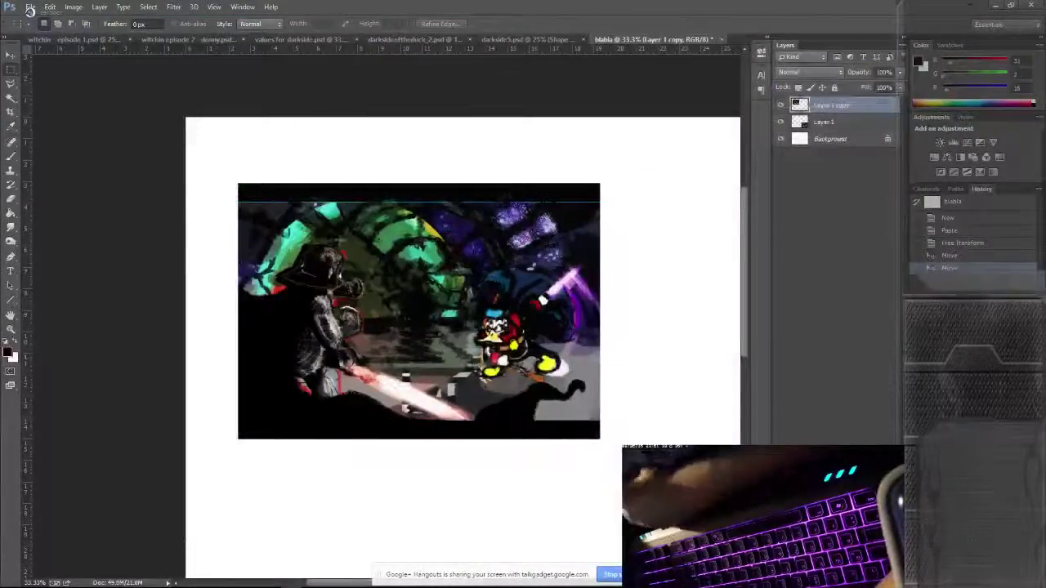
Step: Reopen Filter > Camera Raw Filter on Layer 1 copy
left_click(174, 6)
left_click(205, 72)
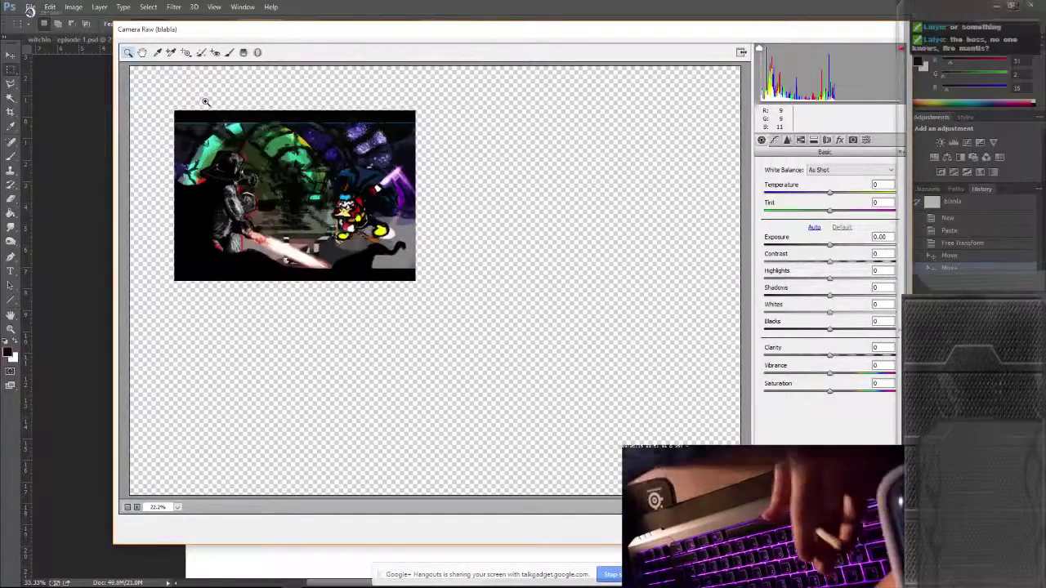
Step: Set Clarity to -2 and Vibrance to +3, and adjust Saturation
key("ctrl+plus")
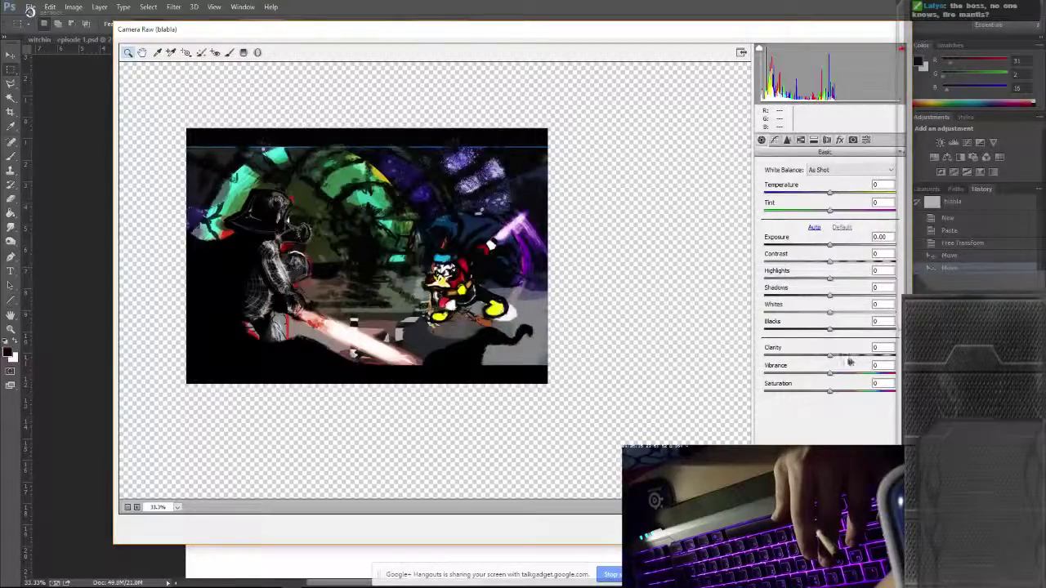
left_click_drag(848, 357, 830, 383)
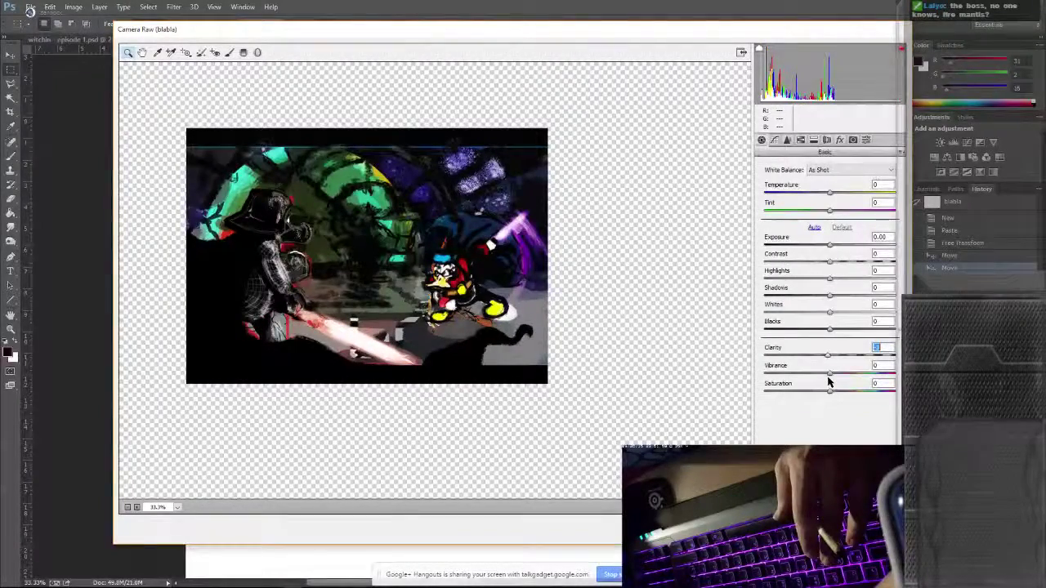
type("-2")
key("Tab")
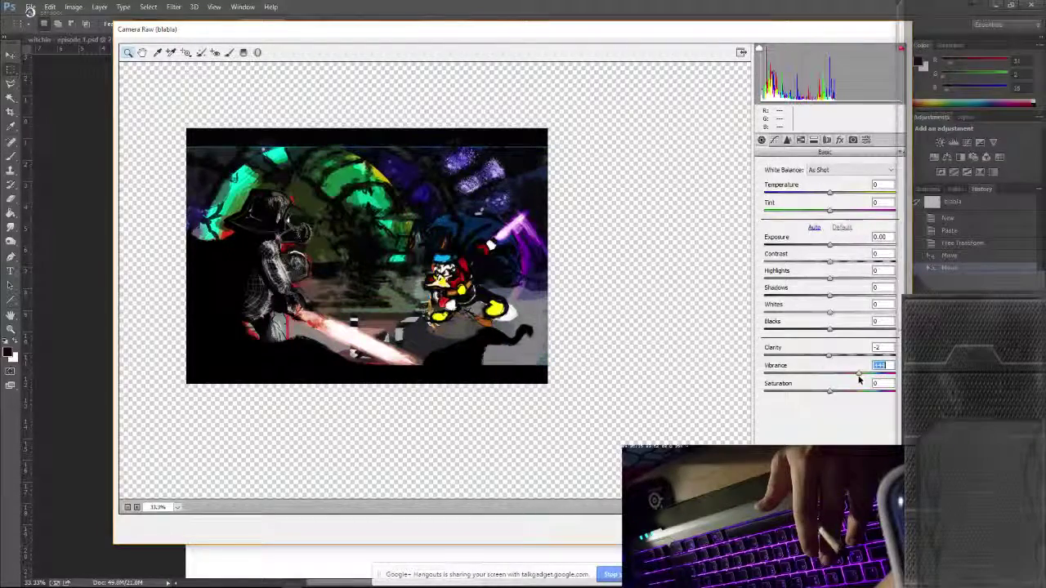
type("3")
key("Tab")
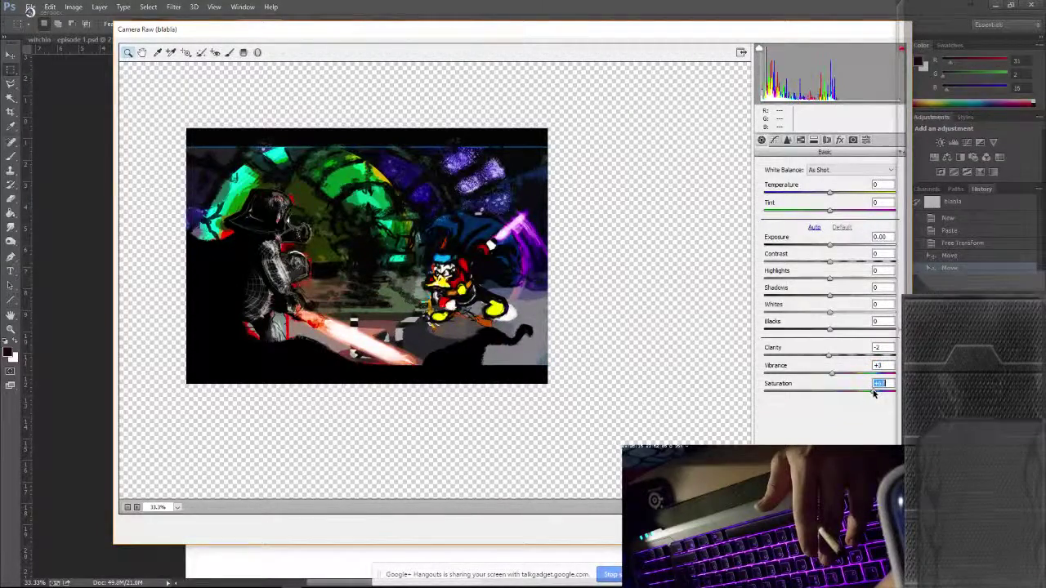
left_click_drag(874, 393, 776, 391)
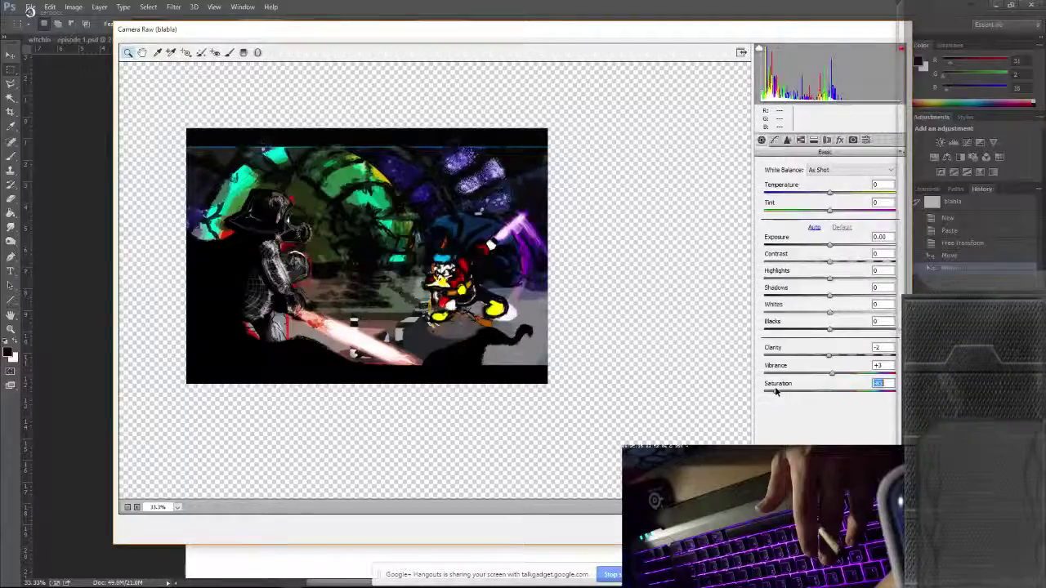
Step: Set Sharpening Amount to 150 and add Luminance noise reduction with Luminance Detail 100
left_click(788, 140)
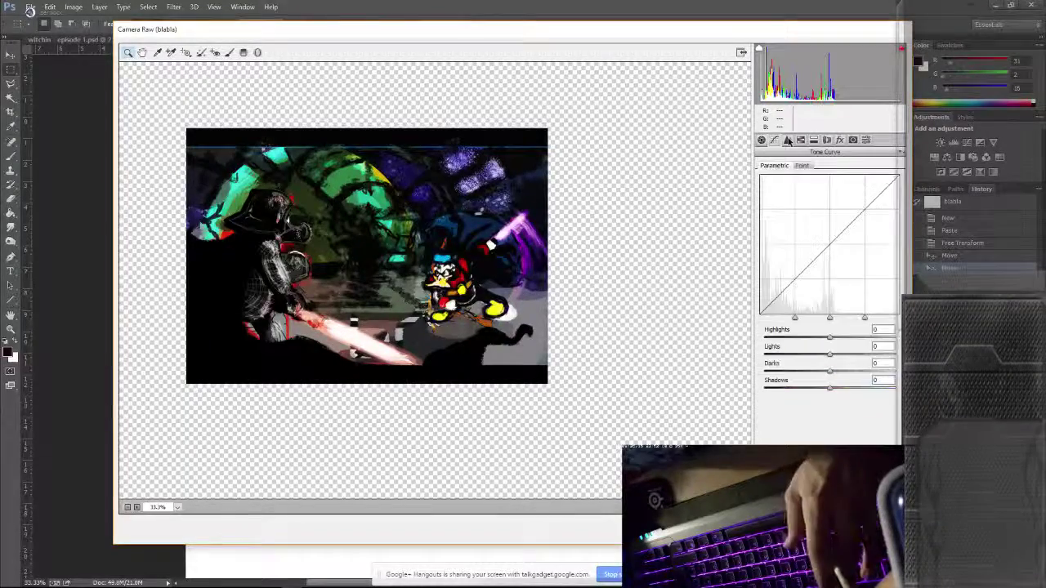
left_click(788, 140)
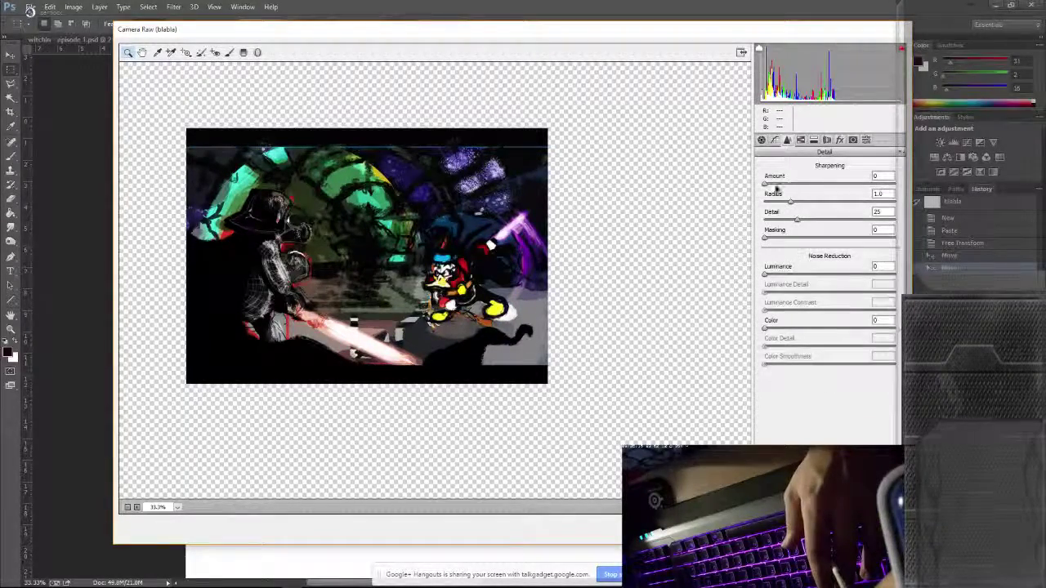
type("150")
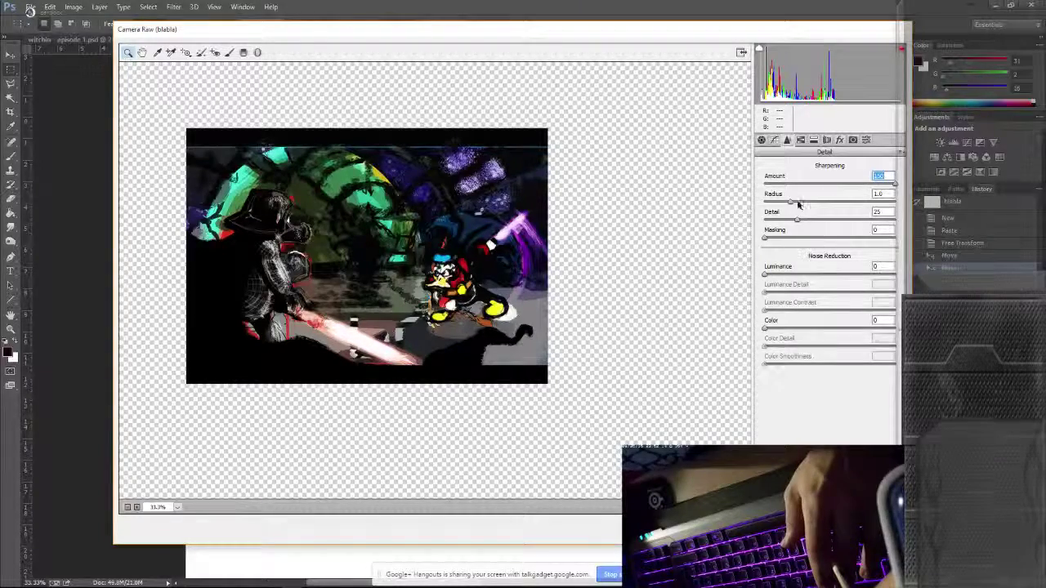
key("Tab")
left_click_drag(817, 274, 863, 272)
key("Tab")
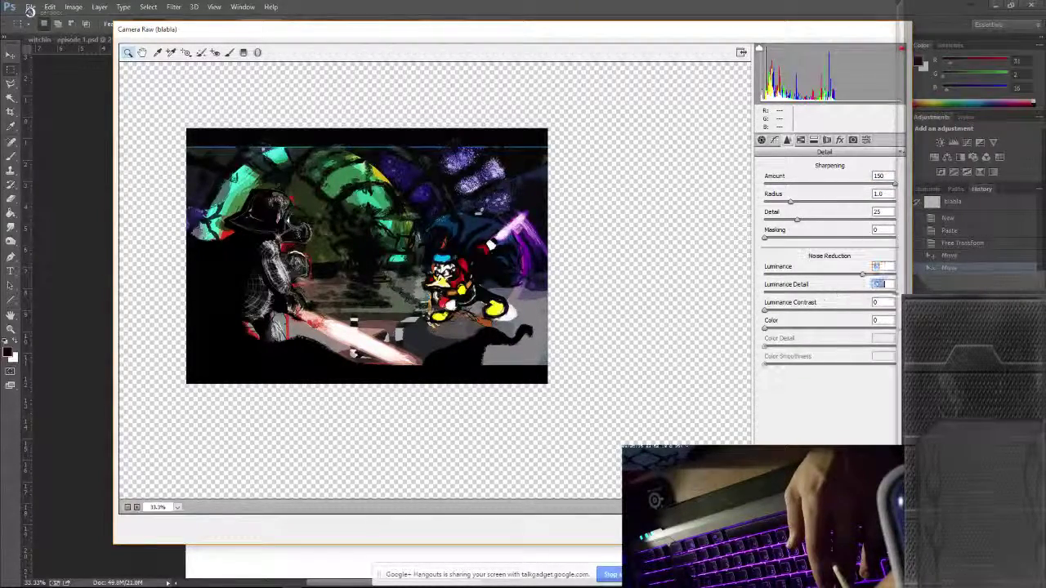
type("100")
Step: Shift the HSL Reds hue to the left
left_click(800, 139)
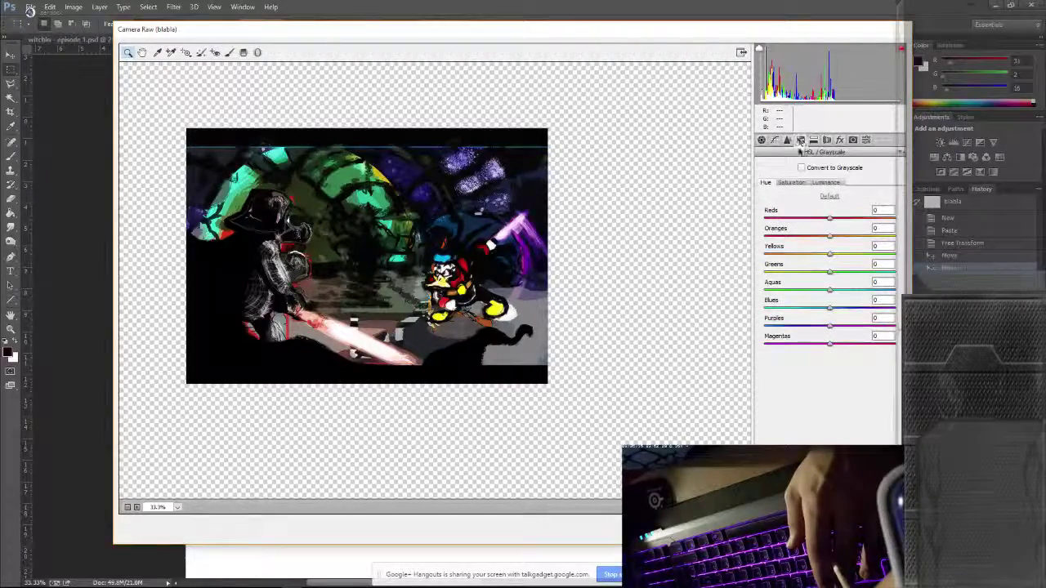
left_click_drag(828, 218, 783, 217)
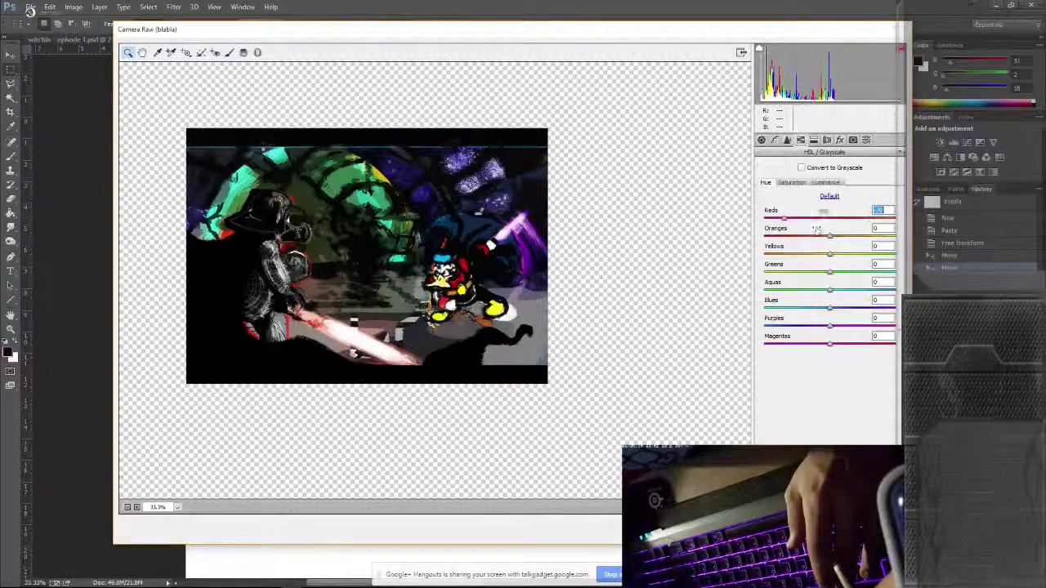
left_click(827, 139)
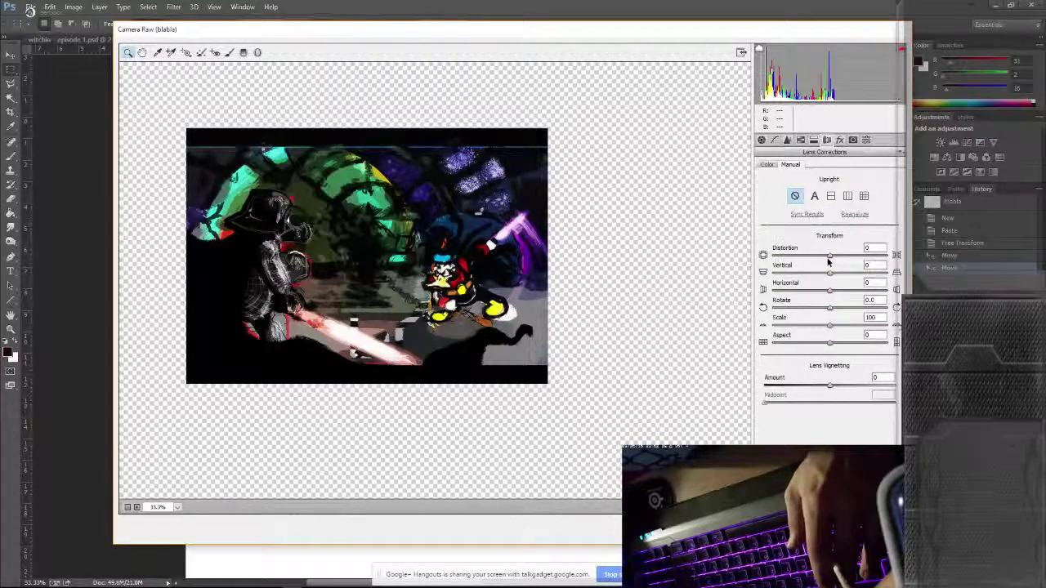
Step: Try lens distortion and perspective, then reset Vertical and Horizontal to 0
left_click_drag(829, 255, 802, 259)
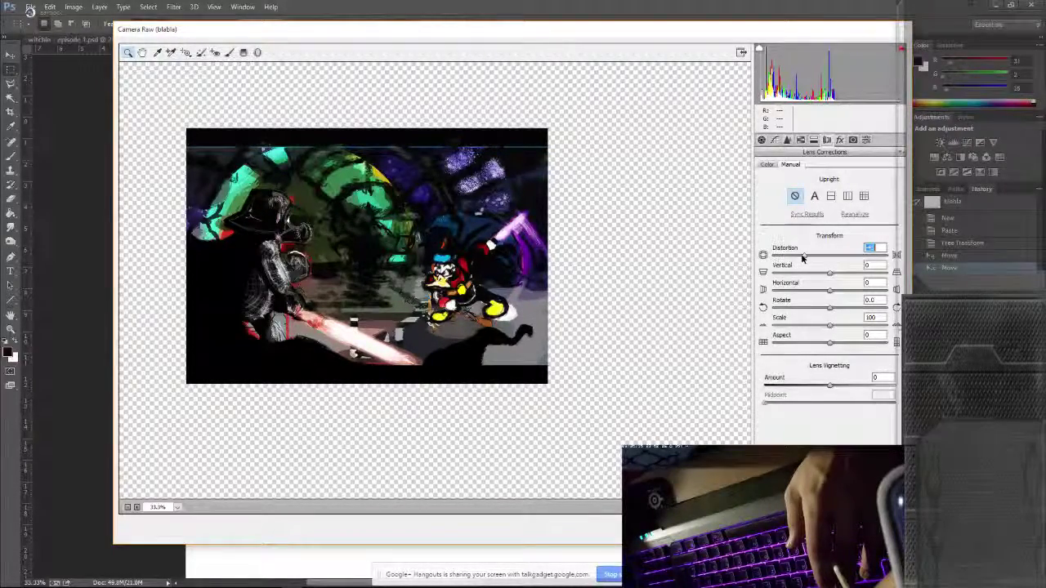
left_click_drag(830, 272, 861, 278)
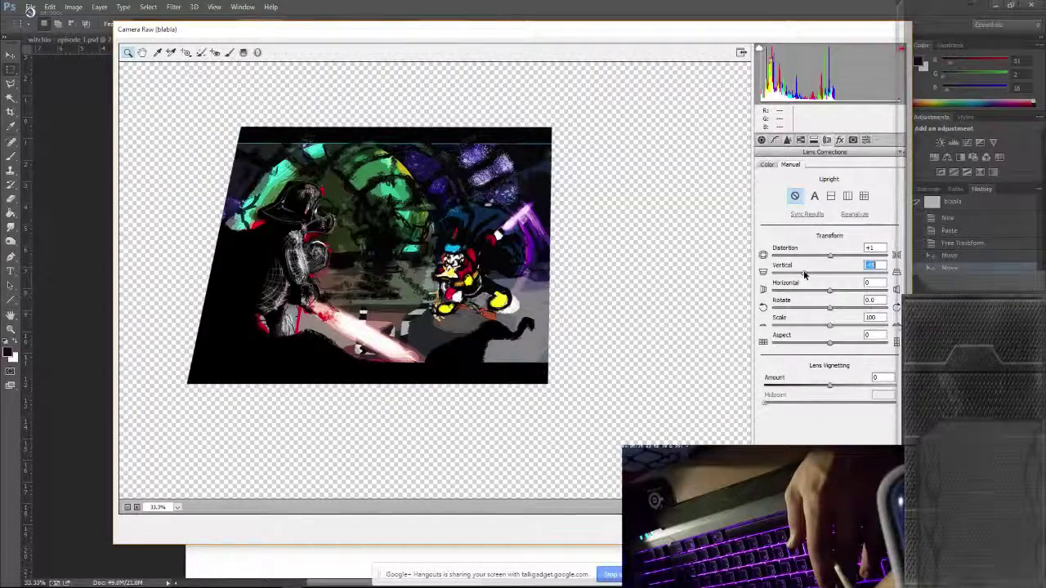
left_click_drag(804, 276, 762, 281)
left_click(831, 282)
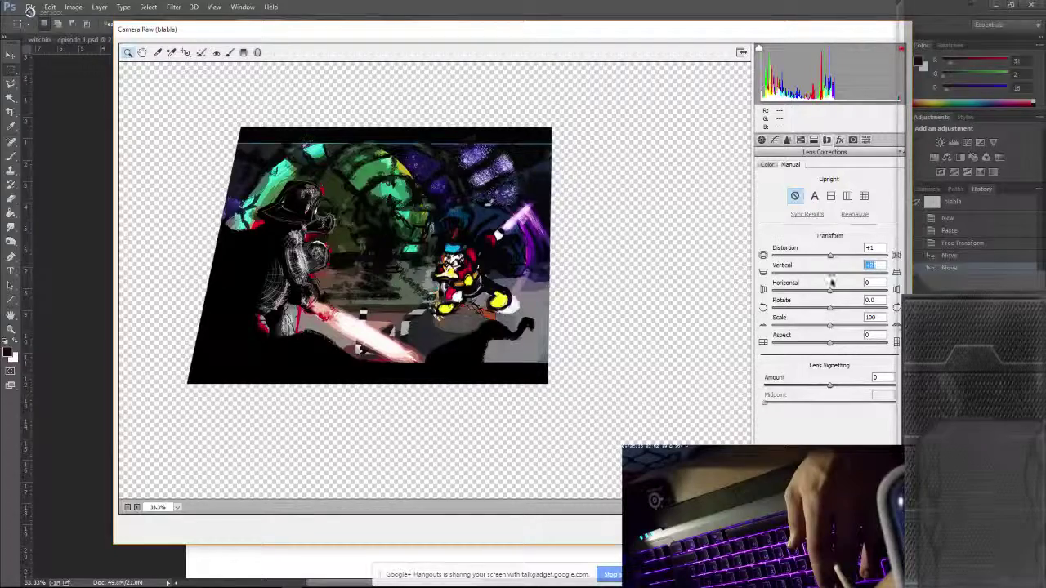
key("Tab")
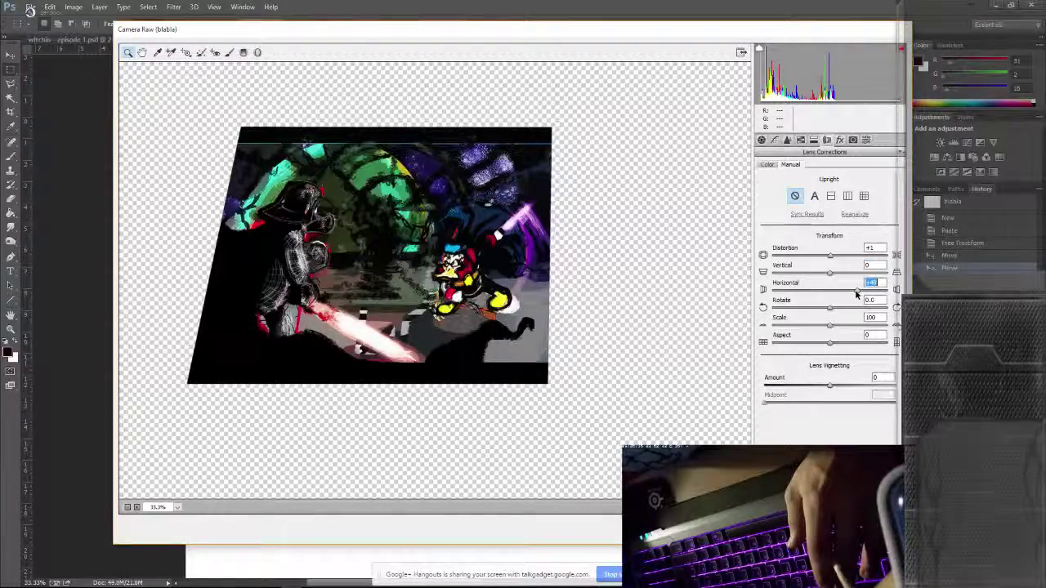
type("0")
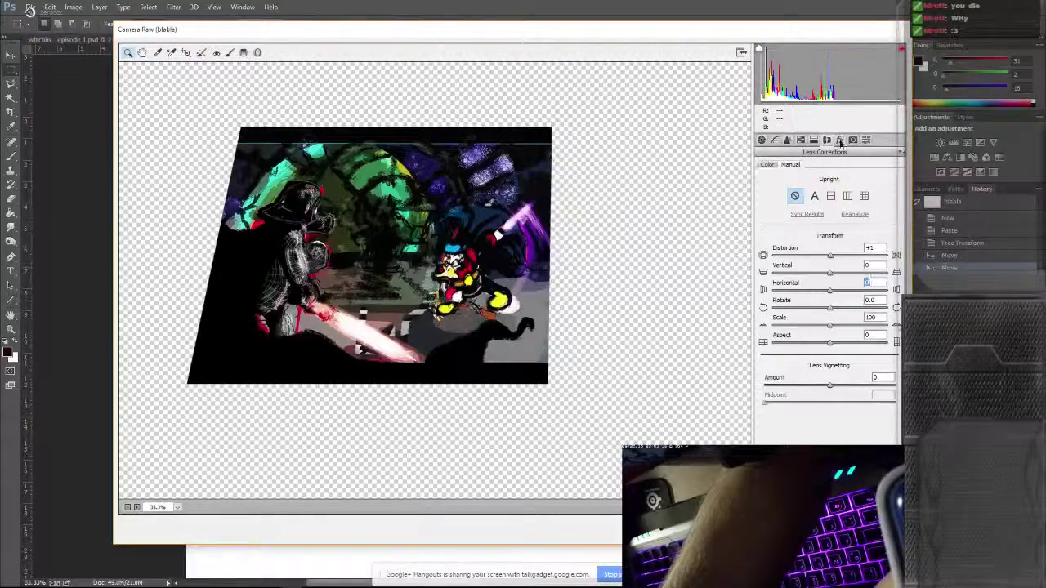
Step: Try a grain amount of 250, clear it, and add post-crop vignetting
left_click(840, 140)
left_click(881, 178)
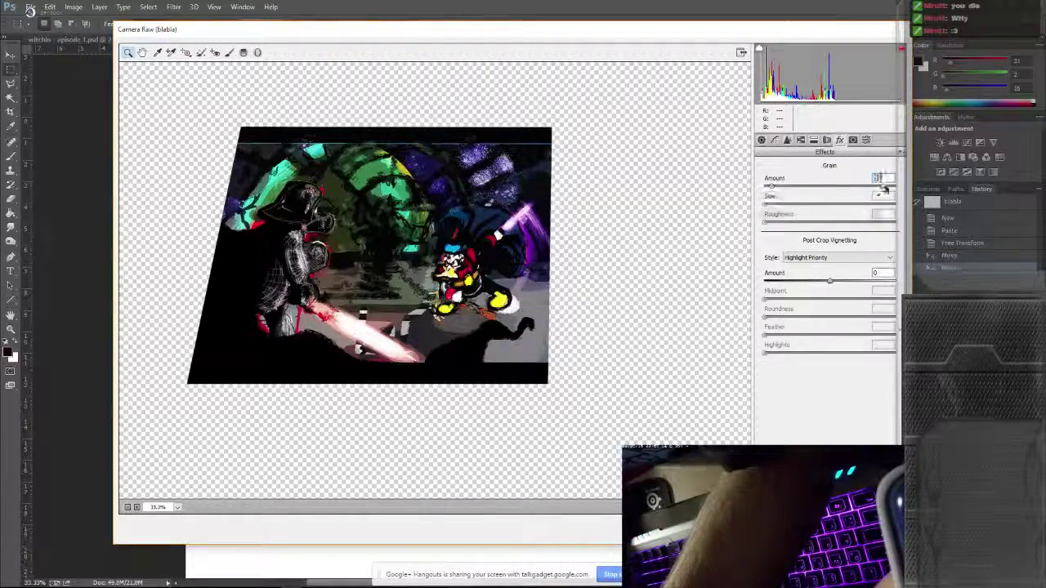
type("25")
type("0")
key("Tab")
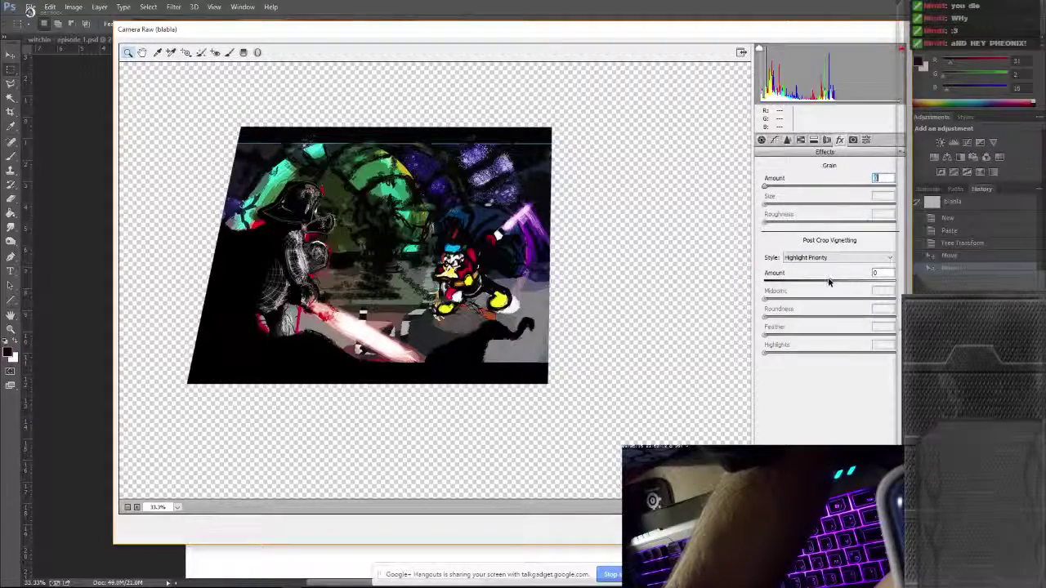
left_click_drag(829, 281, 770, 284)
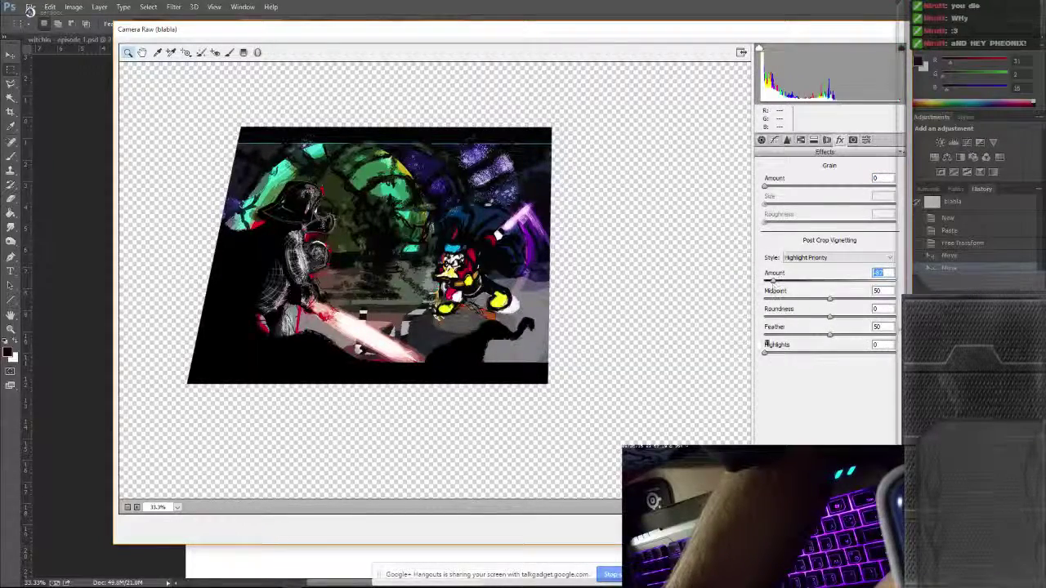
left_click(866, 140)
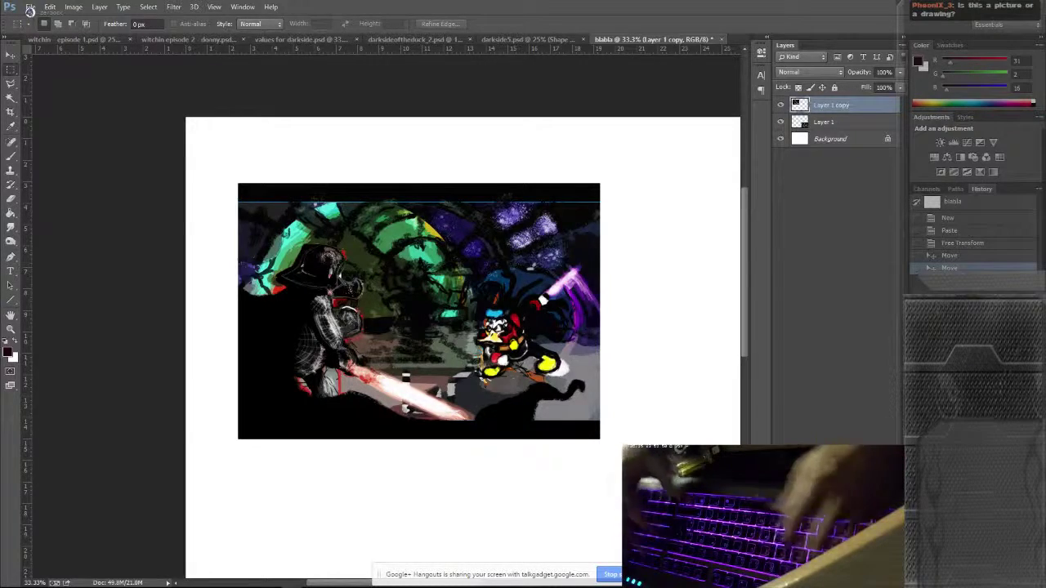
key("alt+Tab")
key("Escape")
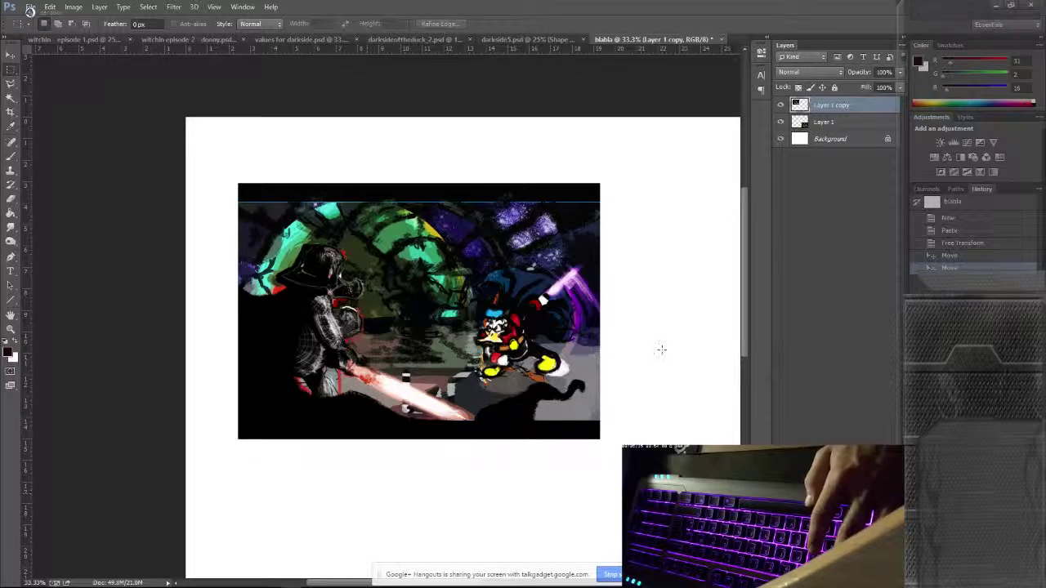
left_click(174, 7)
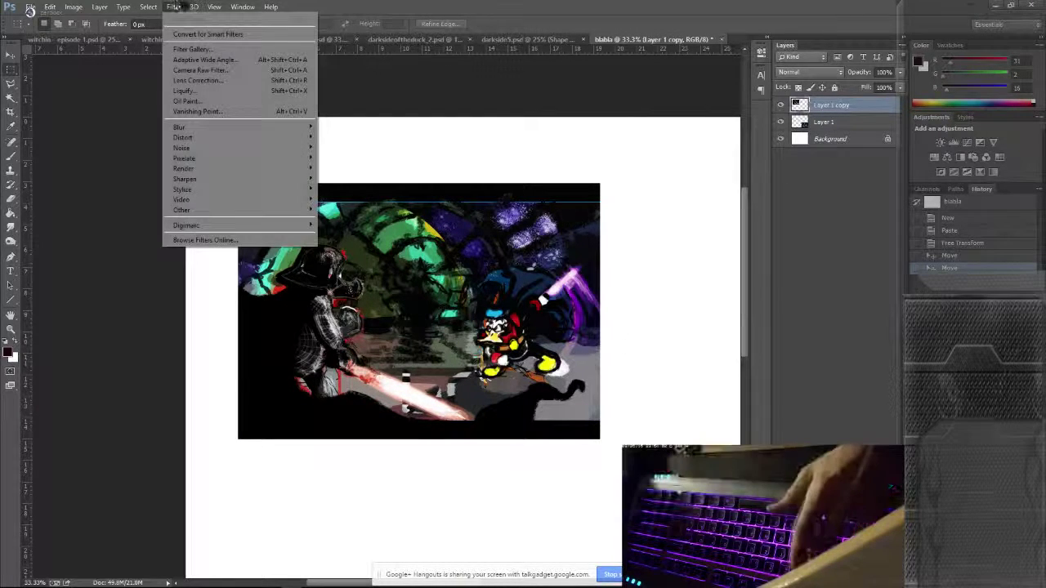
left_click(174, 7)
left_click(174, 7)
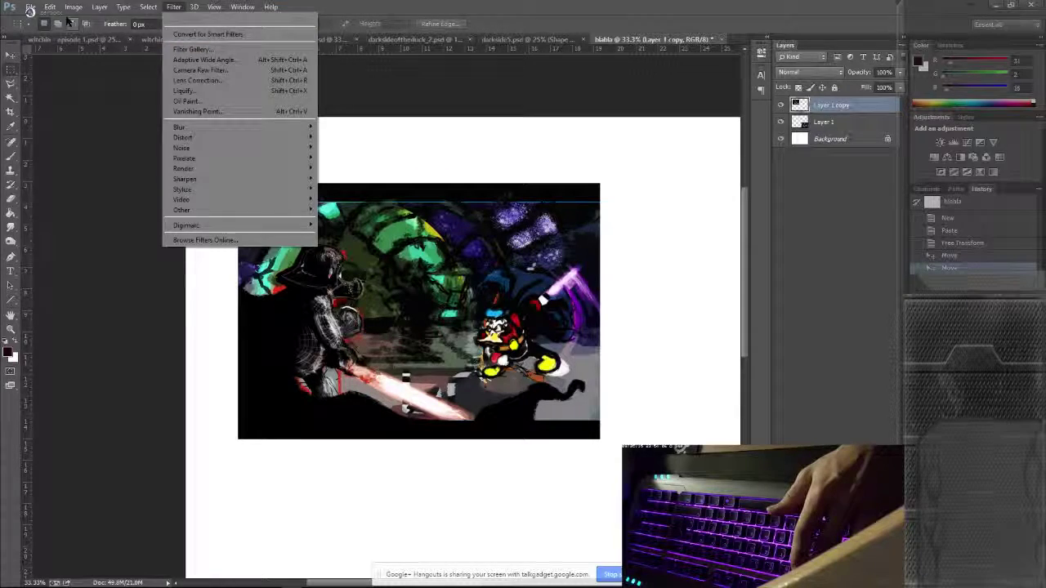
left_click(24, 7)
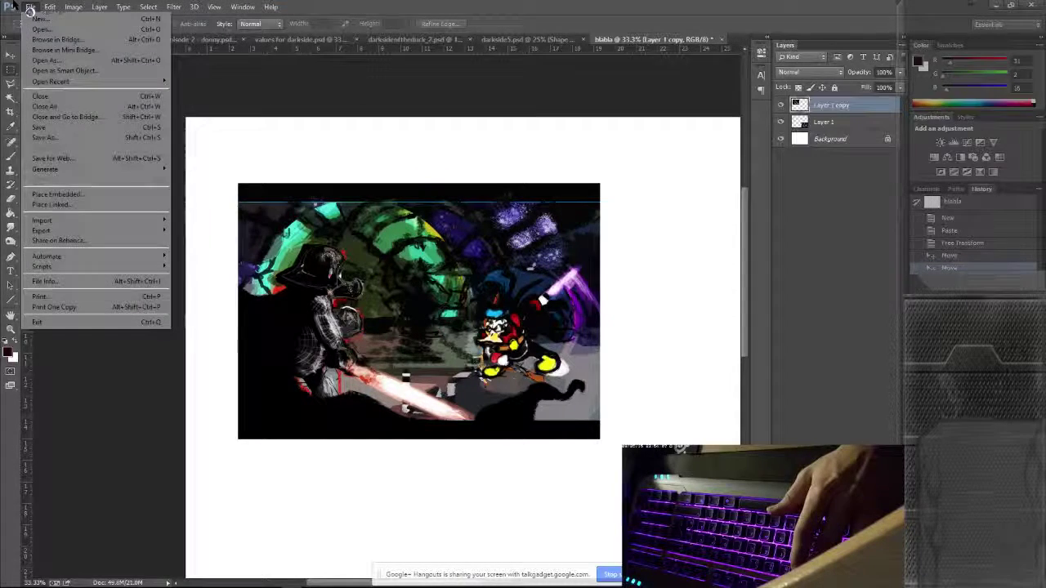
left_click(320, 107)
key("ctrl+s")
key("Escape")
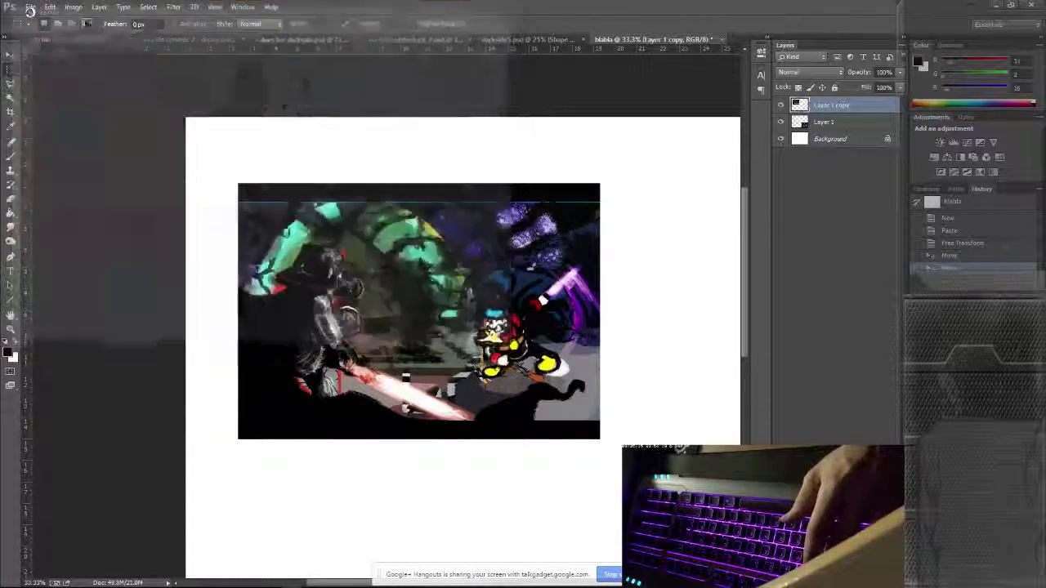
Step: Start saving the copy as blabla.psd in Photoshop format, then cancel
key("ctrl+s")
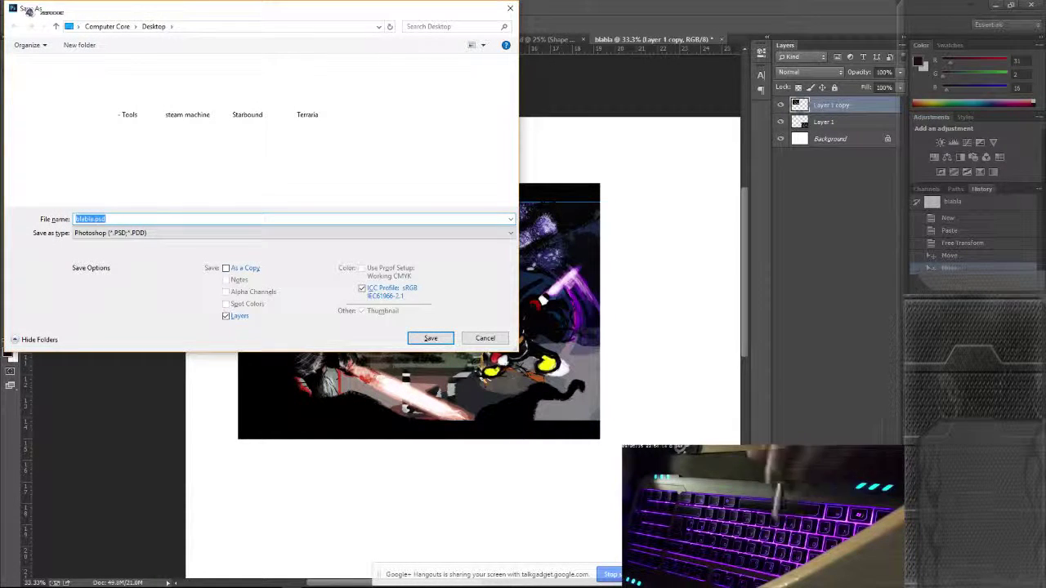
left_click(135, 233)
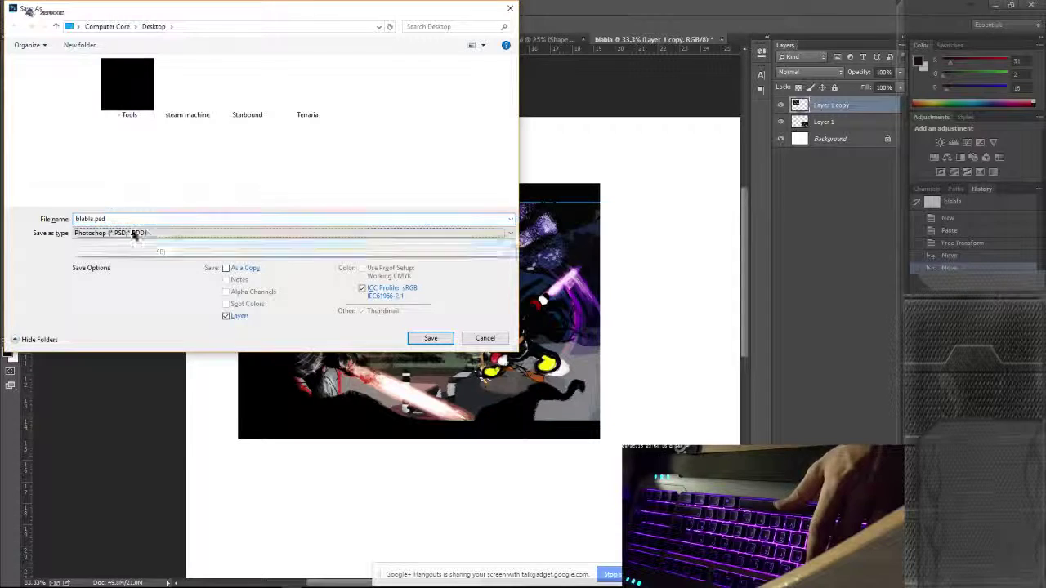
left_click(217, 548)
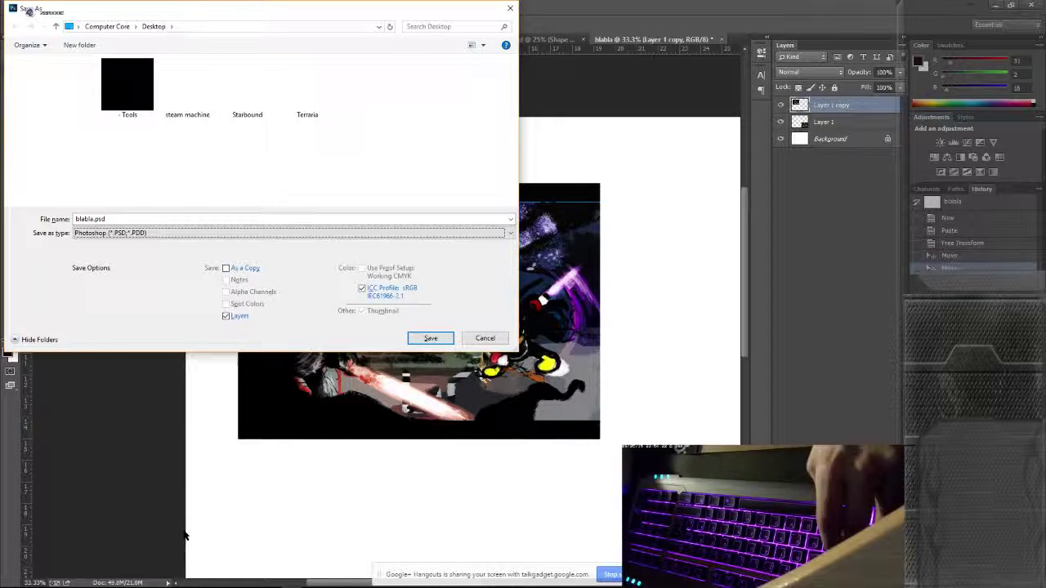
left_click(481, 339)
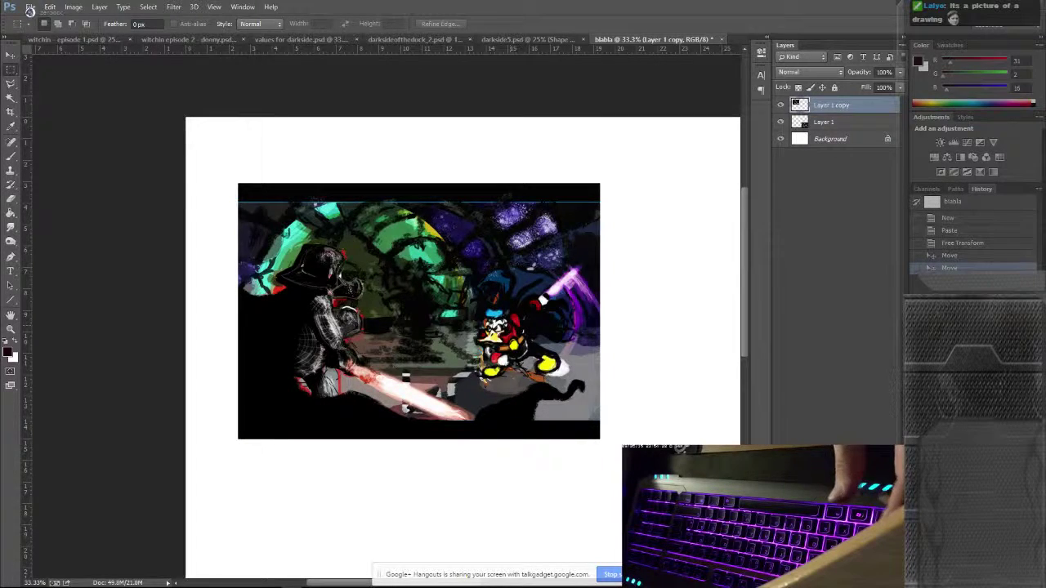
Step: Attempt Save for Web and dismiss the resulting crash notice
key("ctrl+alt+shift+s")
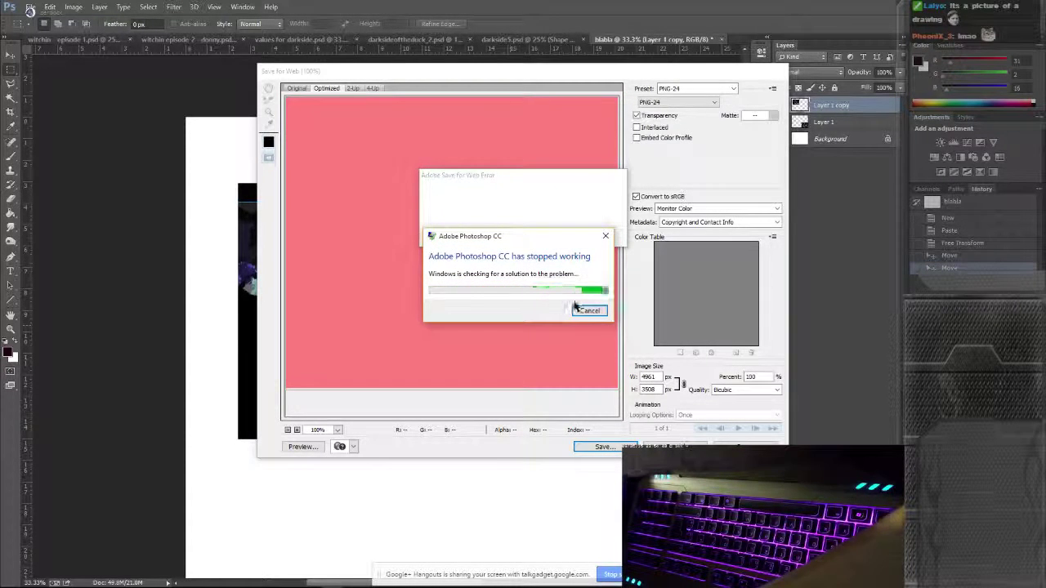
left_click(584, 309)
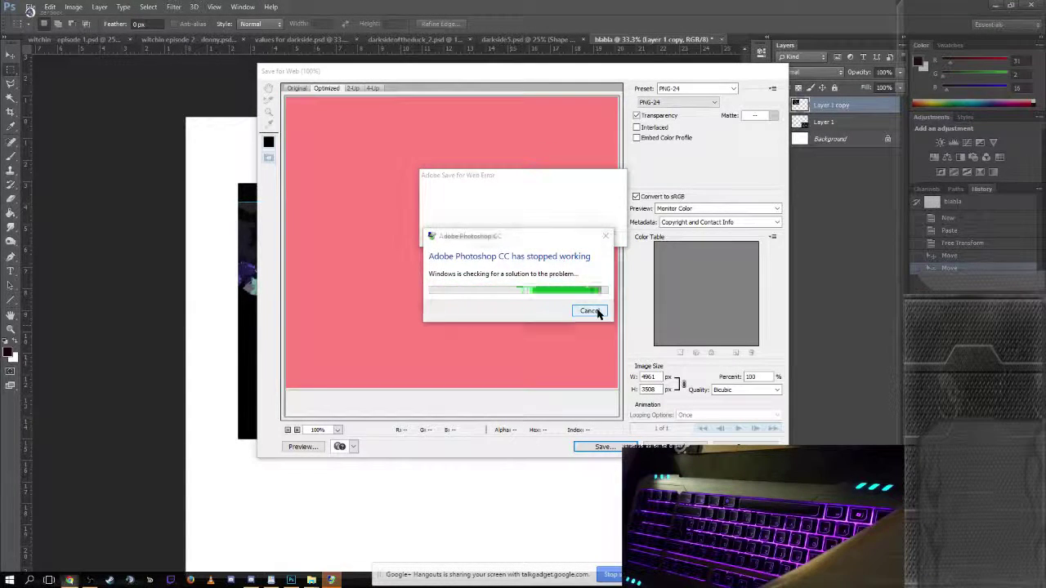
left_click(588, 311)
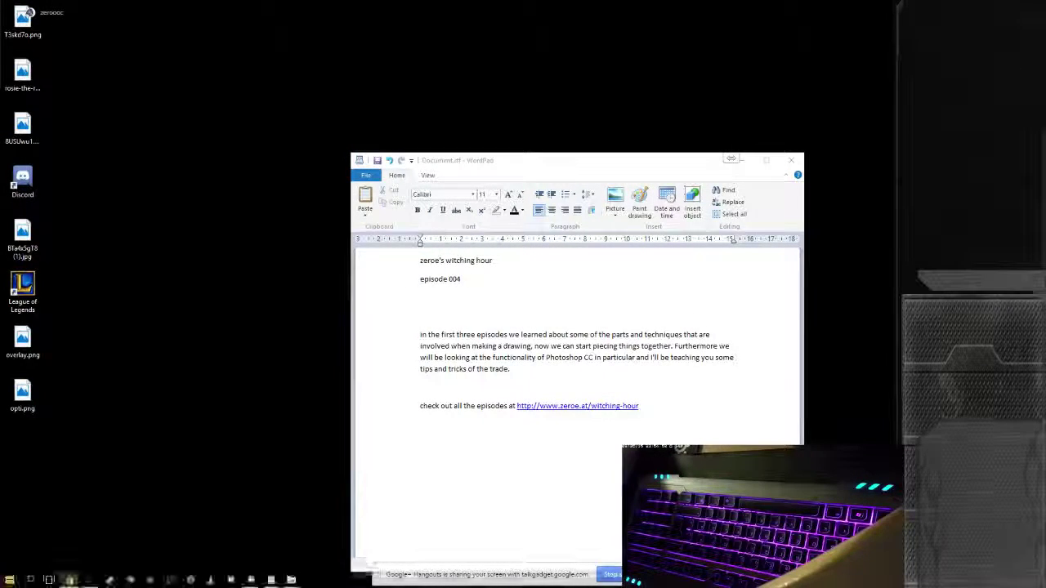
Step: Relaunch Adobe Photoshop CC from the Start menu after the crash
left_click(9, 580)
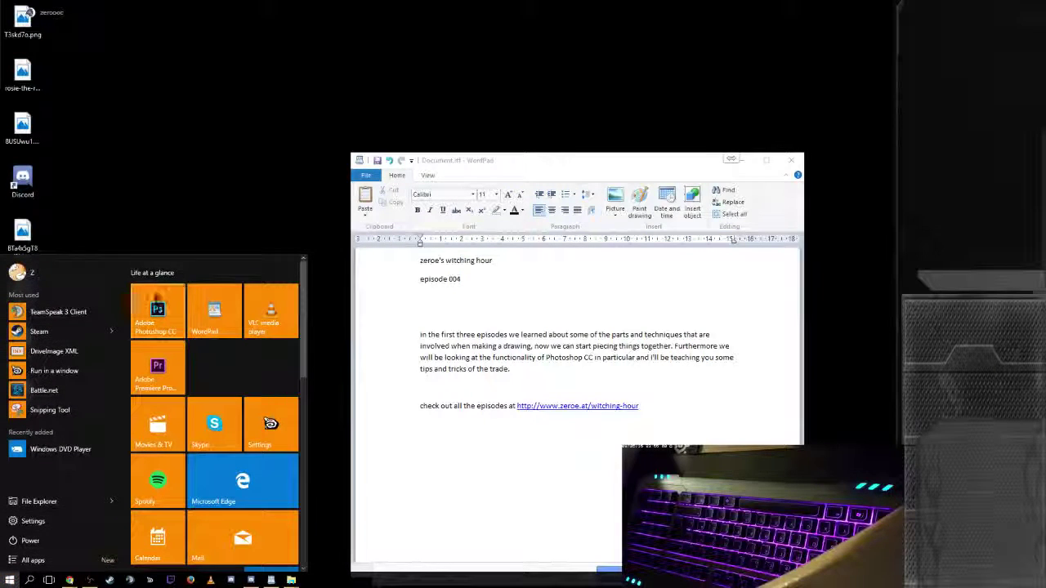
left_click(160, 308)
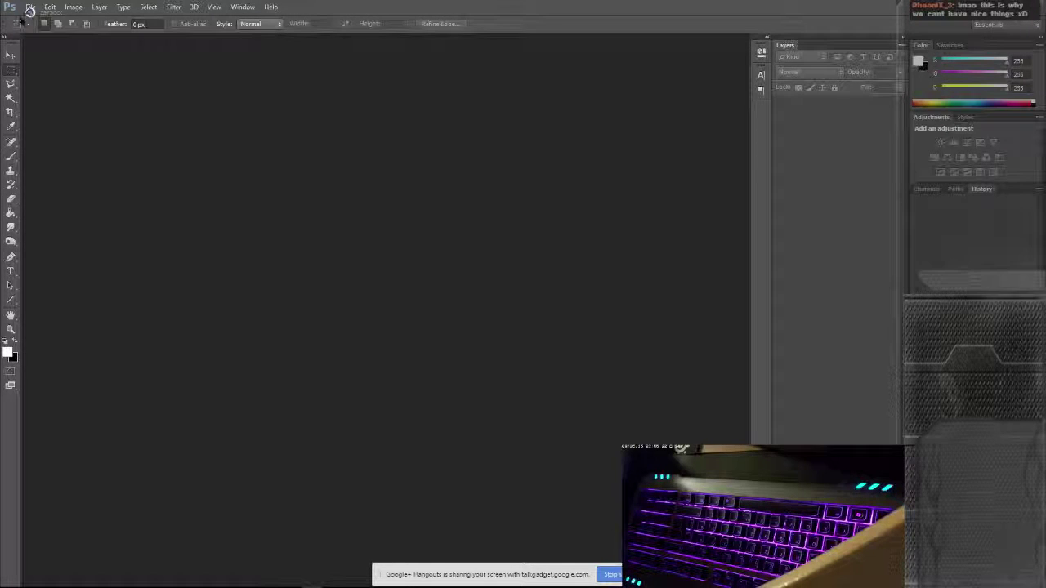
Step: Reopen darkside5.psd from the File menu's recent files list
left_click(30, 7)
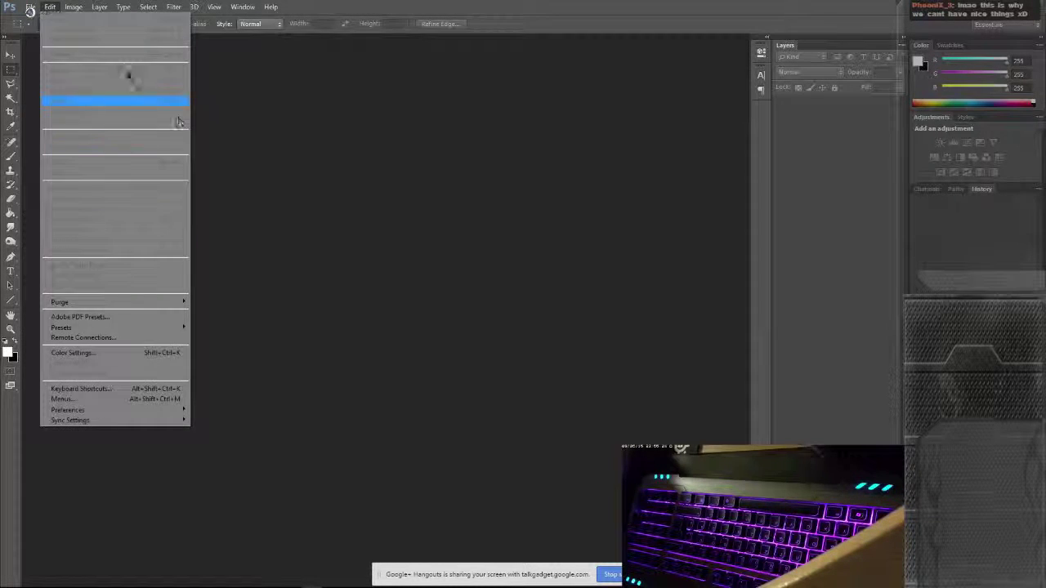
mouse_move(88, 87)
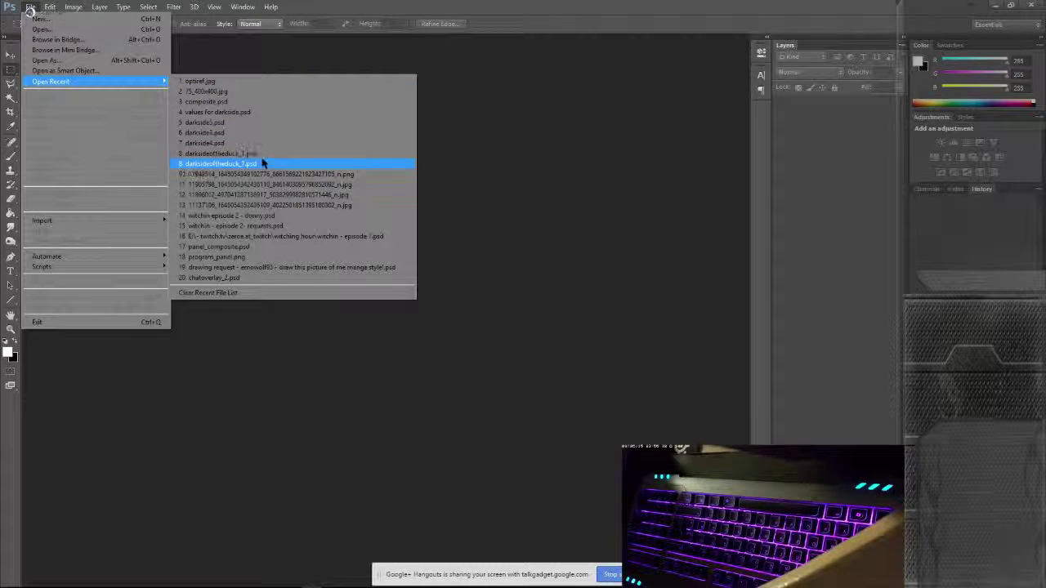
left_click(281, 122)
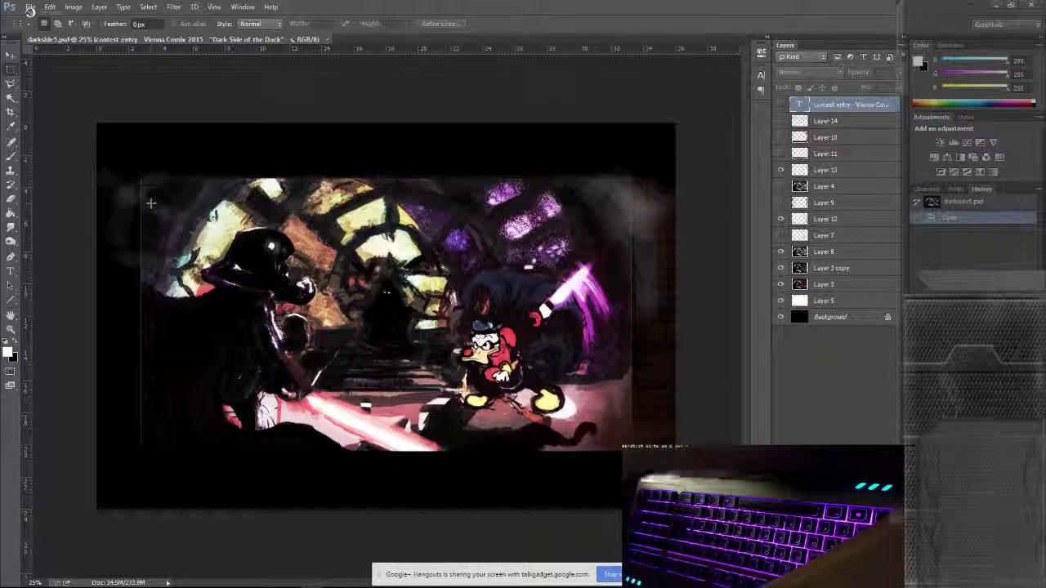
Step: Open the witchin episode 2 - donny.psd sketch from recent files and clear its selection
left_click(30, 6)
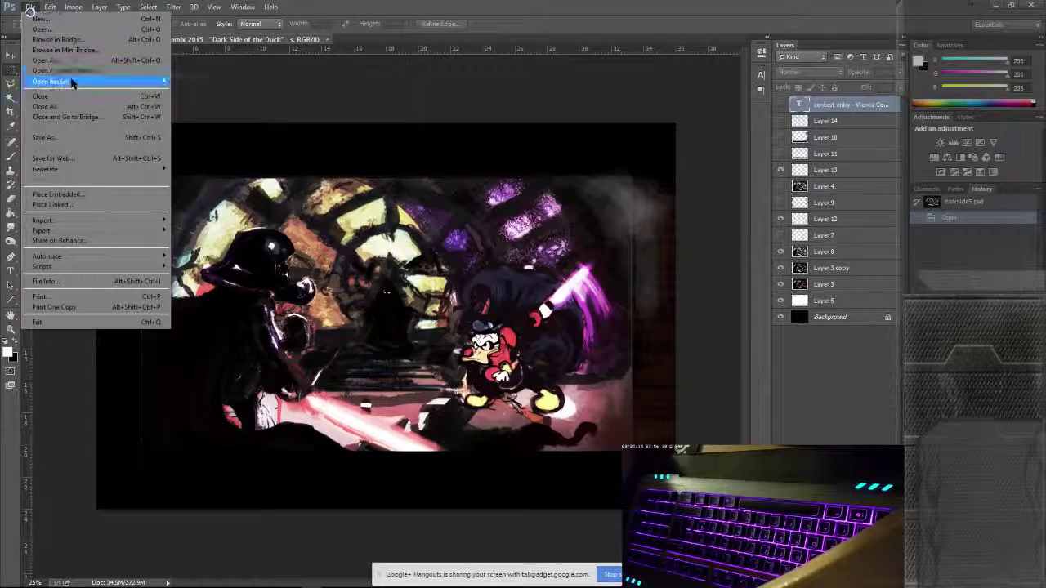
mouse_move(71, 82)
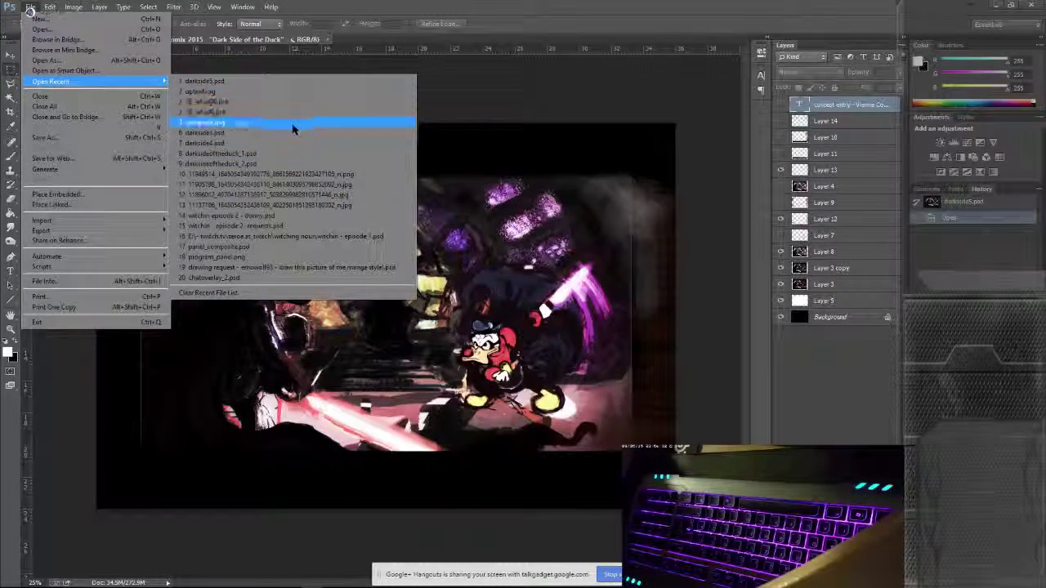
left_click(29, 8)
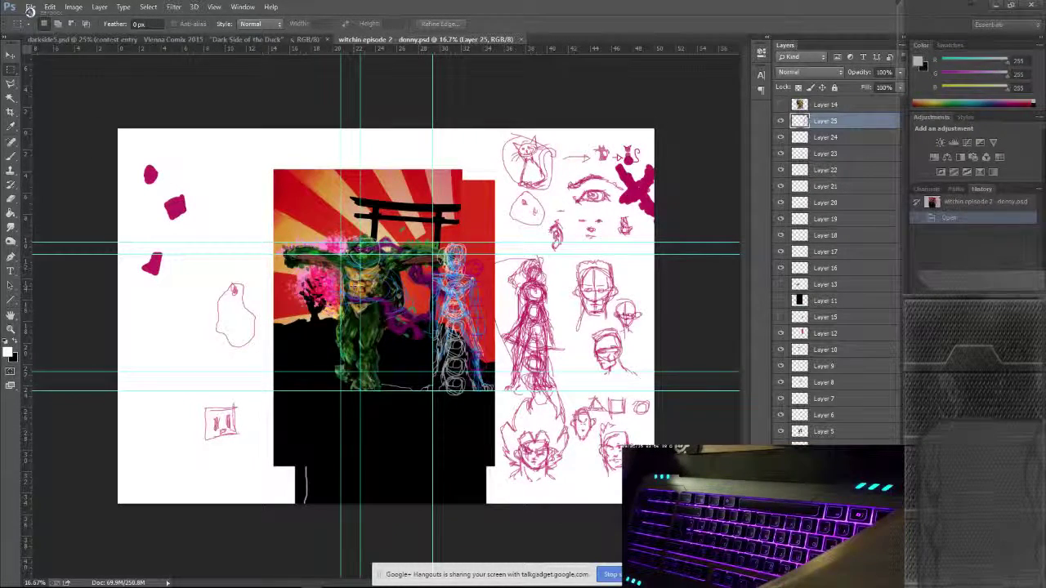
left_click(330, 146)
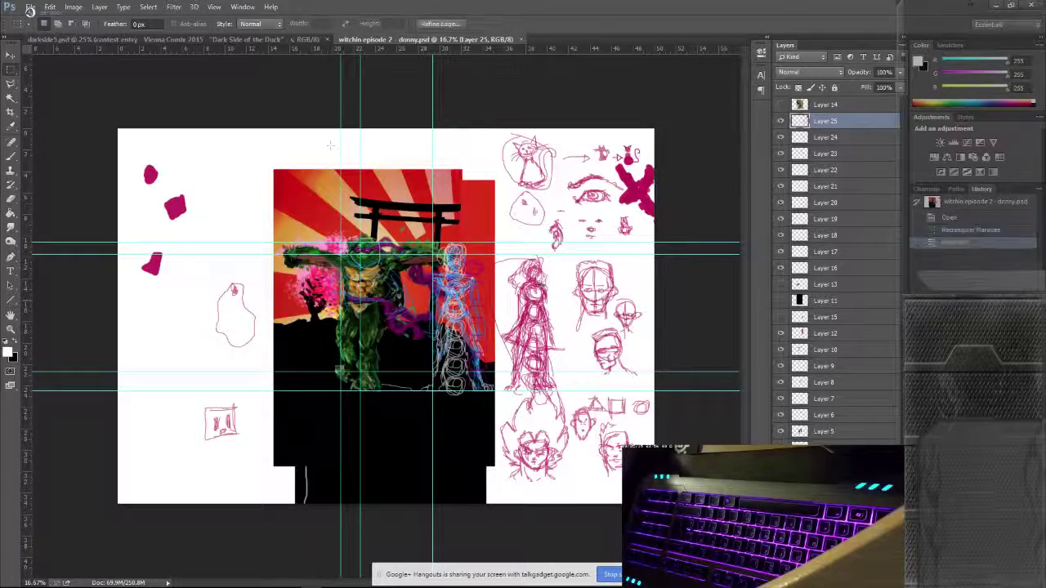
Step: Back in darkside5.psd, select the canvas, invert and deselect, then undo to restore the selection
key("ctrl+Tab")
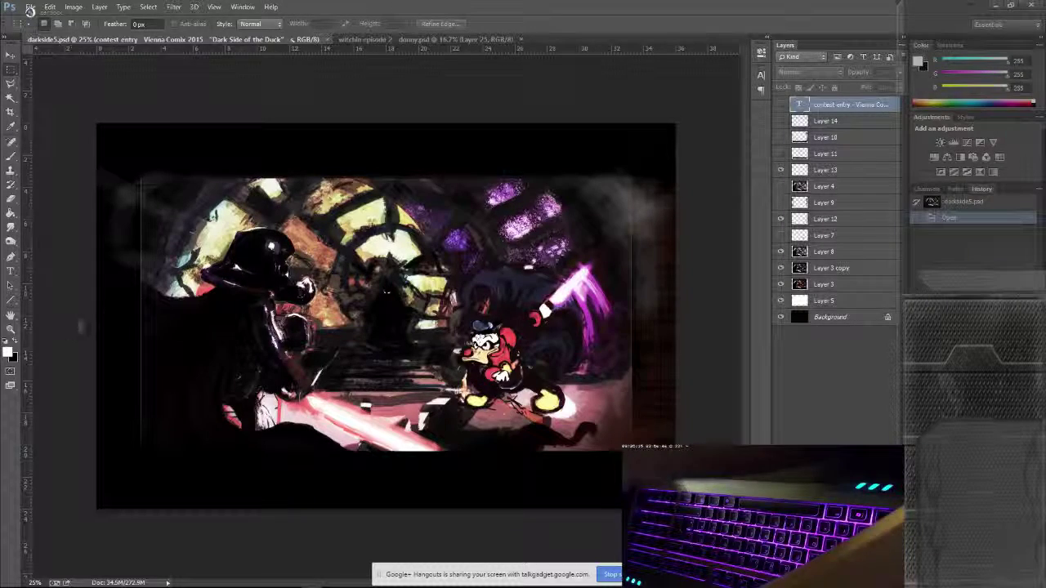
left_click_drag(88, 119, 686, 519)
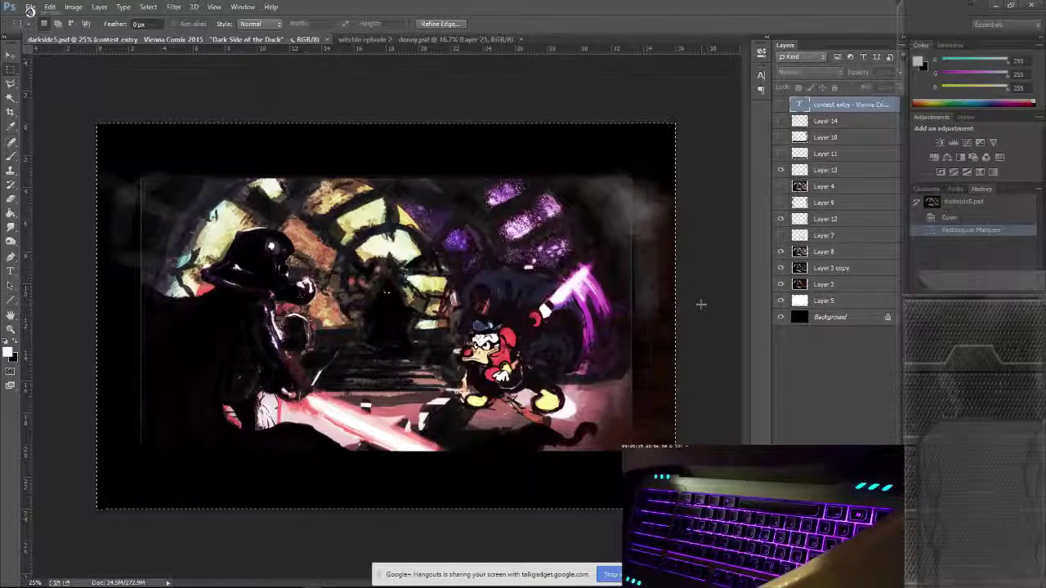
key("ctrl+d")
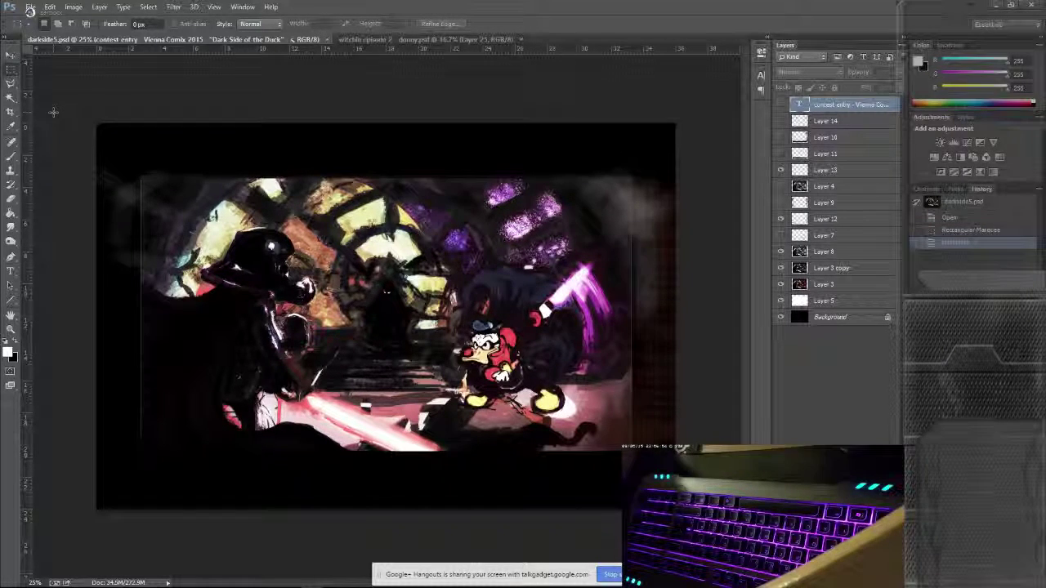
left_click_drag(96, 122, 678, 511)
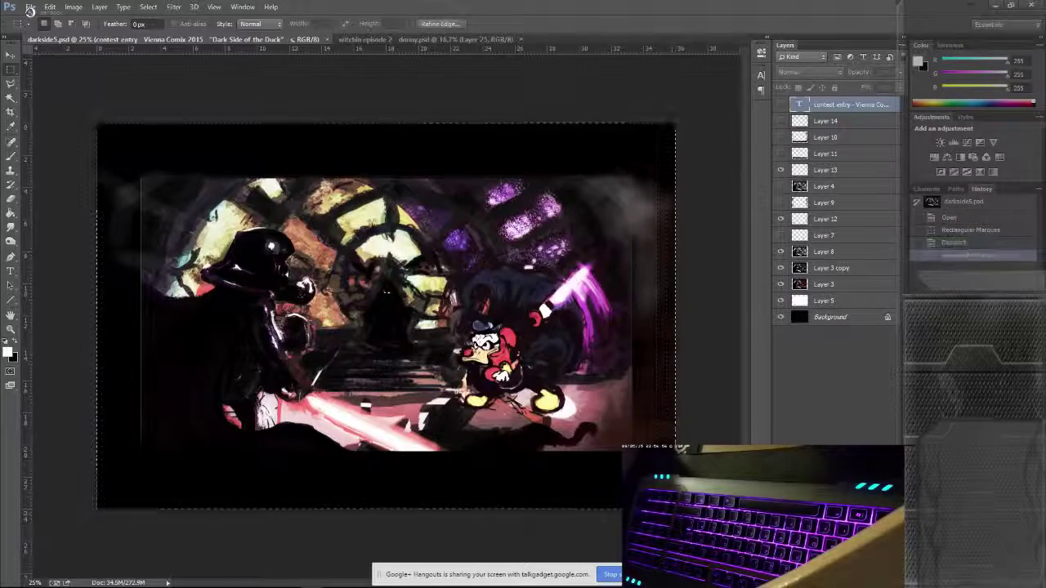
key("ctrl+shift+i")
key("ctrl+d")
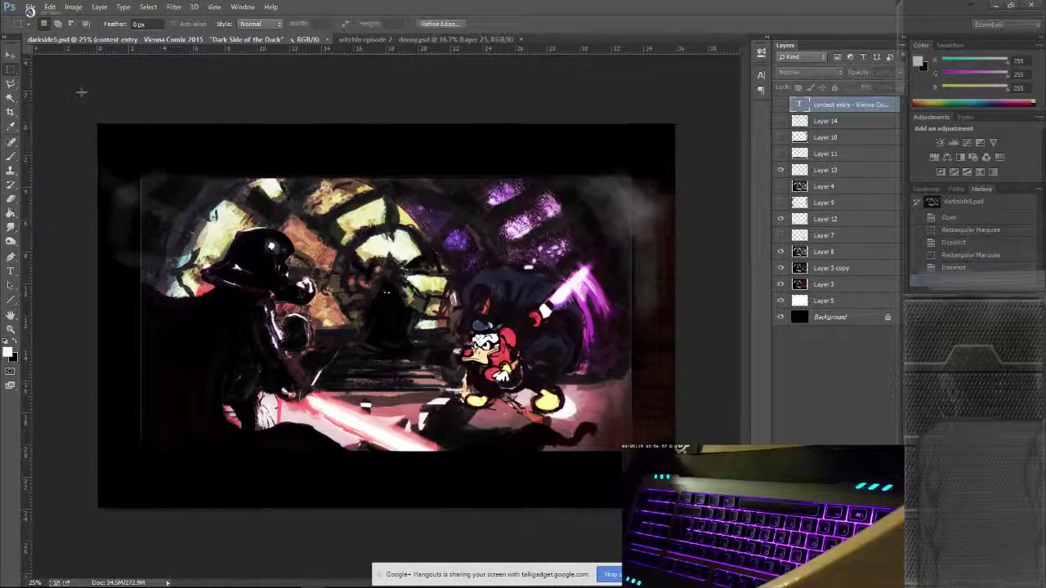
key("ctrl+z")
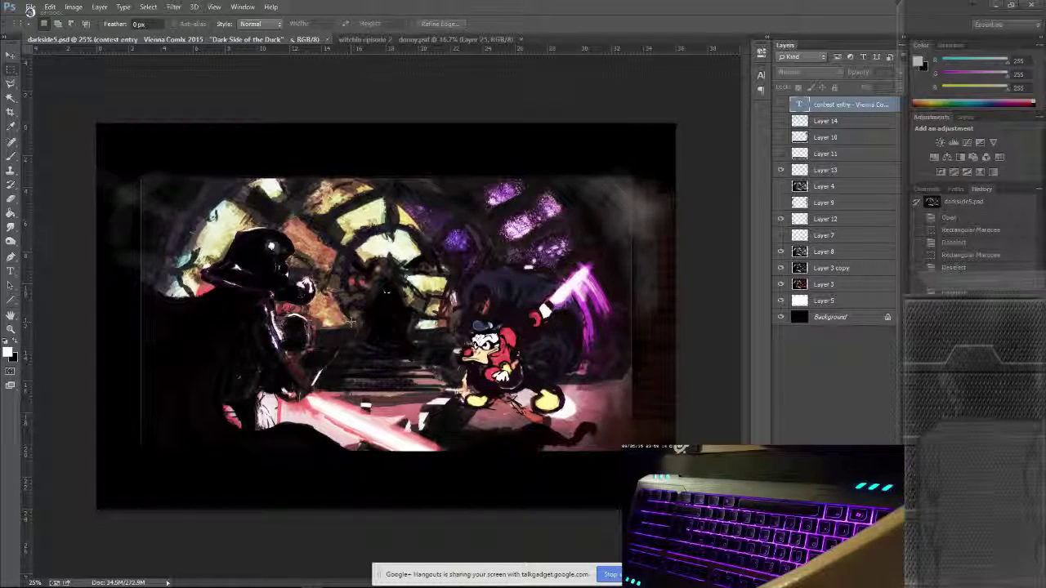
key("ctrl+minus")
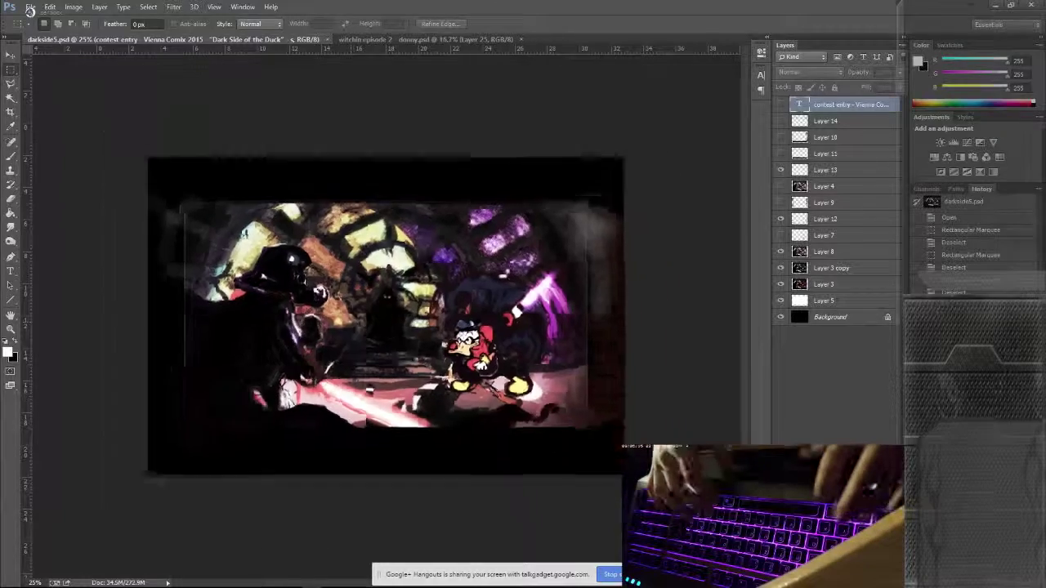
key("ctrl+minus")
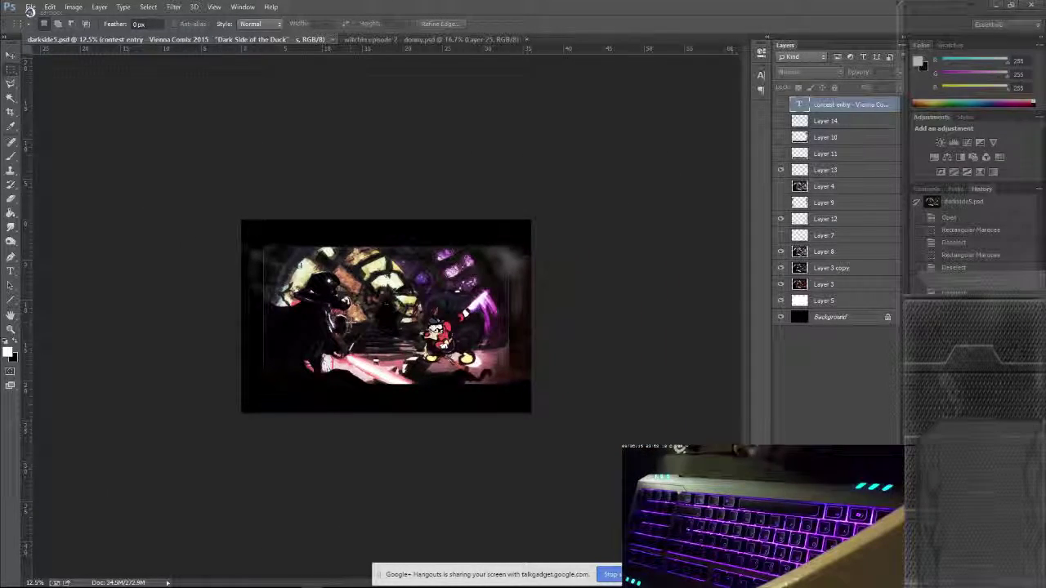
key("alt+Tab")
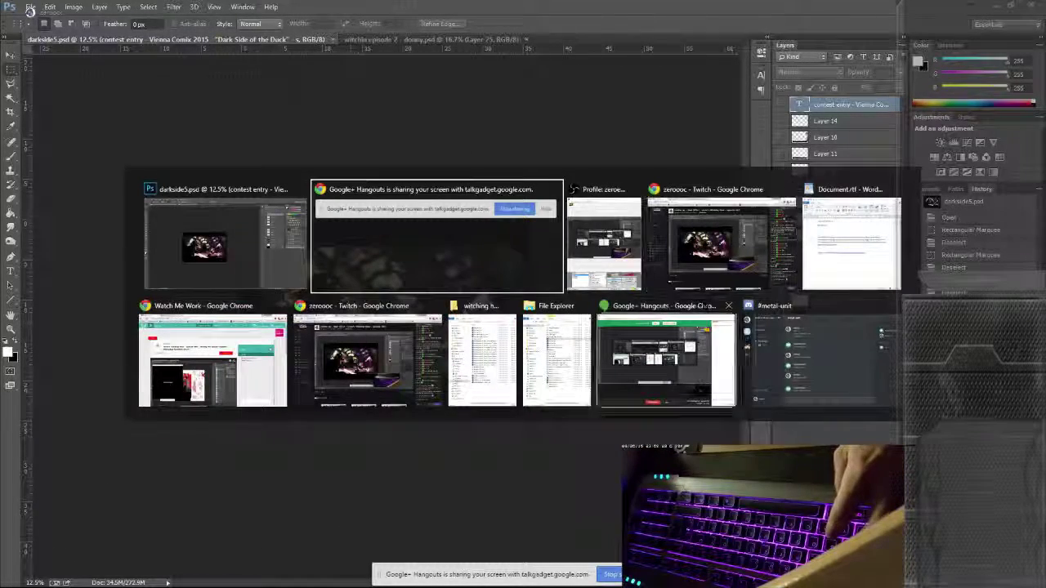
key("Tab")
key("Tab")
key("Tab")
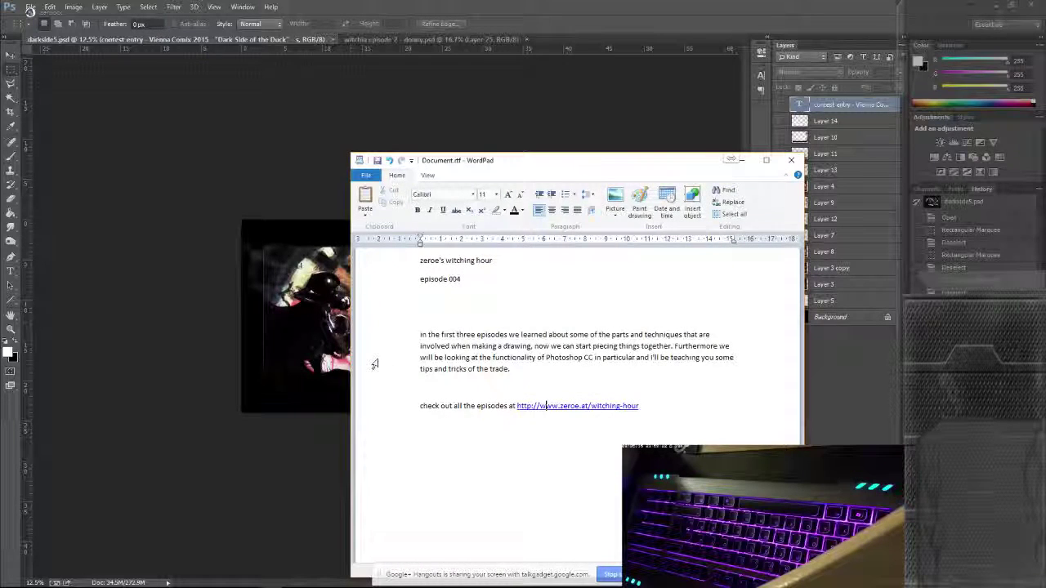
key("alt+Tab")
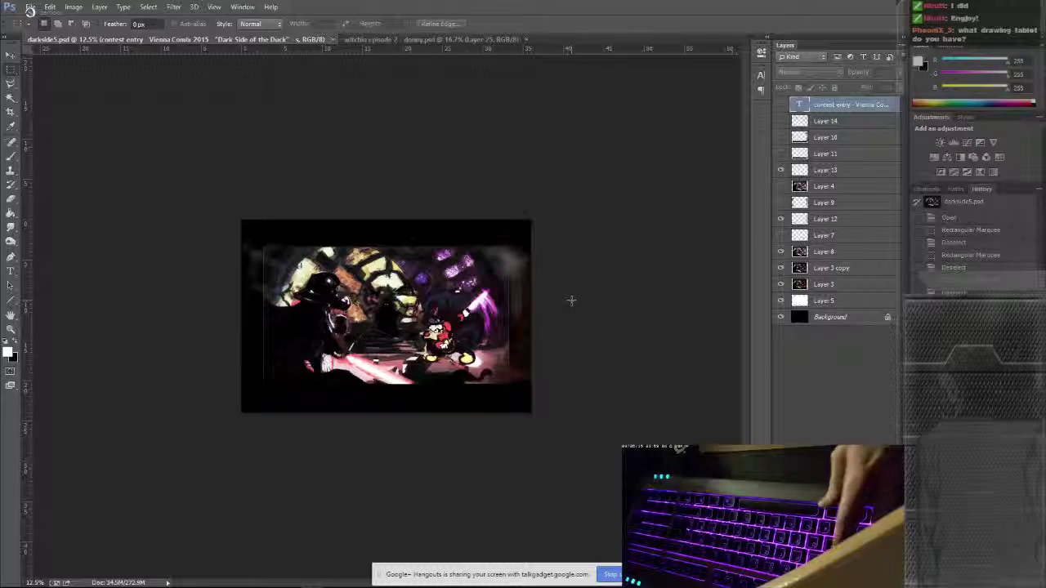
key("alt+Tab")
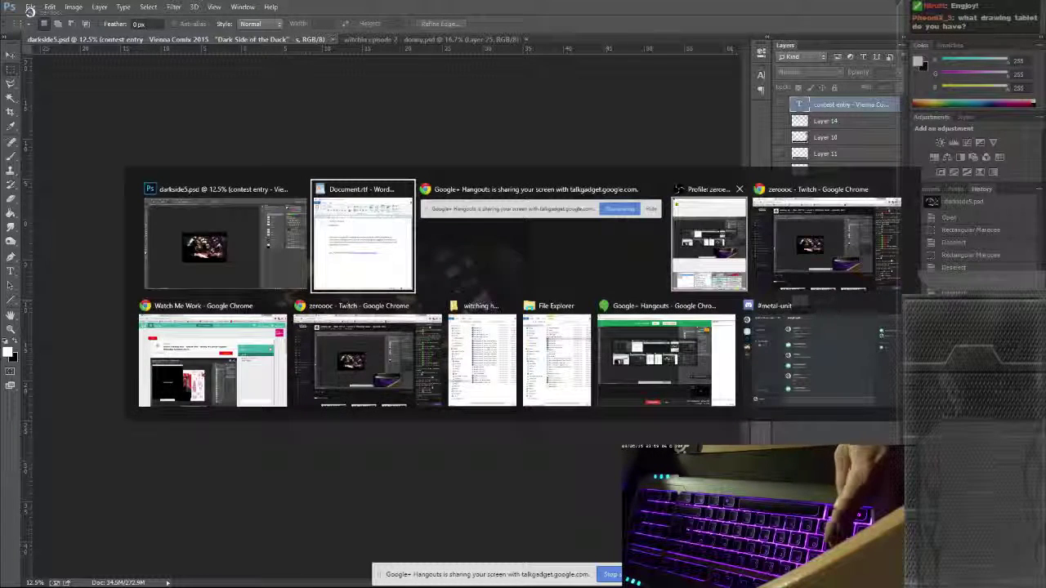
key("Escape")
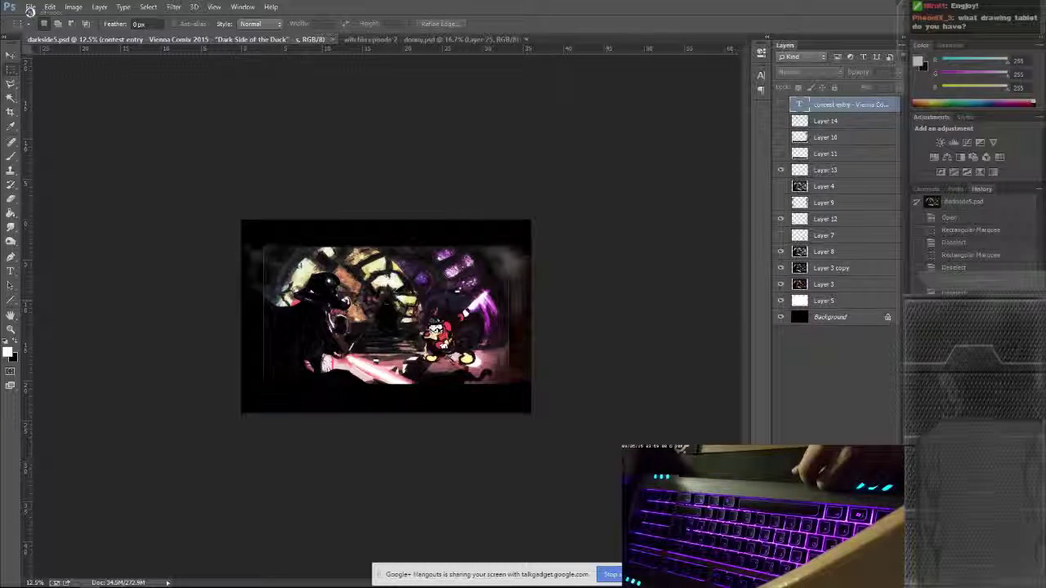